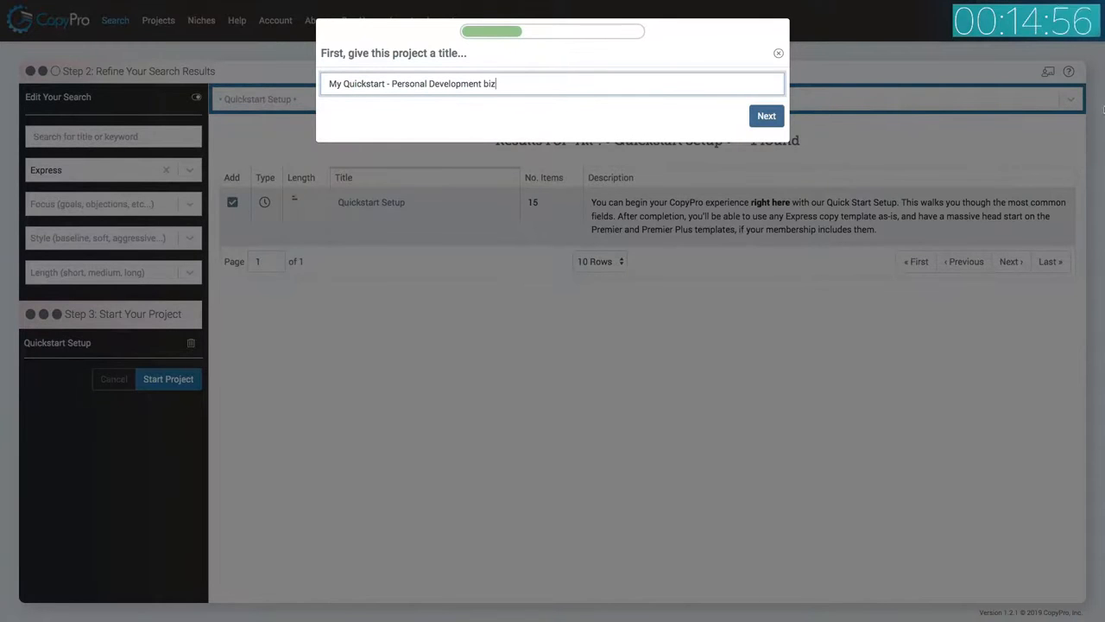
Create the project titled 'My Quickstart - Personal Development biz' using the Personal Development QuickStart niche.
left_click(766, 116)
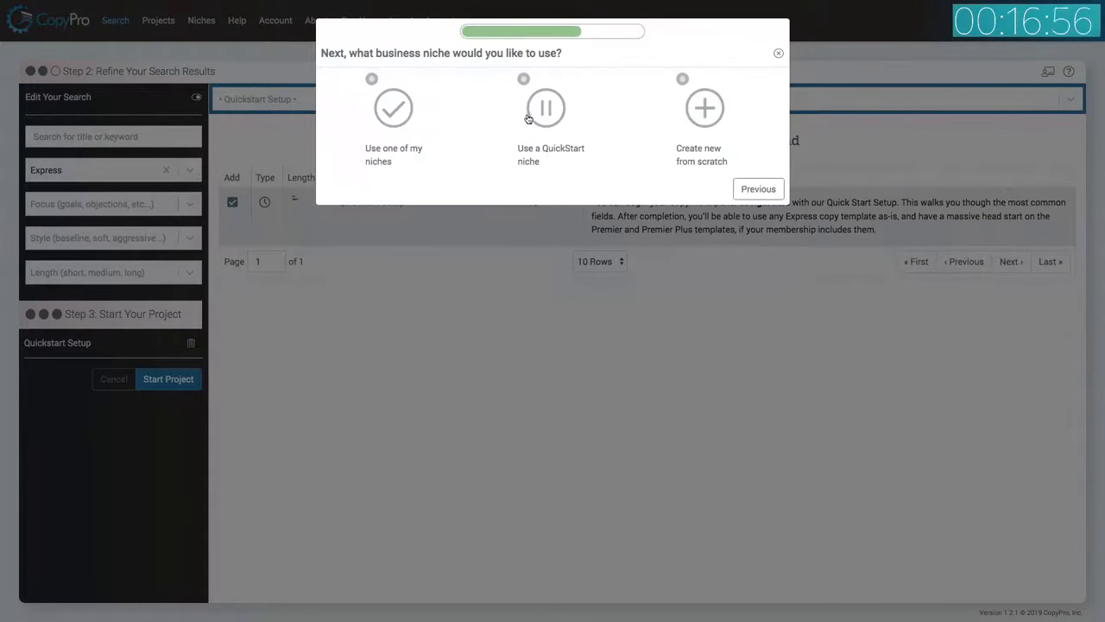
left_click(542, 110)
left_click(492, 120)
type("pe")
left_click(445, 147)
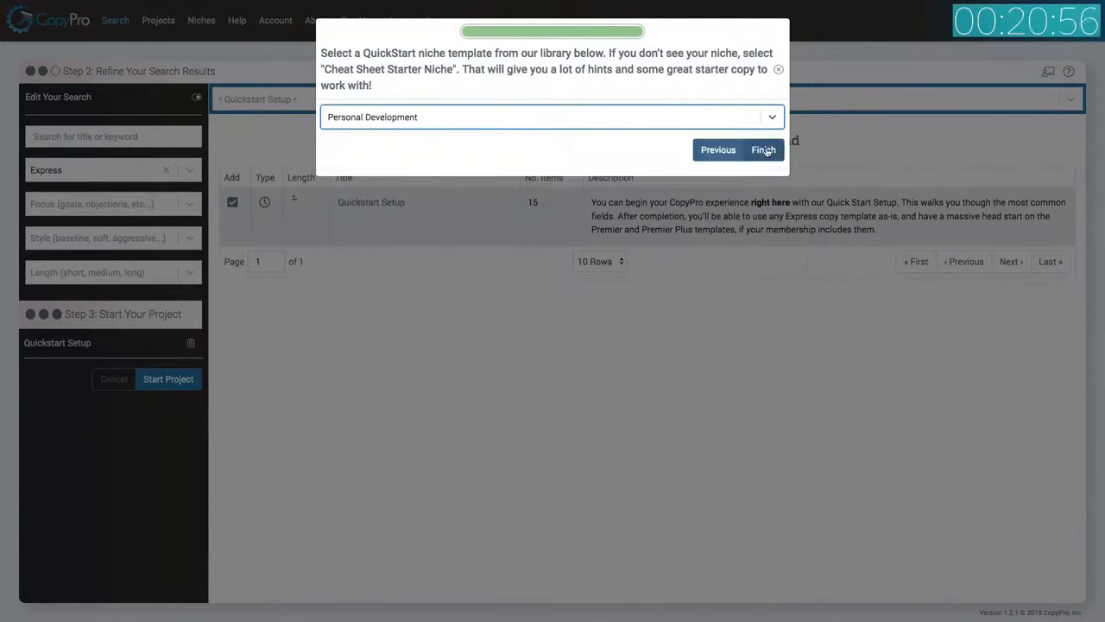
left_click(763, 149)
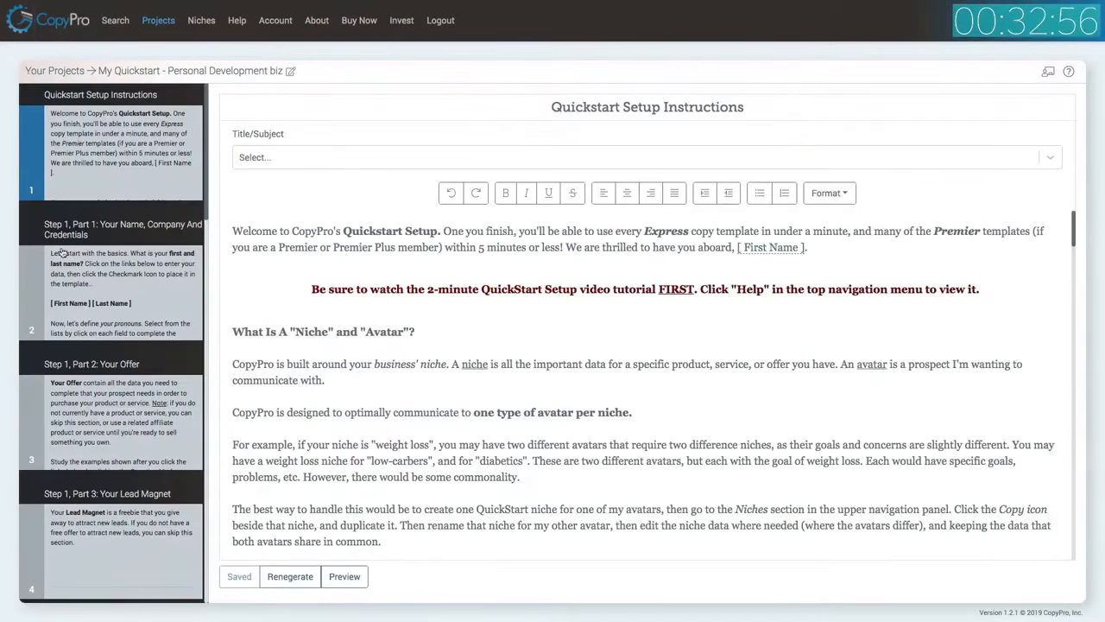
Read through the Quickstart Setup instructions slide.
scroll(446, 289, "down", 1)
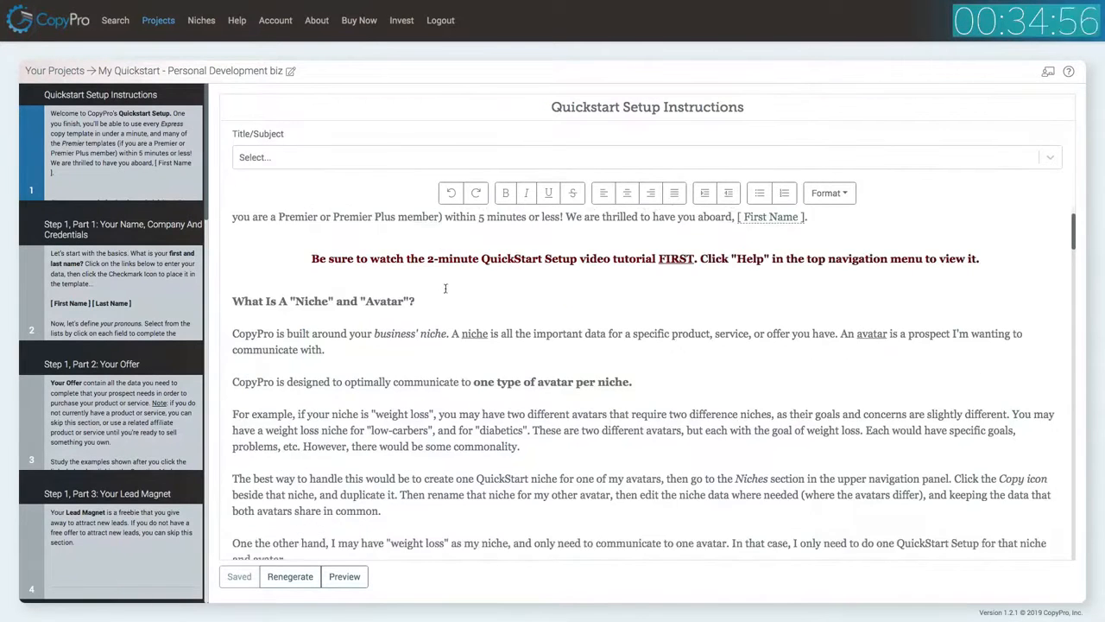
scroll(446, 290, "down", 3)
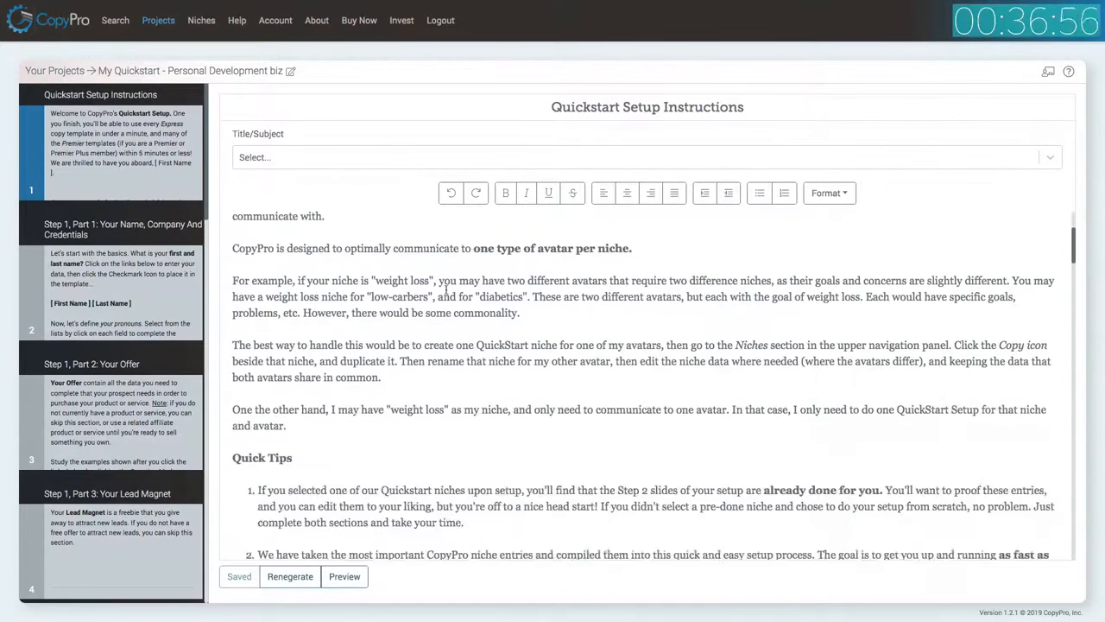
scroll(447, 289, "down", 1)
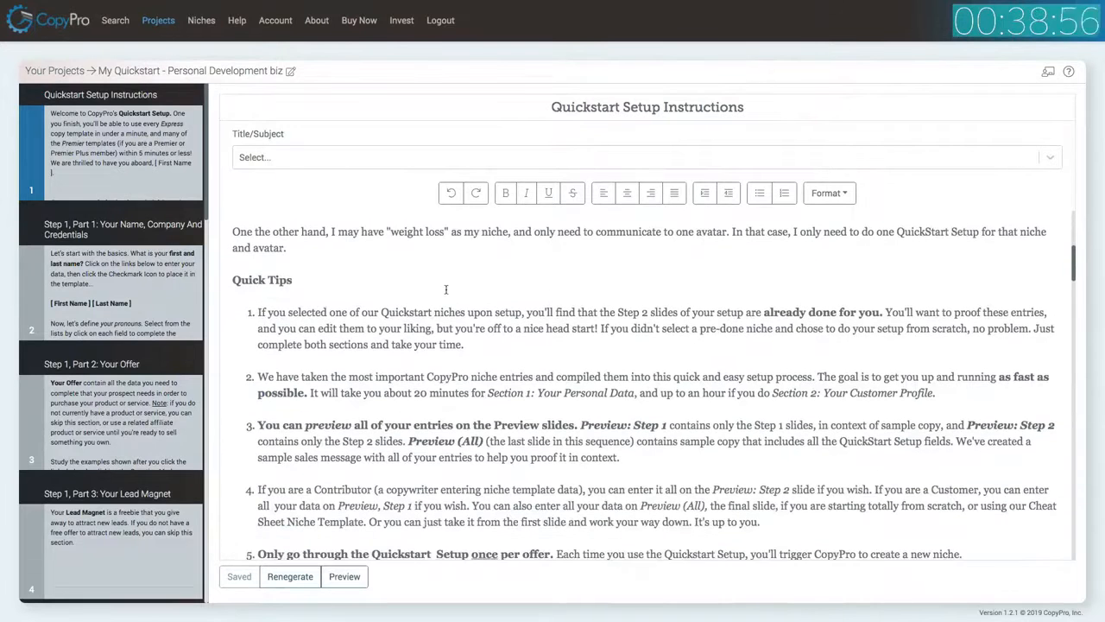
scroll(447, 289, "down", 1)
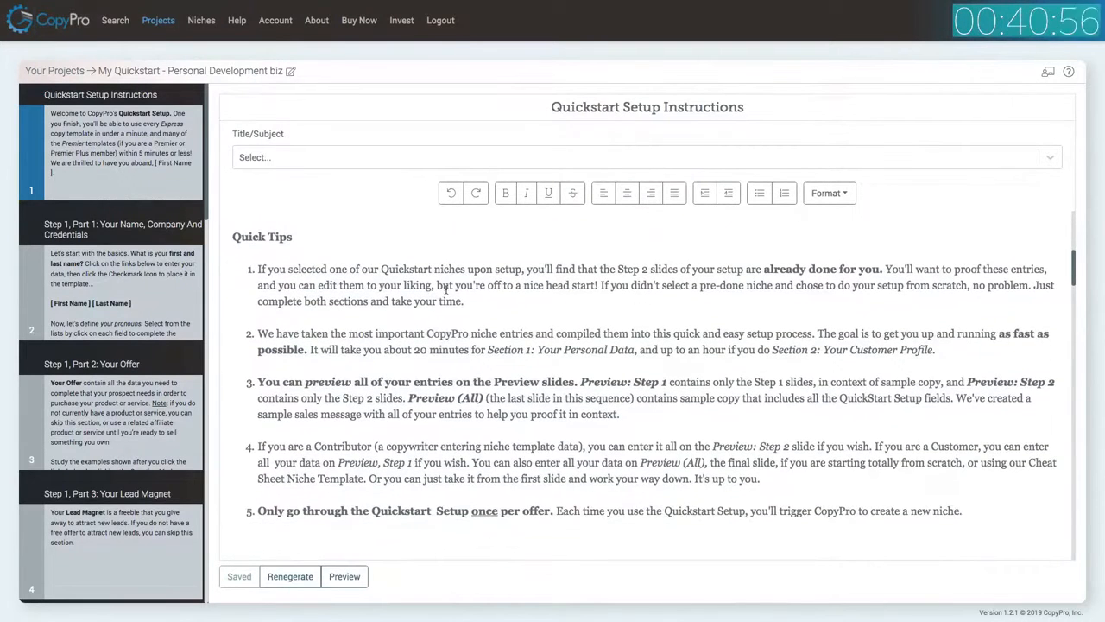
scroll(446, 289, "down", 1)
scroll(446, 289, "down", 1)
scroll(445, 286, "down", 1)
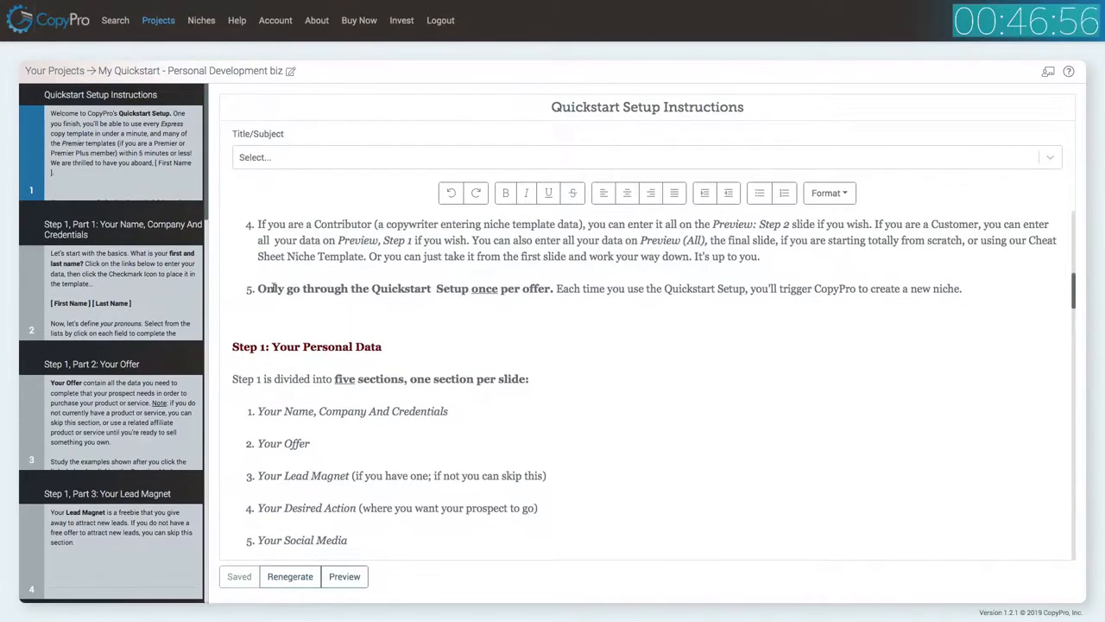
Open the Step 1, Part 1 slide and enter the first and last name, placing them into the template.
left_click(162, 301)
scroll(295, 346, "up", 5)
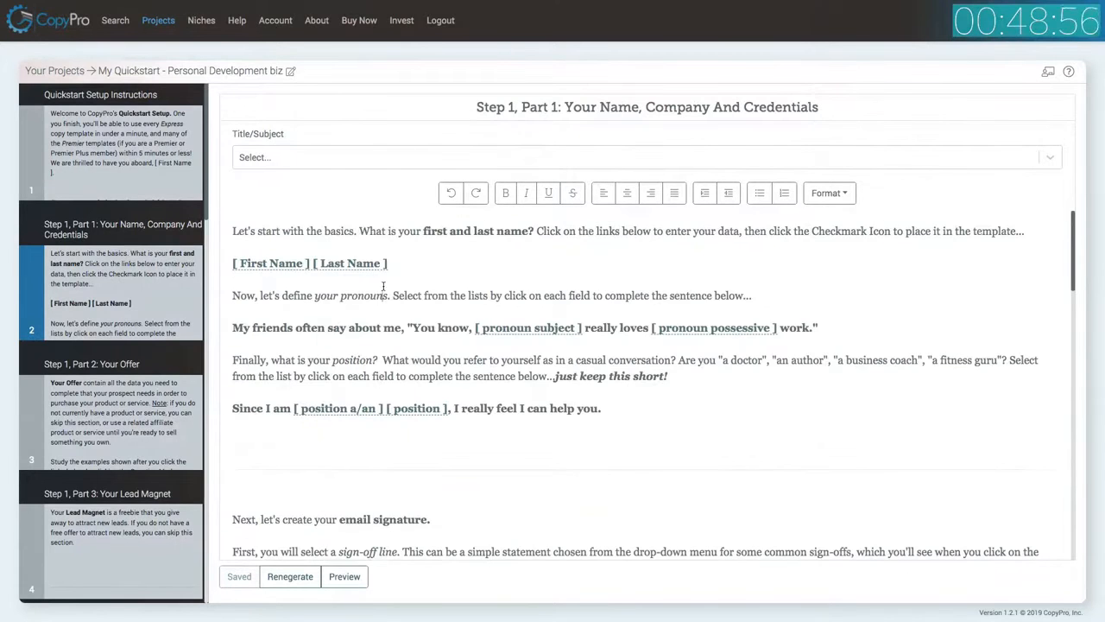
left_click(285, 265)
left_click(381, 128)
type("John")
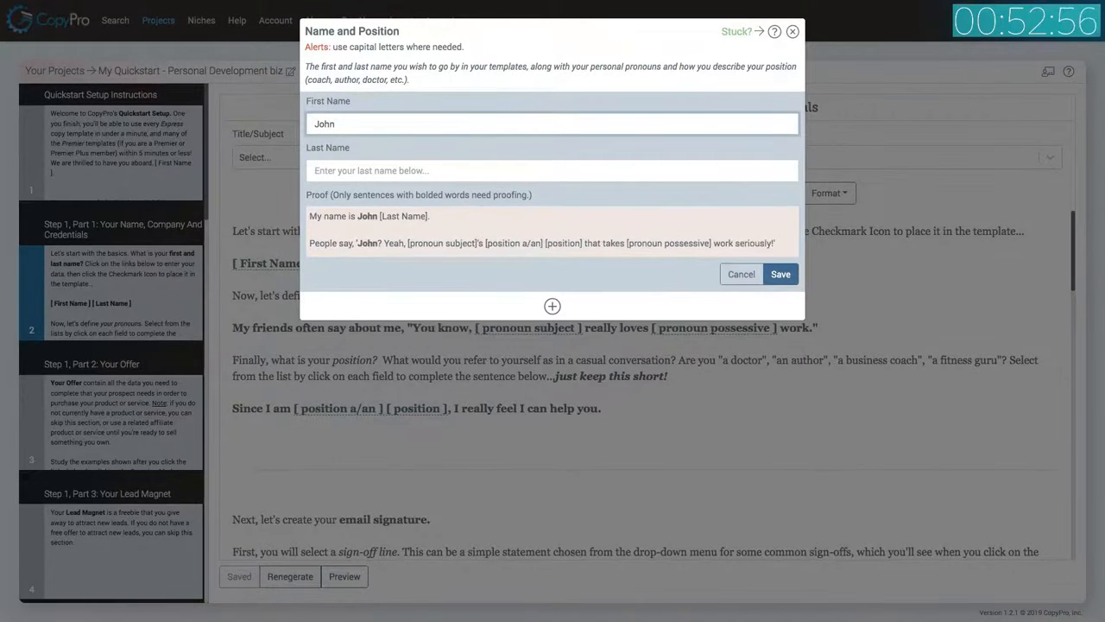
key("Tab")
type("Doe")
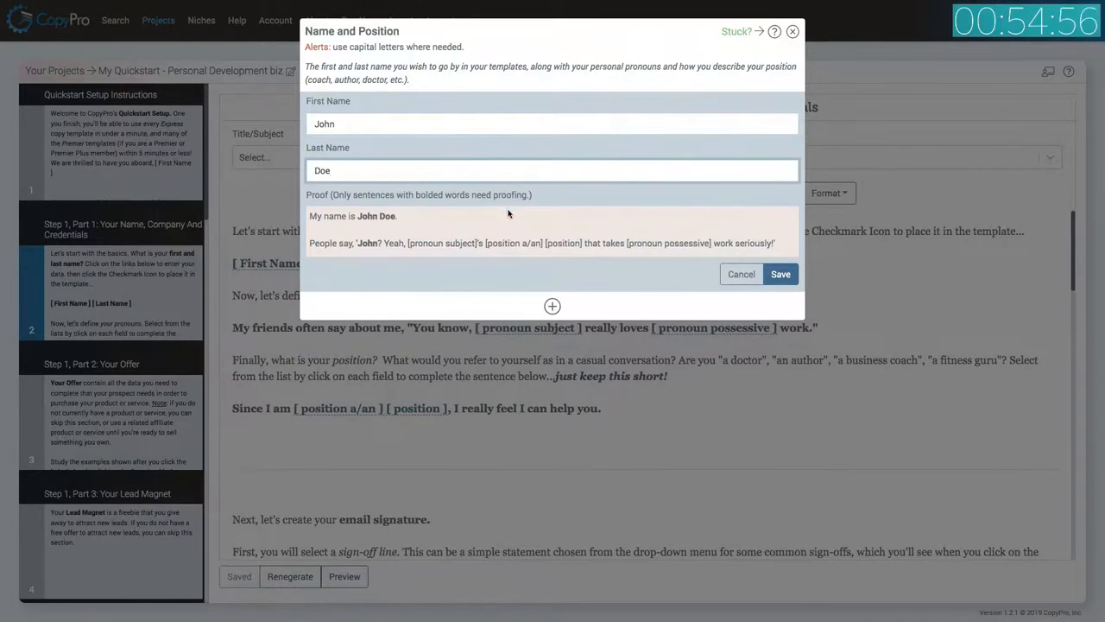
left_click(780, 273)
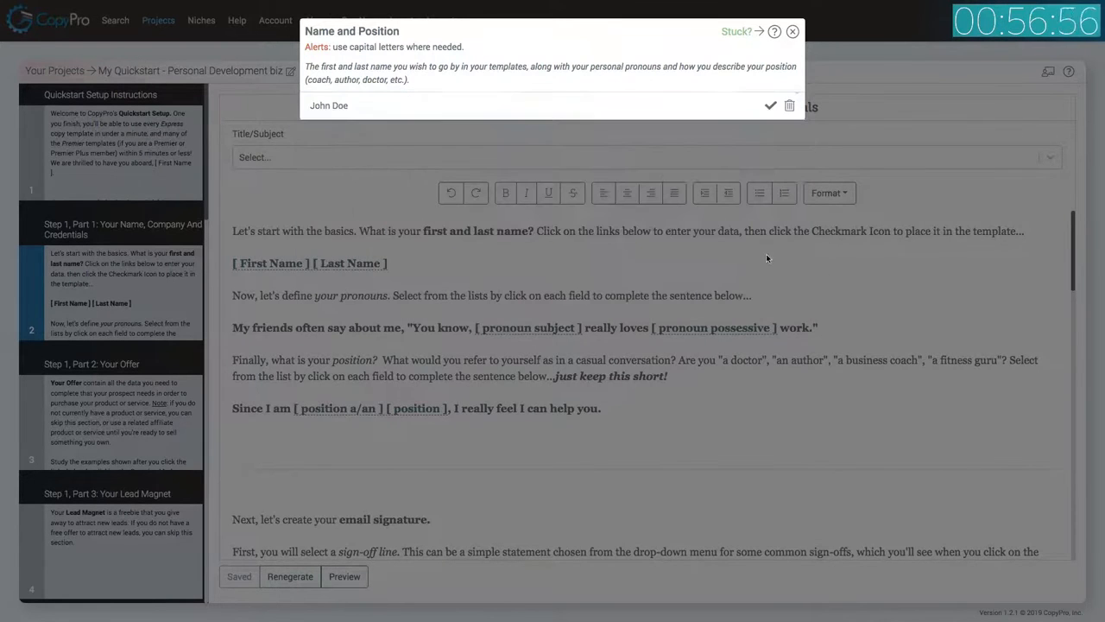
left_click(770, 105)
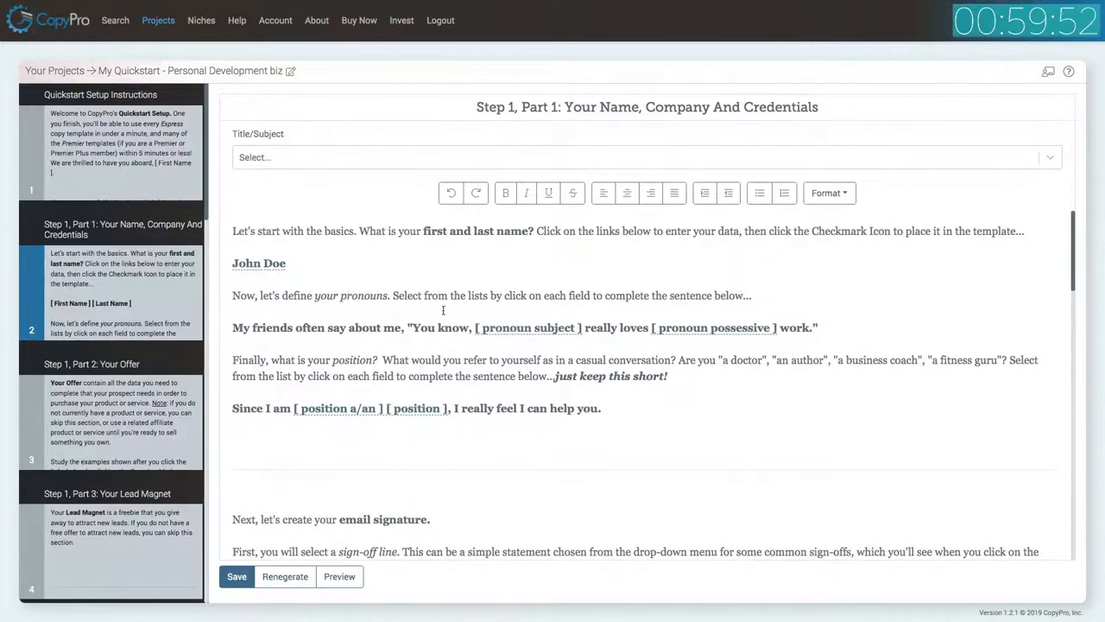
Set the pronoun subject to 'he' and place it into the template.
left_click(531, 329)
left_click(424, 104)
left_click(403, 153)
left_click(350, 184)
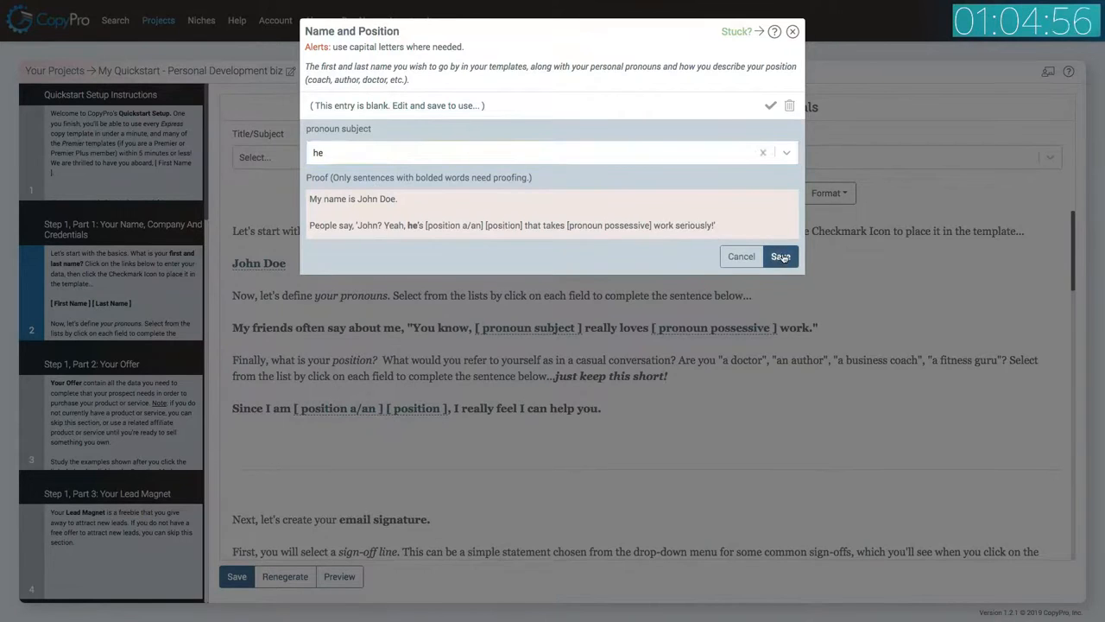
left_click(780, 256)
left_click(769, 107)
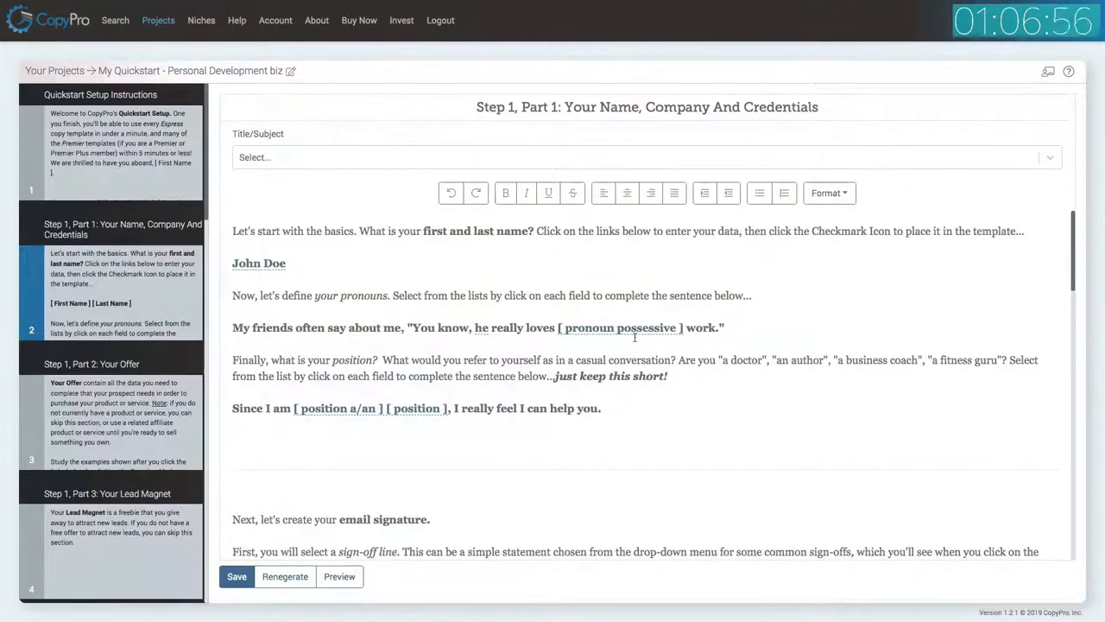
Set the pronoun possessive to 'his' and place it into the template.
left_click(634, 330)
left_click(458, 108)
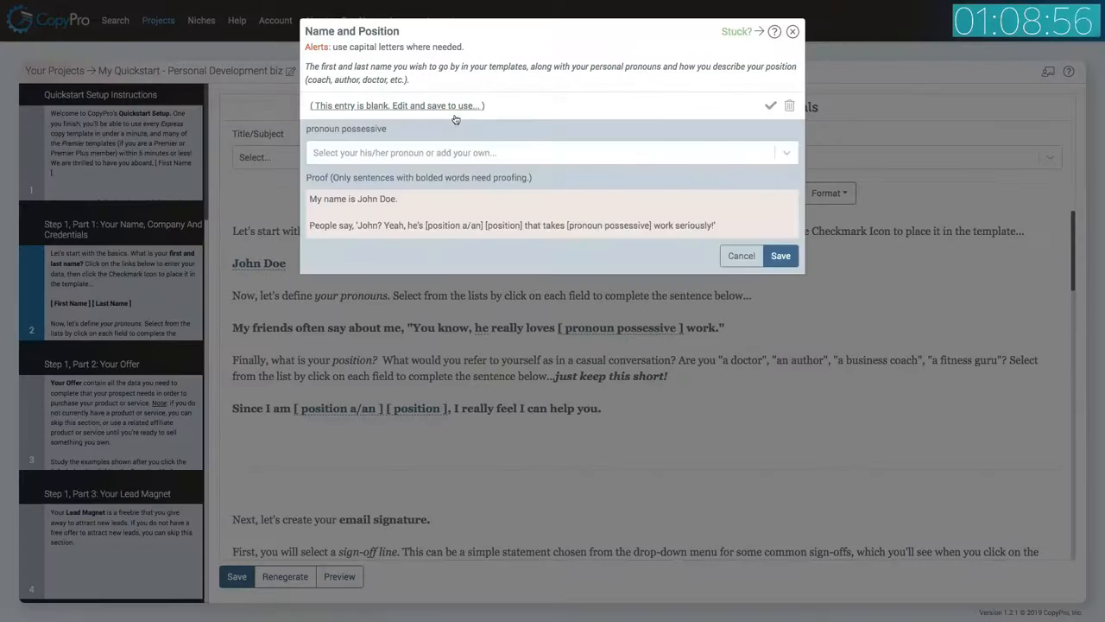
left_click(413, 155)
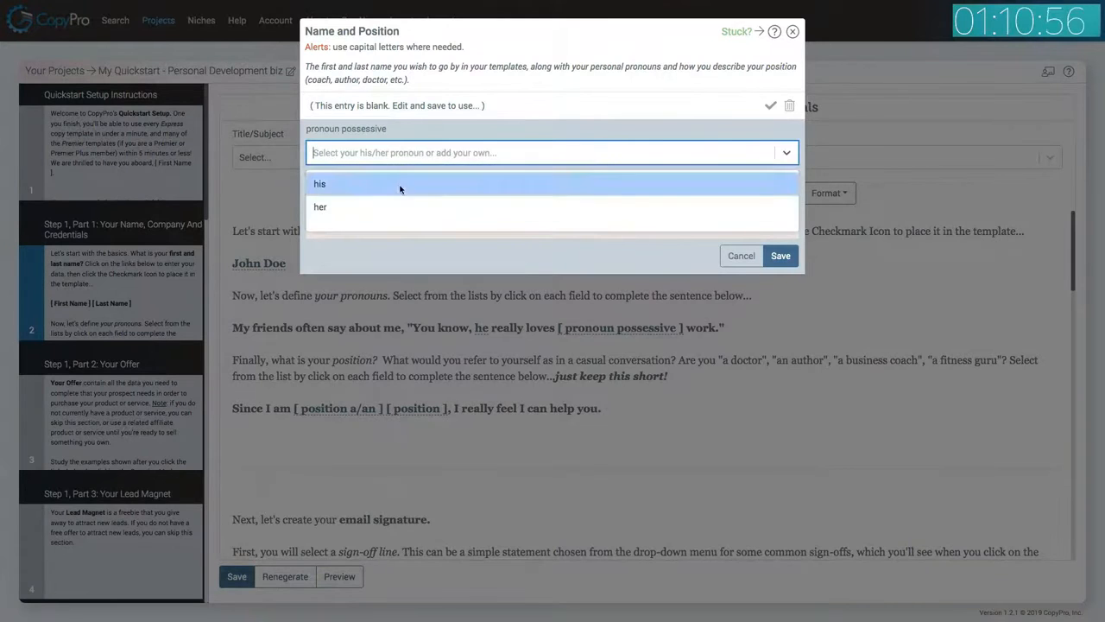
left_click(396, 183)
left_click(779, 257)
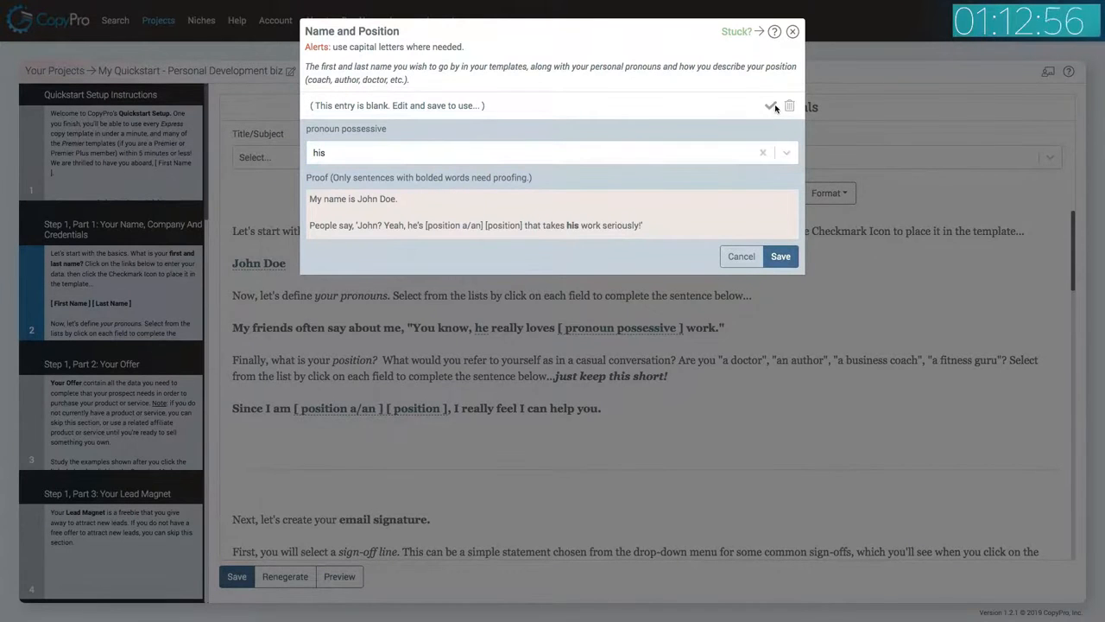
left_click(771, 107)
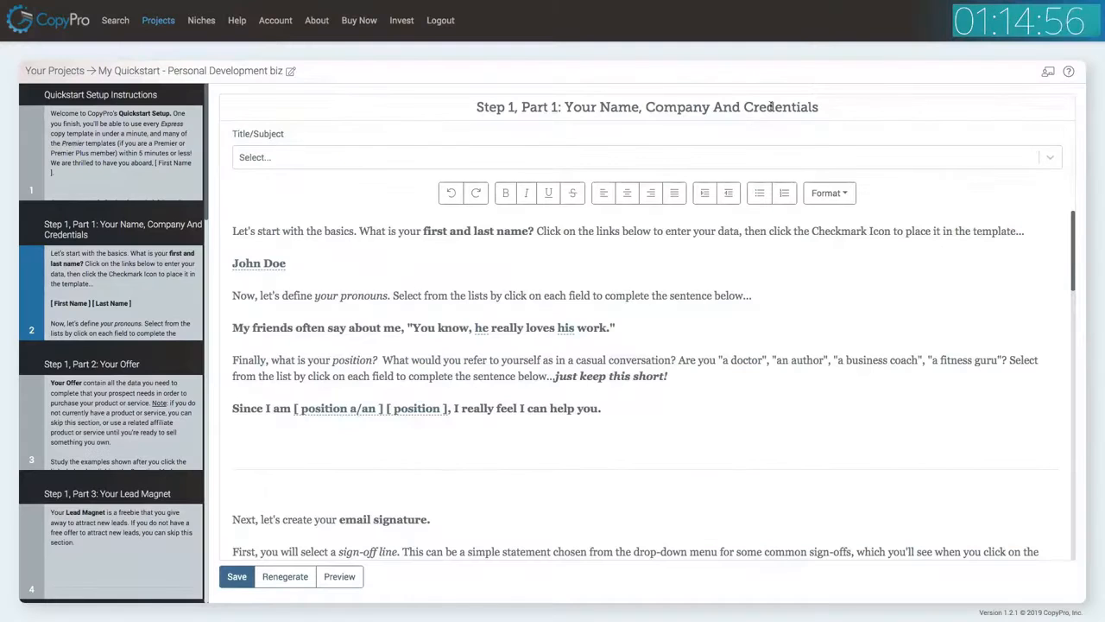
Set the position article to 'an' and the position to 'author', placing both into the template.
left_click(354, 414)
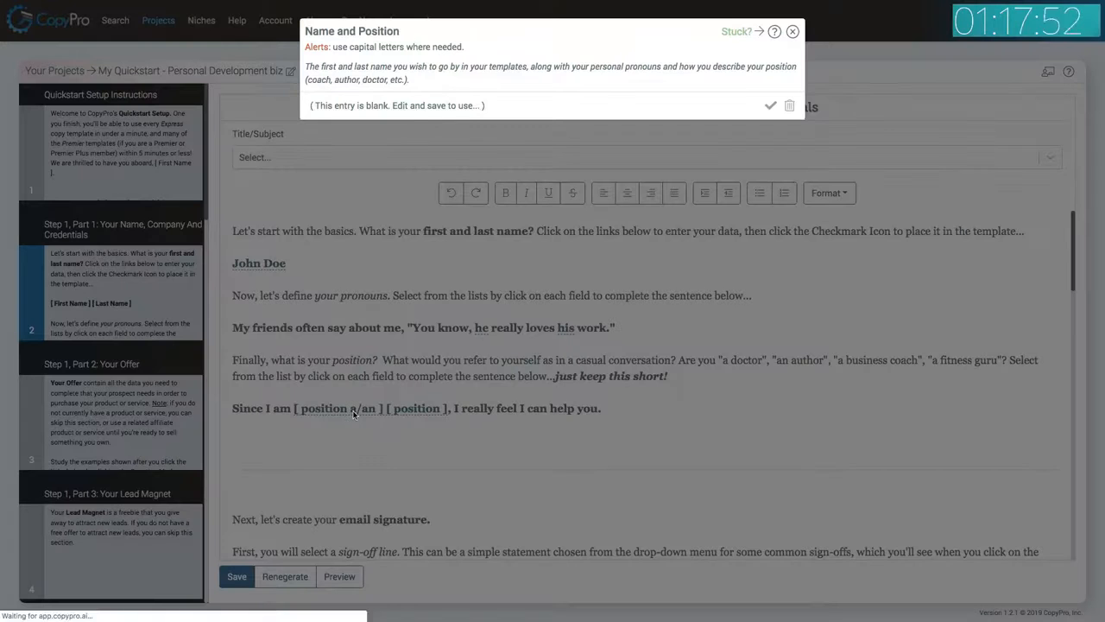
left_click(418, 106)
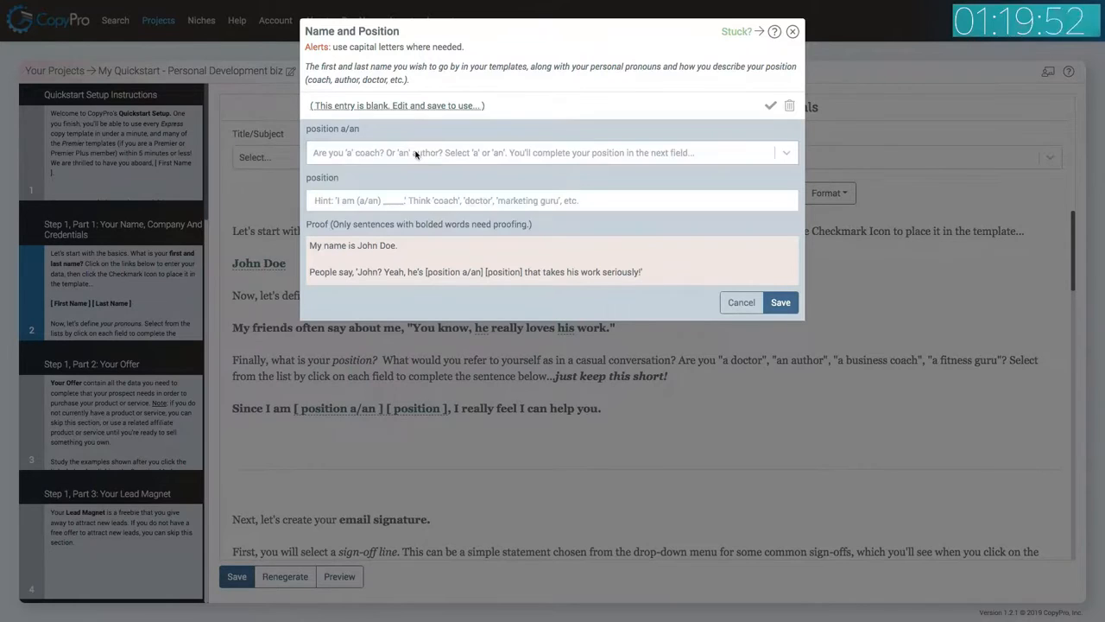
left_click(415, 154)
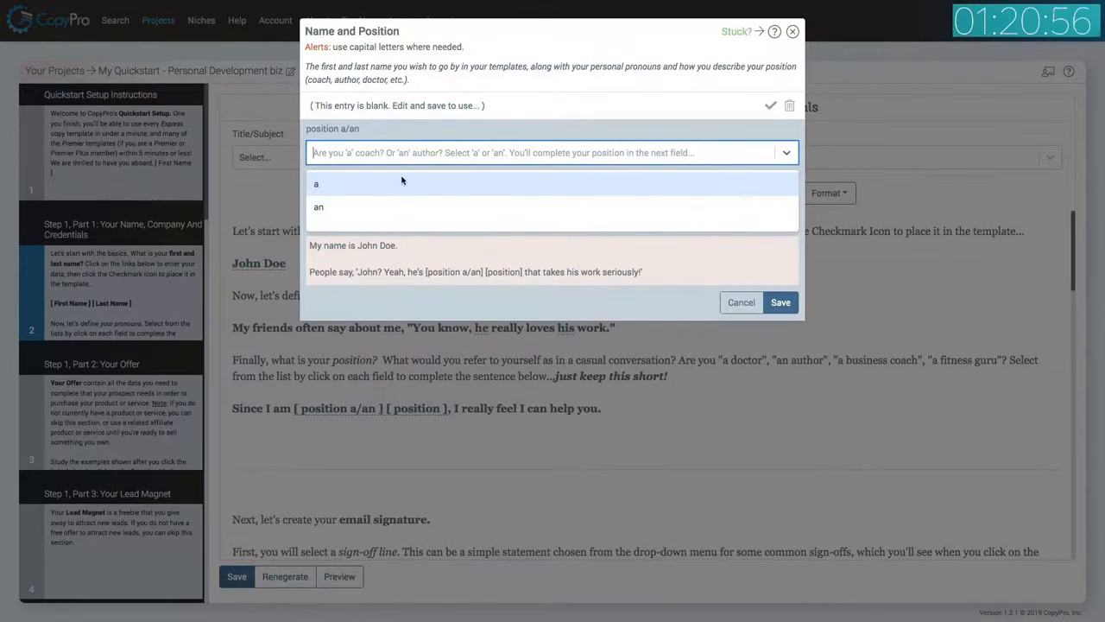
left_click(398, 202)
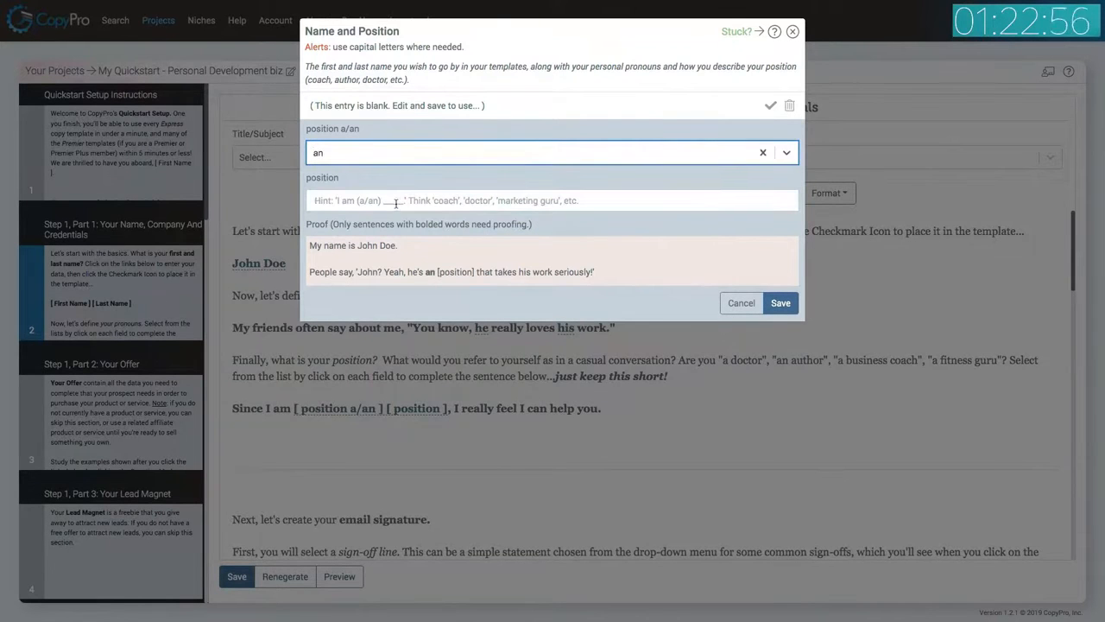
type("author")
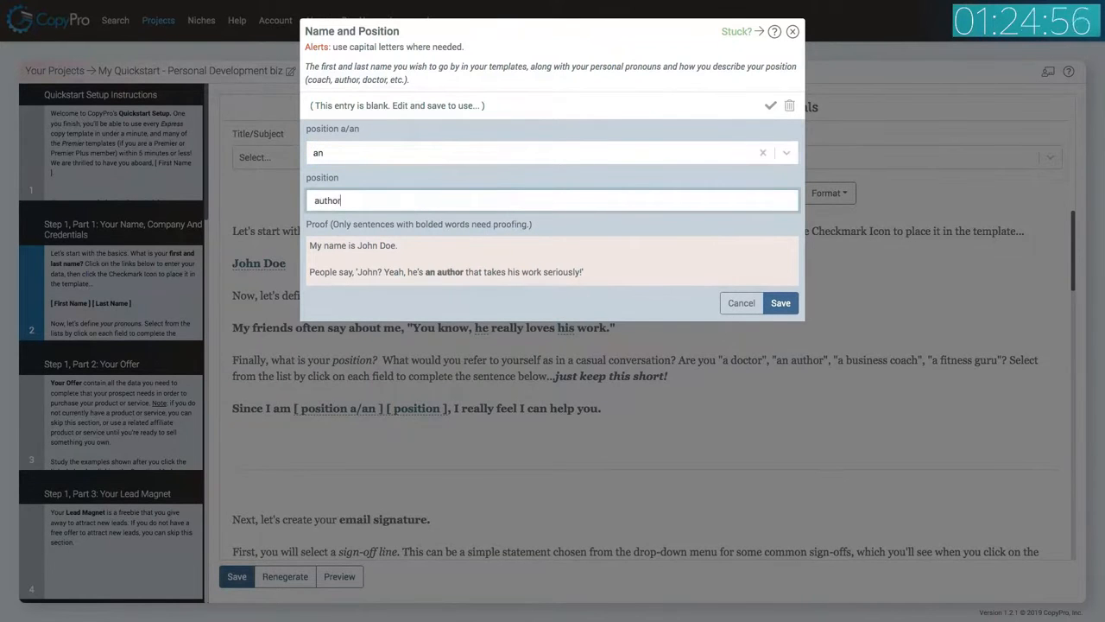
left_click(780, 303)
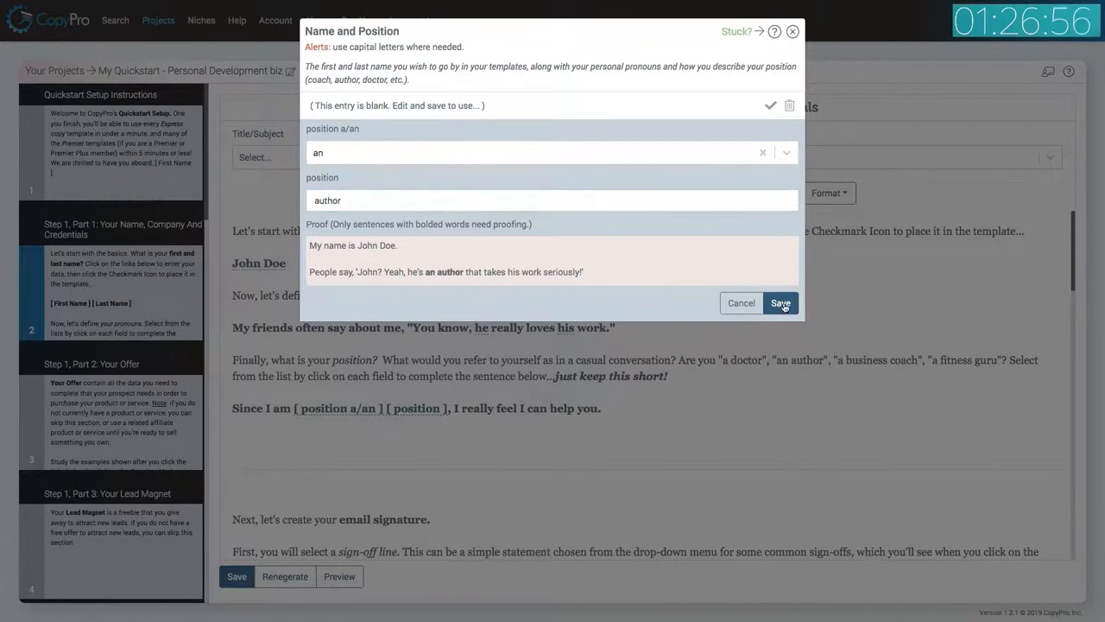
left_click(770, 106)
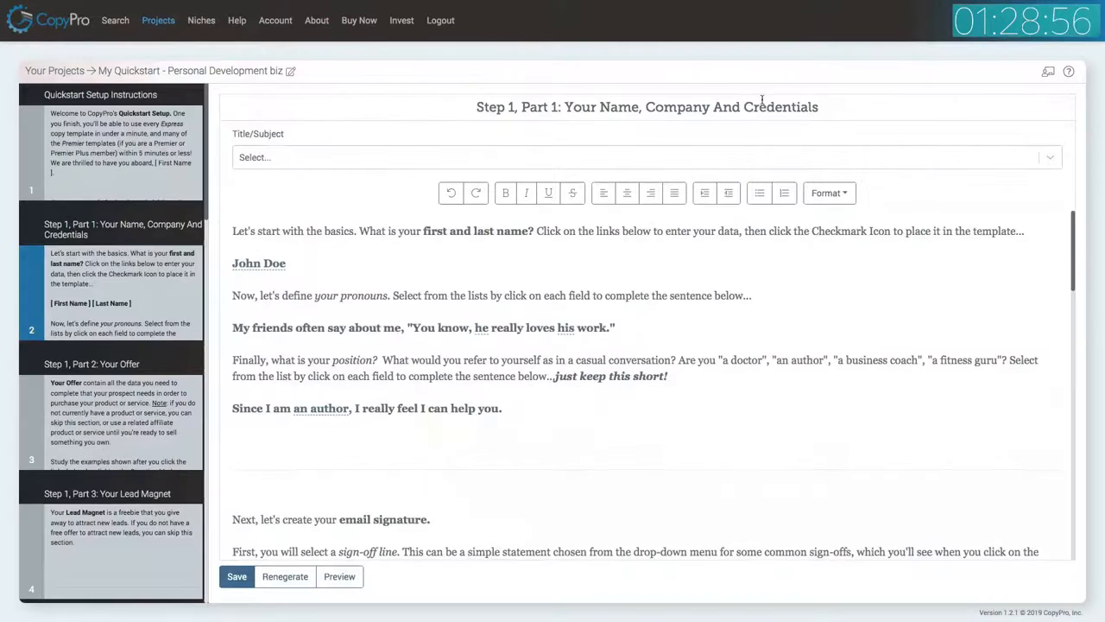
Choose 'Here's to your success!' as the signature sign-off and place it into the template.
scroll(662, 336, "down", 4)
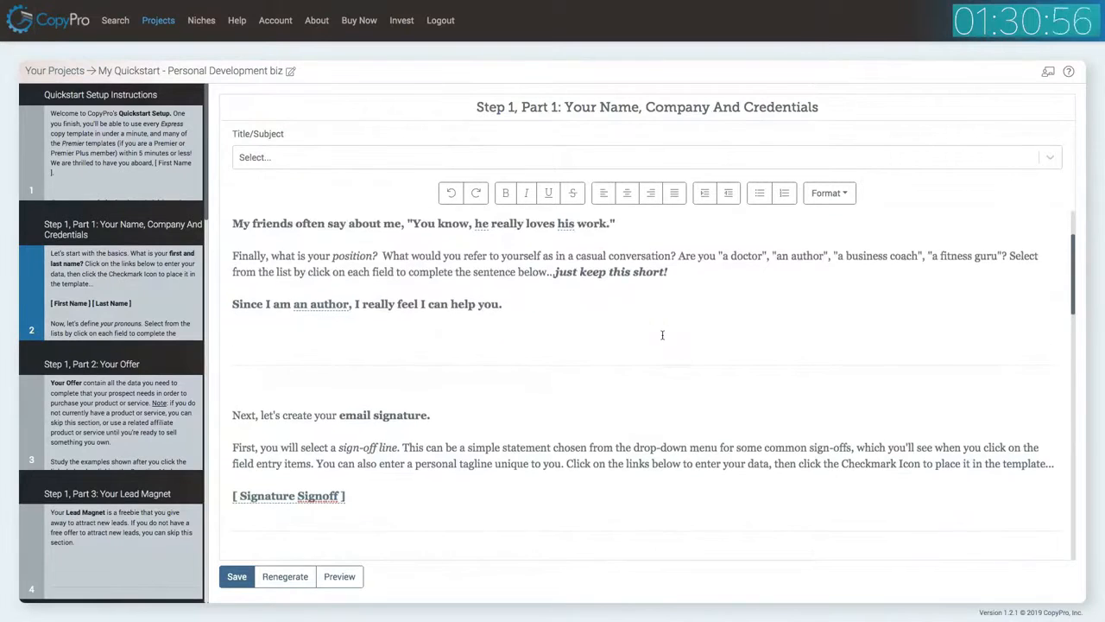
left_click(306, 429)
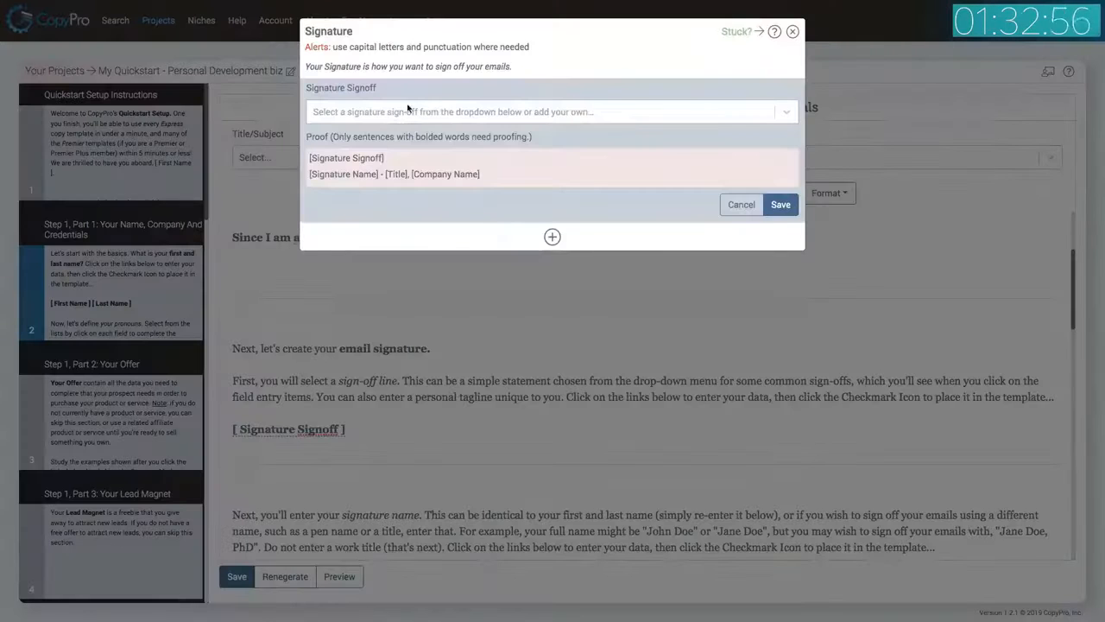
left_click(395, 113)
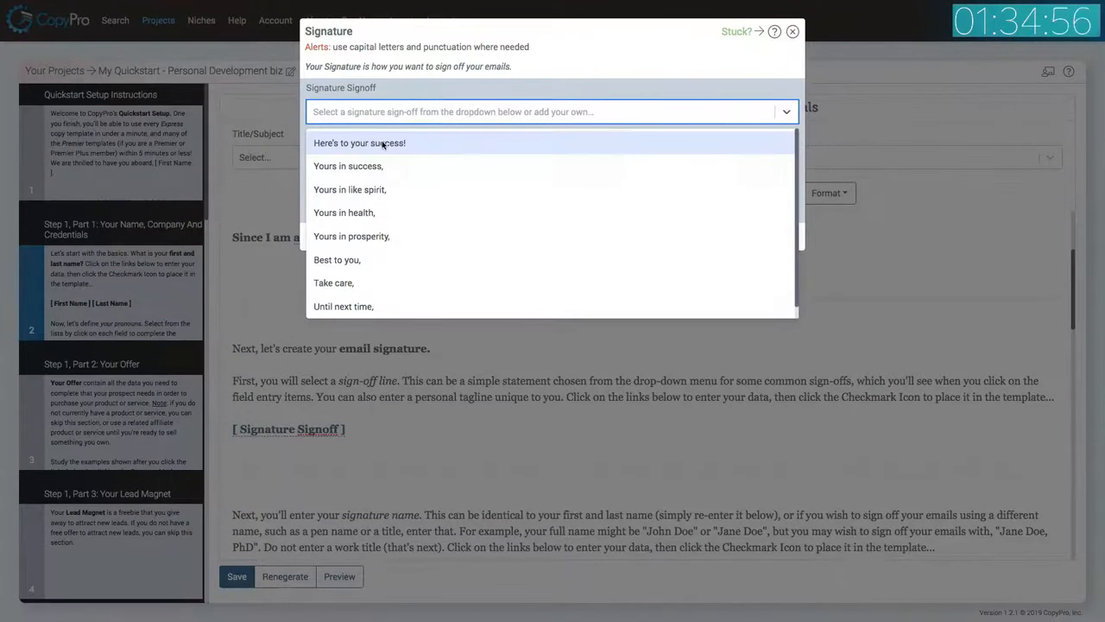
left_click(384, 144)
left_click(780, 205)
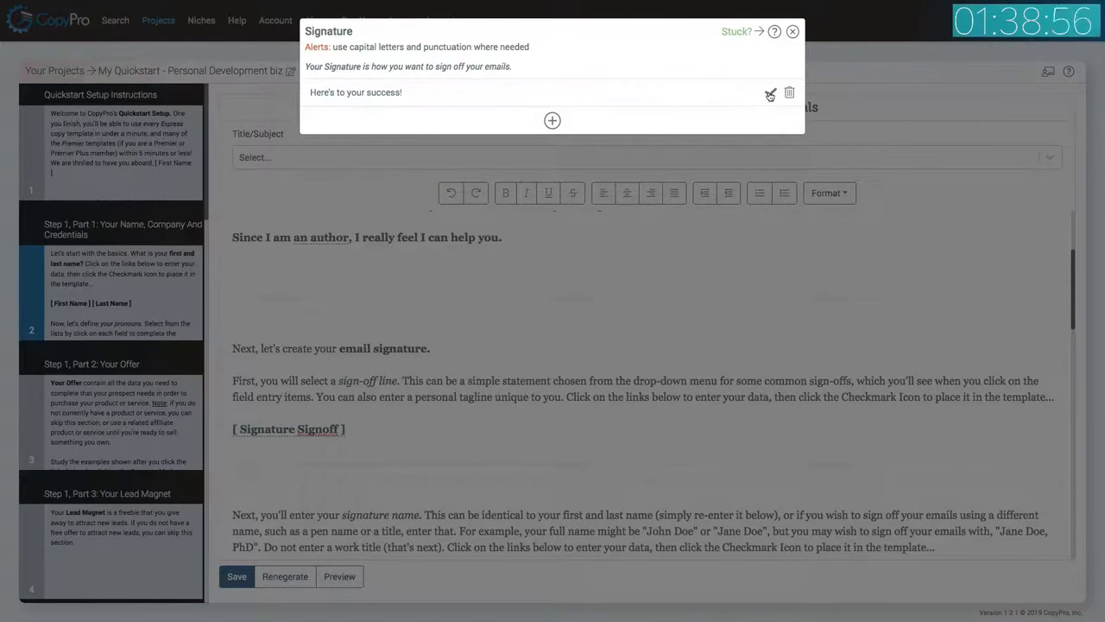
left_click(770, 93)
Enter the signature name as the full name followed by ', PhD' and place it into the template.
scroll(604, 330, "down", 2)
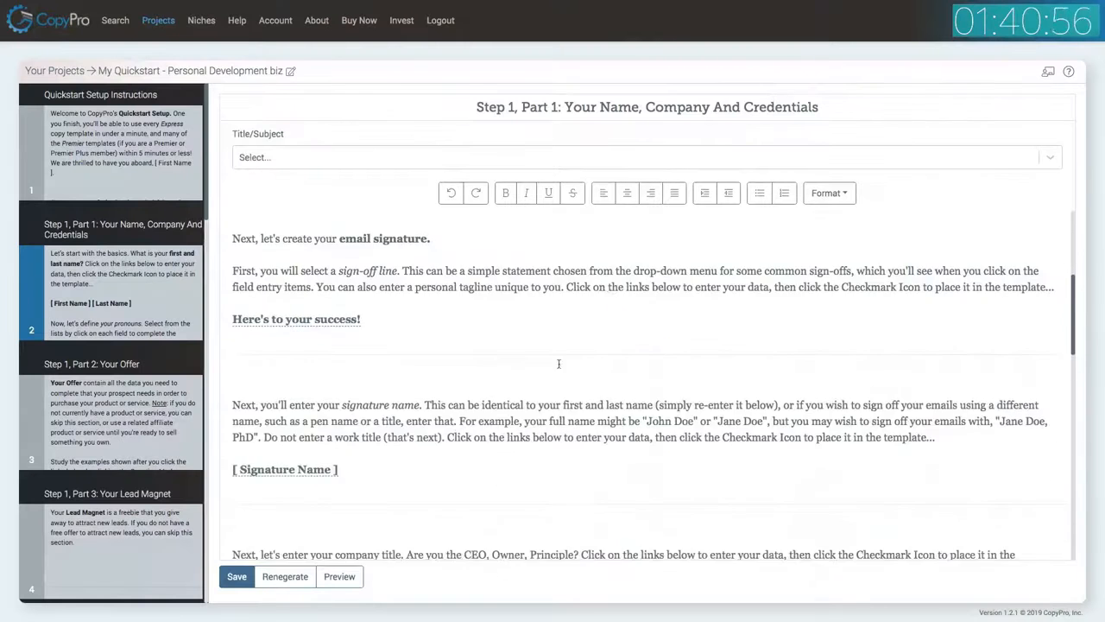
left_click(332, 469)
left_click(445, 100)
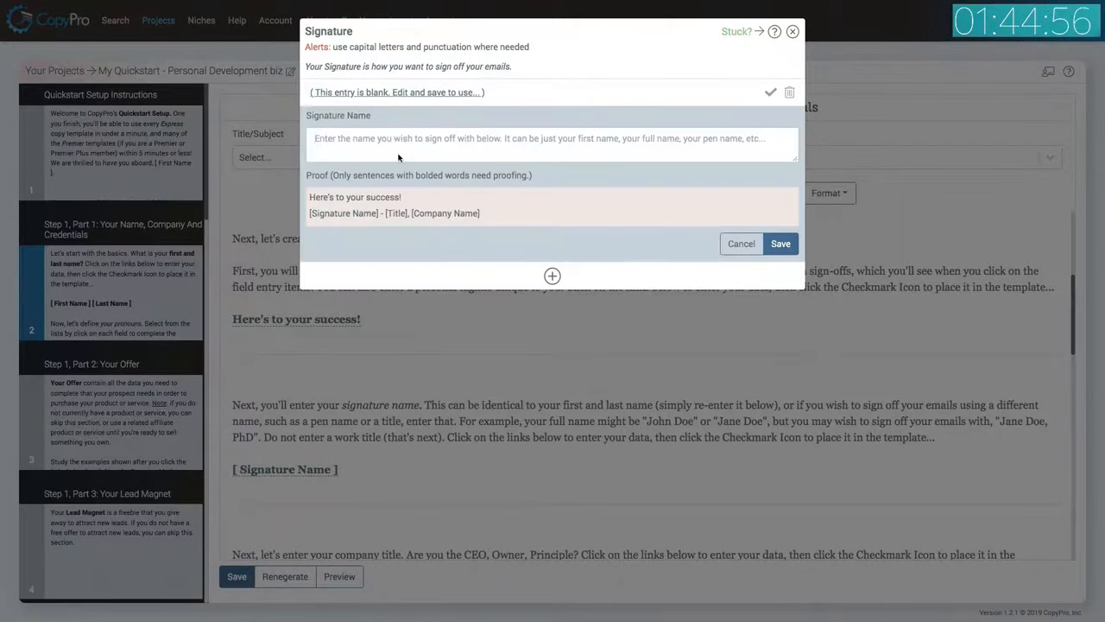
type("John")
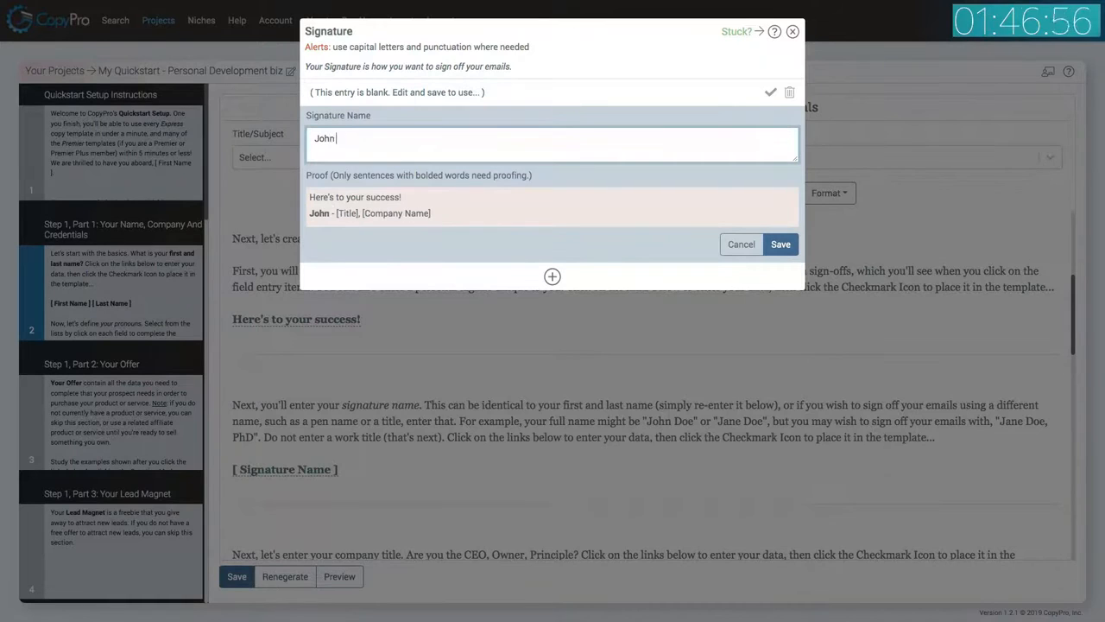
type(" Doe, PhD")
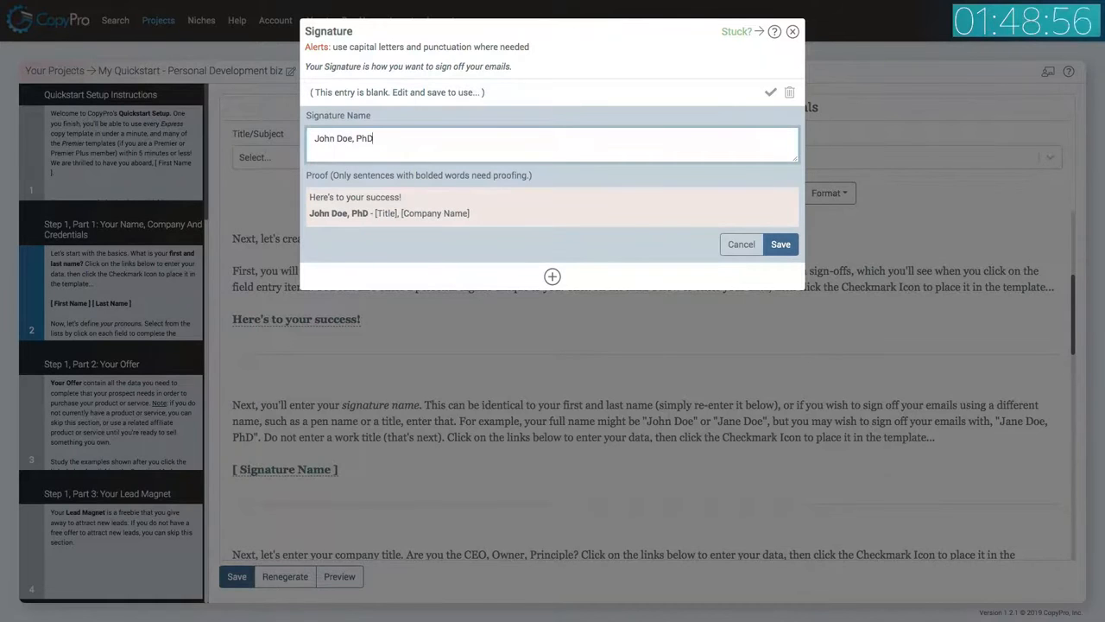
left_click(780, 244)
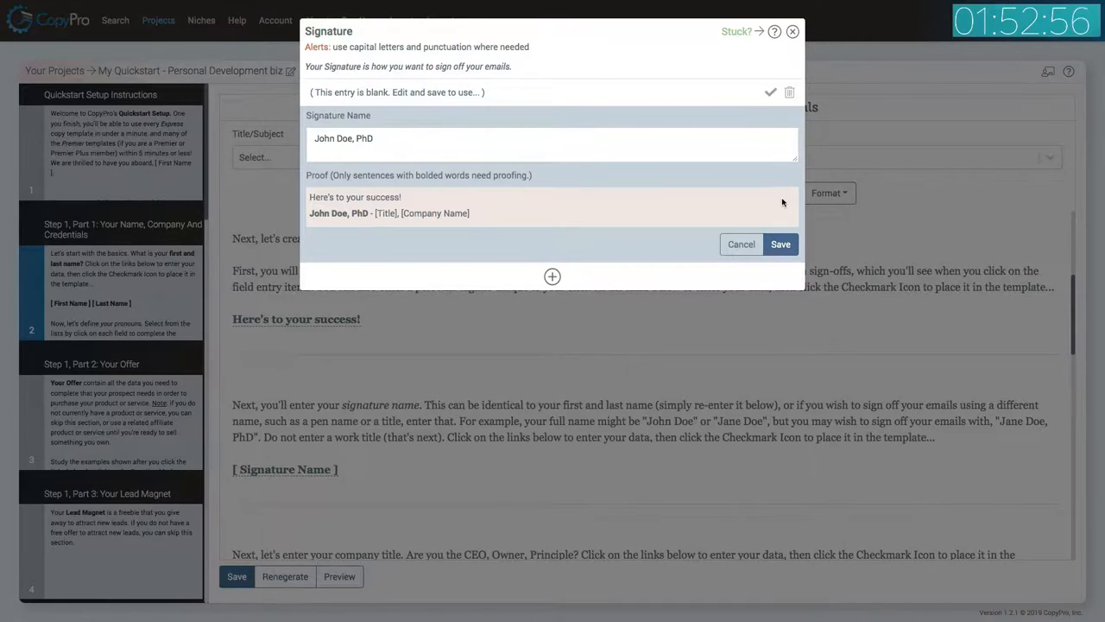
left_click(772, 91)
scroll(589, 236, "down", 3)
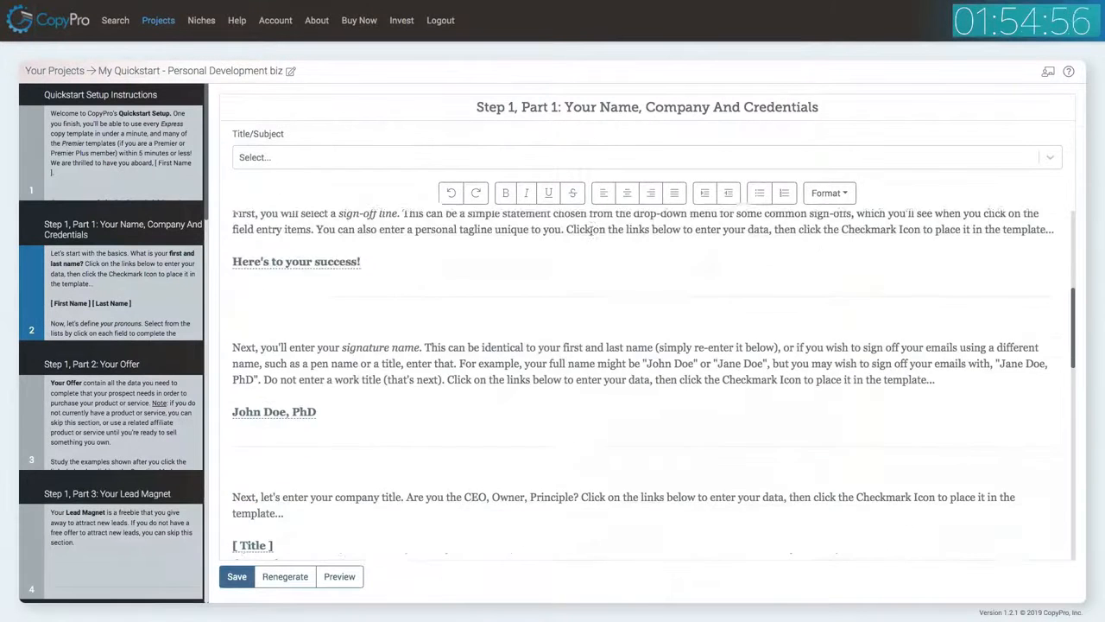
Enter the company title 'President' and place it into the template.
left_click(255, 463)
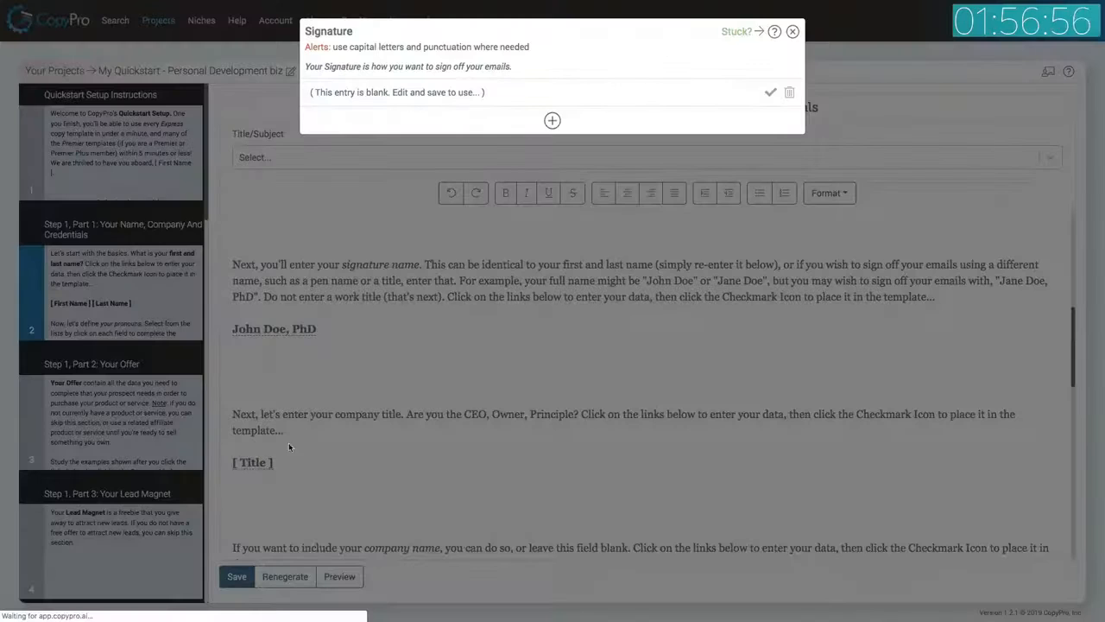
left_click(439, 98)
left_click(393, 144)
type("President")
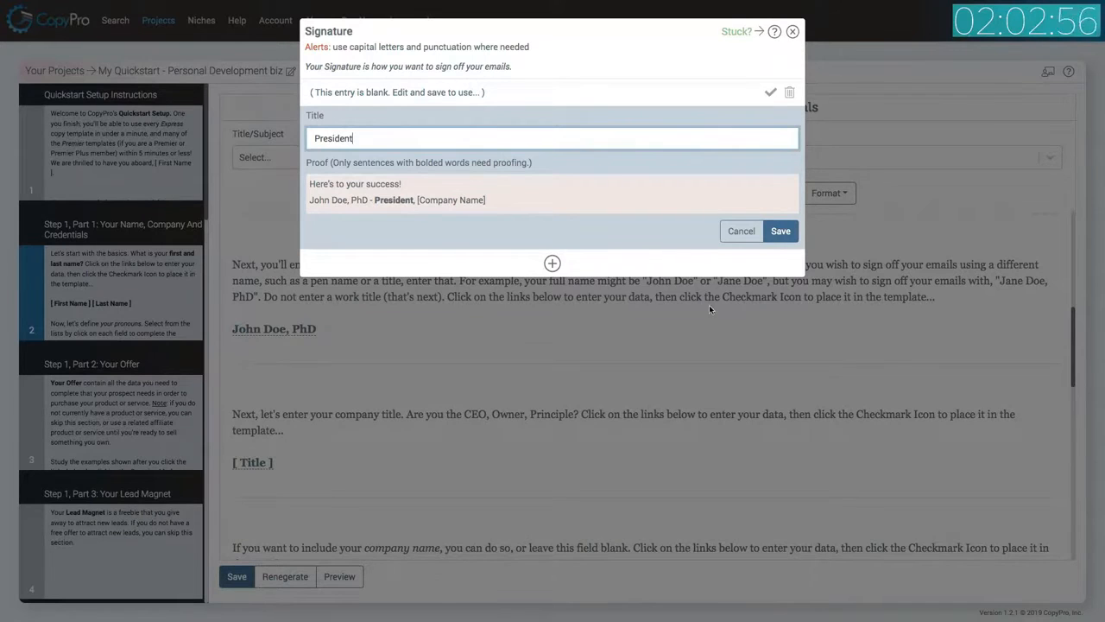
left_click(780, 230)
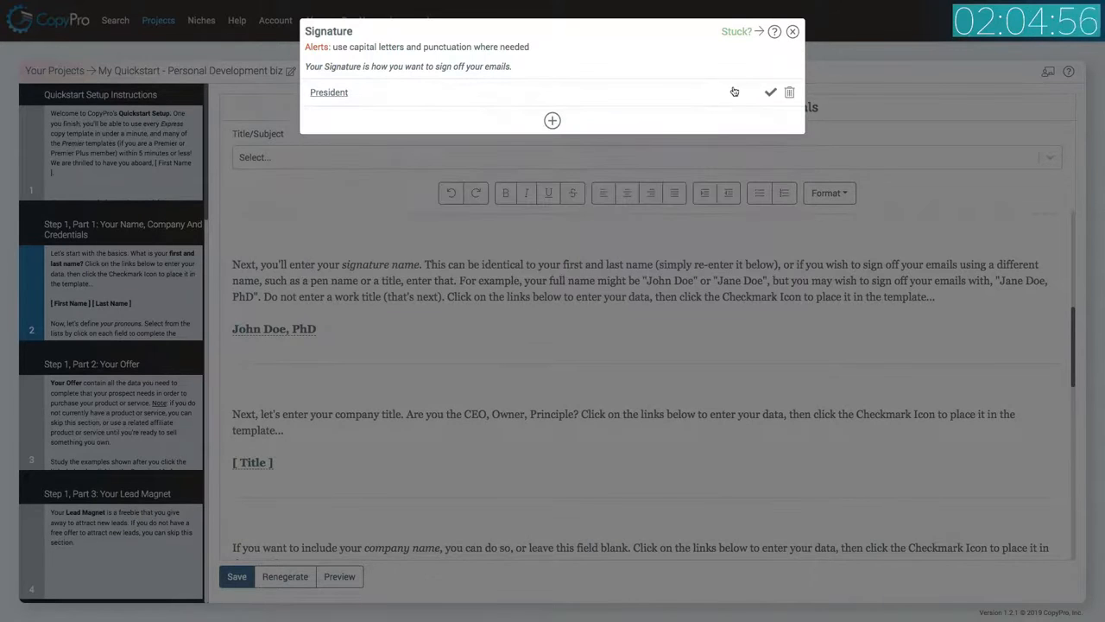
left_click(770, 92)
Enter the company name as the full name followed by ' Inc.' and place it into the template.
scroll(493, 327, "down", 1)
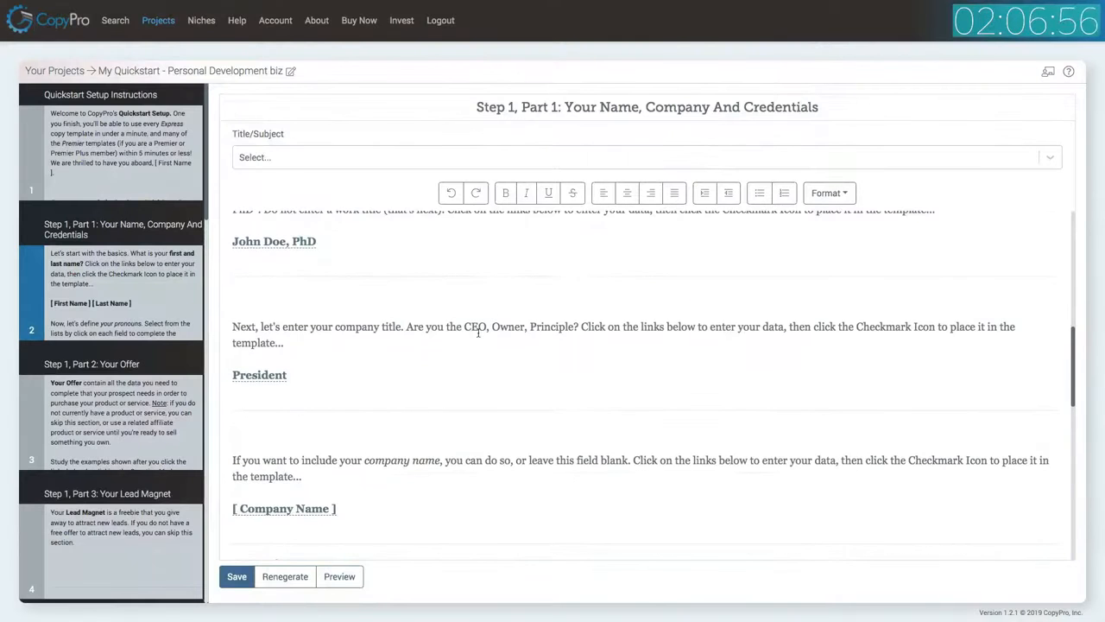
left_click(314, 509)
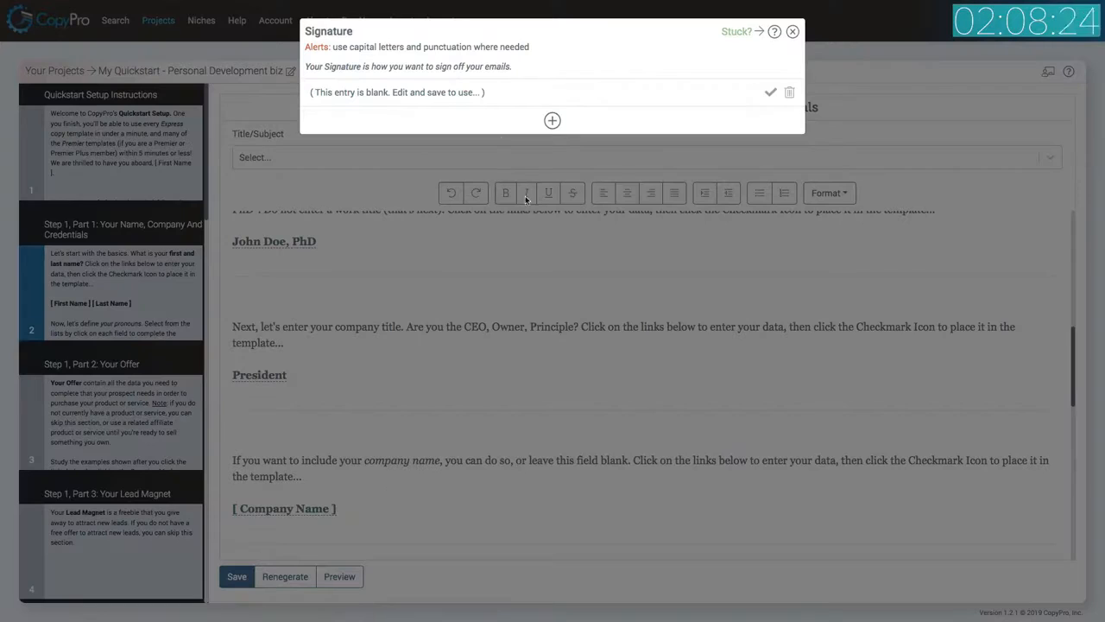
left_click(423, 92)
left_click(388, 139)
type("John Doe Inc.")
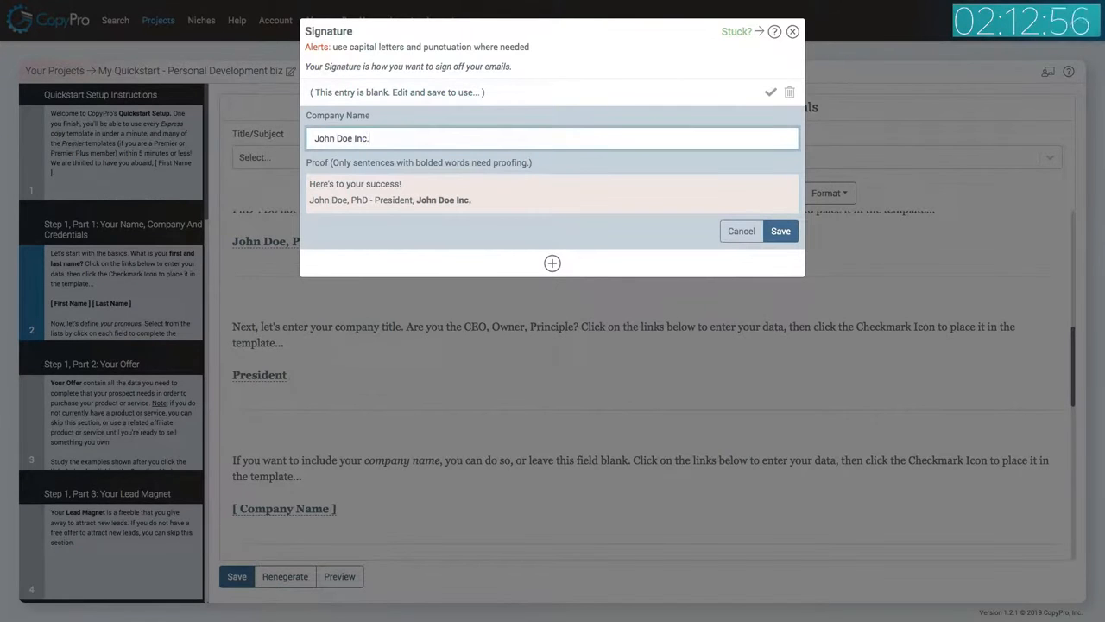
left_click(784, 234)
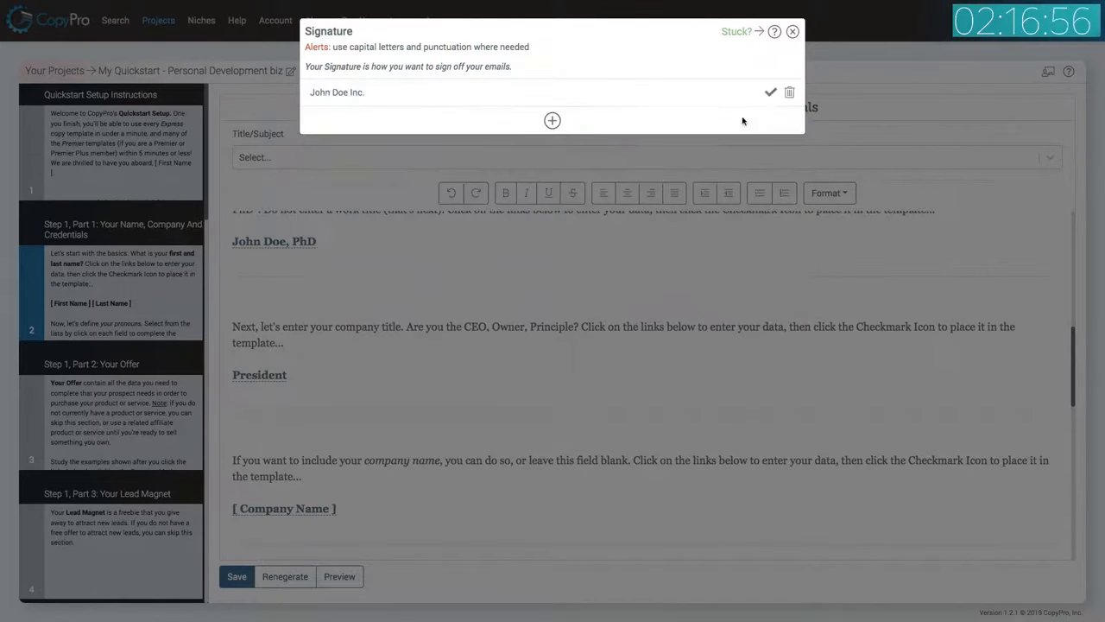
left_click(770, 93)
Save the project and switch to the 'Step 1, Part 2: Your Offer' slide.
left_click(238, 576)
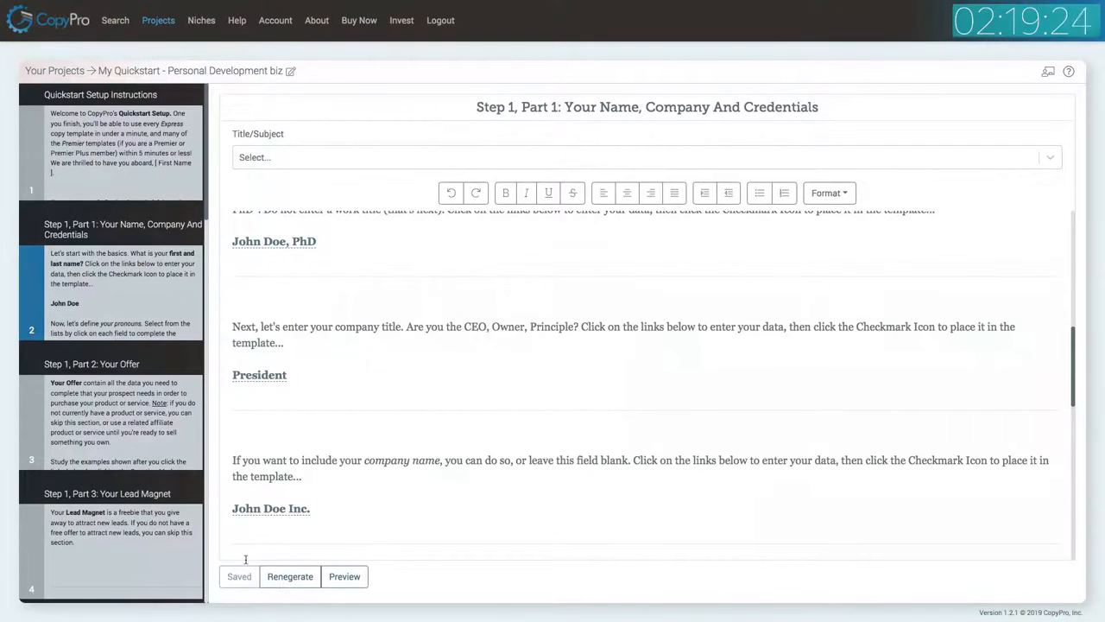
left_click(128, 423)
scroll(422, 266, "up", 4)
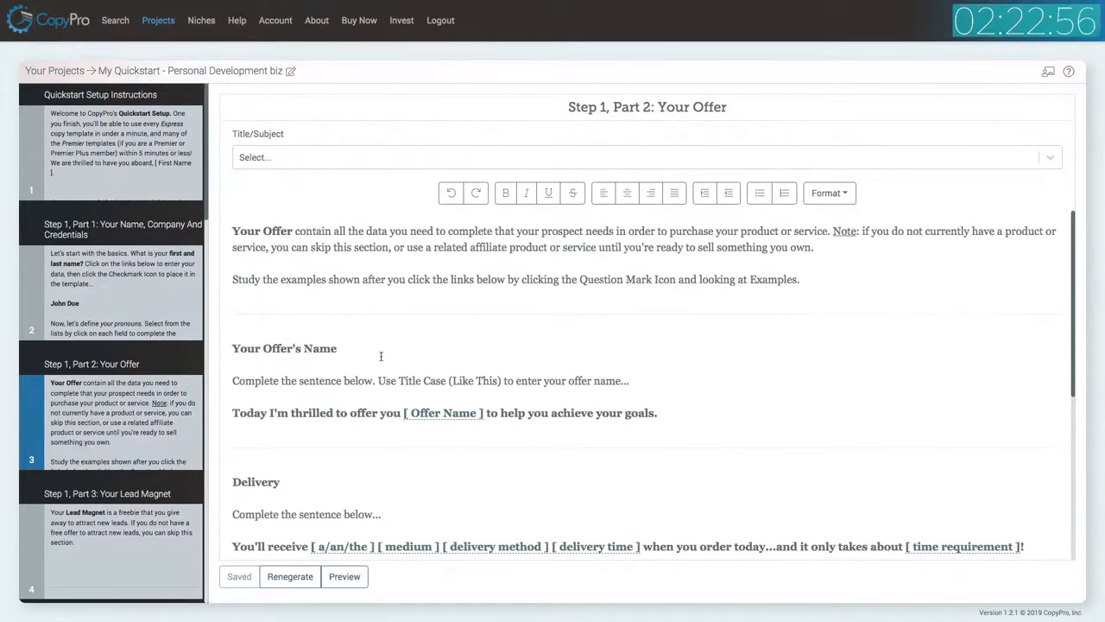
scroll(410, 302, "down", 1)
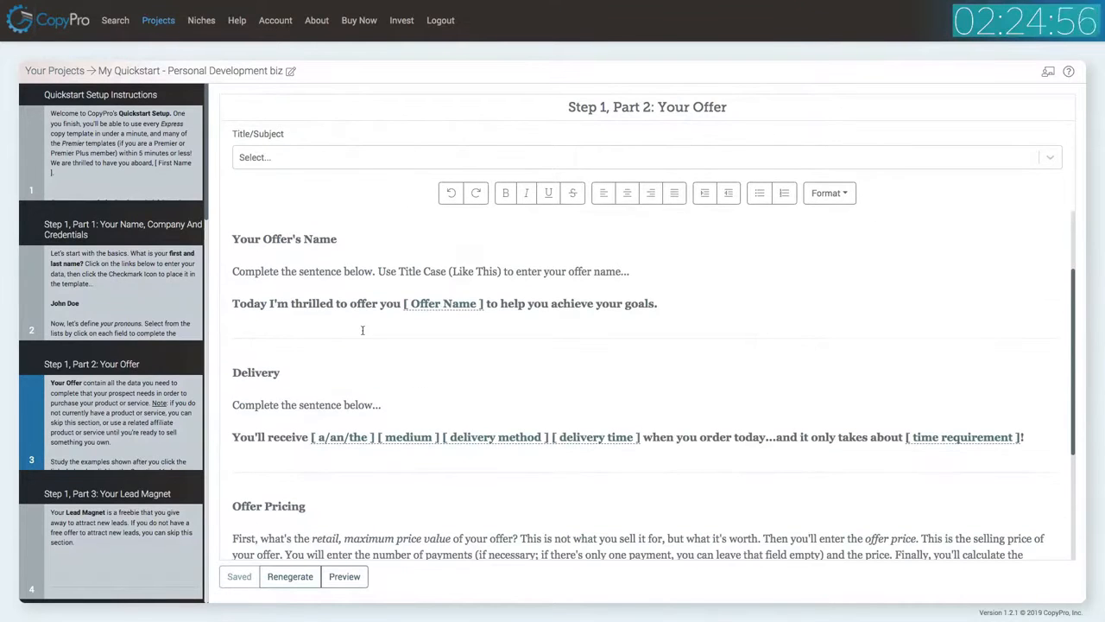
Enter the offer name 'The Doe System' and place it into the template.
left_click(405, 110)
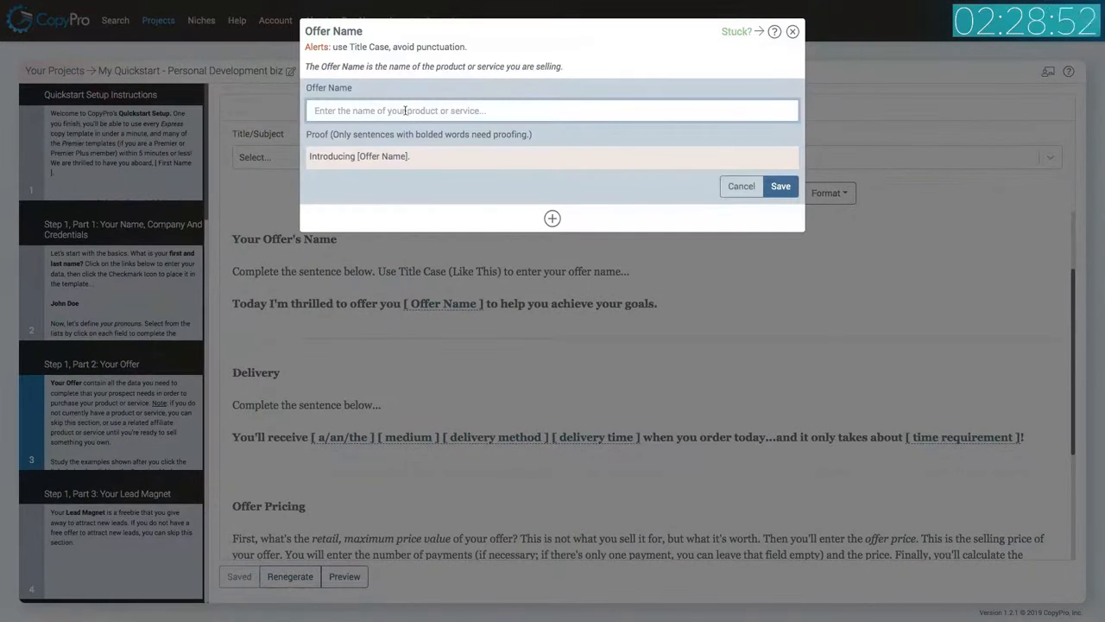
type("The Doe System")
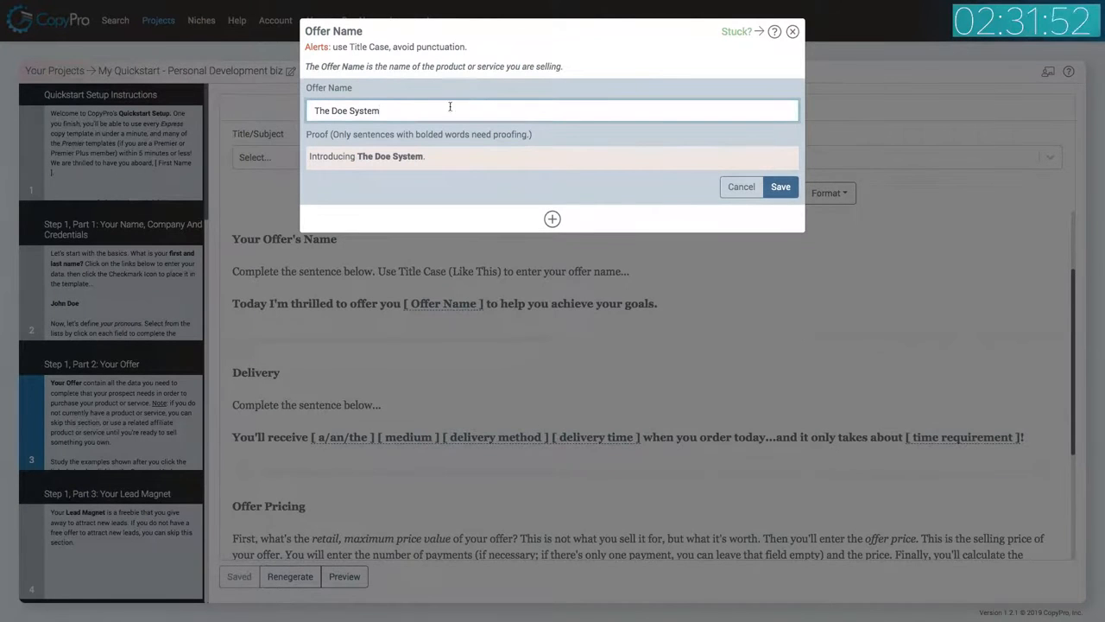
left_click(780, 187)
left_click(769, 92)
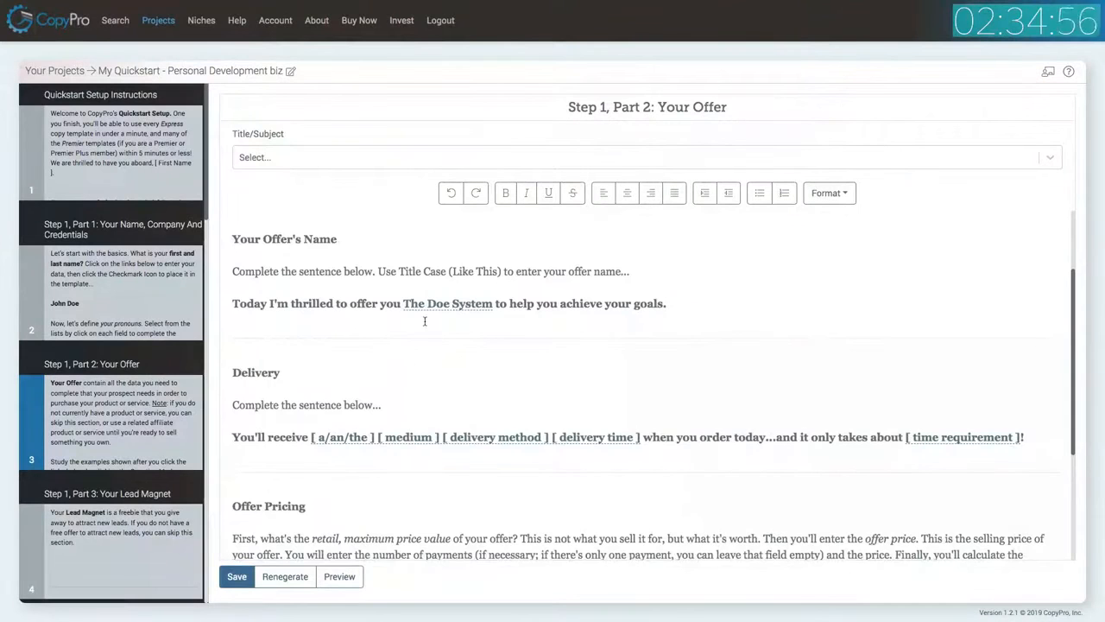
Open the delivery fields and choose 'a', 'coaching program', and 'that you download direct to your computer with a simple click of your mouse'.
scroll(339, 387, "down", 1)
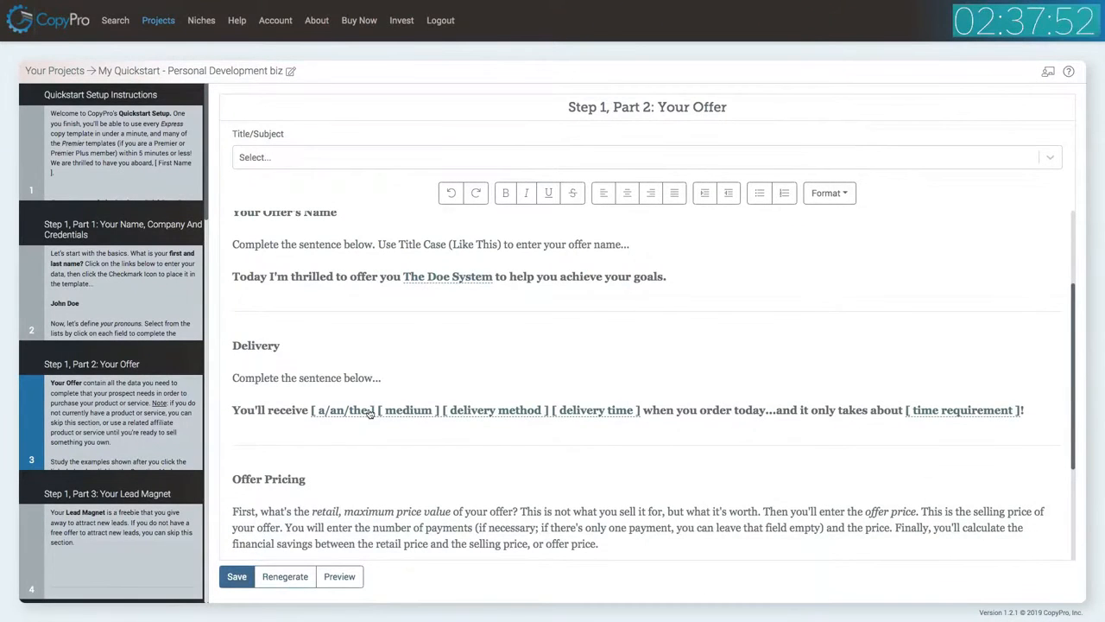
left_click(369, 413)
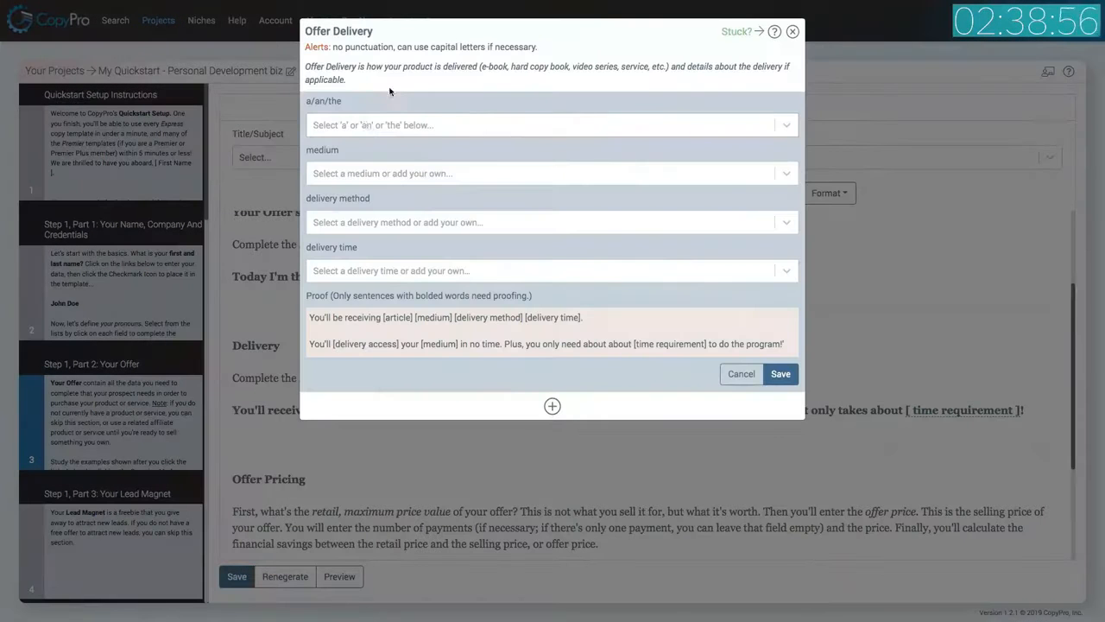
left_click(367, 125)
left_click(345, 158)
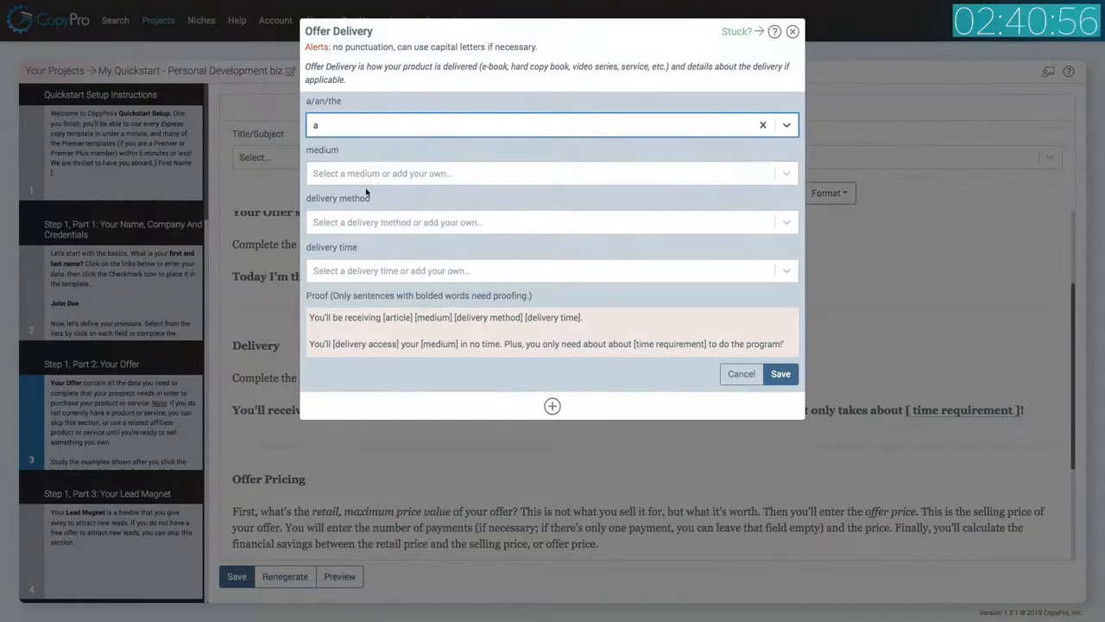
left_click(371, 181)
left_click(383, 228)
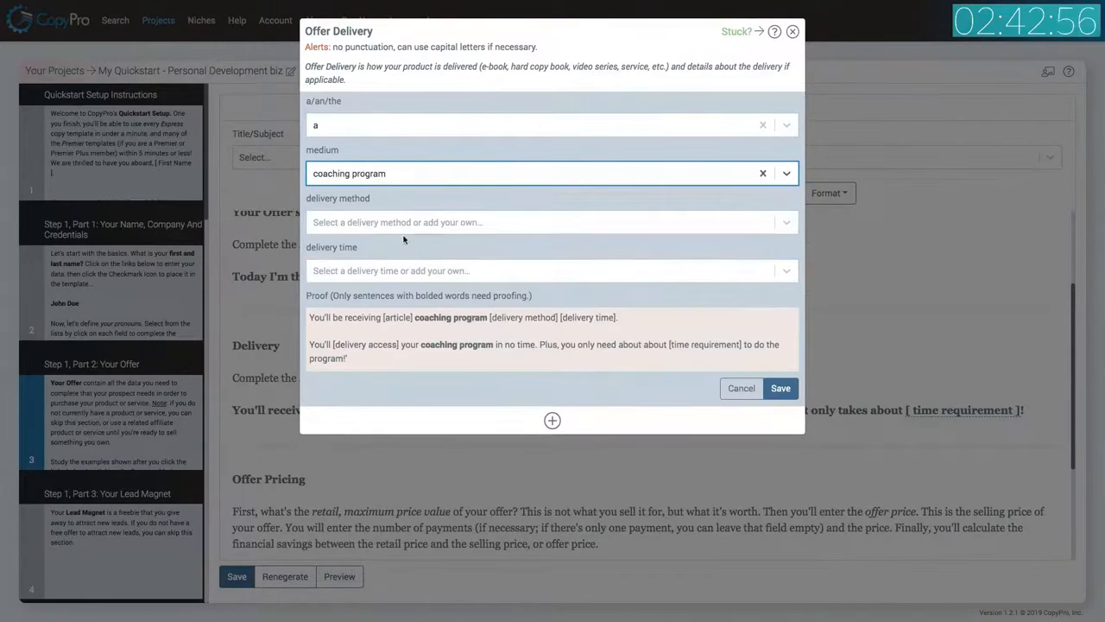
left_click(371, 225)
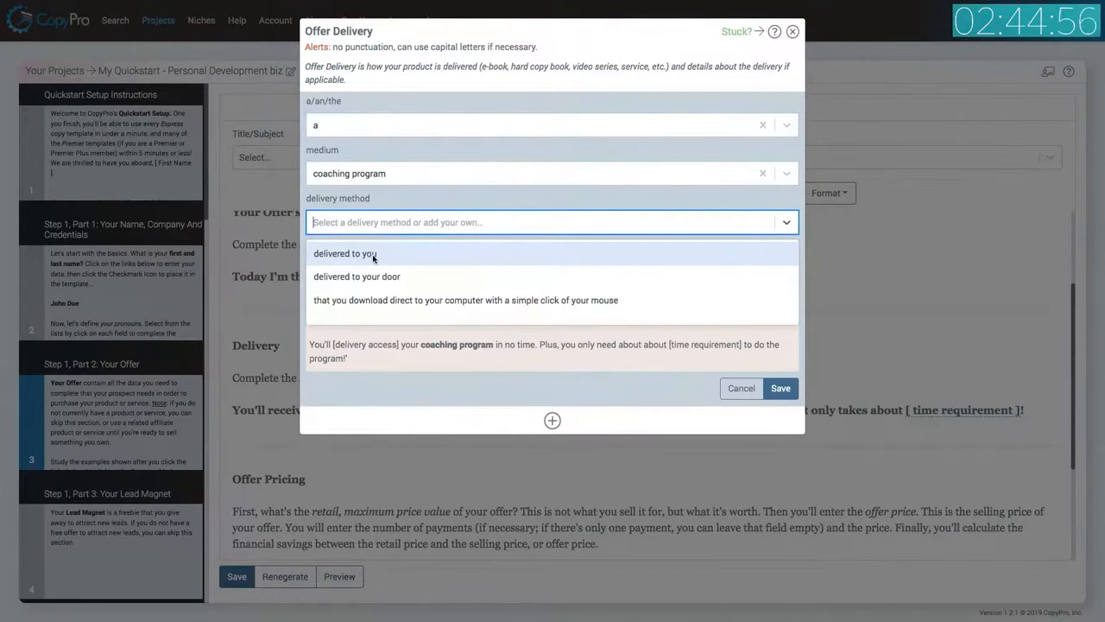
left_click(468, 299)
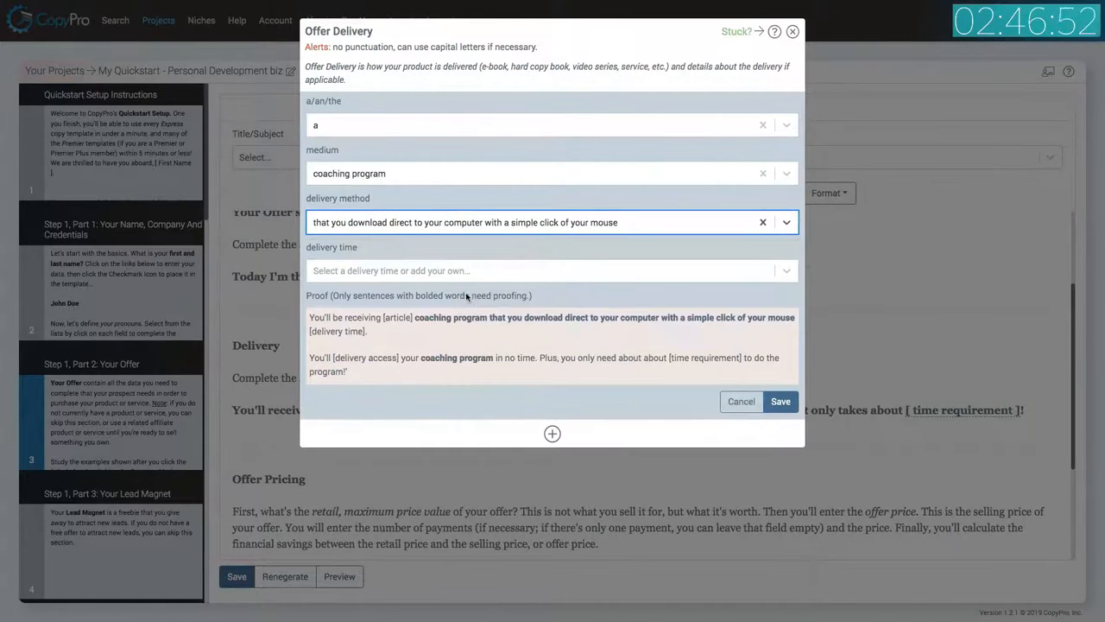
Choose 'immediately' as the delivery time and place the delivery details into the template.
left_click(421, 274)
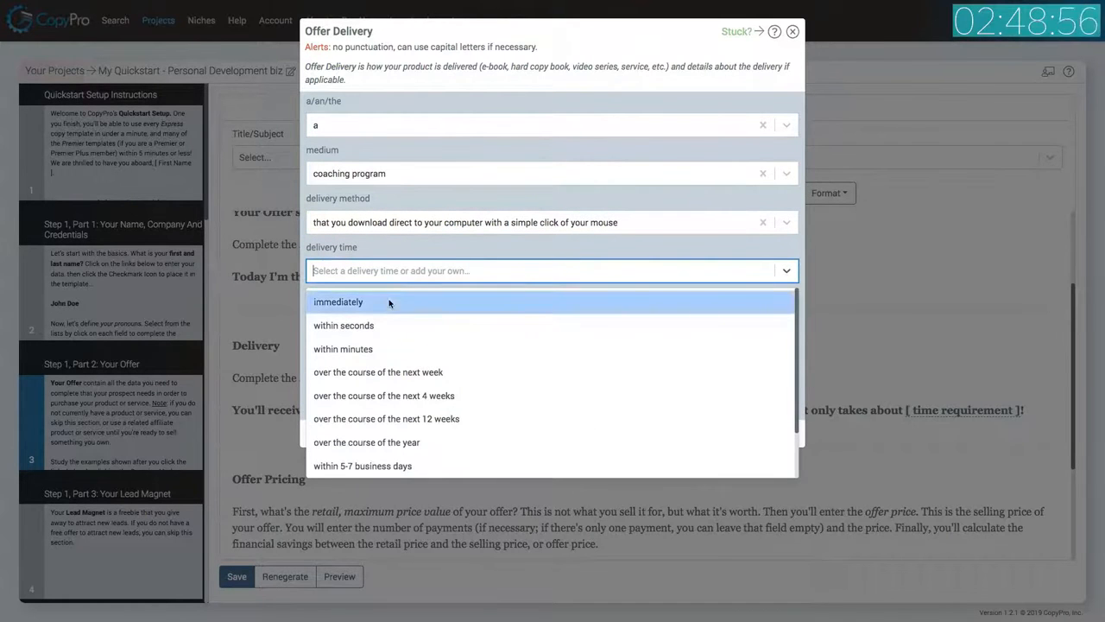
left_click(389, 303)
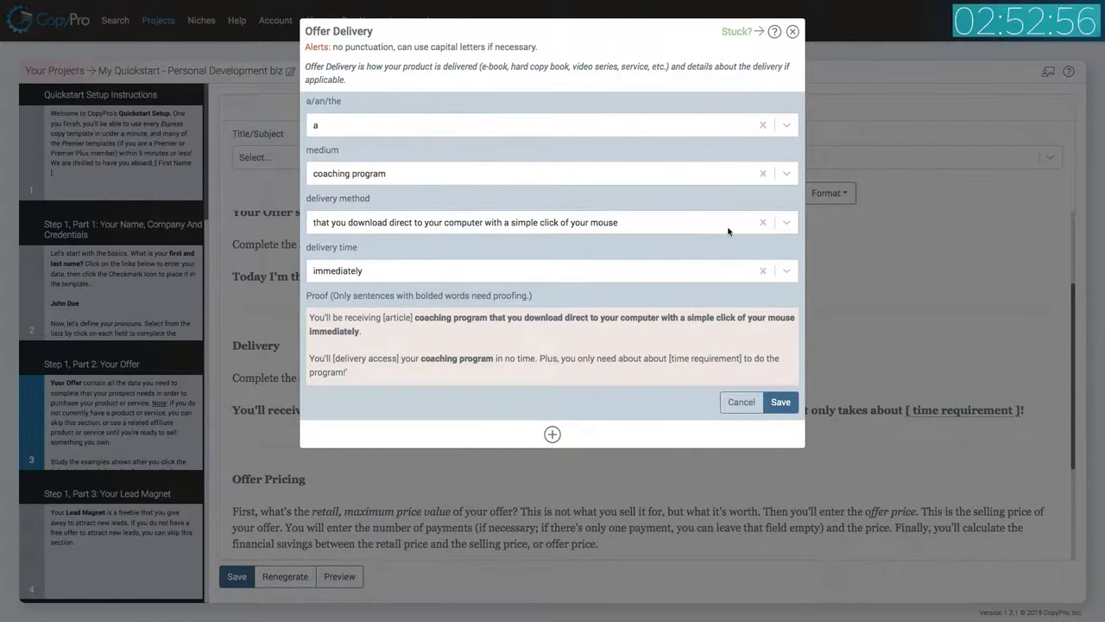
left_click(780, 402)
left_click(768, 110)
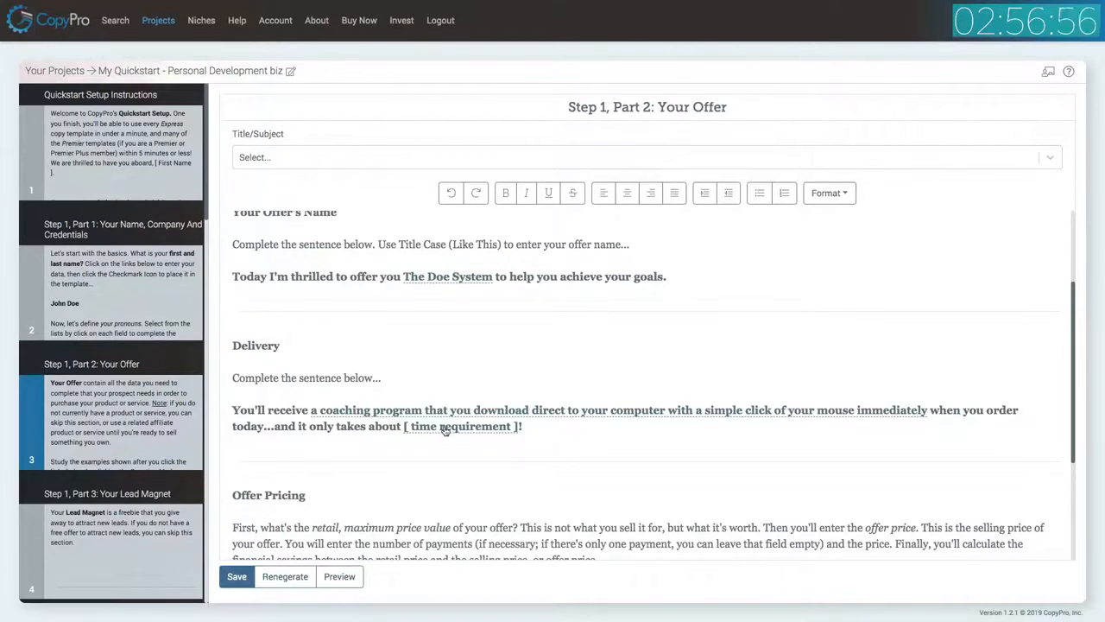
Set the time requirement to '2 hours a week' and place it into the template.
left_click(445, 429)
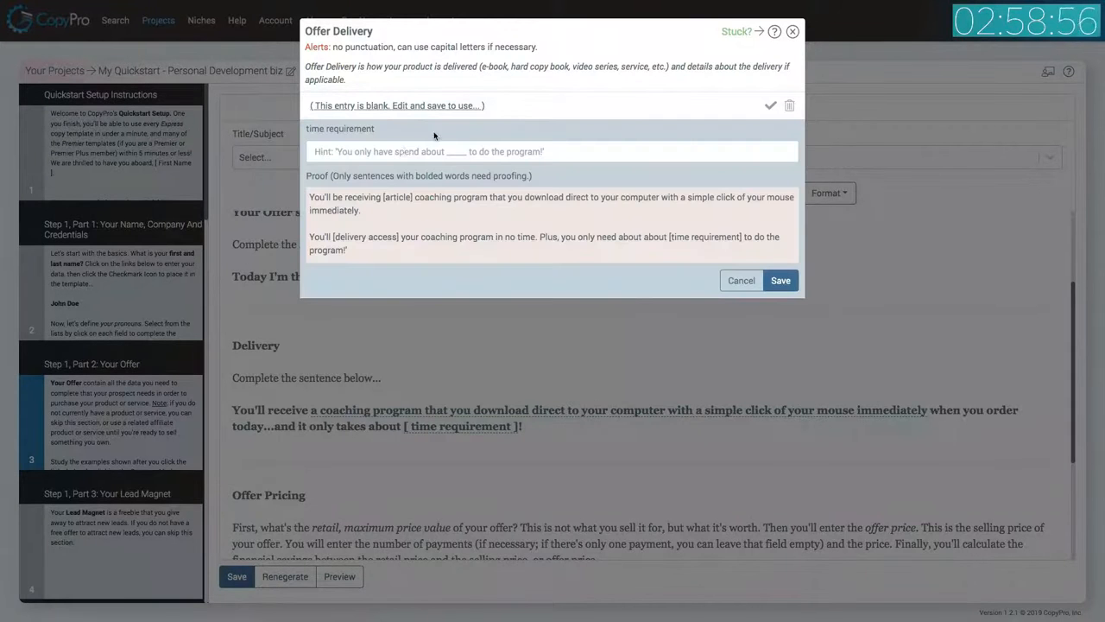
left_click(402, 153)
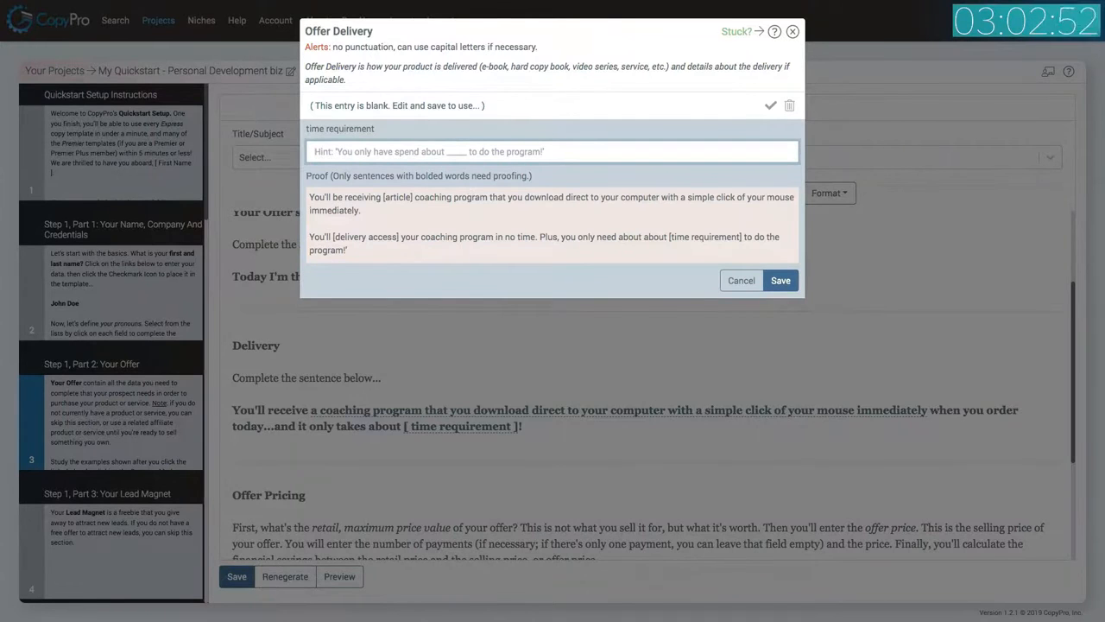
type("2 hours a day")
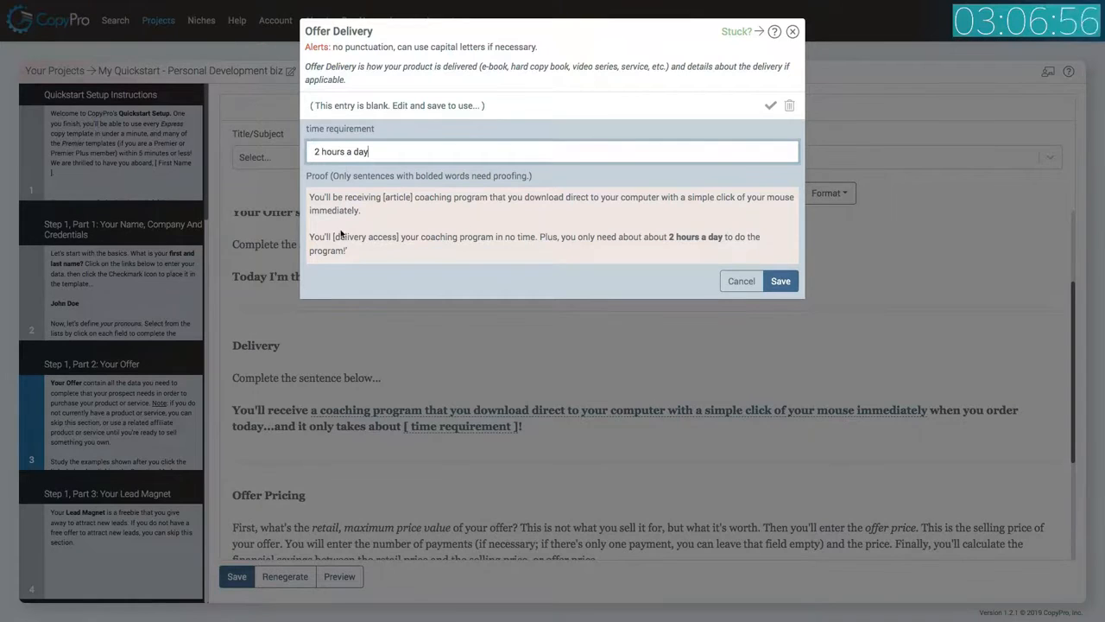
double_click(357, 152)
type("week")
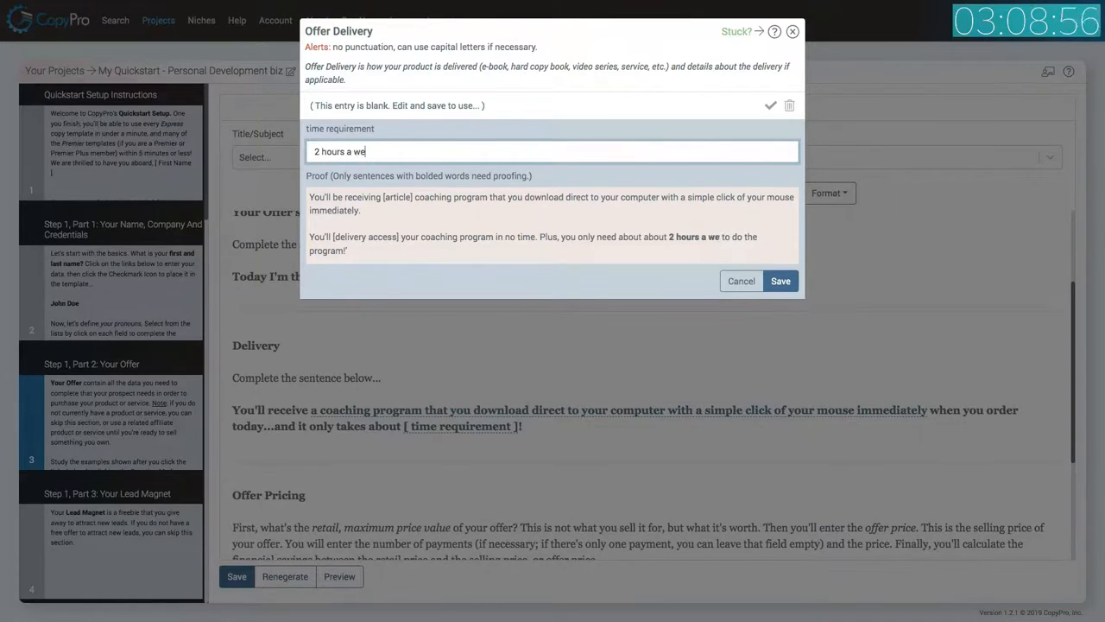
left_click(780, 281)
left_click(771, 105)
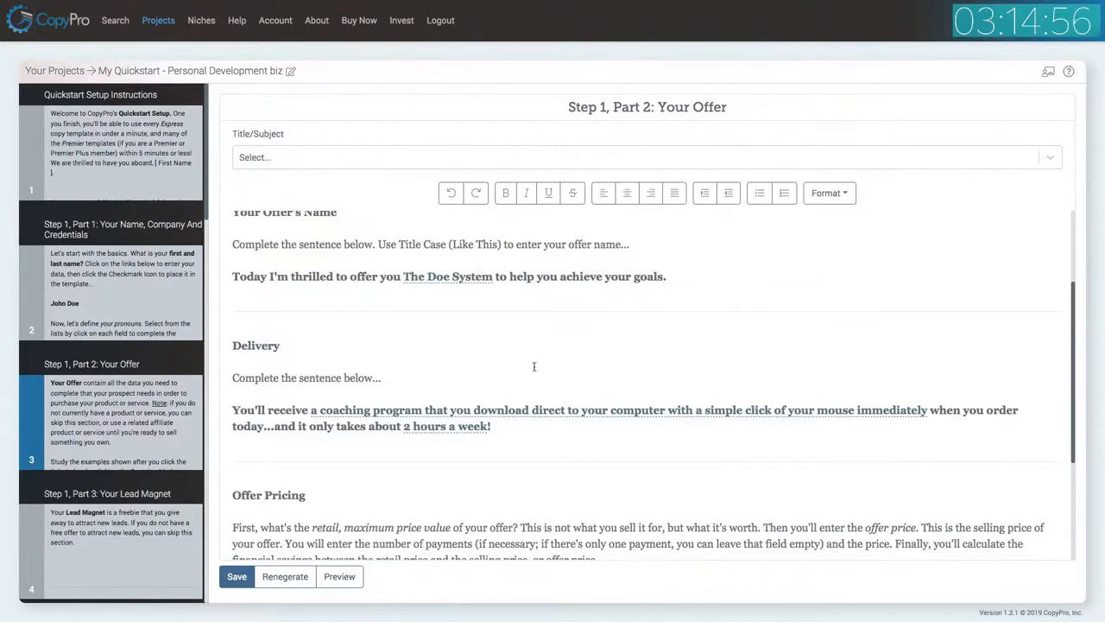
Set the offer's retail value to $500 and place it into the template.
scroll(534, 367, "down", 2)
scroll(535, 369, "down", 1)
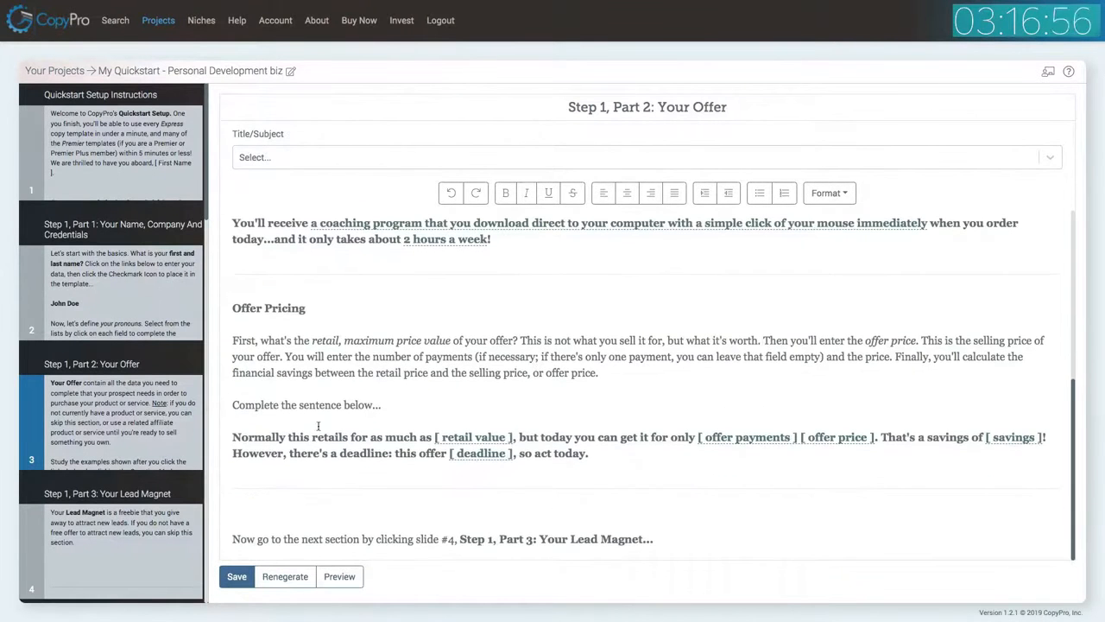
left_click(473, 439)
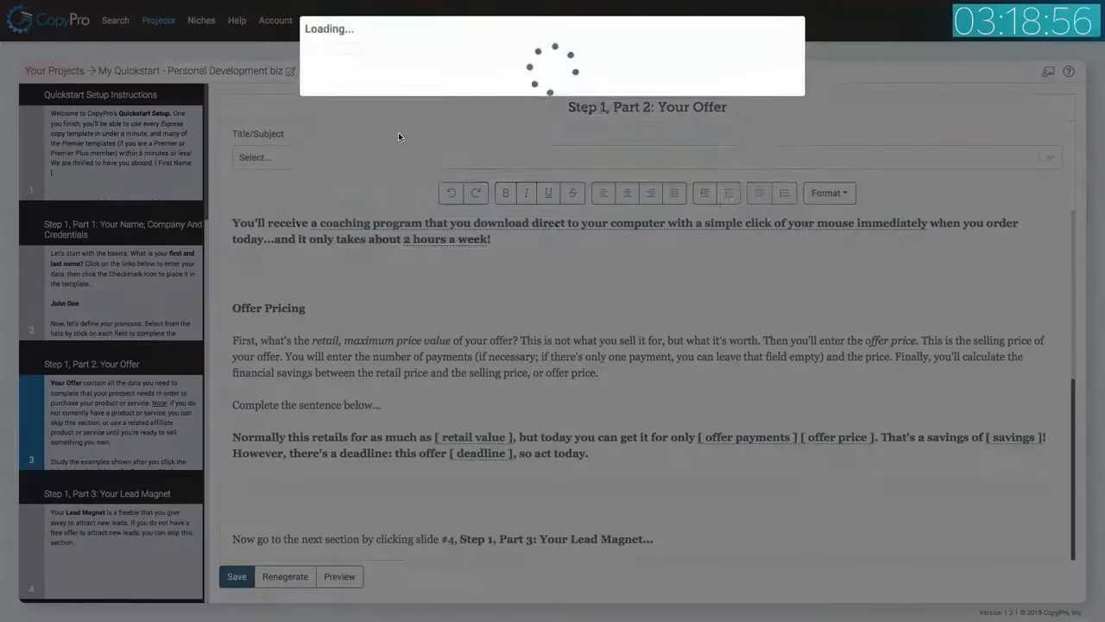
type("$500")
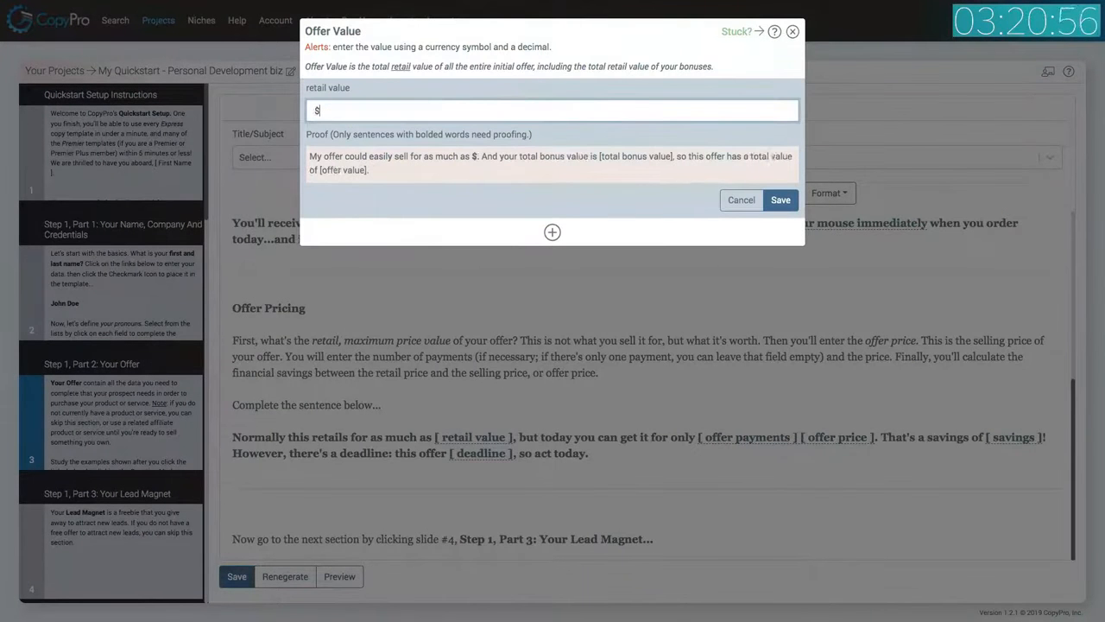
left_click(780, 200)
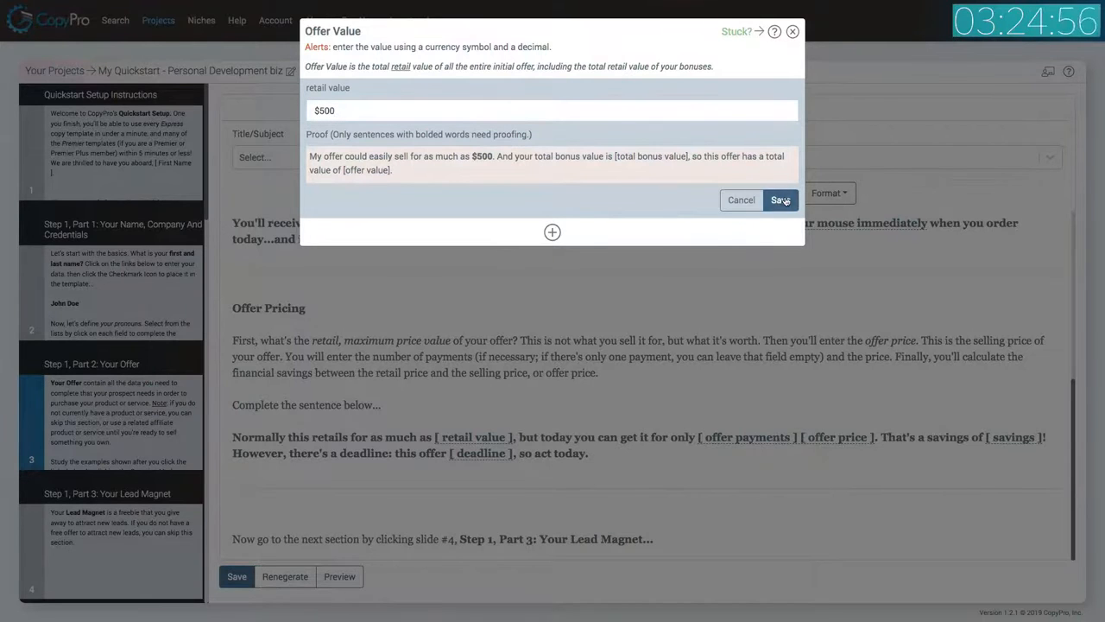
left_click(782, 202)
left_click(770, 93)
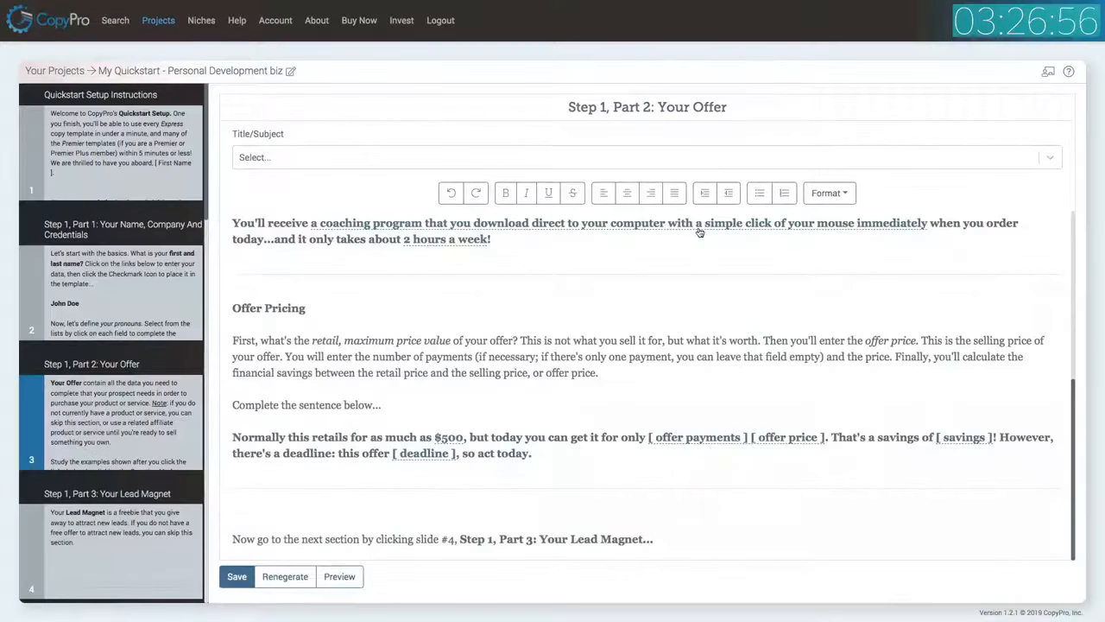
Choose '1 payment of only' for offer payments, set the offer price to $99, and place it into the template.
left_click(691, 438)
left_click(437, 140)
left_click(412, 170)
left_click(428, 185)
type("$99")
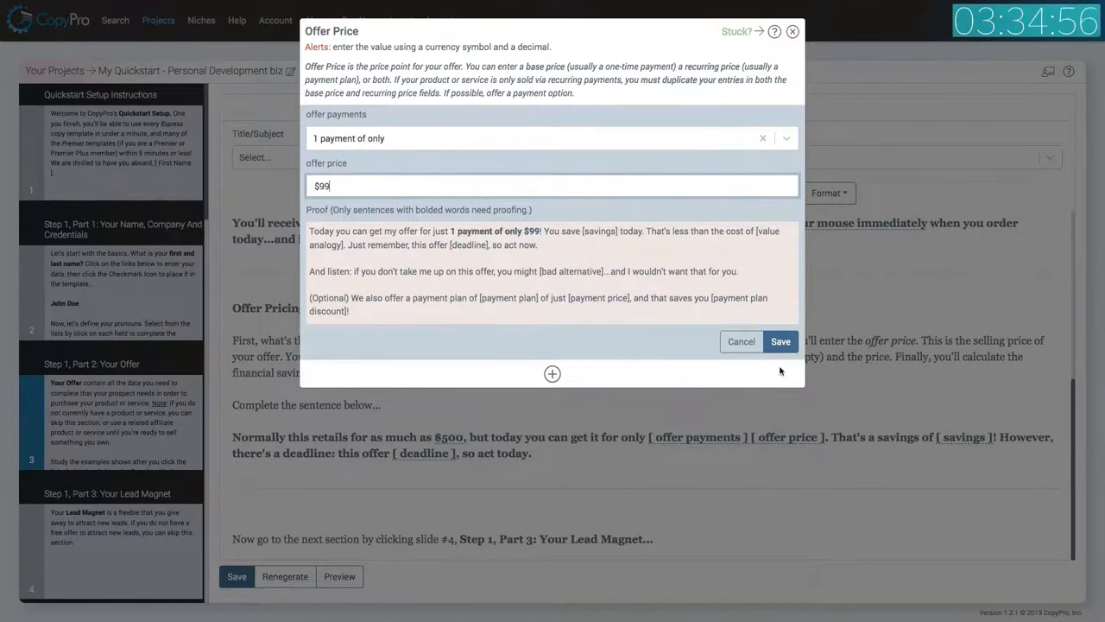
left_click(780, 342)
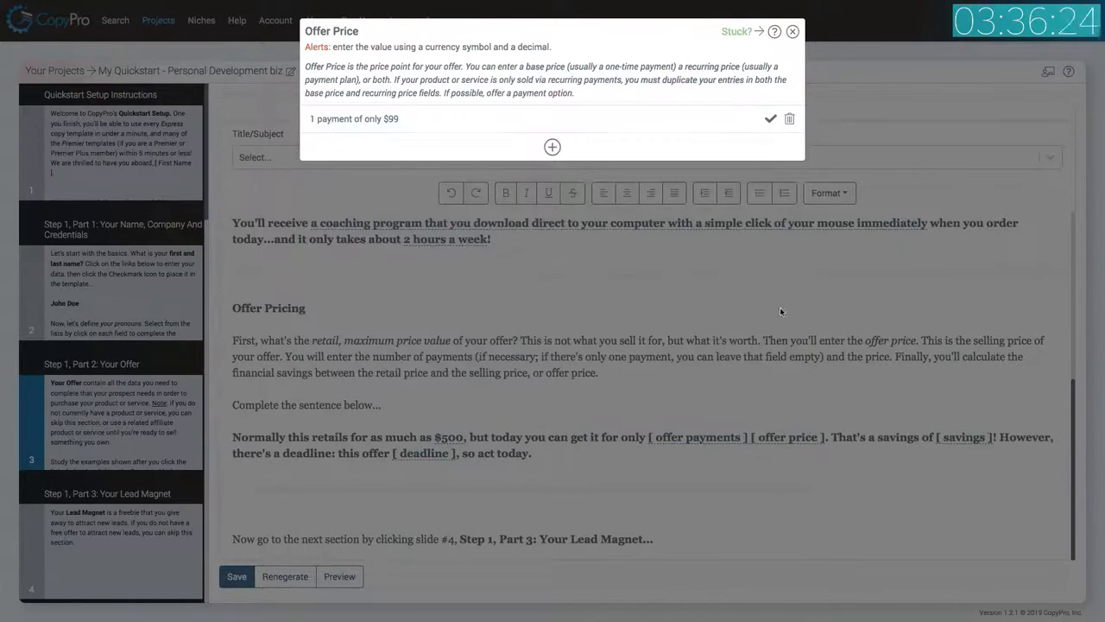
left_click(772, 119)
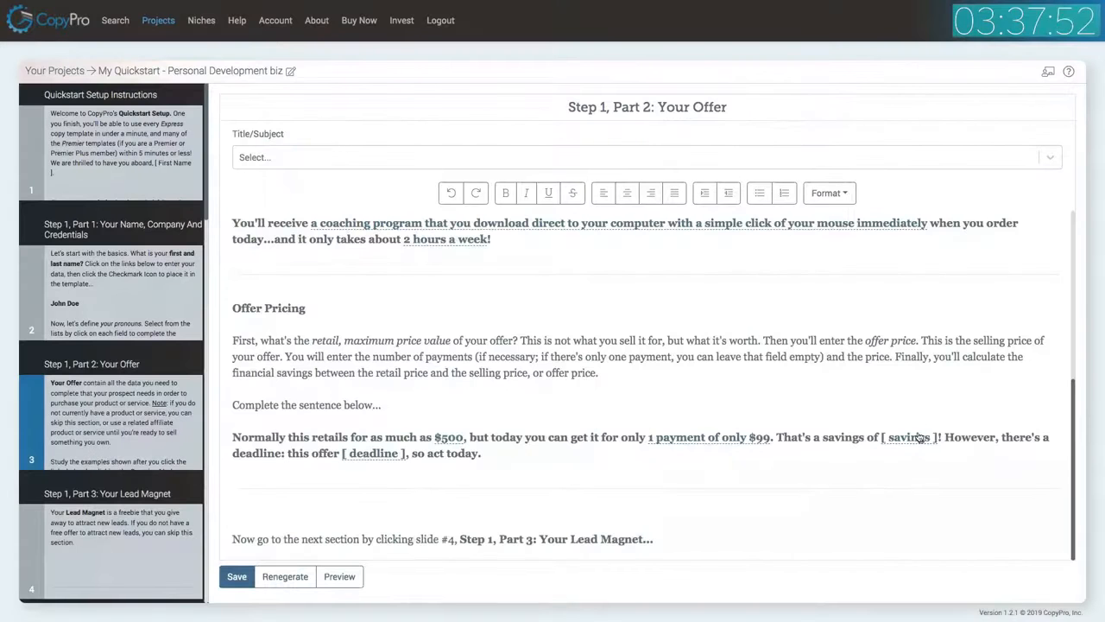
Set the savings to 'over $400' and place it into the template.
left_click(920, 438)
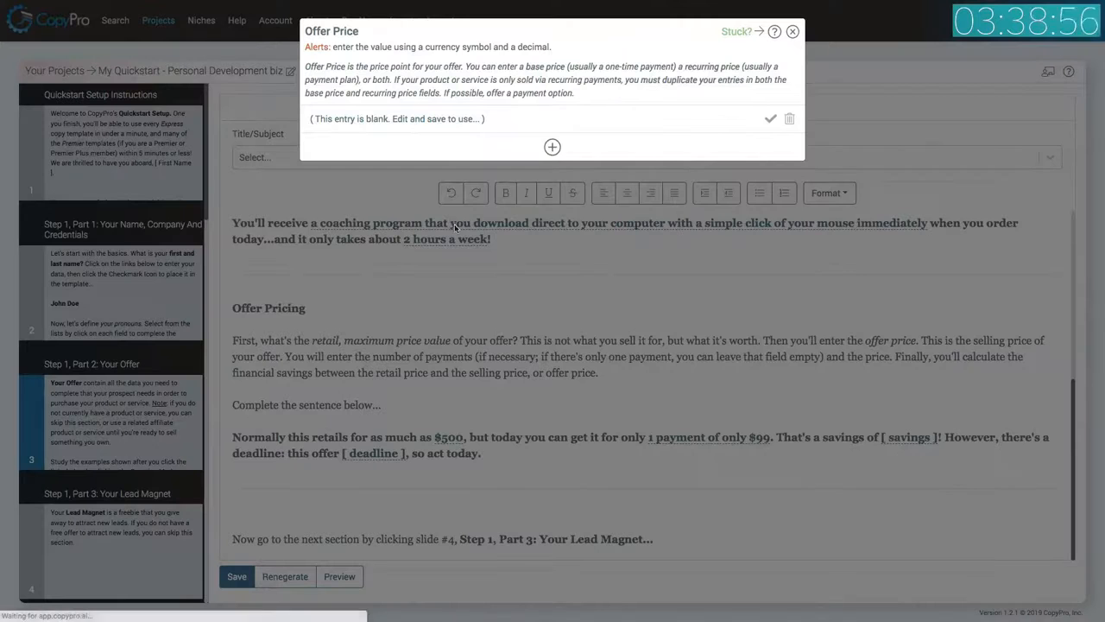
left_click(402, 119)
left_click(388, 164)
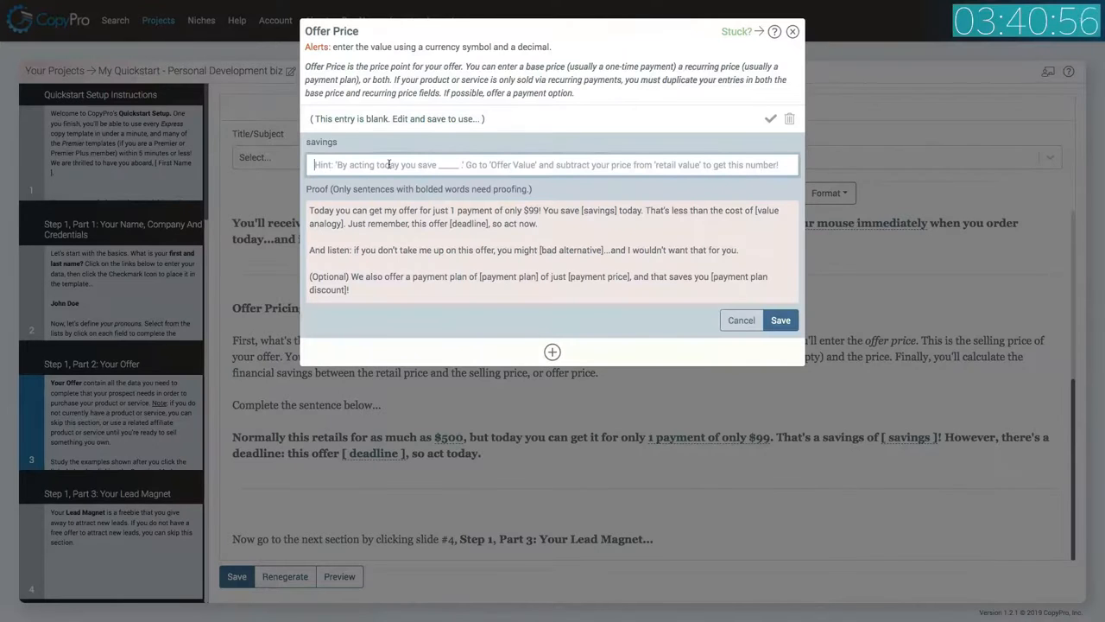
type("over ")
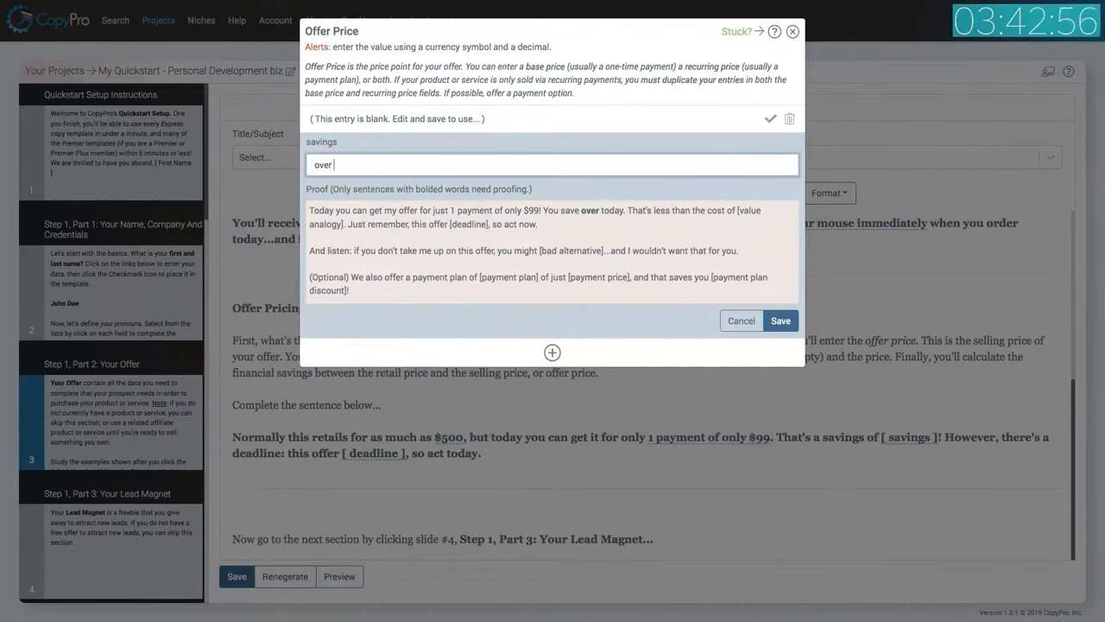
type("$400")
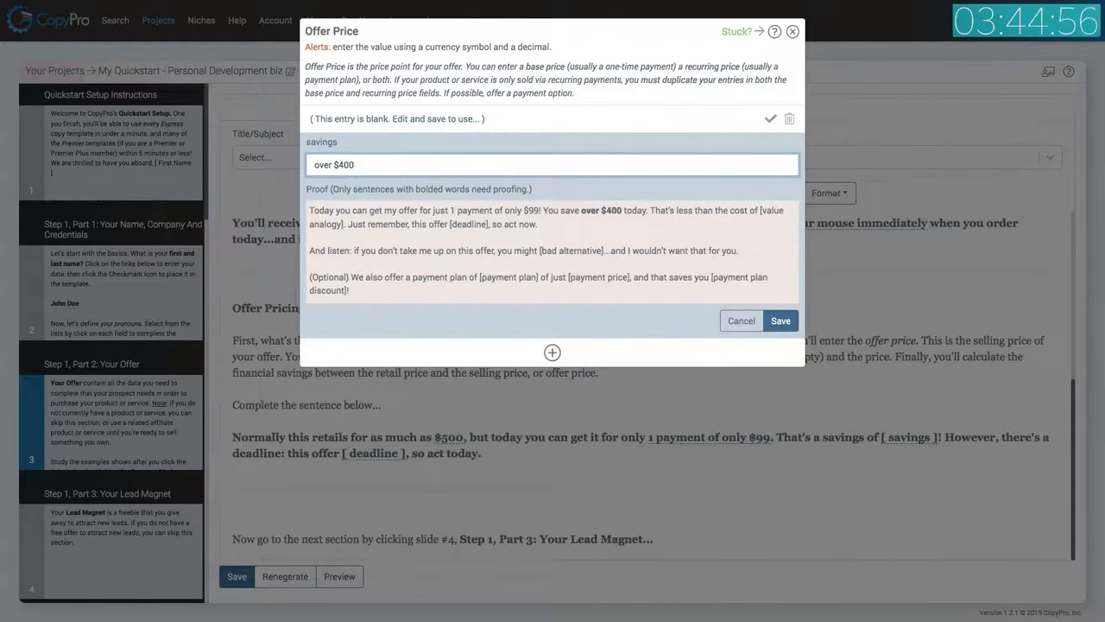
left_click(780, 320)
left_click(771, 121)
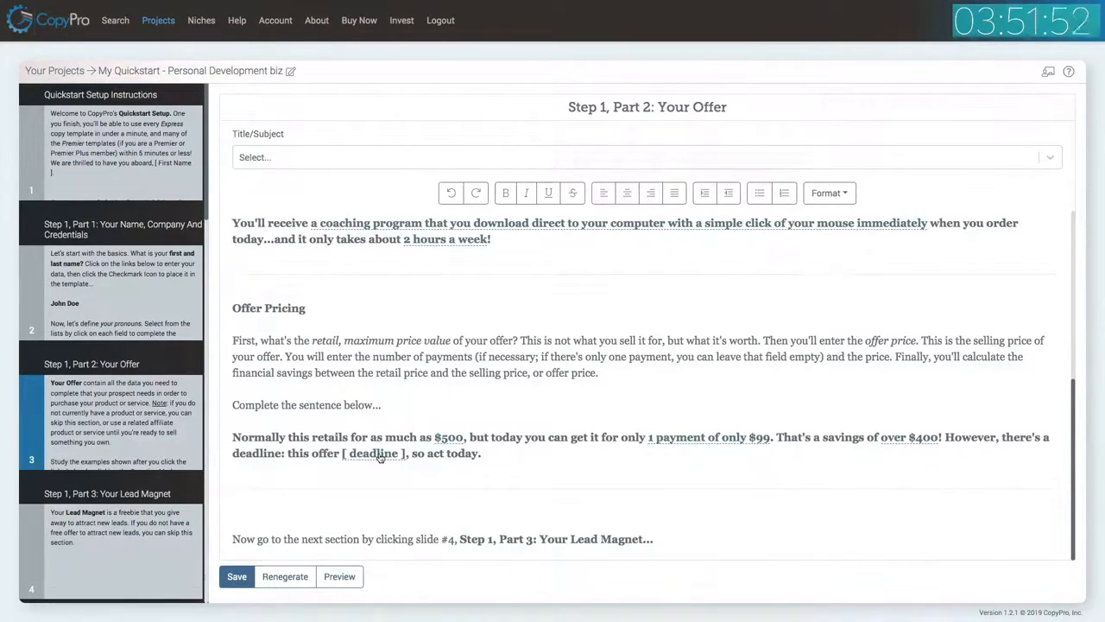
Set the offer deadline to 'ends tomorrow at midnight' and place it into the template.
left_click(380, 456)
left_click(449, 121)
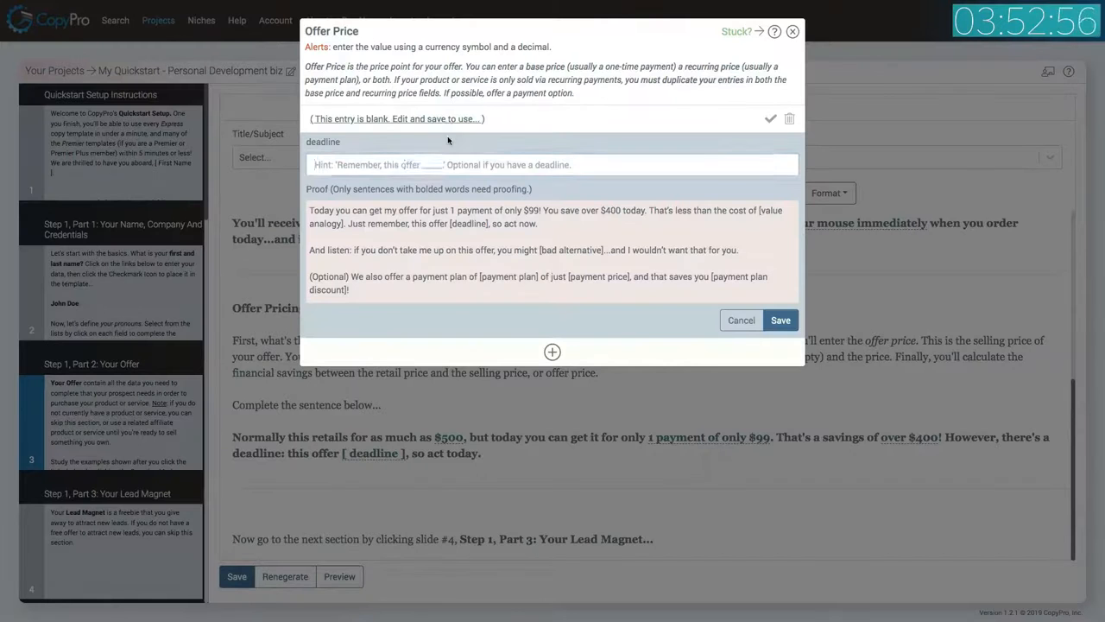
left_click(405, 164)
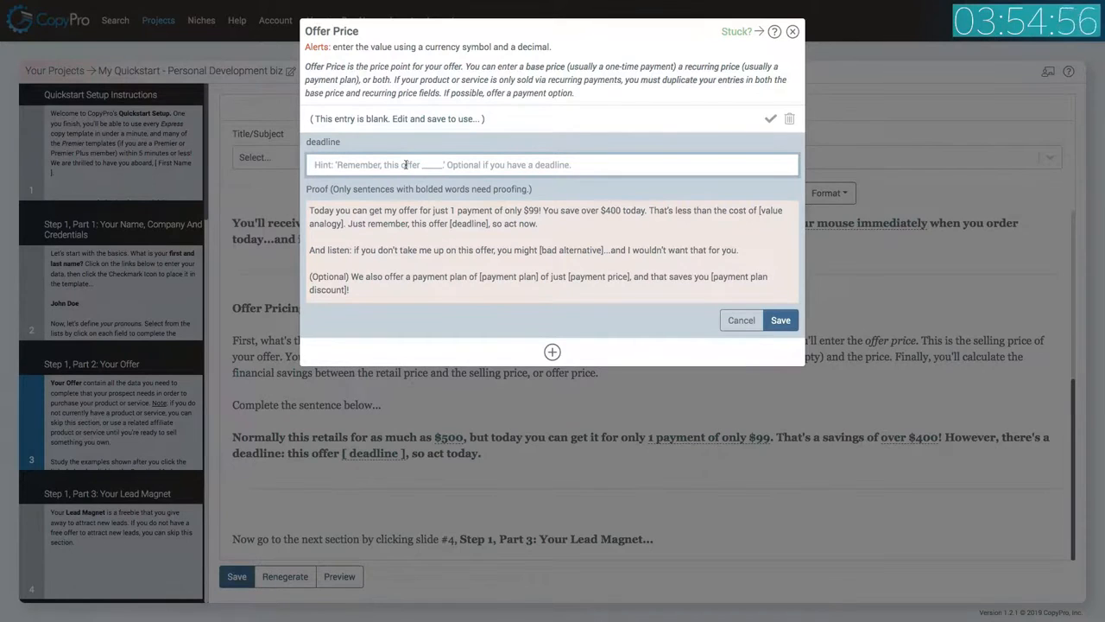
type("ends ")
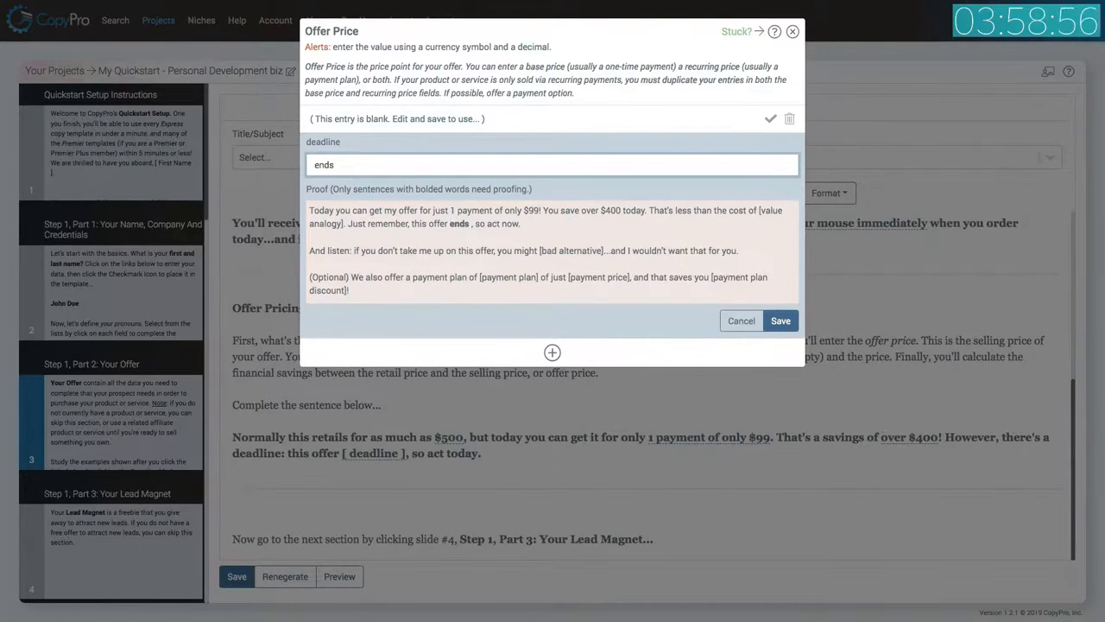
type("tomo")
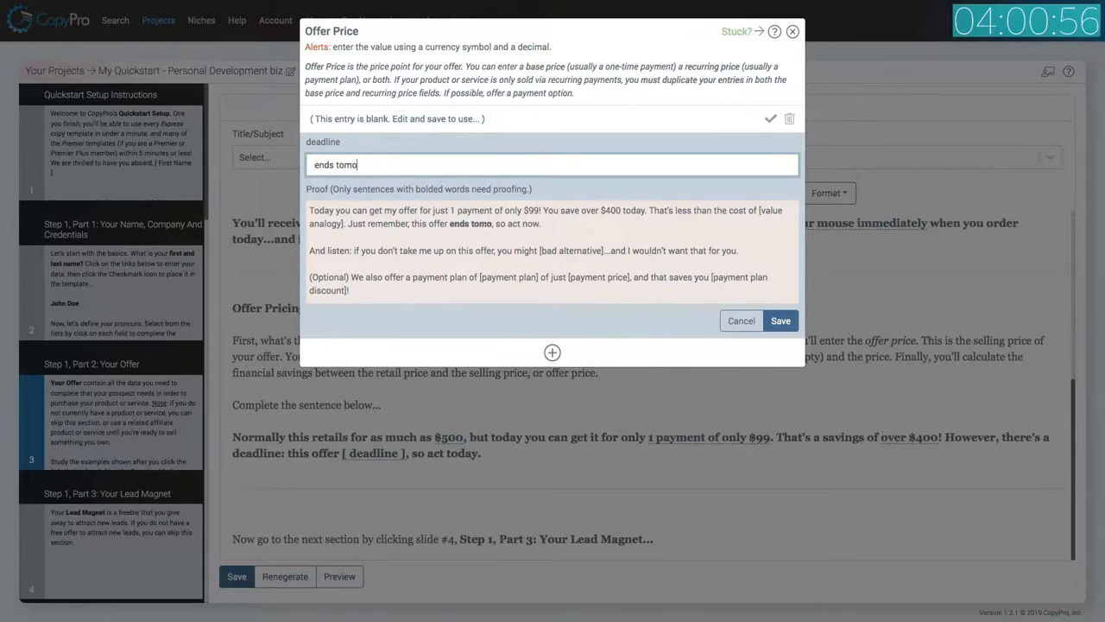
type("rrow at midnigh")
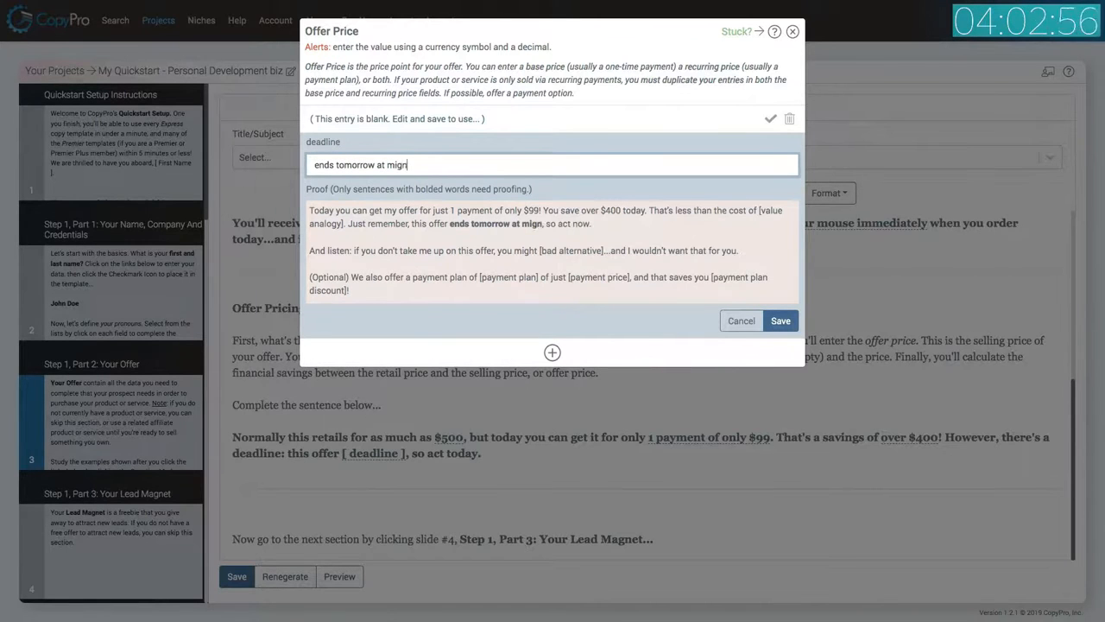
type("t")
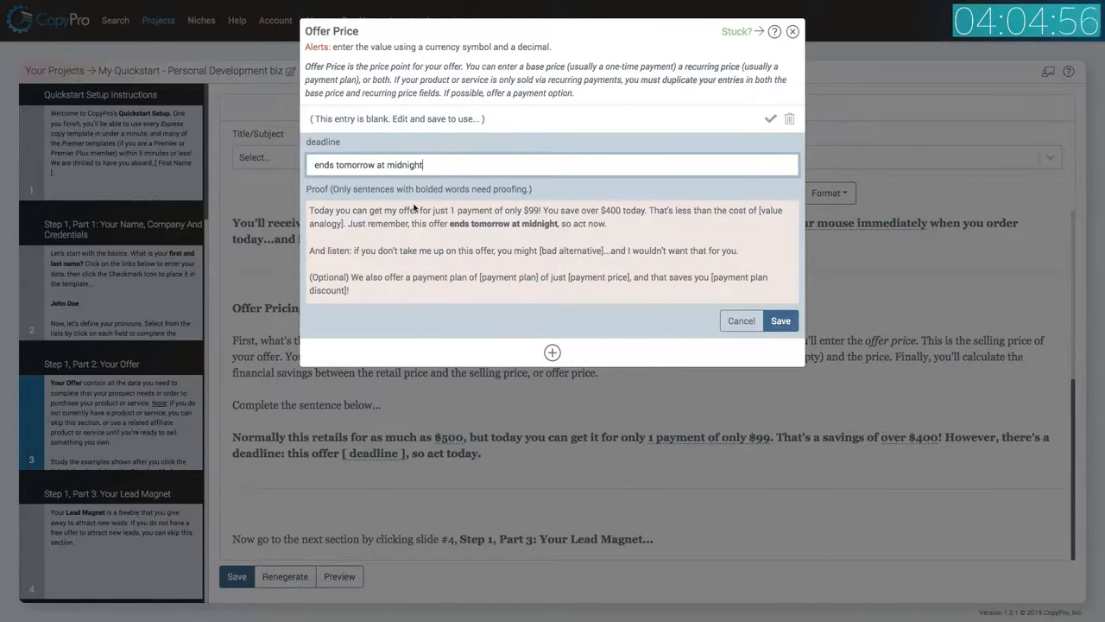
left_click(779, 322)
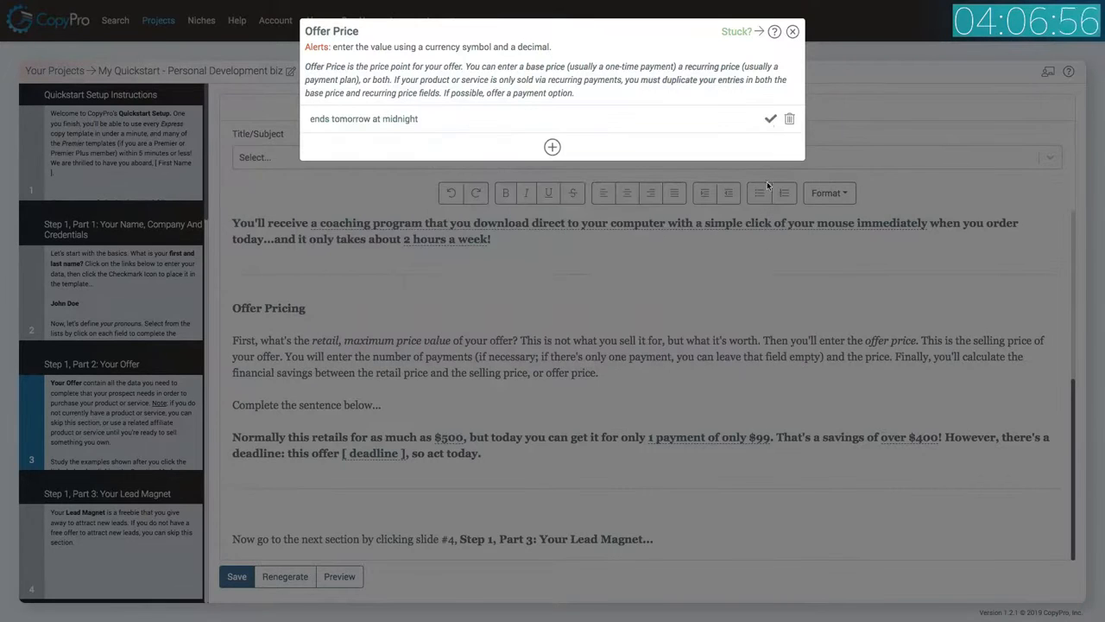
left_click(770, 120)
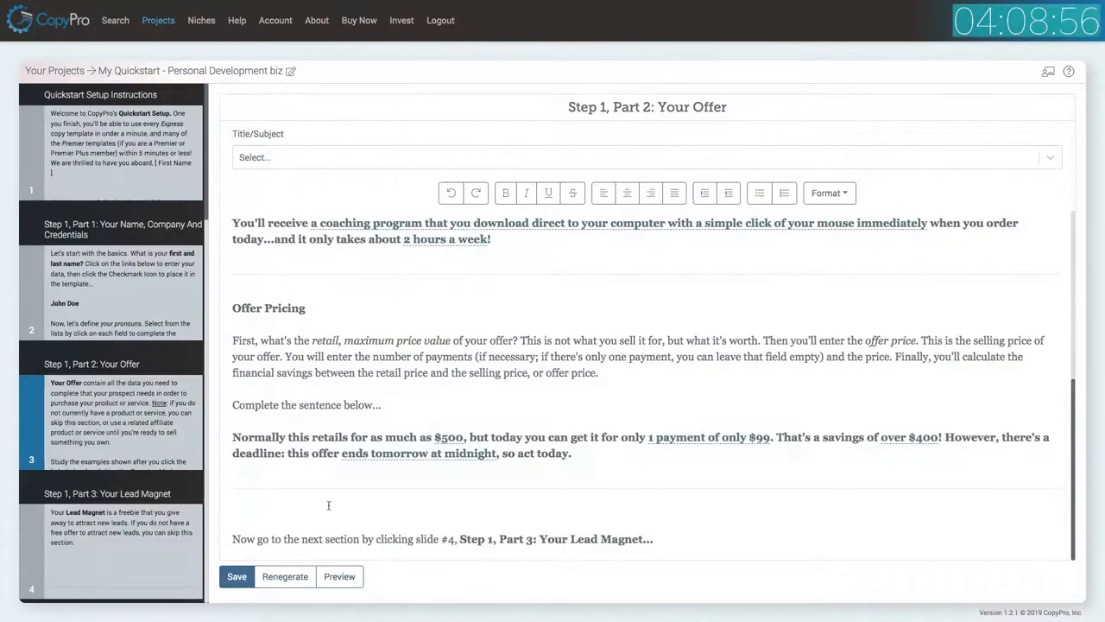
Save the Your Offer slide and open slide 4, Step 1, Part 3: Your Lead Magnet.
left_click(238, 576)
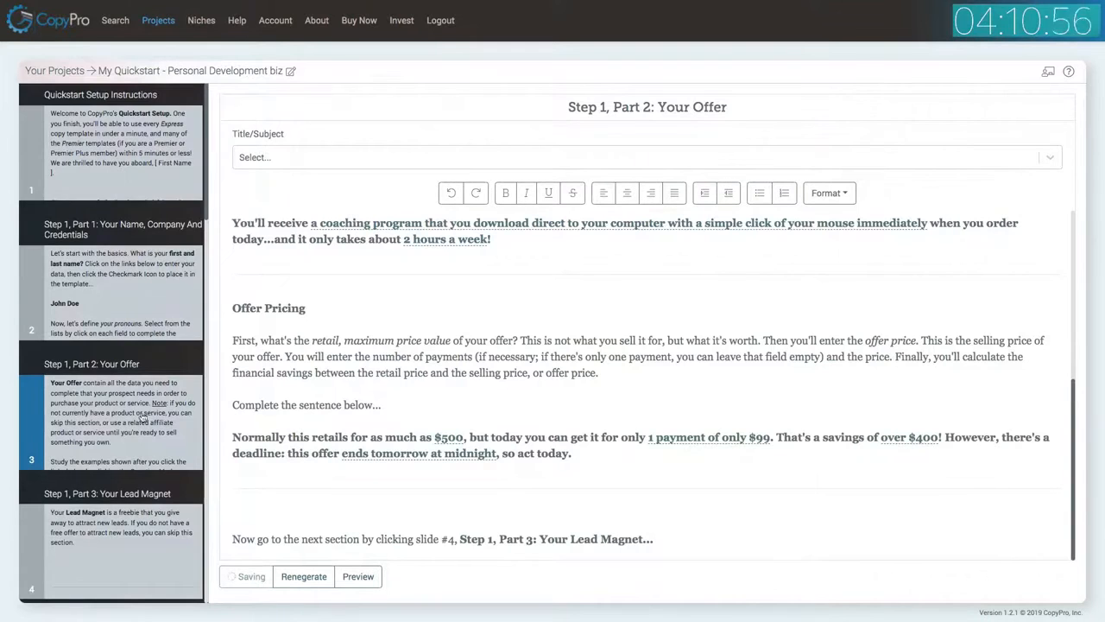
scroll(160, 383, "down", 3)
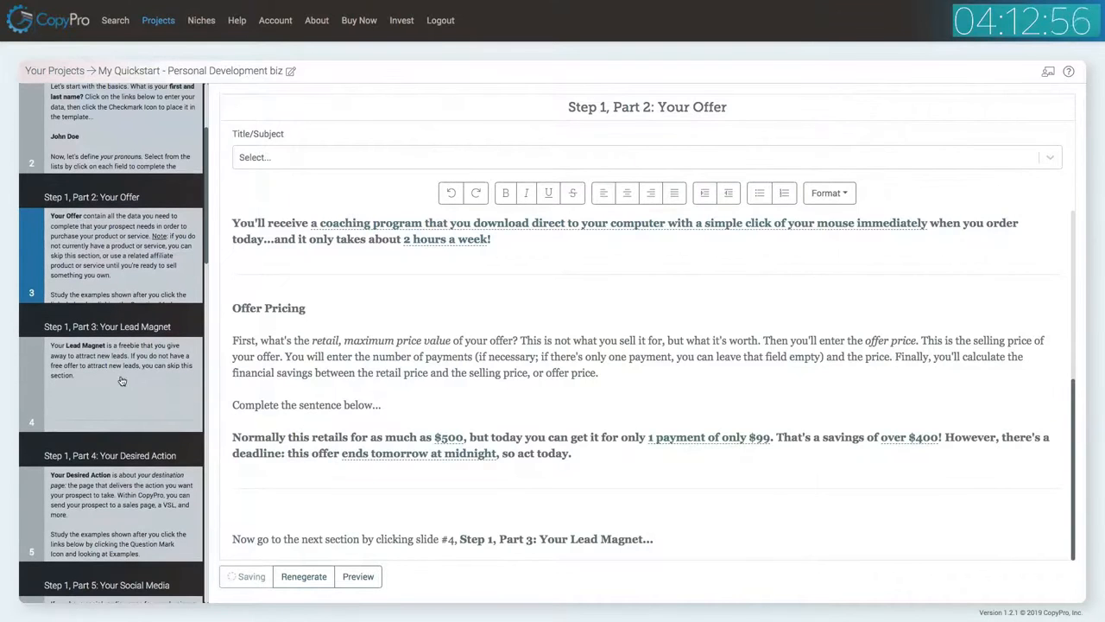
left_click(121, 383)
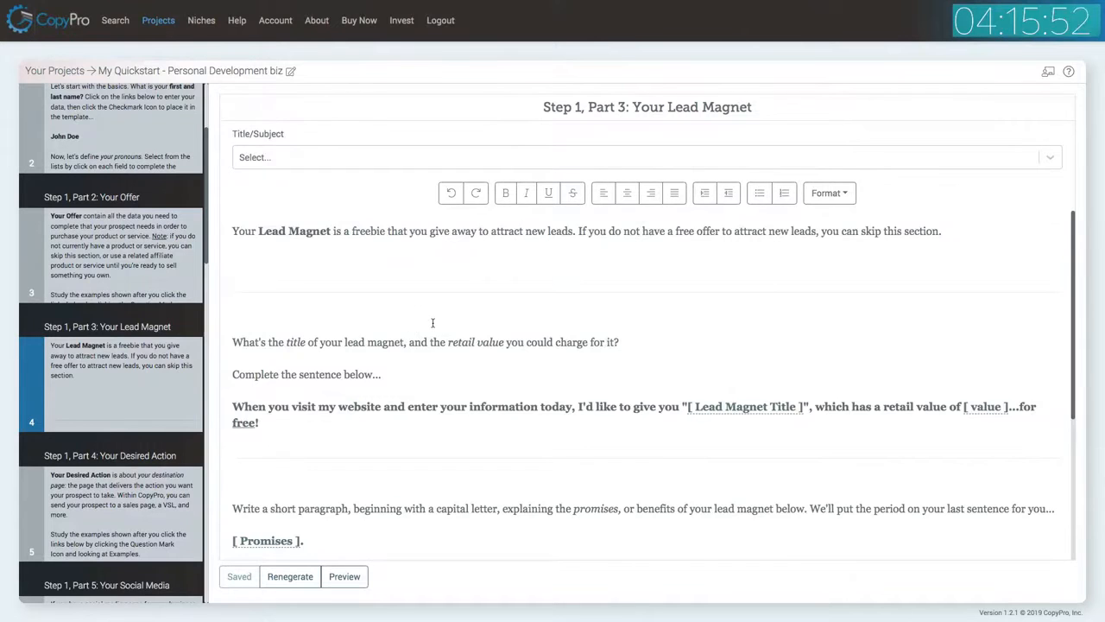
Set the lead magnet title to '5 Tips For More Confidence' and place it into the template.
scroll(433, 323, "down", 1)
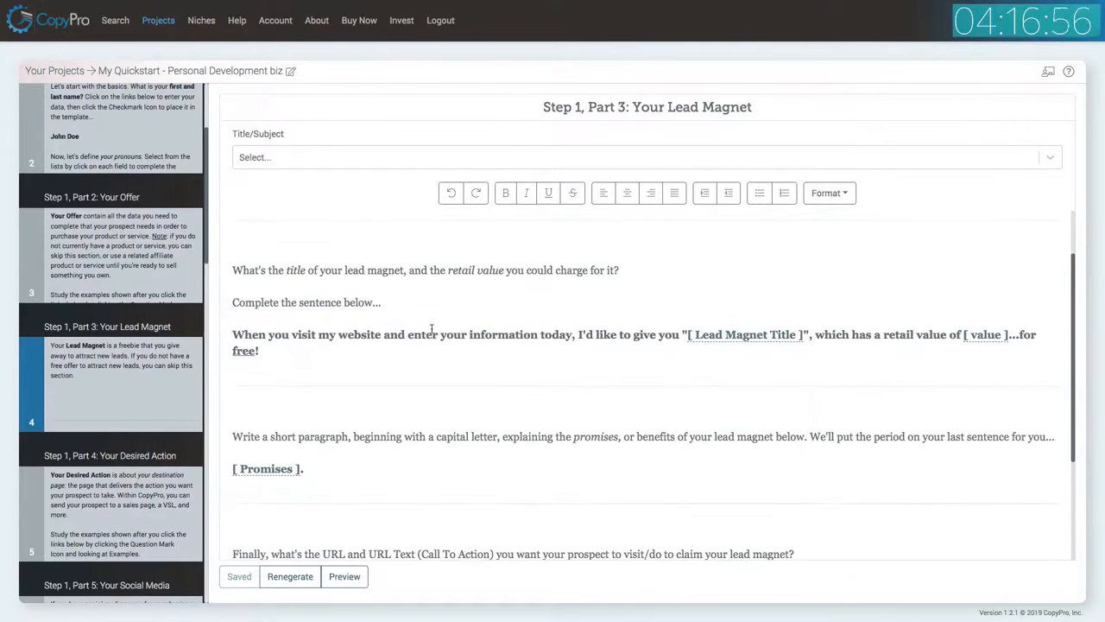
left_click(719, 338)
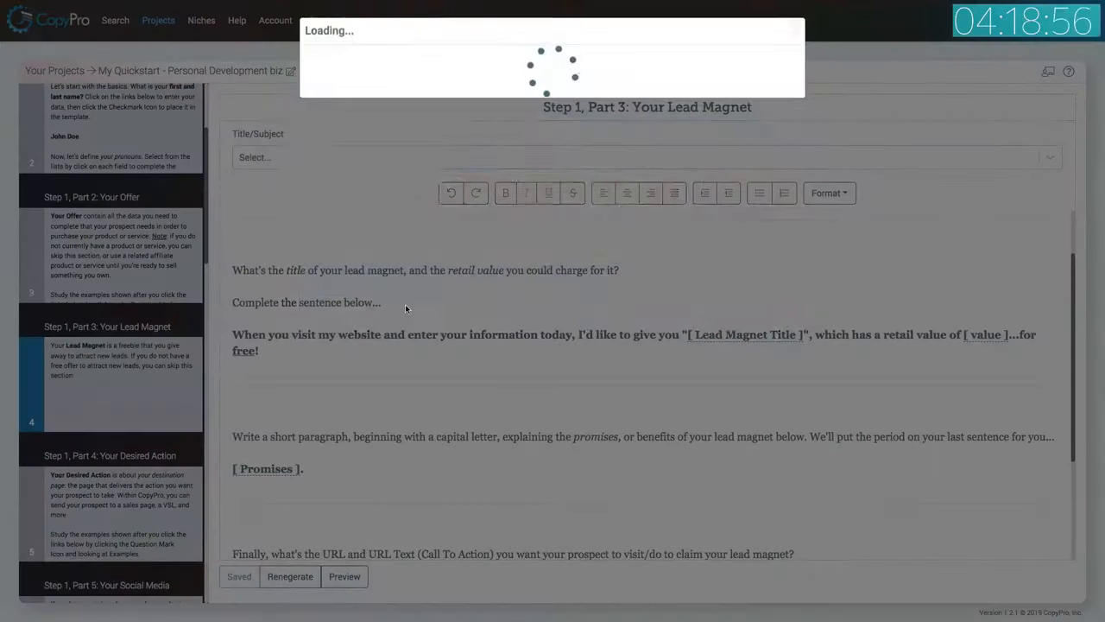
left_click(365, 142)
type("5")
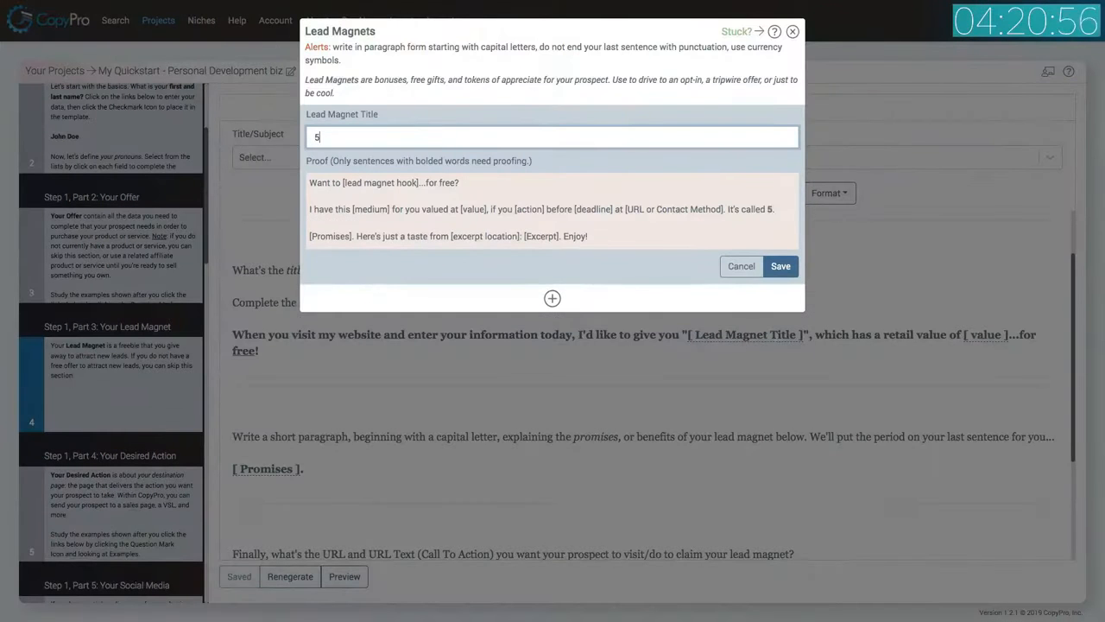
type(" Tips For ")
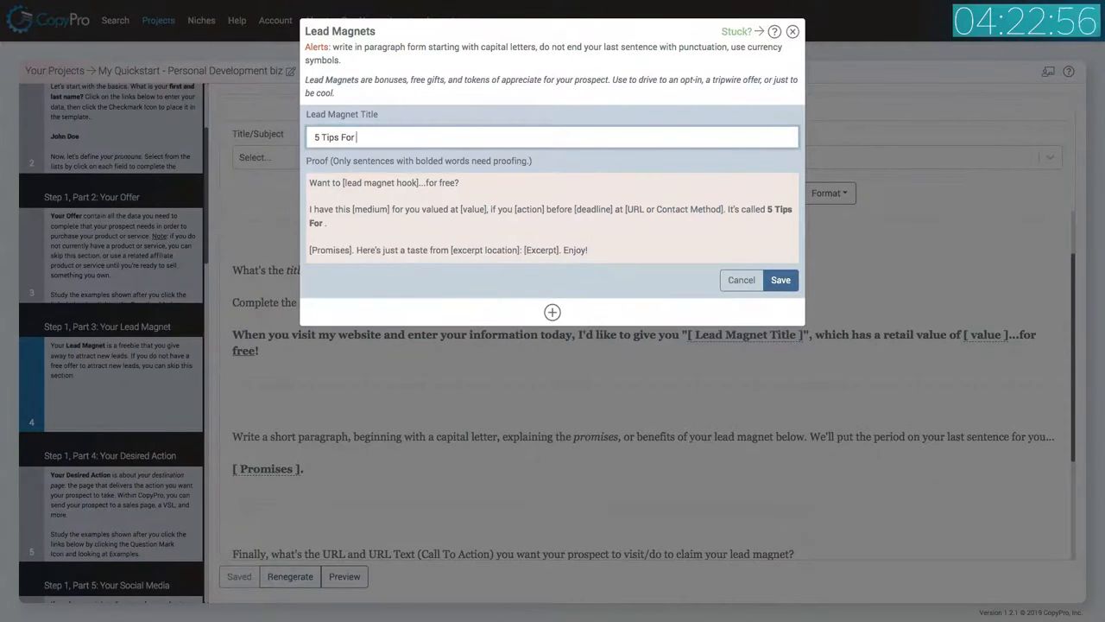
type("More Confidence")
left_click(781, 280)
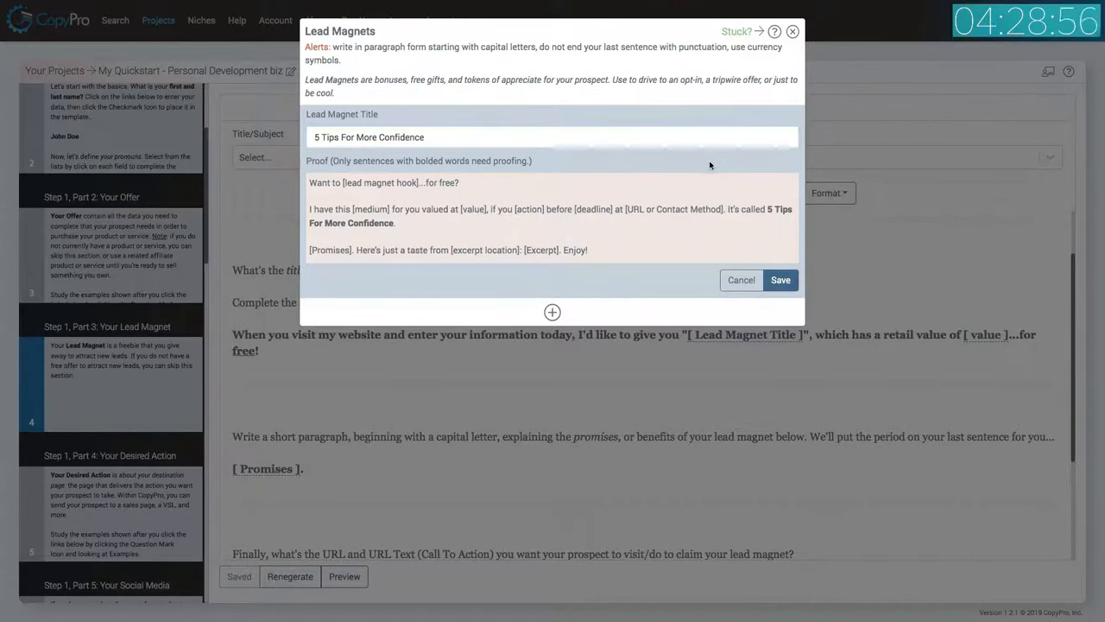
left_click(770, 121)
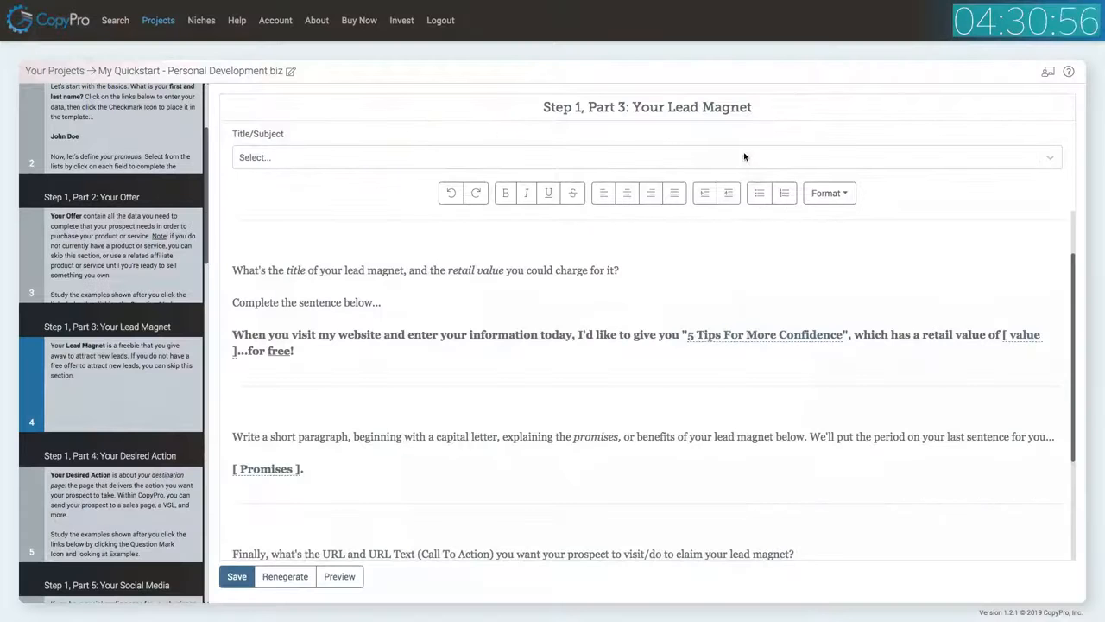
Set the lead magnet's retail value to $27 and place it into the template.
scroll(550, 253, "down", 5)
scroll(550, 253, "up", 2)
scroll(550, 253, "up", 2)
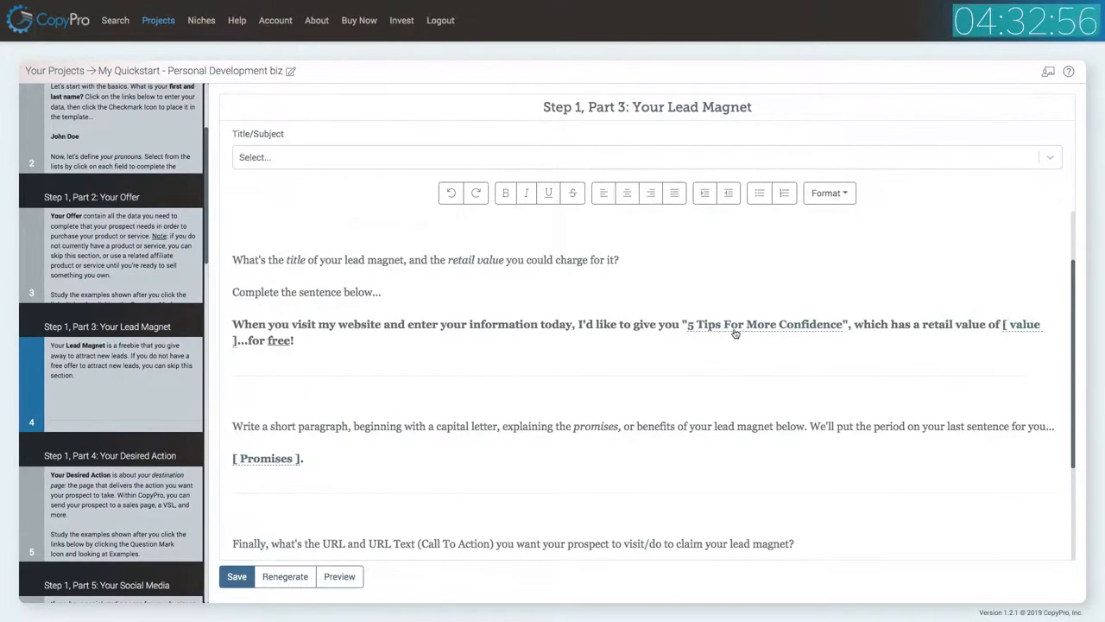
left_click(1028, 325)
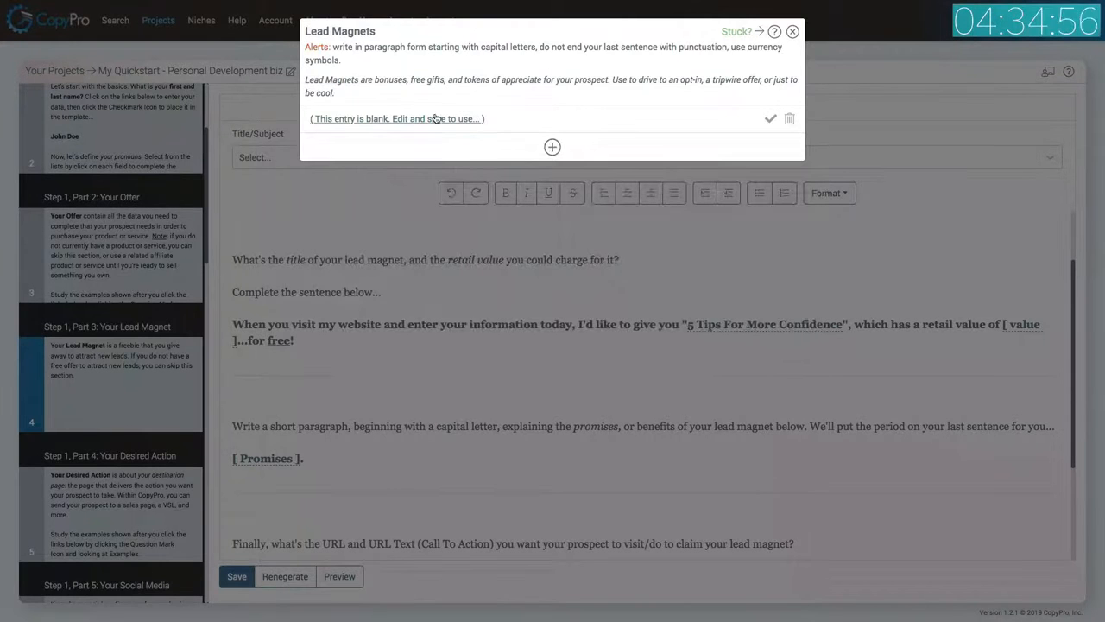
left_click(436, 119)
type("$27")
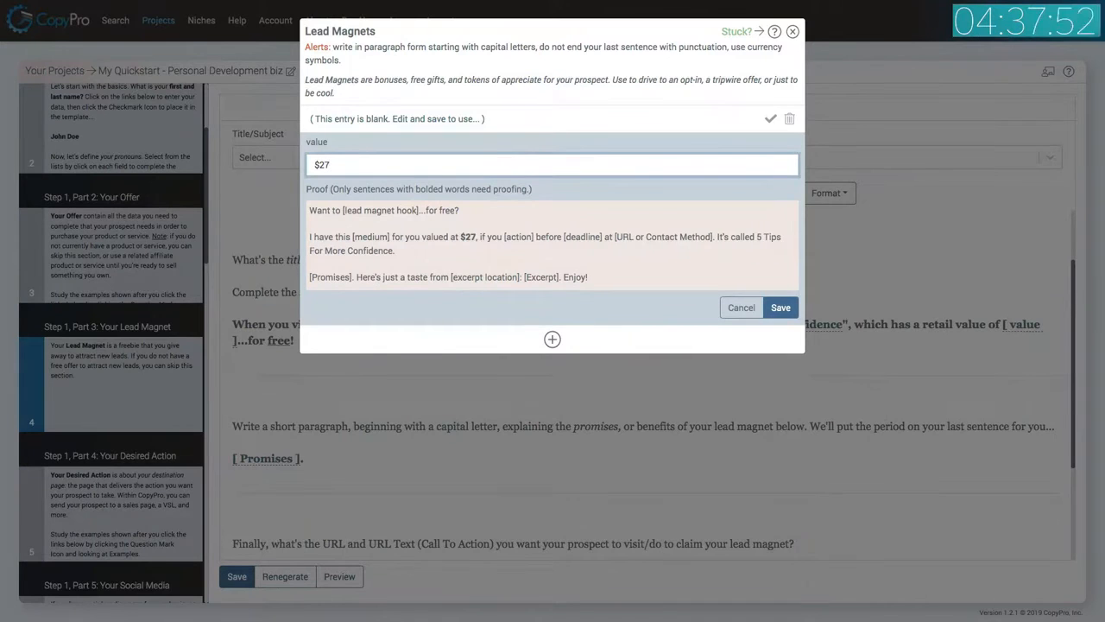
left_click(780, 308)
left_click(770, 119)
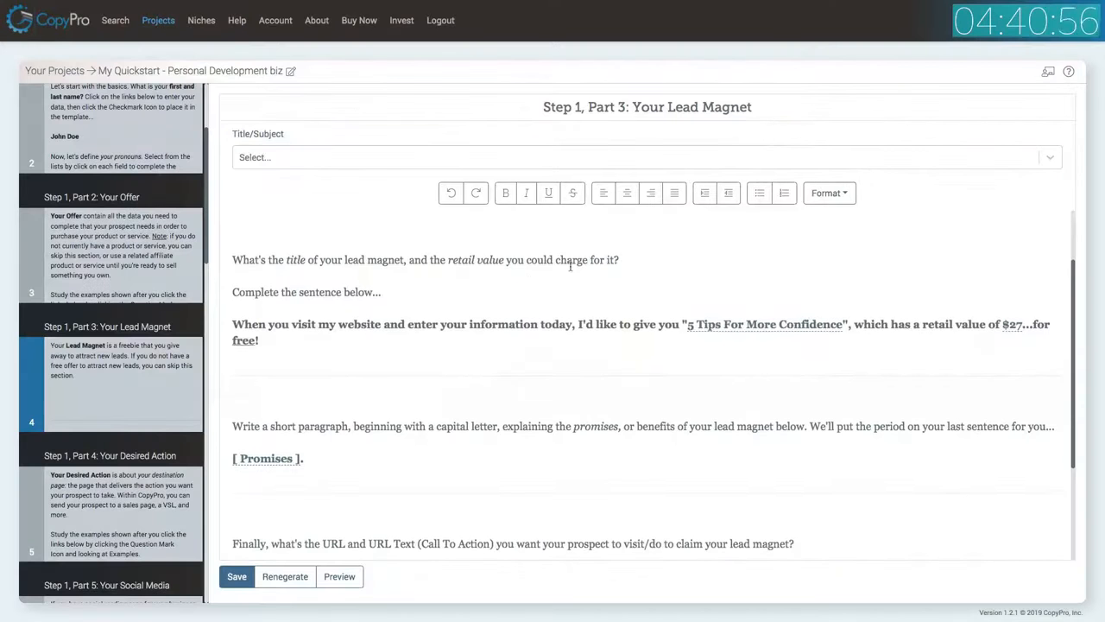
Write the lead magnet promises 'I'll help you overcome social anxiety, increase your natural charisma, and learn how to meet more influencers' and place them into the template.
left_click(266, 432)
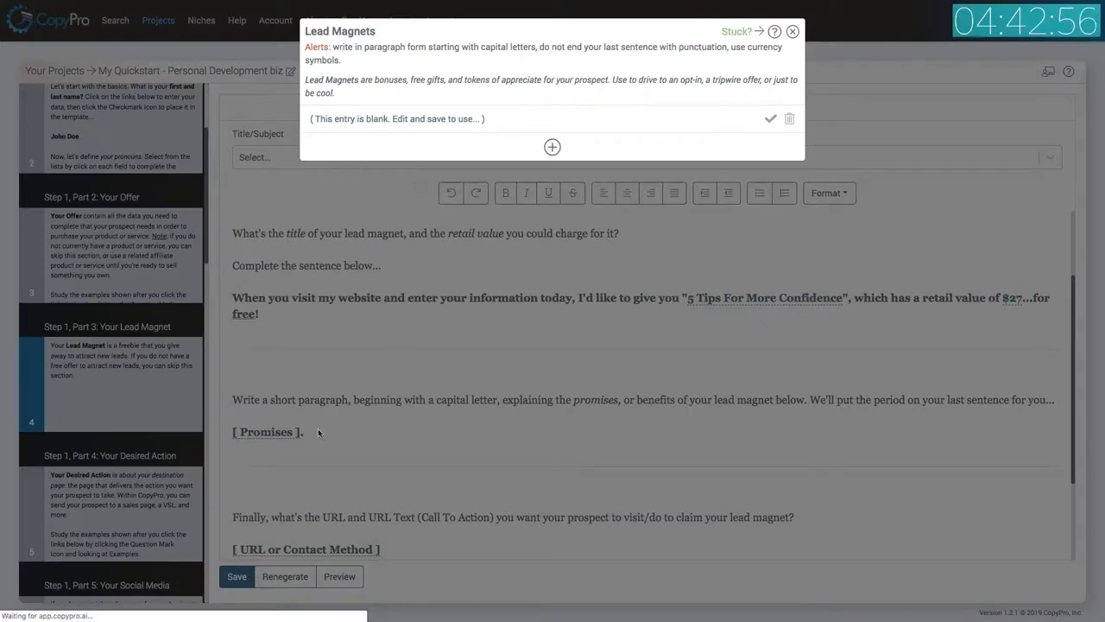
left_click(400, 121)
left_click(388, 170)
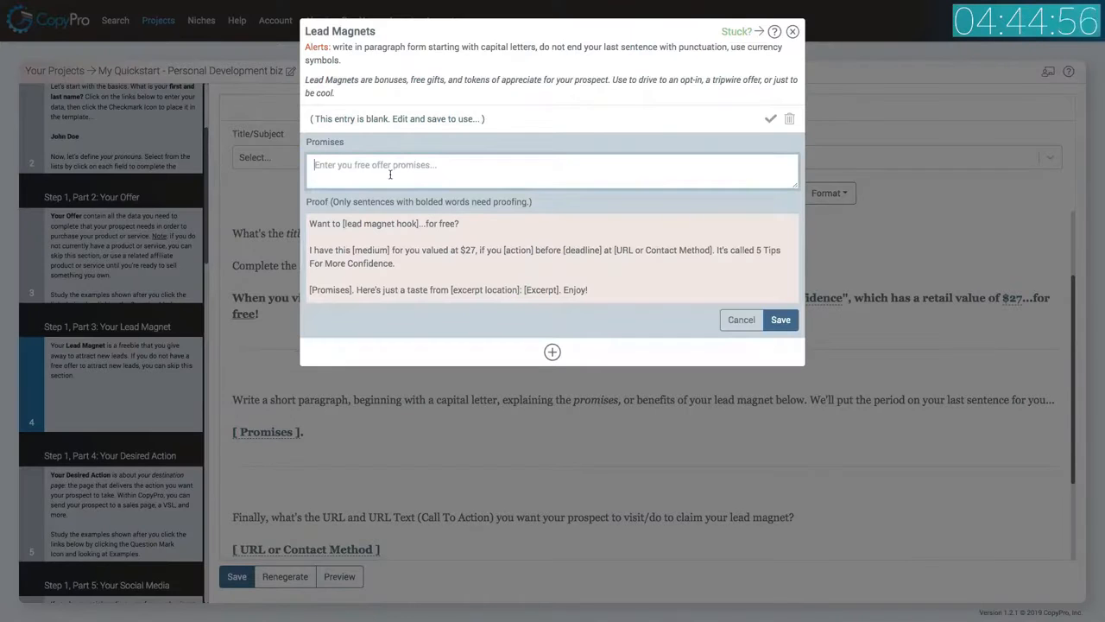
type("I'll hel;")
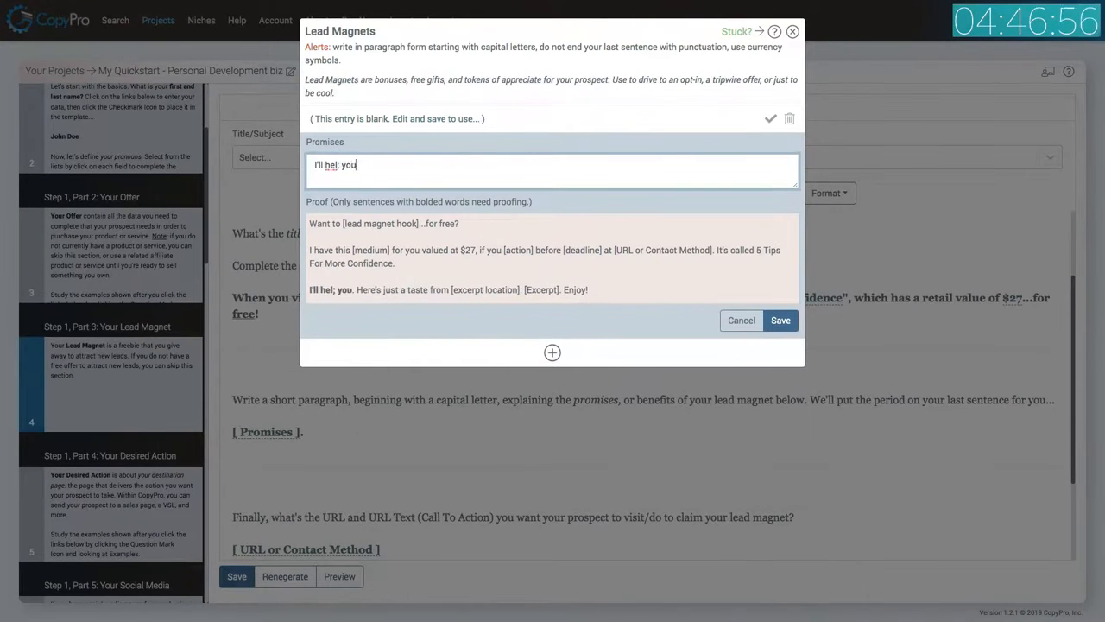
key("BackSpace")
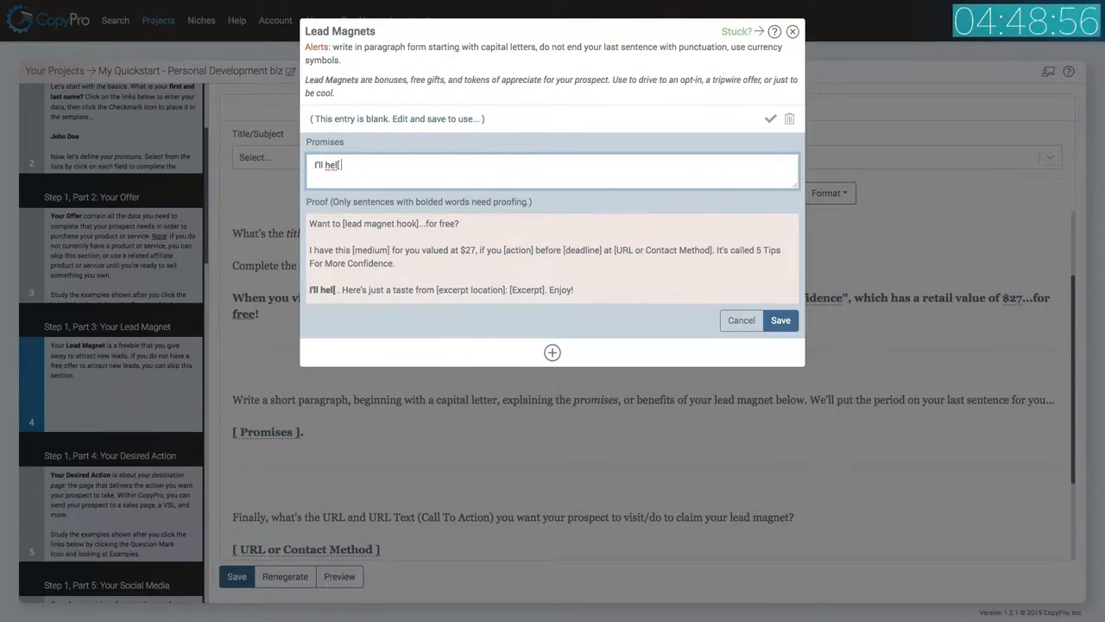
type("p you")
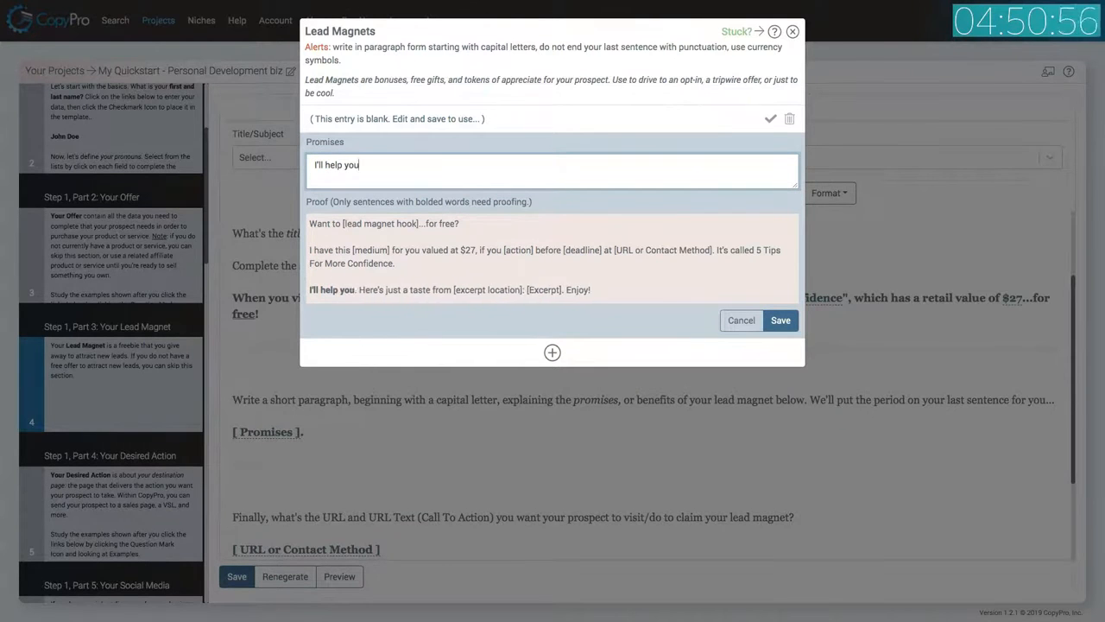
type(" overcome")
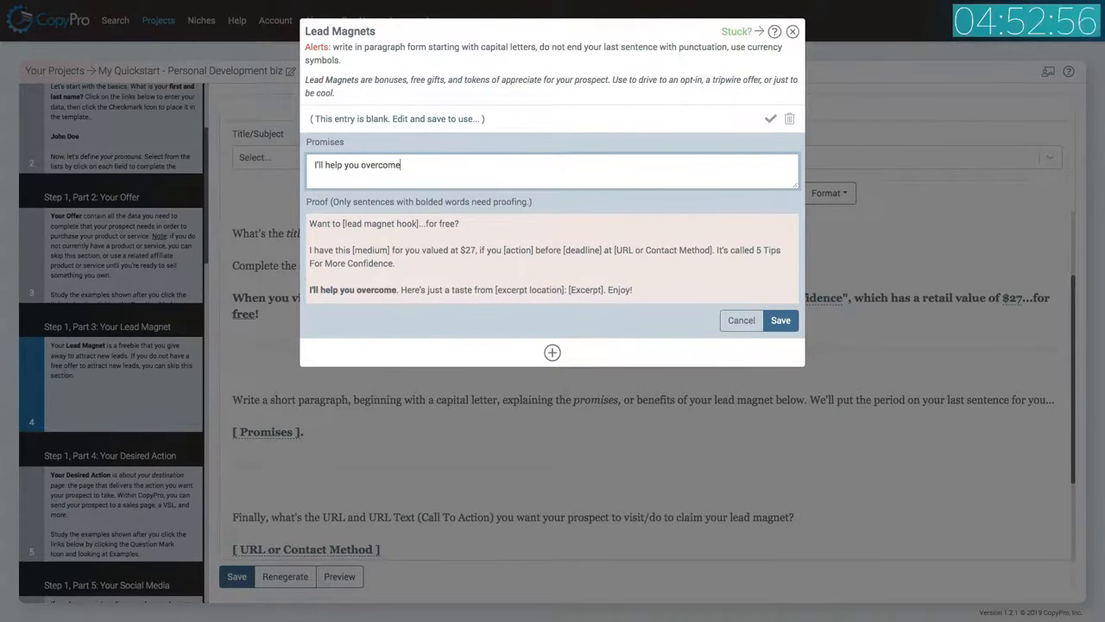
type(" social e")
key("BackSpace")
type("anxiety,")
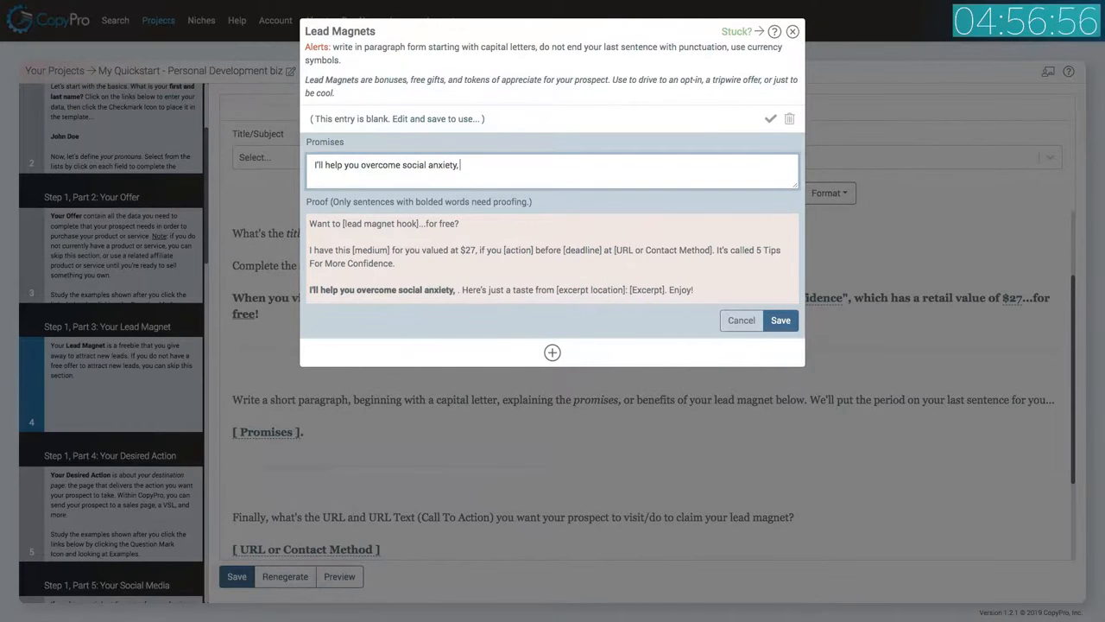
type(" increase y")
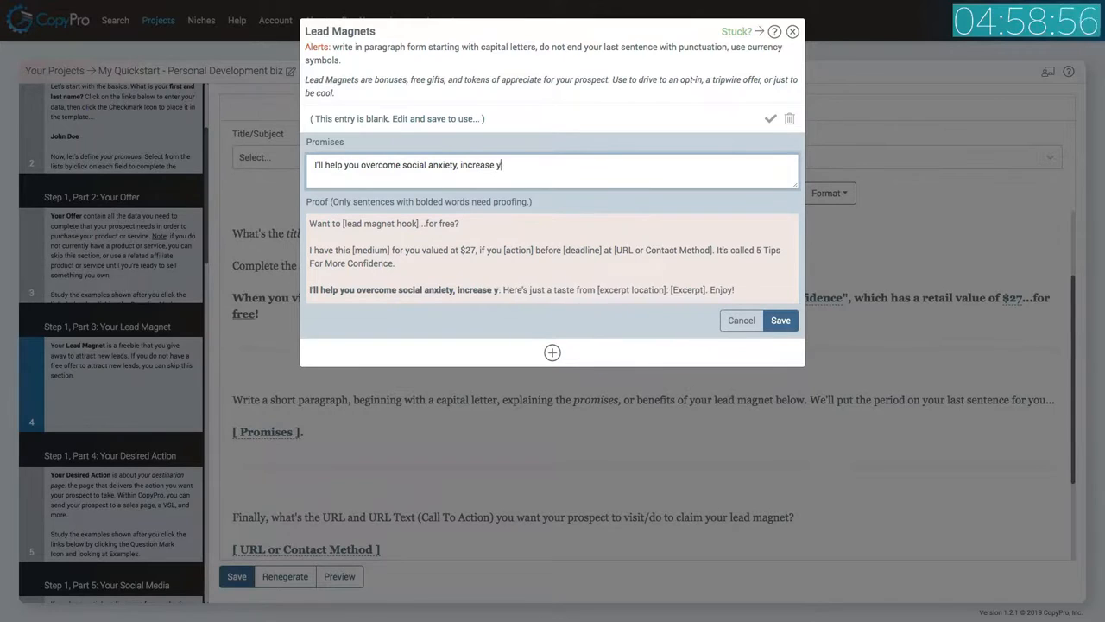
type("our natural ch")
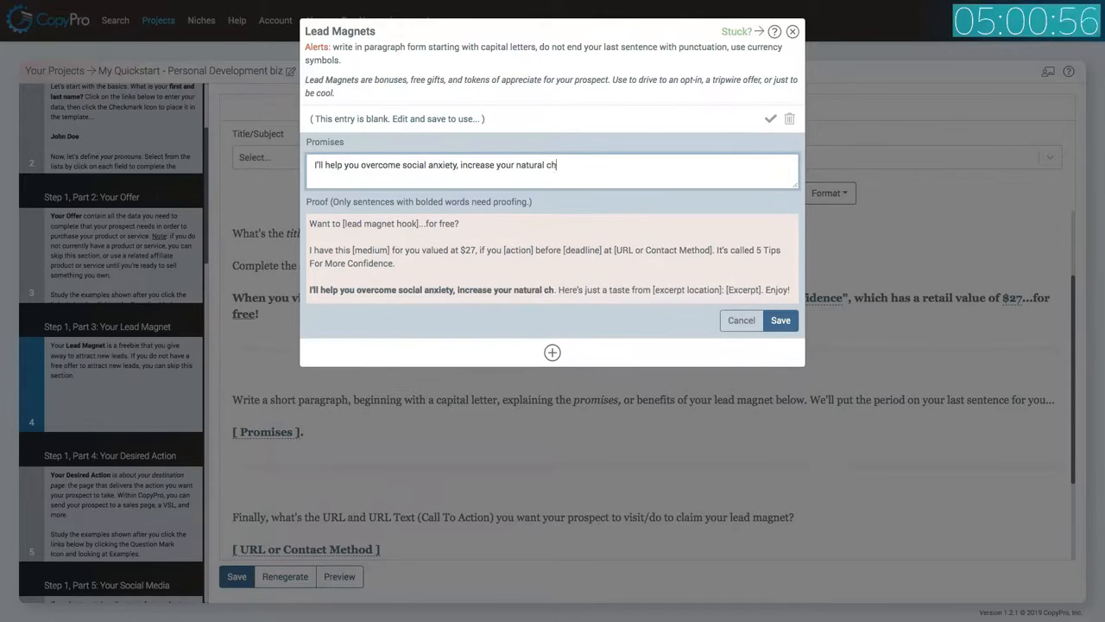
type("arisma, and ")
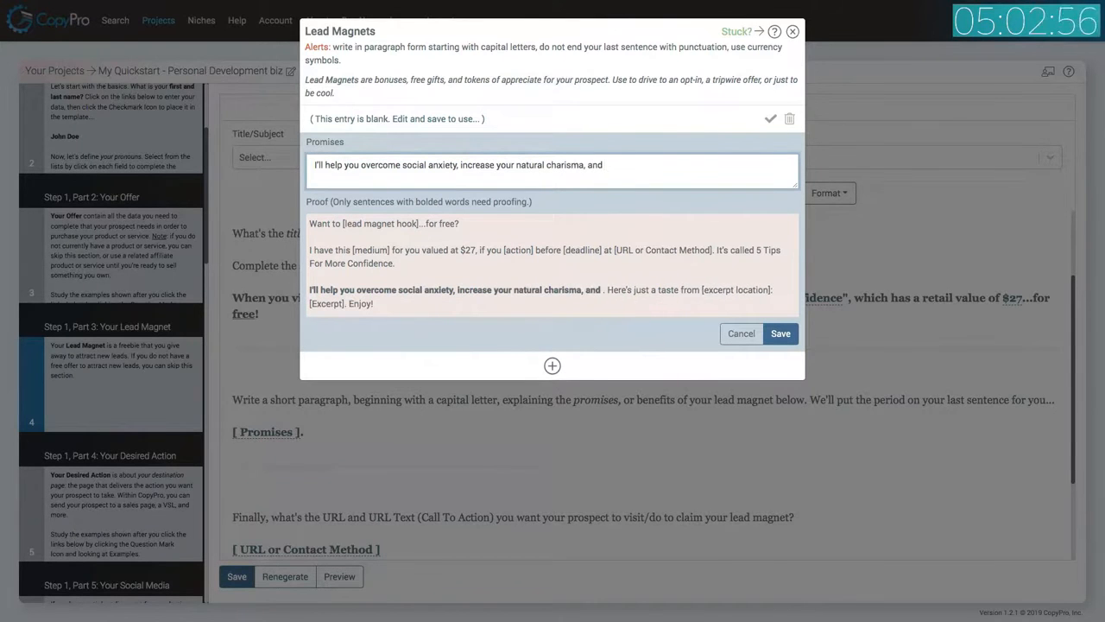
type("learn how")
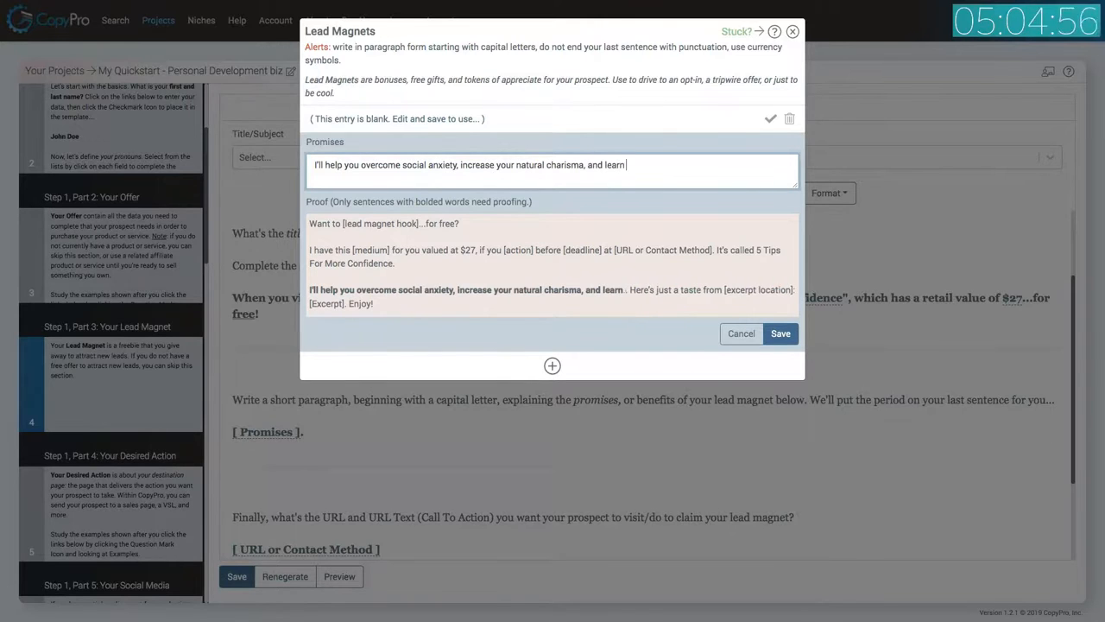
type("to")
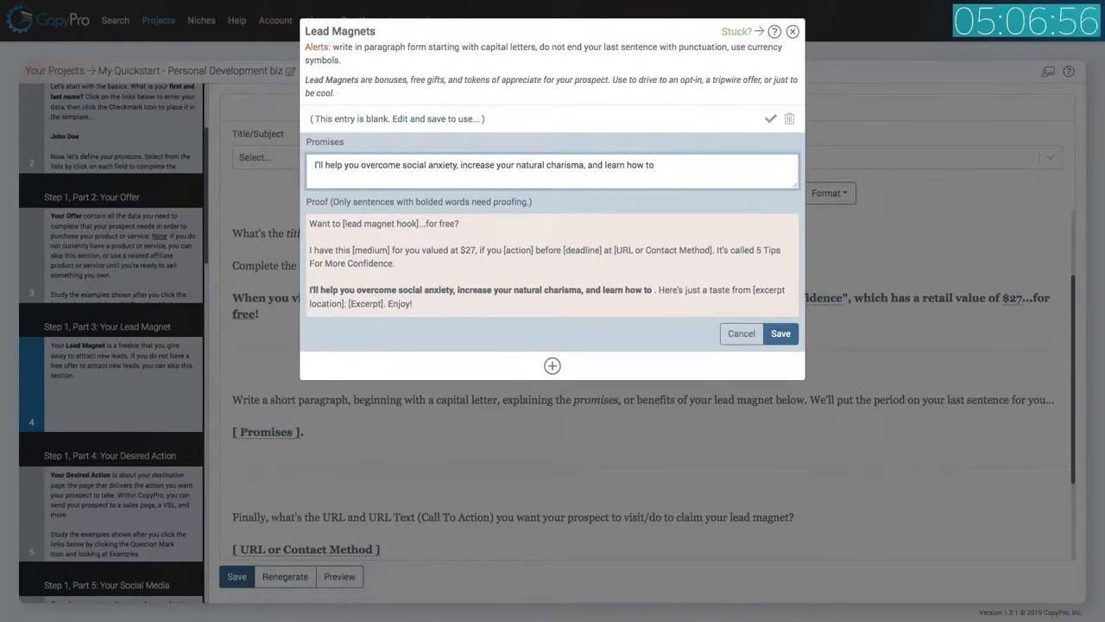
type(" meet")
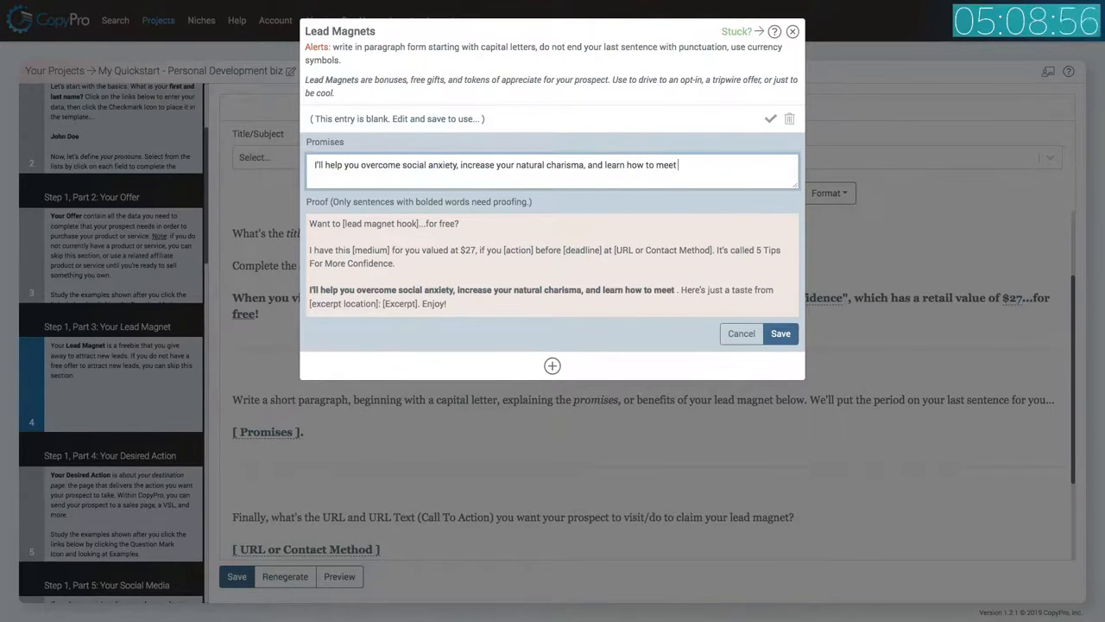
type(" more influence")
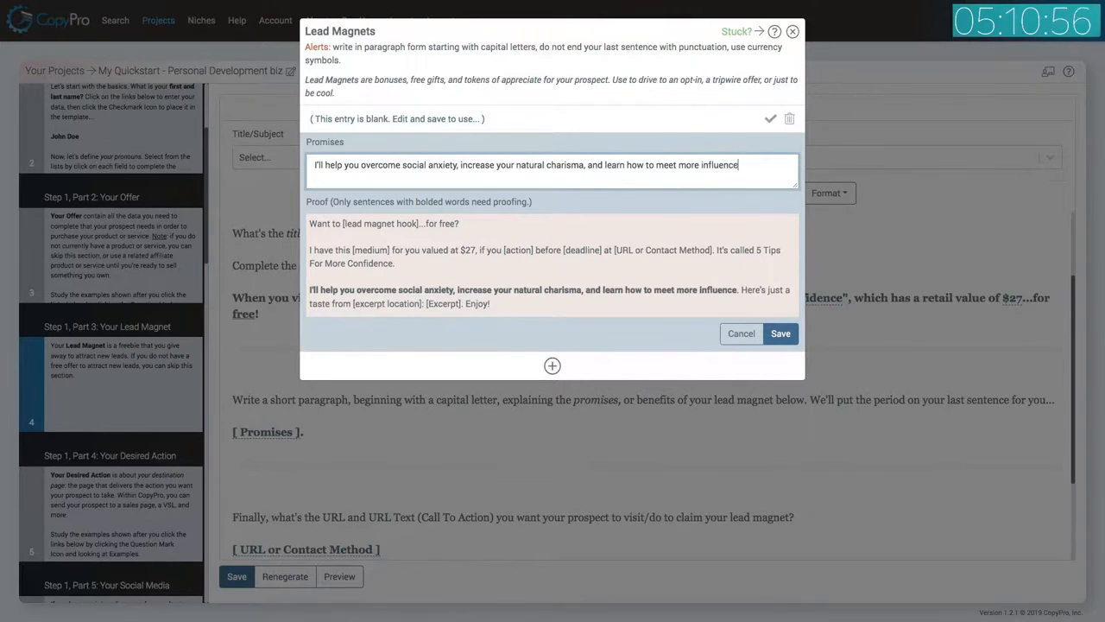
type("rs")
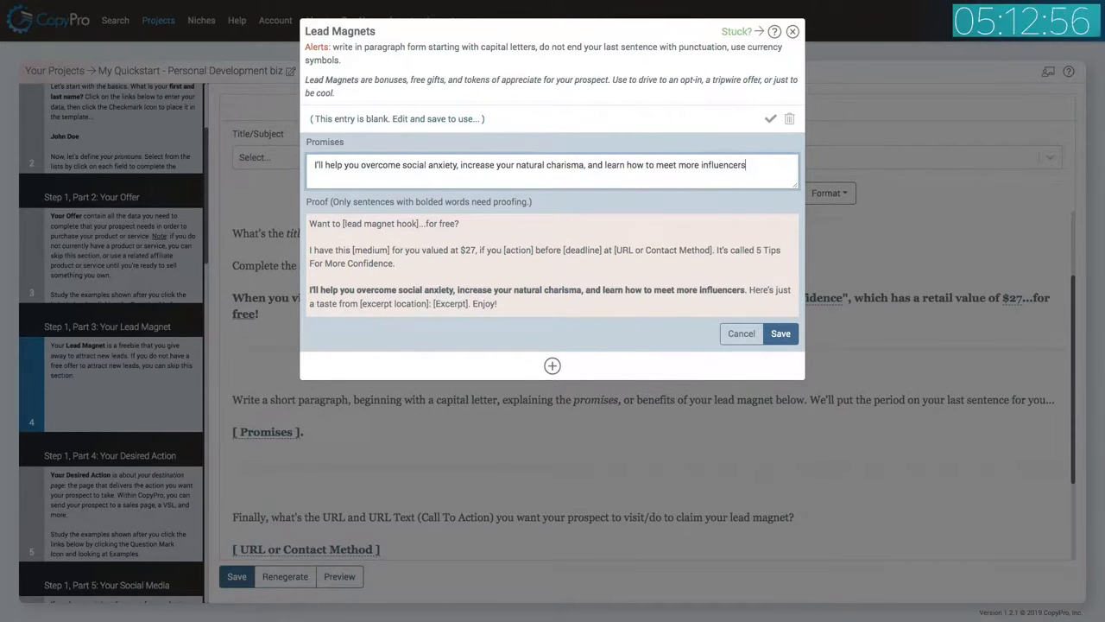
left_click(781, 333)
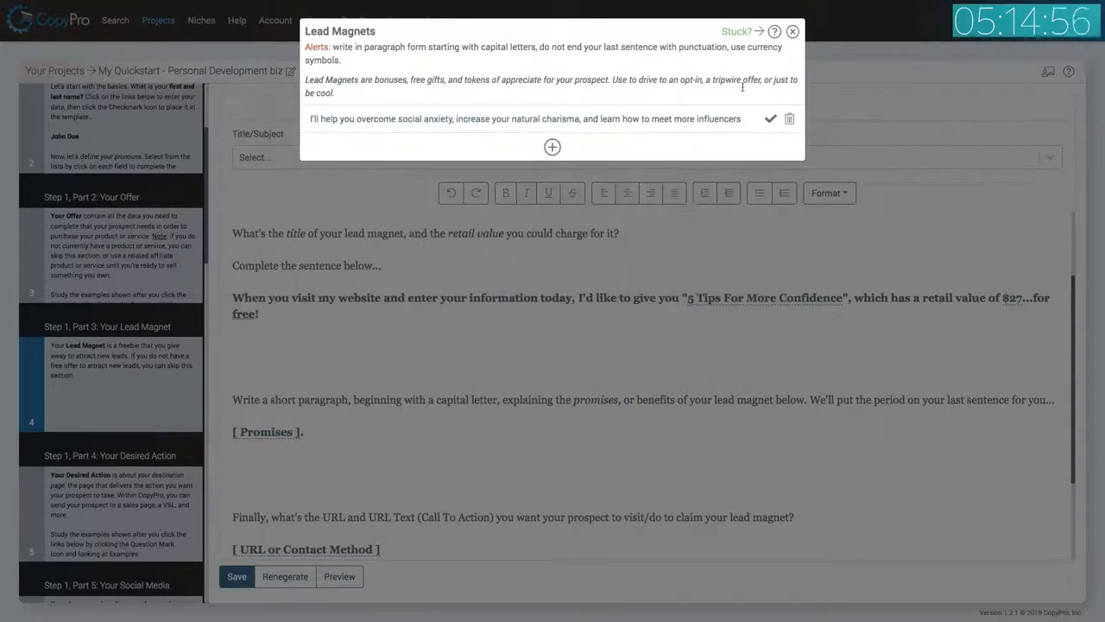
left_click(772, 119)
scroll(519, 324, "down", 3)
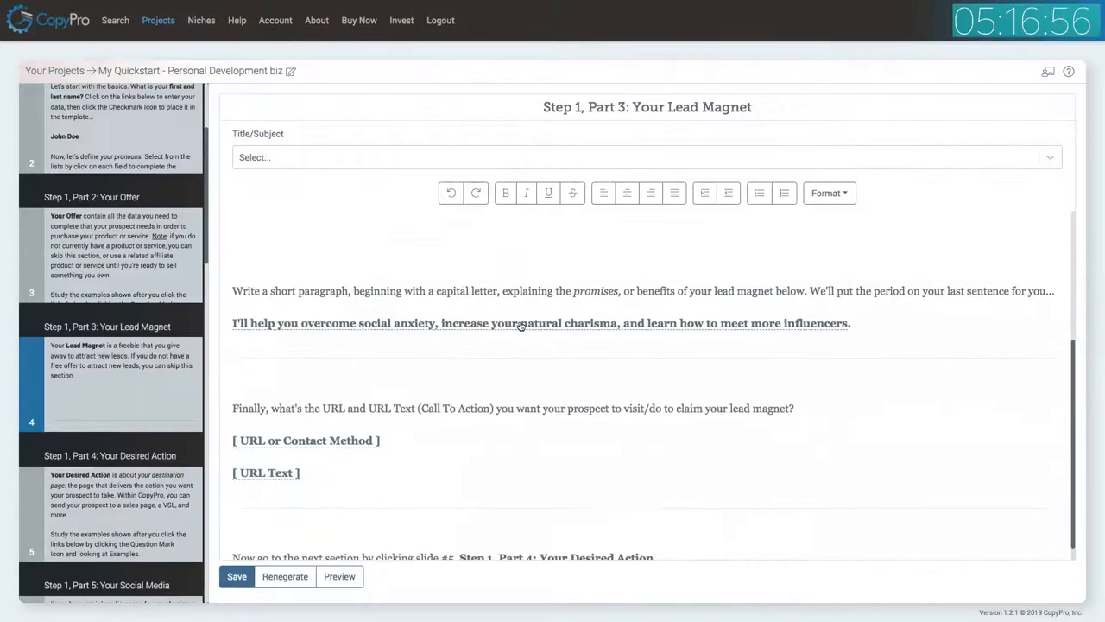
left_click(313, 424)
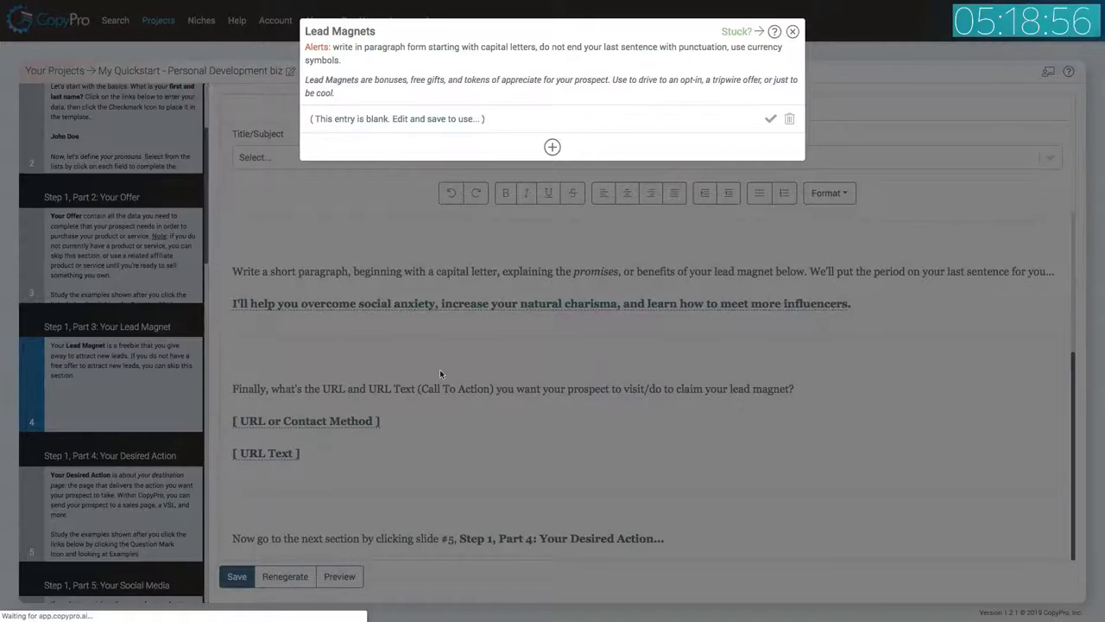
left_click(423, 122)
left_click(411, 164)
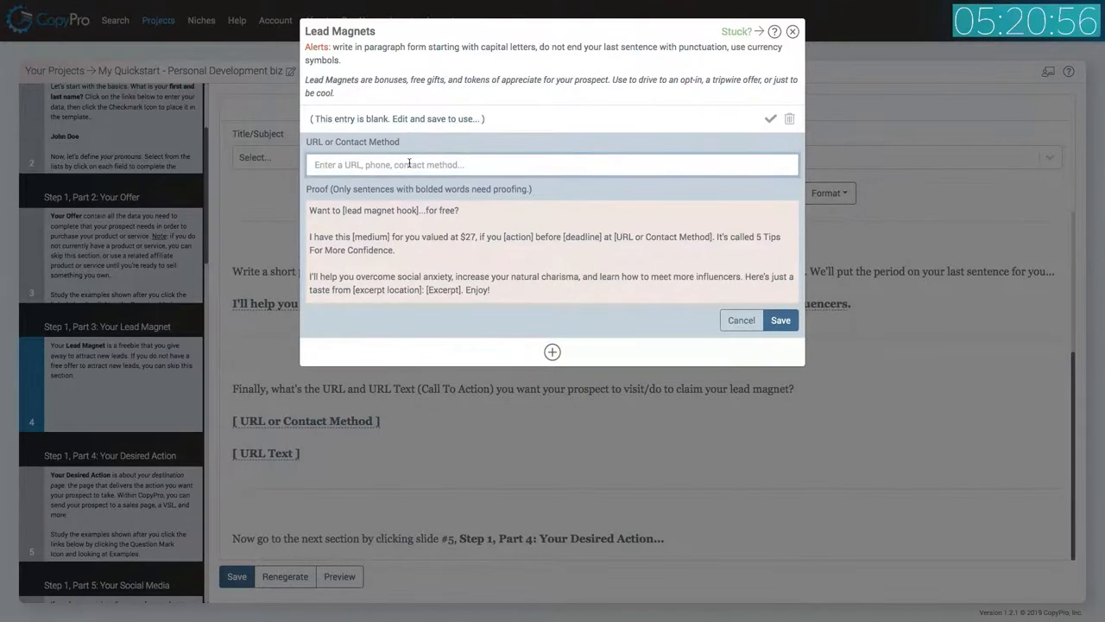
type("http://www.")
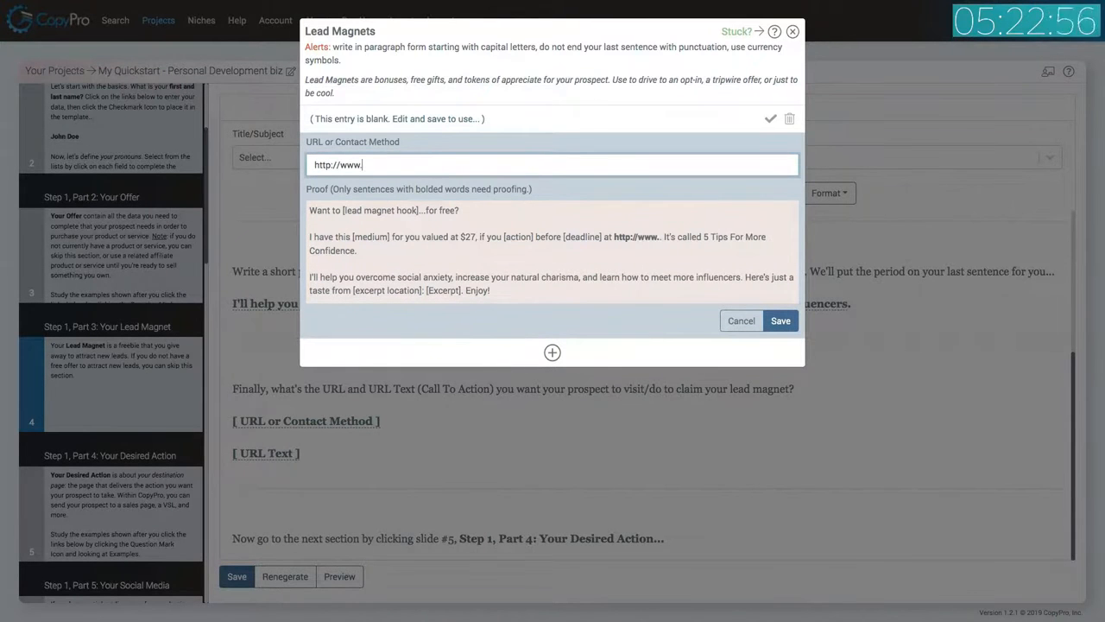
type("MyFreeGift.com")
left_click(780, 321)
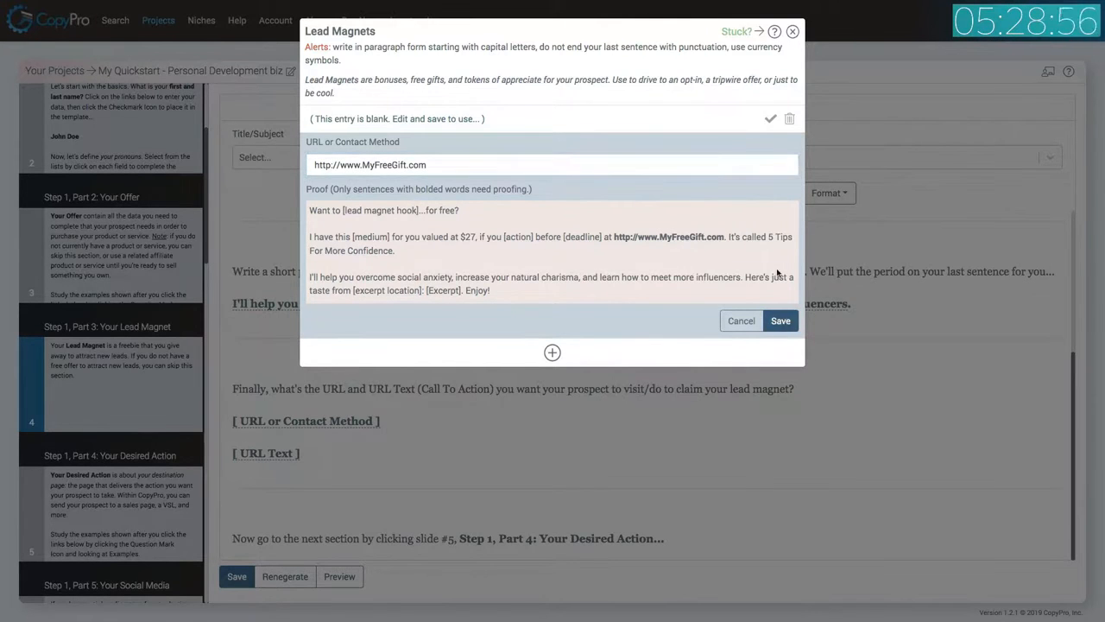
left_click(771, 119)
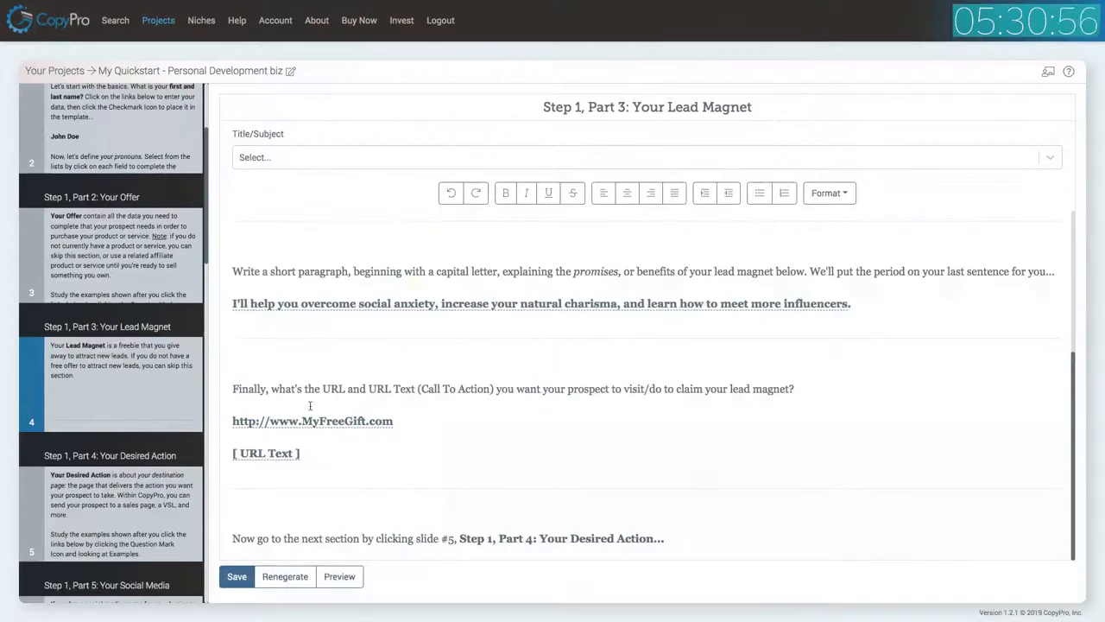
Choose 'Click Here Now' as the lead magnet's URL text and place it into the template.
left_click(325, 422)
left_click(397, 120)
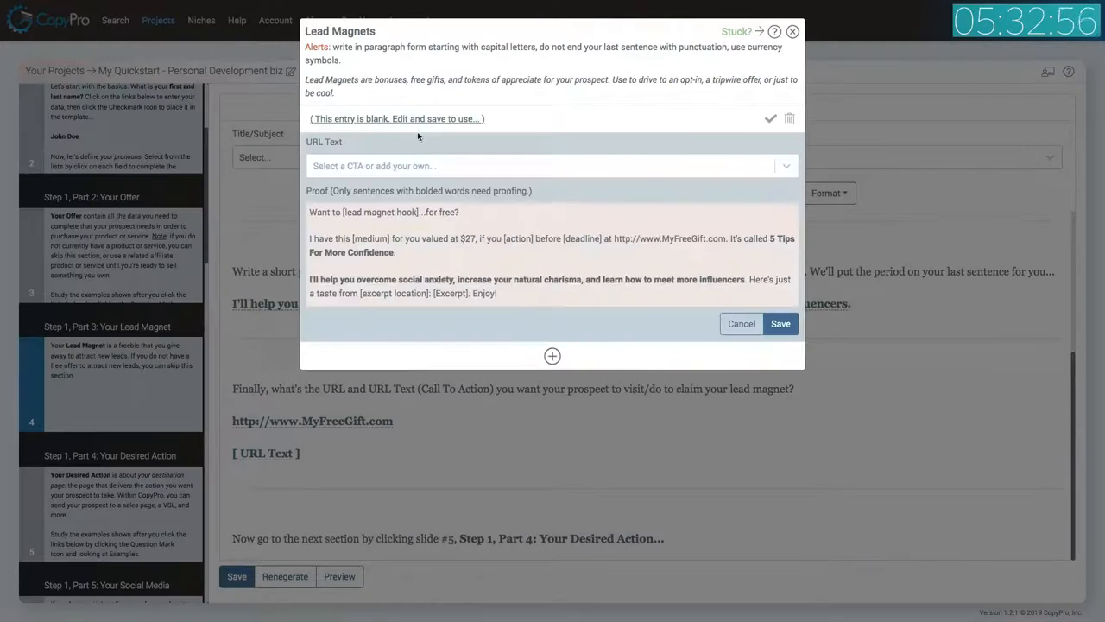
left_click(386, 173)
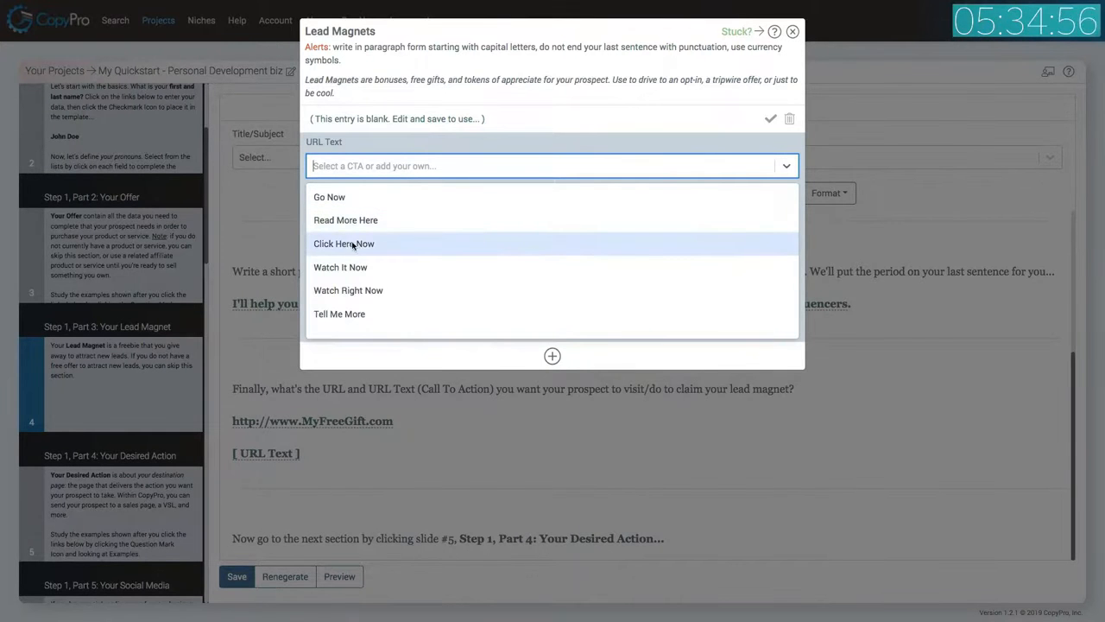
left_click(356, 245)
left_click(782, 324)
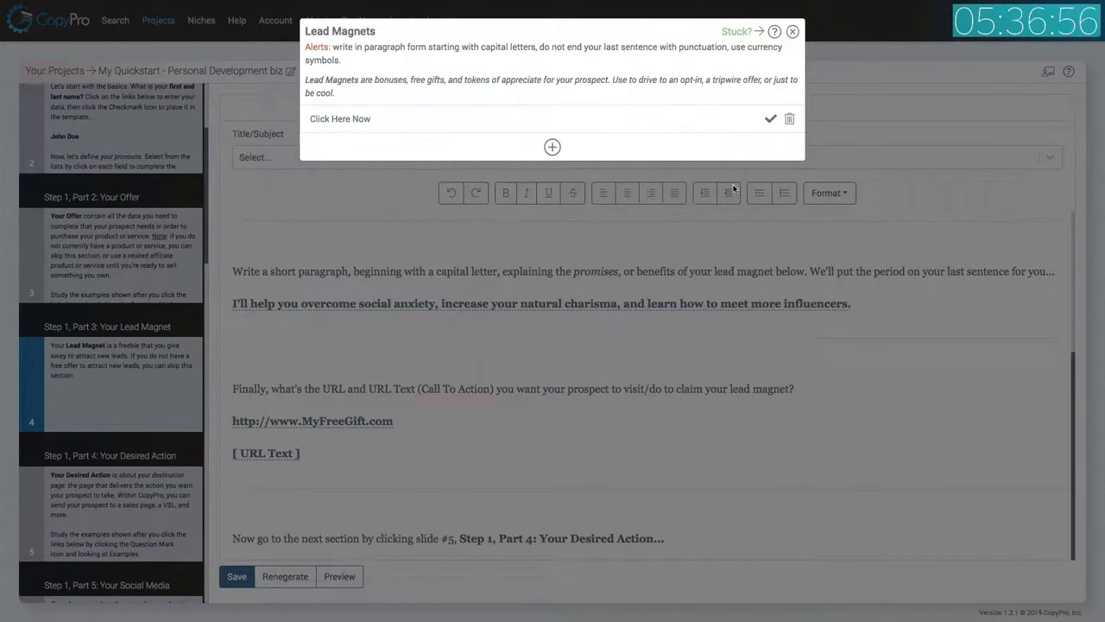
left_click(769, 120)
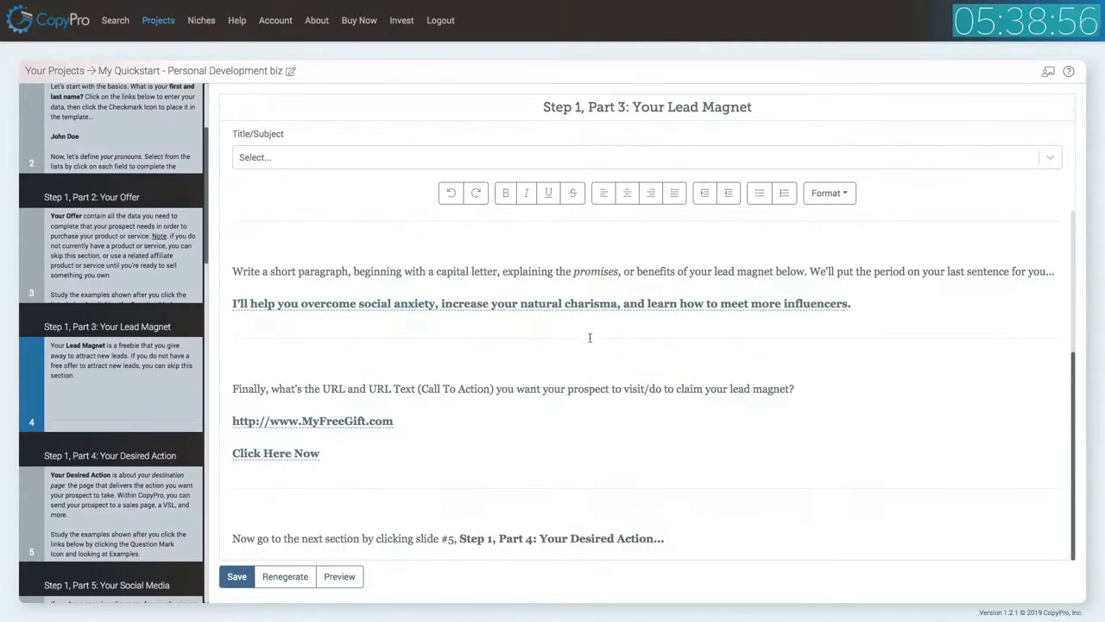
Save the Your Lead Magnet slide and open slide 5, Step 1, Part 4: Your Desired Action.
left_click(241, 577)
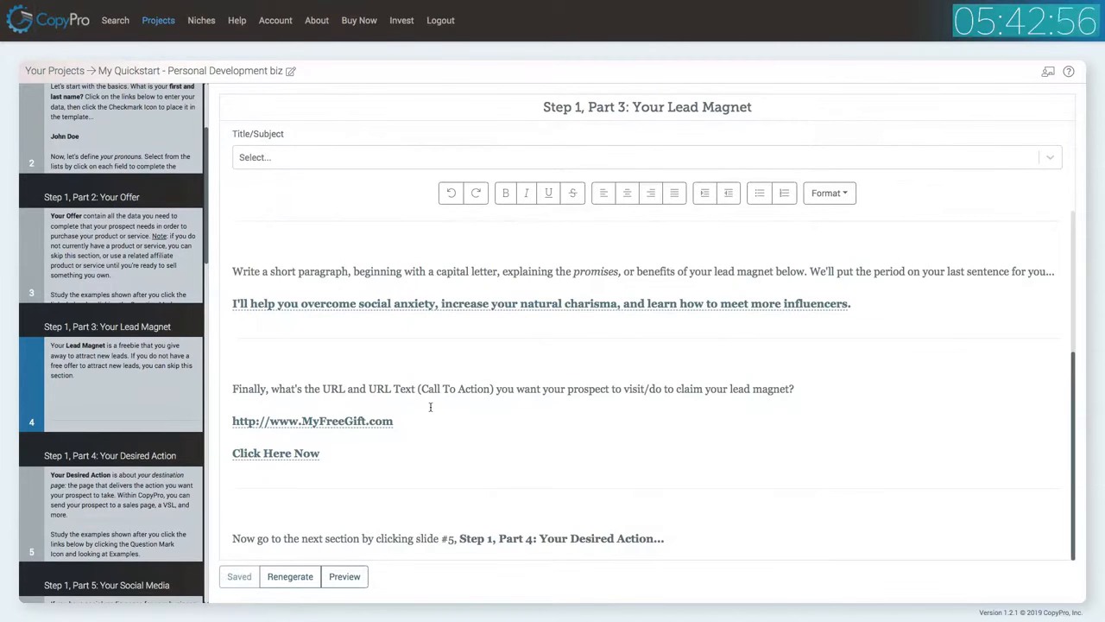
left_click(142, 490)
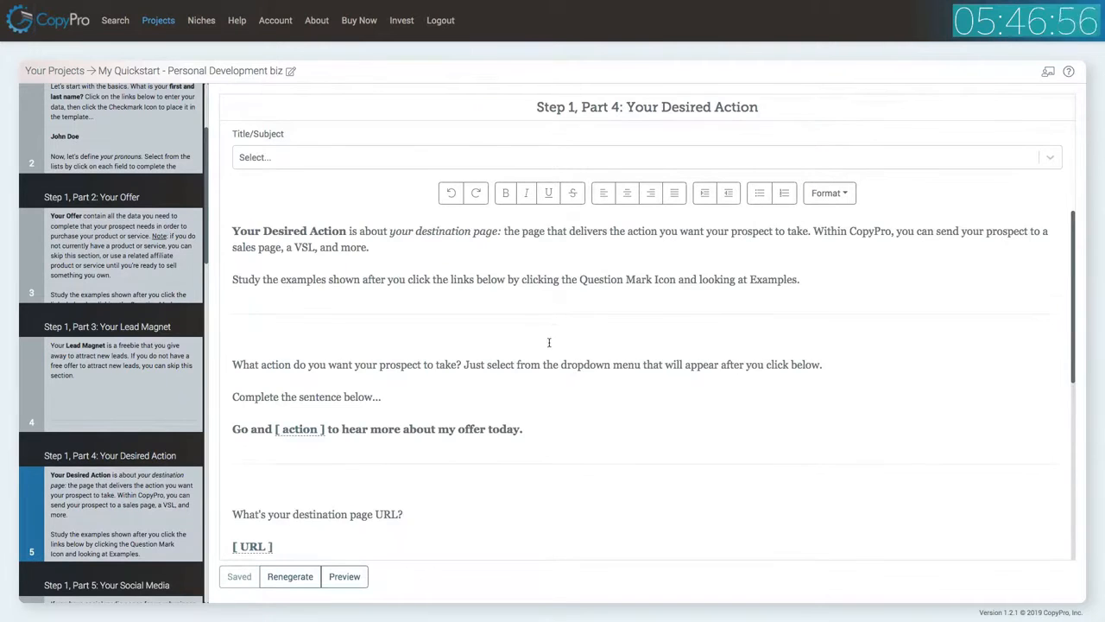
Choose 'visit the page below' as the desired action and place it into the template.
scroll(549, 343, "down", 2)
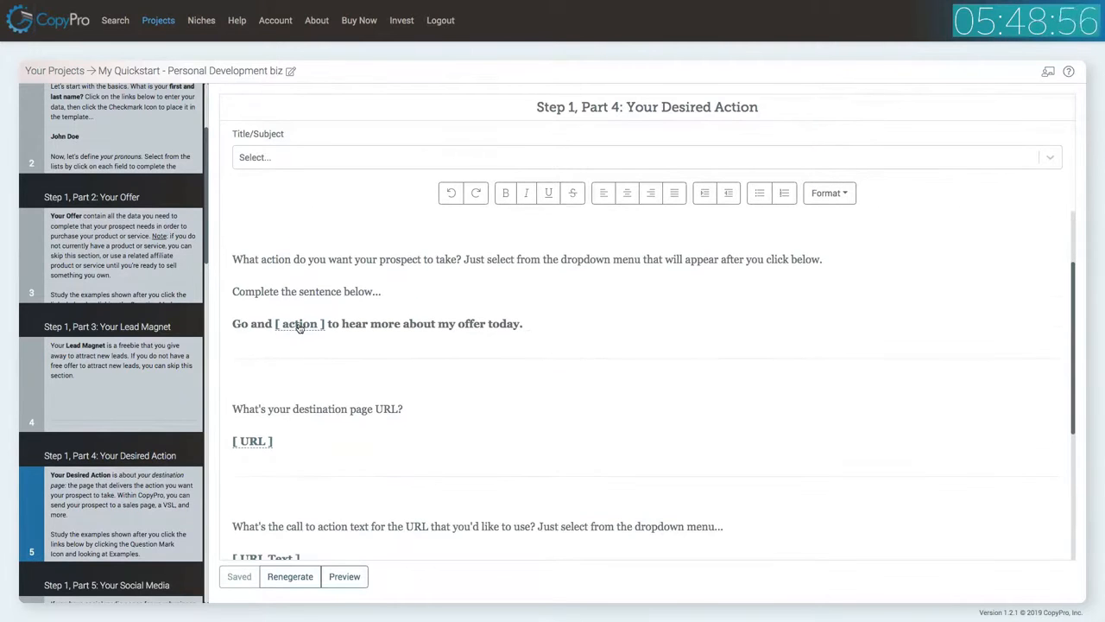
left_click(299, 325)
left_click(419, 110)
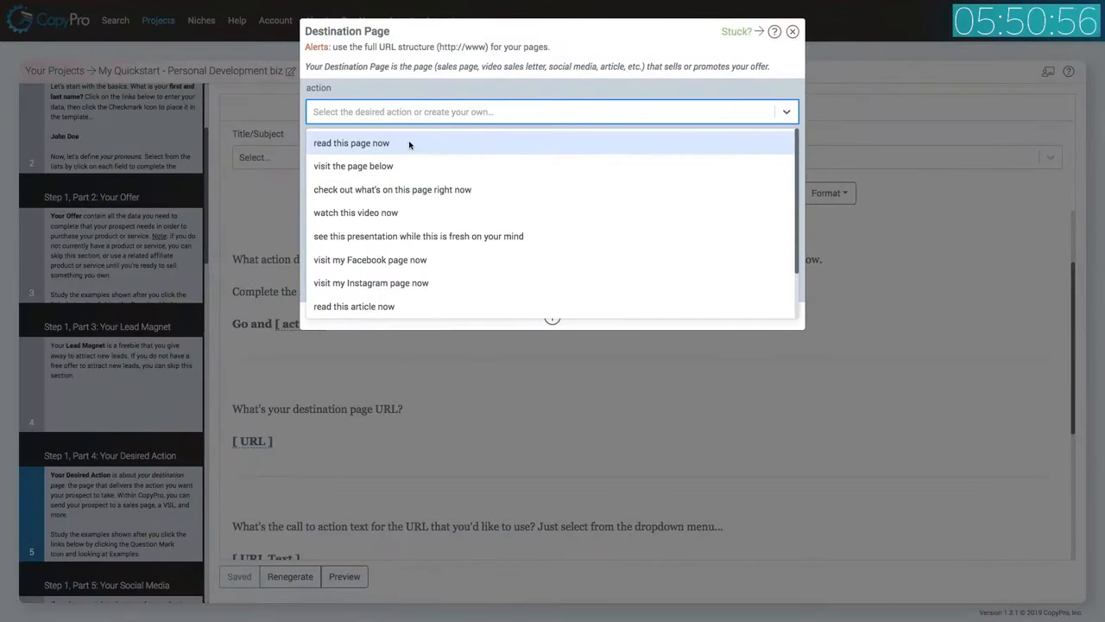
left_click(391, 166)
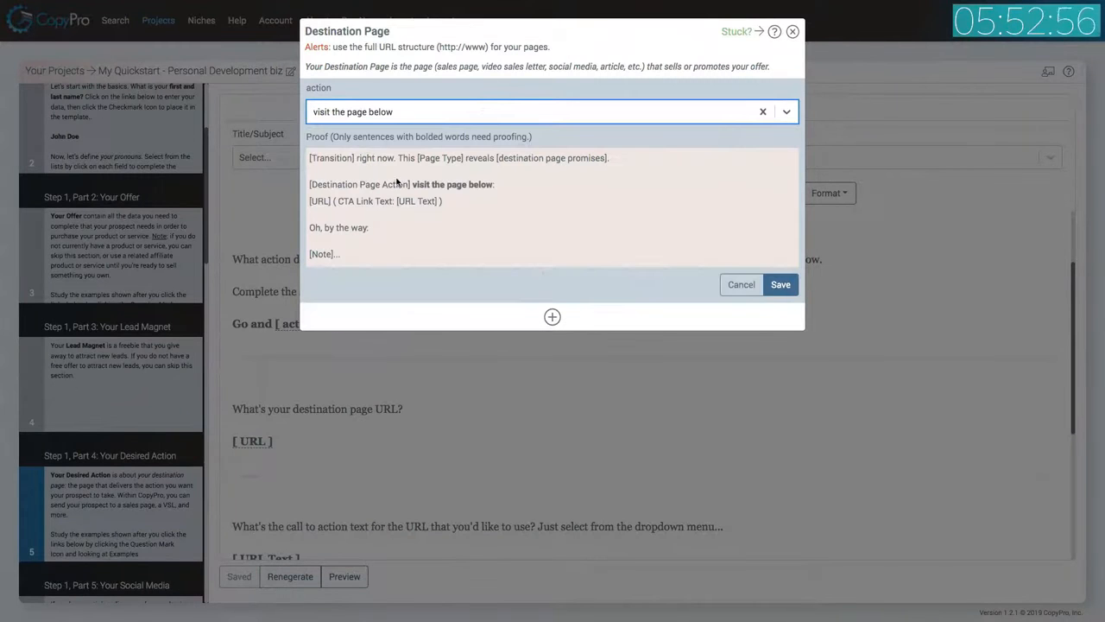
left_click(780, 286)
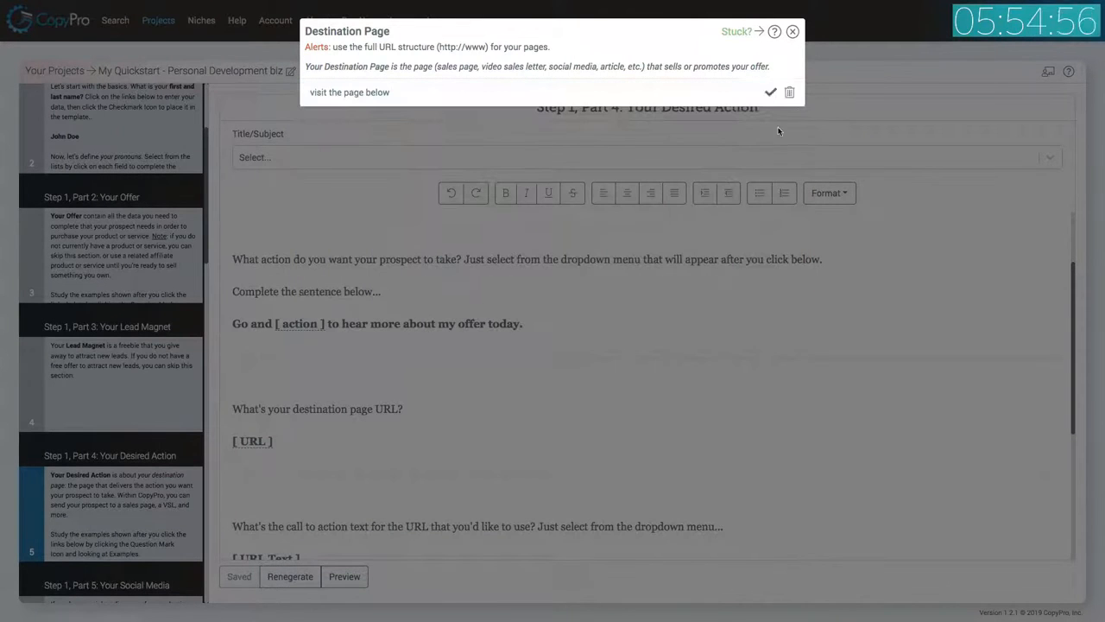
left_click(771, 92)
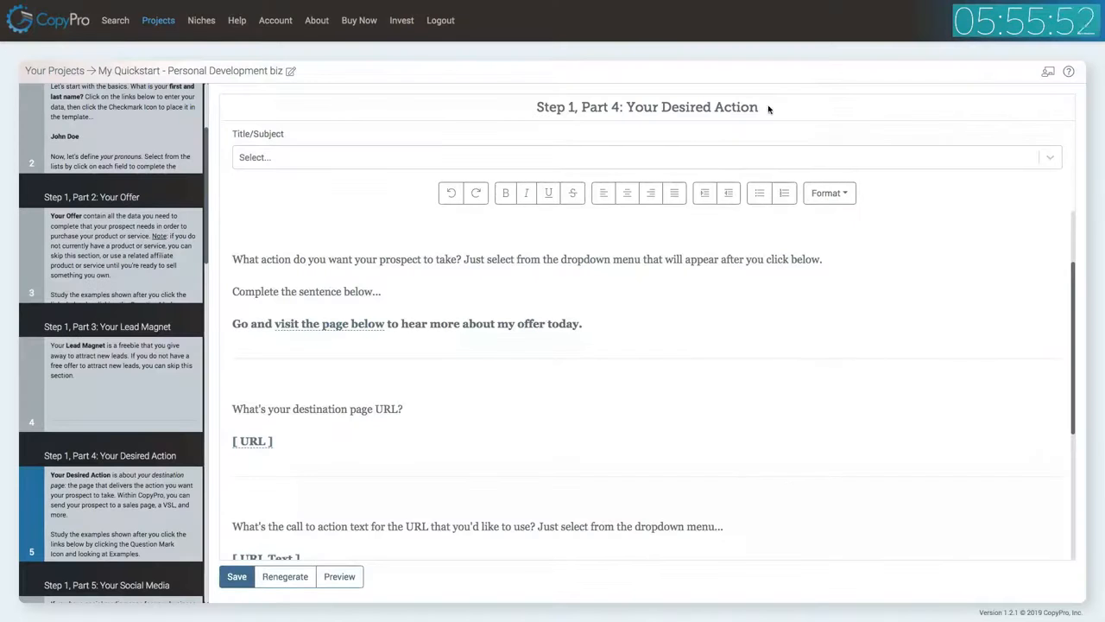
left_click(257, 442)
left_click(406, 93)
left_click(400, 139)
type("http://")
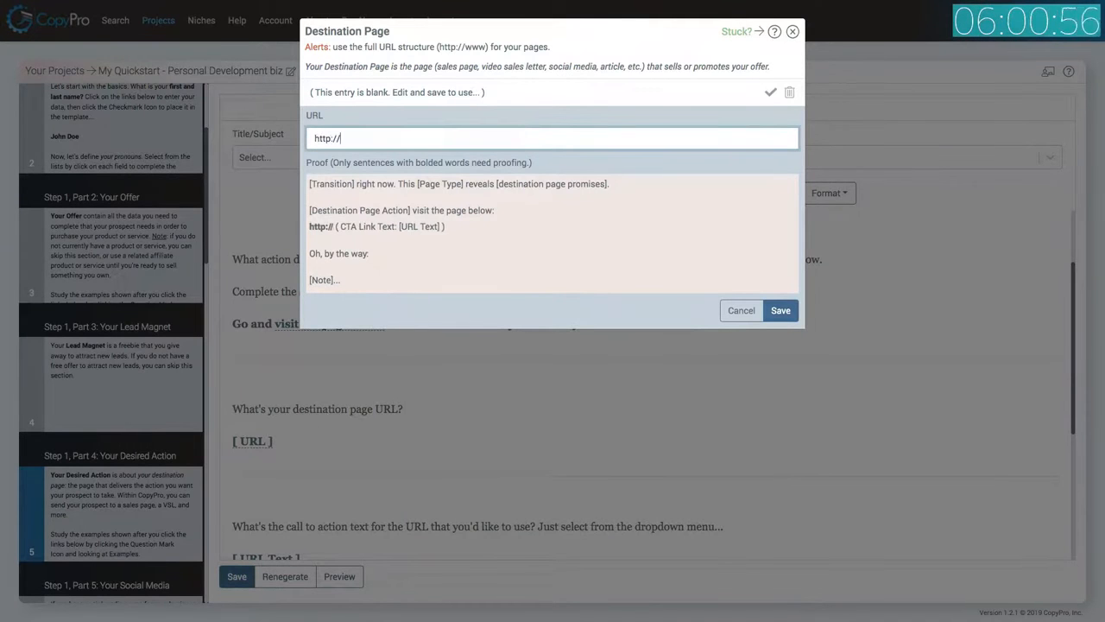
type("www.Joe")
key("BackSpace")
type("nnDoeSystem.com")
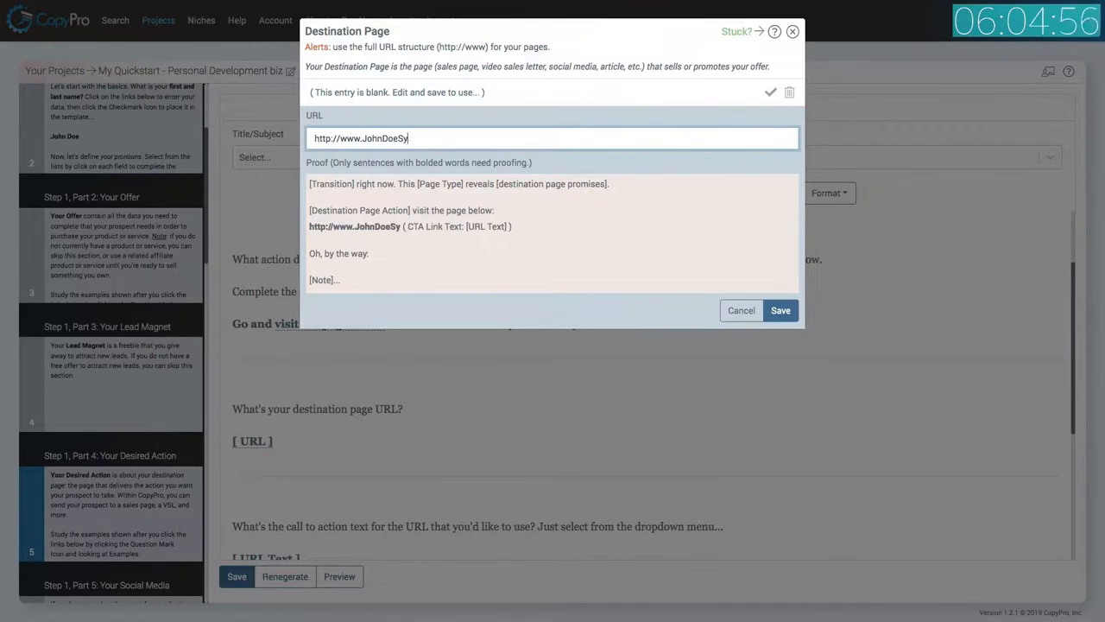
left_click(781, 314)
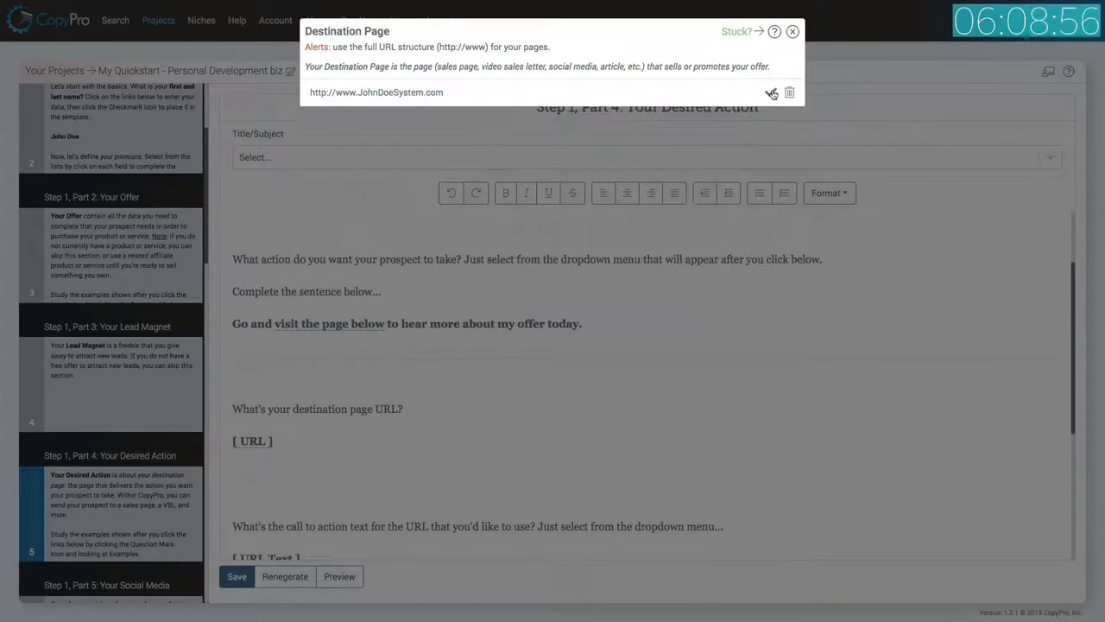
left_click(771, 93)
Choose 'Read More Here' as the destination page's call to action text and place it into the template.
scroll(506, 360, "down", 2)
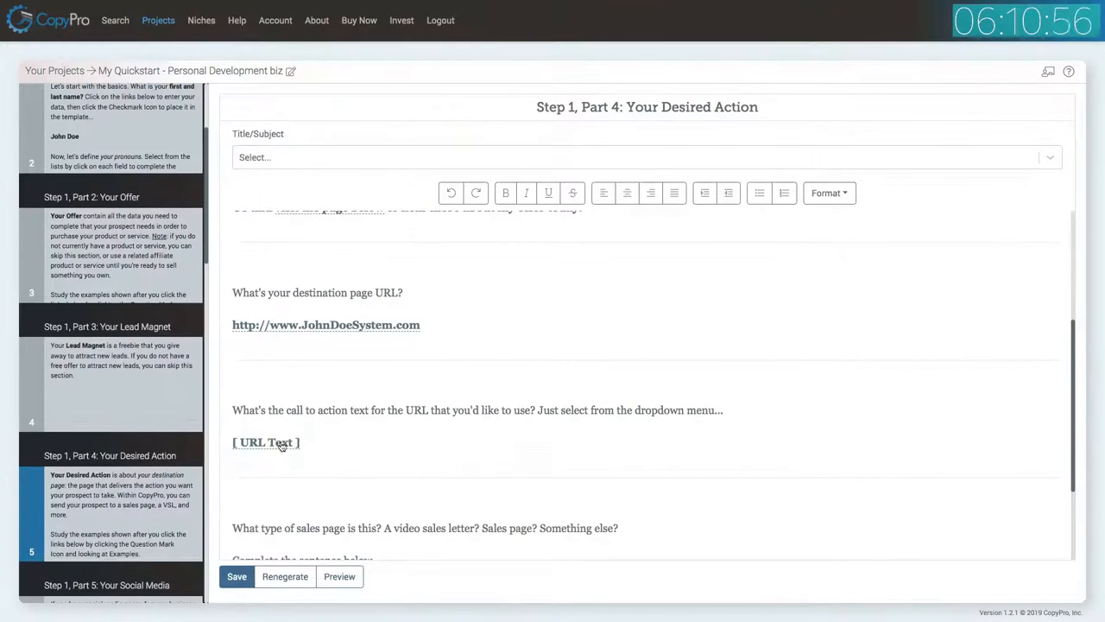
left_click(287, 442)
left_click(415, 94)
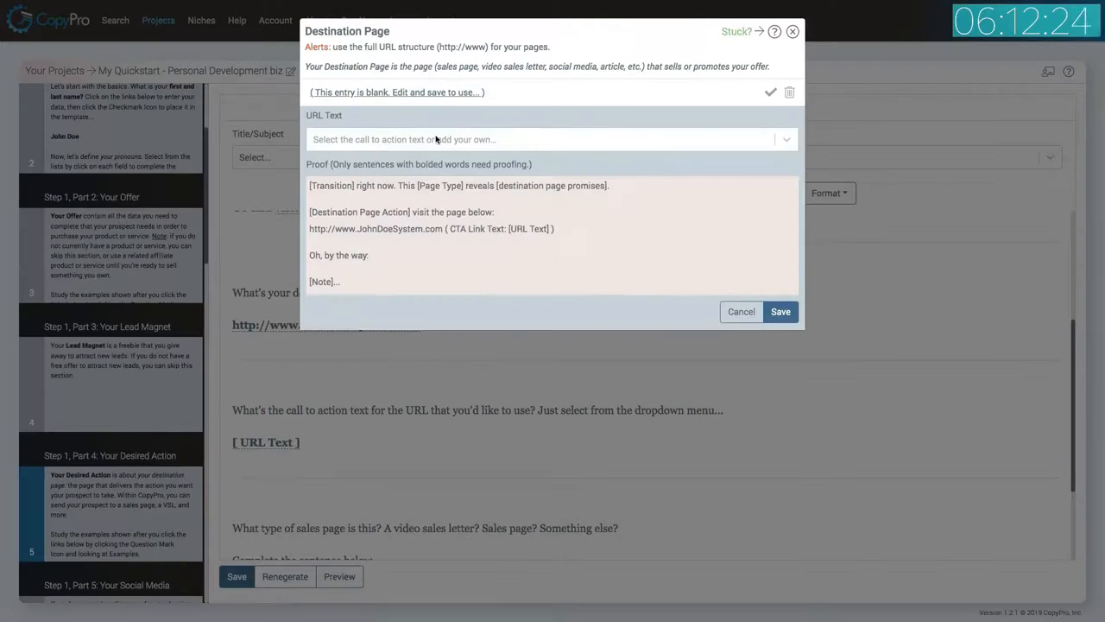
left_click(380, 145)
left_click(380, 193)
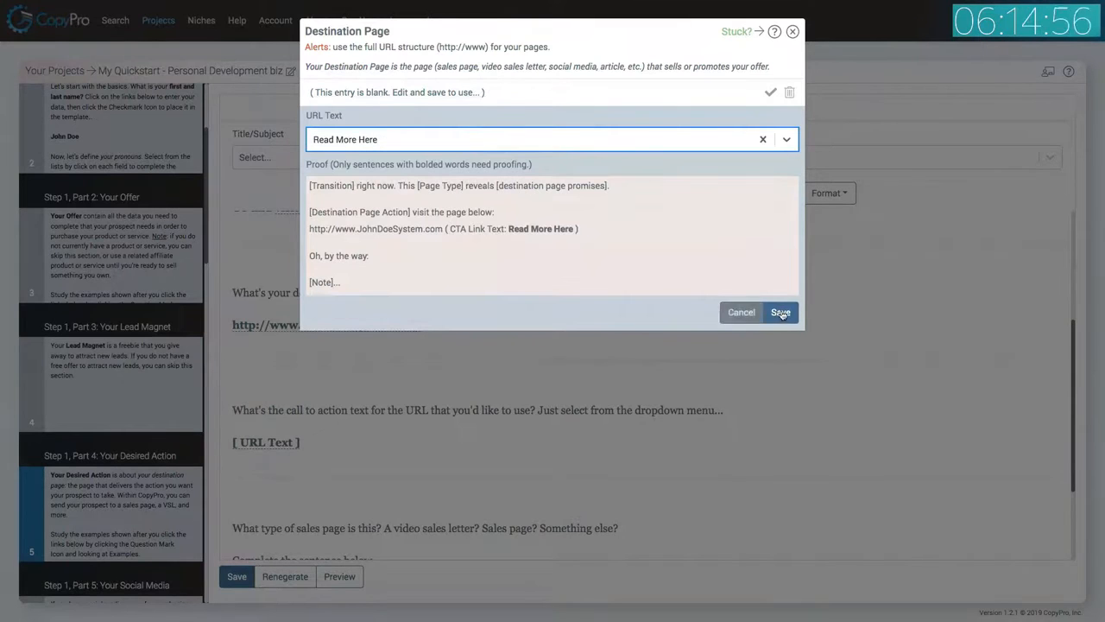
left_click(781, 314)
left_click(772, 92)
Choose 'page' as the destination page type and place it into the template.
scroll(604, 296, "down", 3)
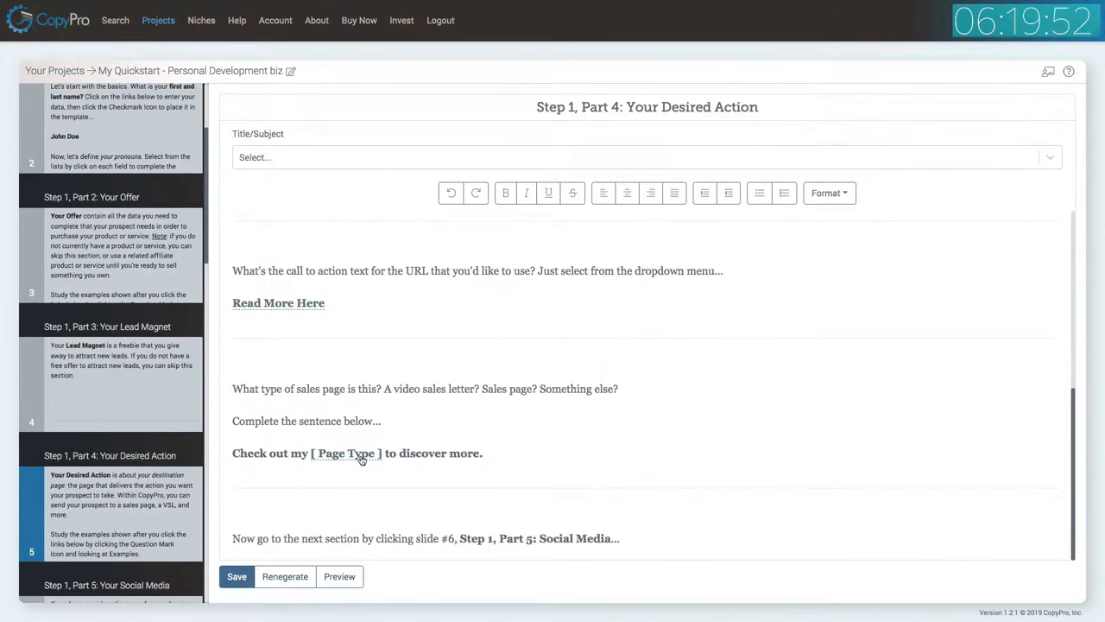
left_click(361, 459)
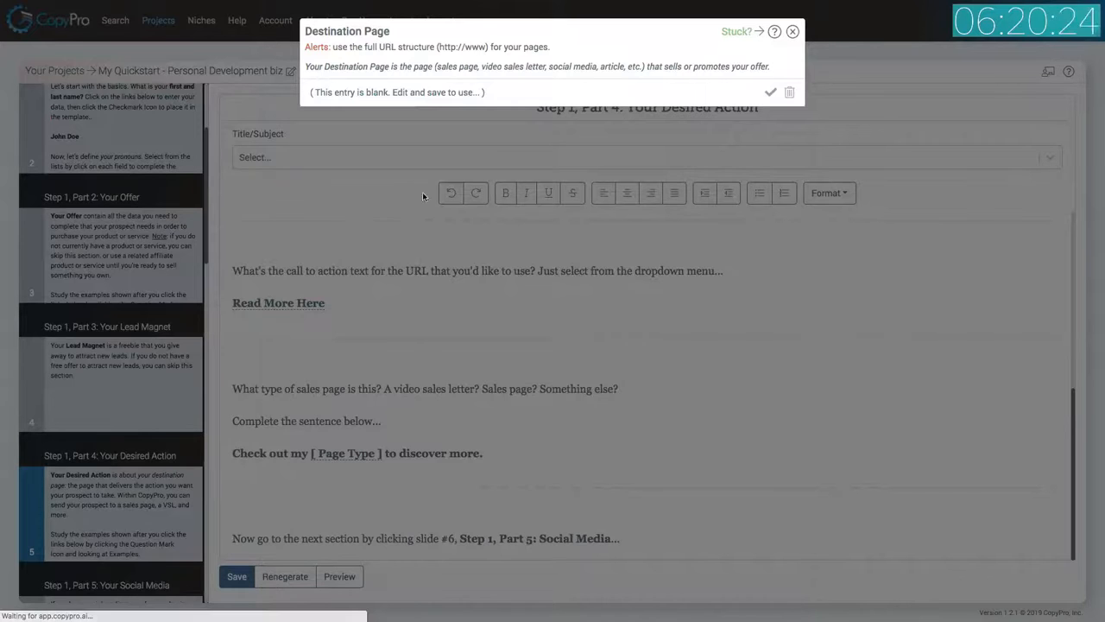
left_click(406, 94)
left_click(395, 141)
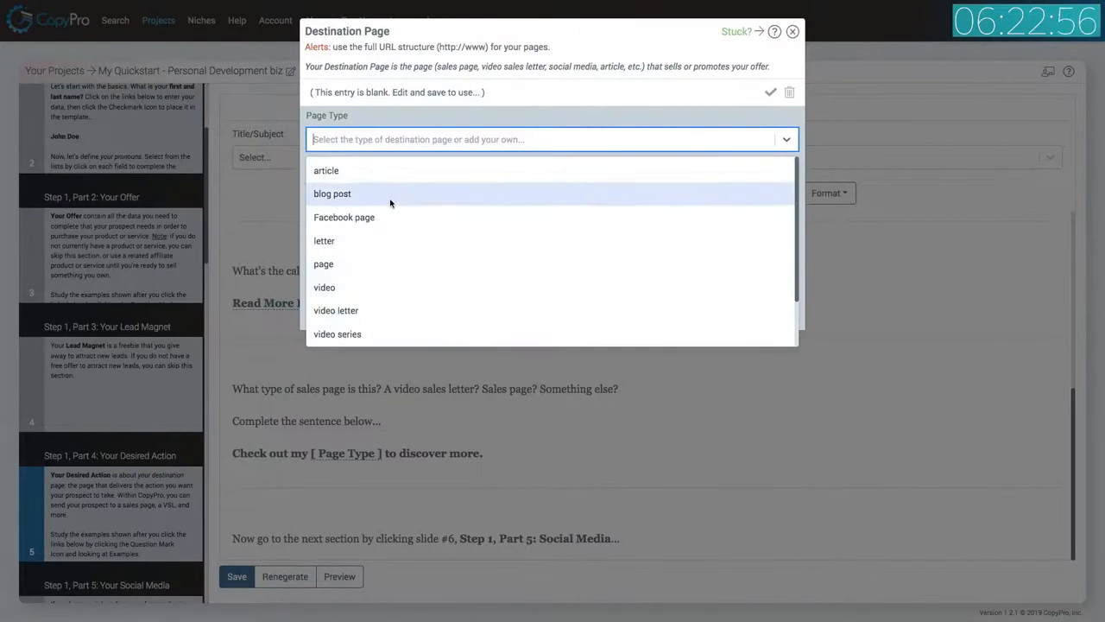
left_click(371, 264)
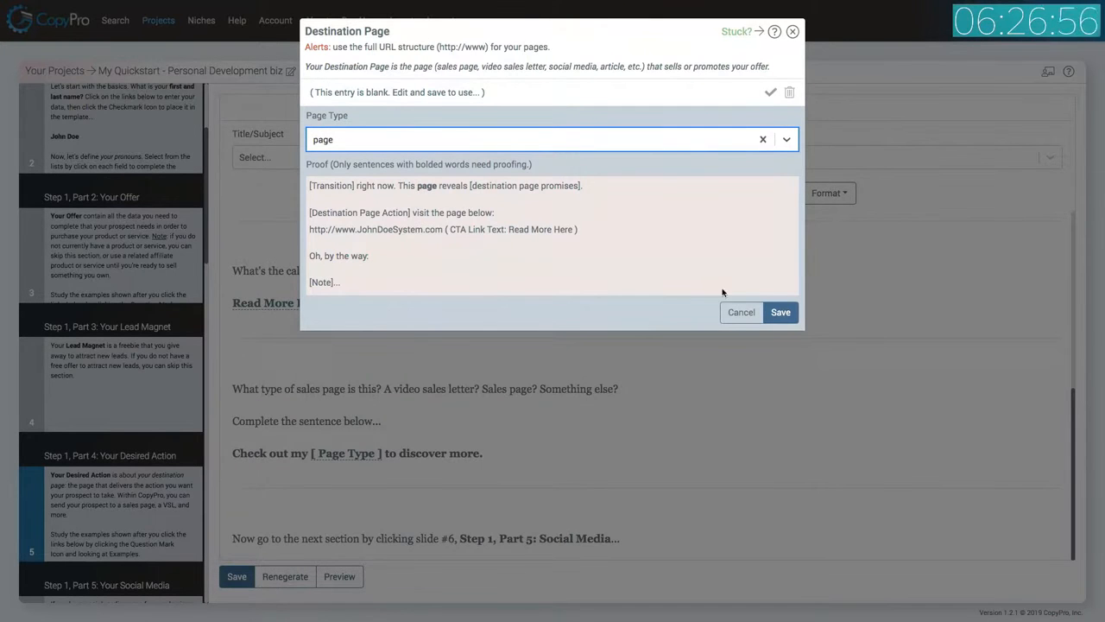
left_click(789, 315)
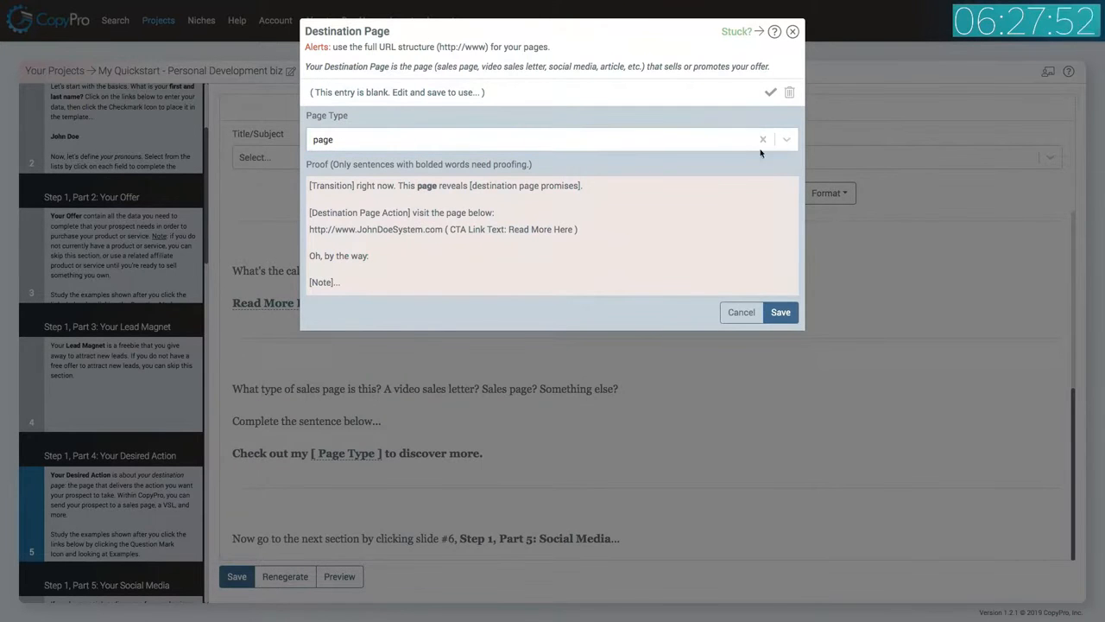
left_click(771, 92)
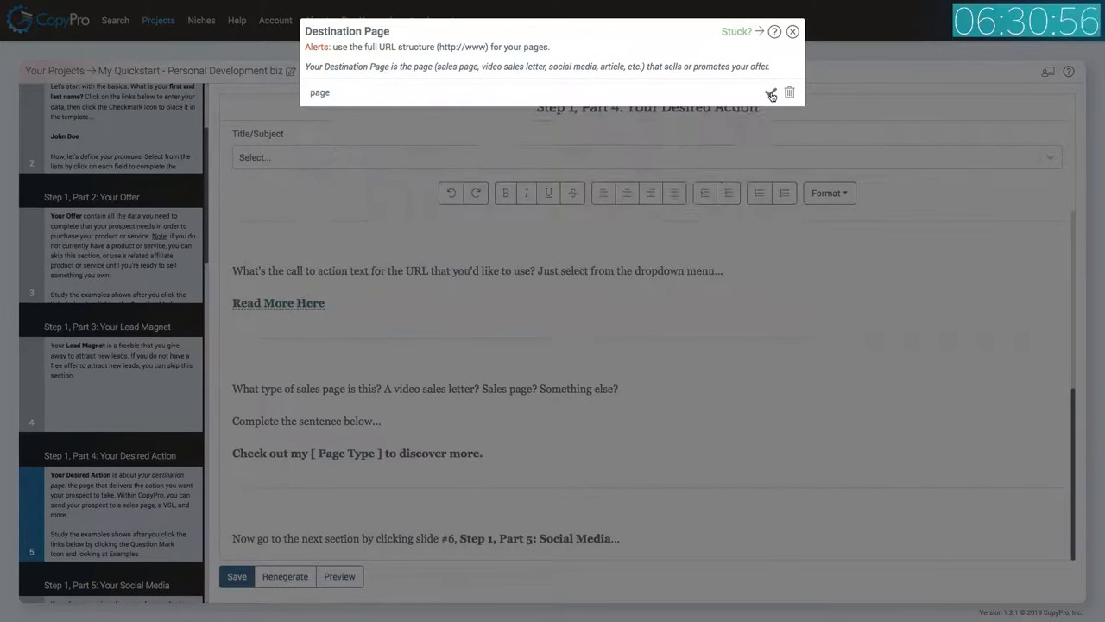
Save the Your Desired Action slide and open slide 6, Step 1, Part 5: Your Social Media.
left_click(235, 576)
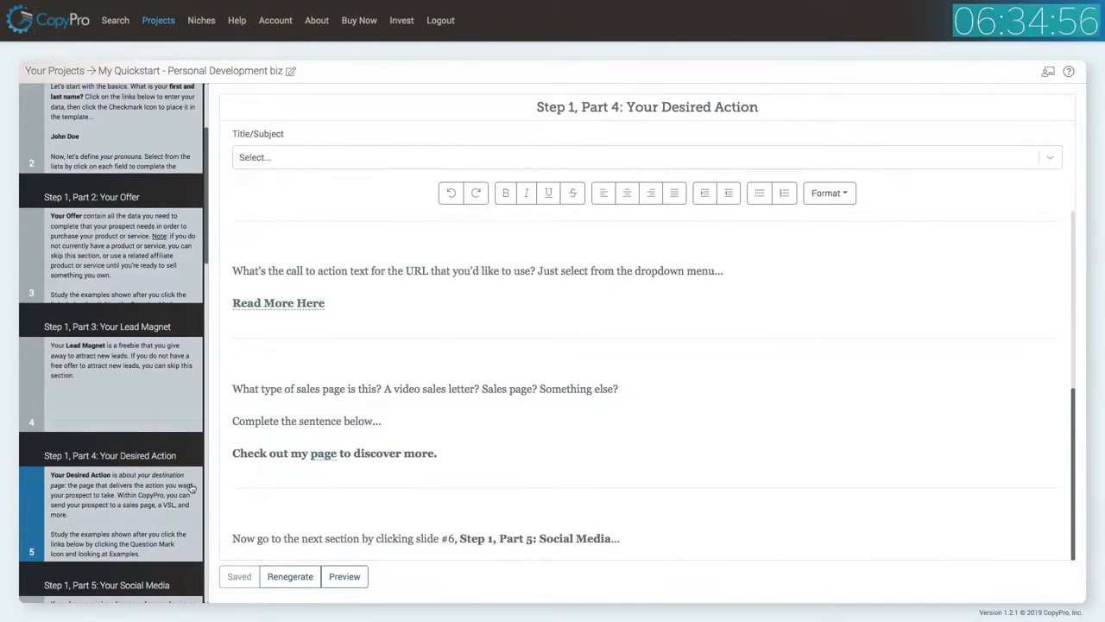
scroll(171, 359, "down", 5)
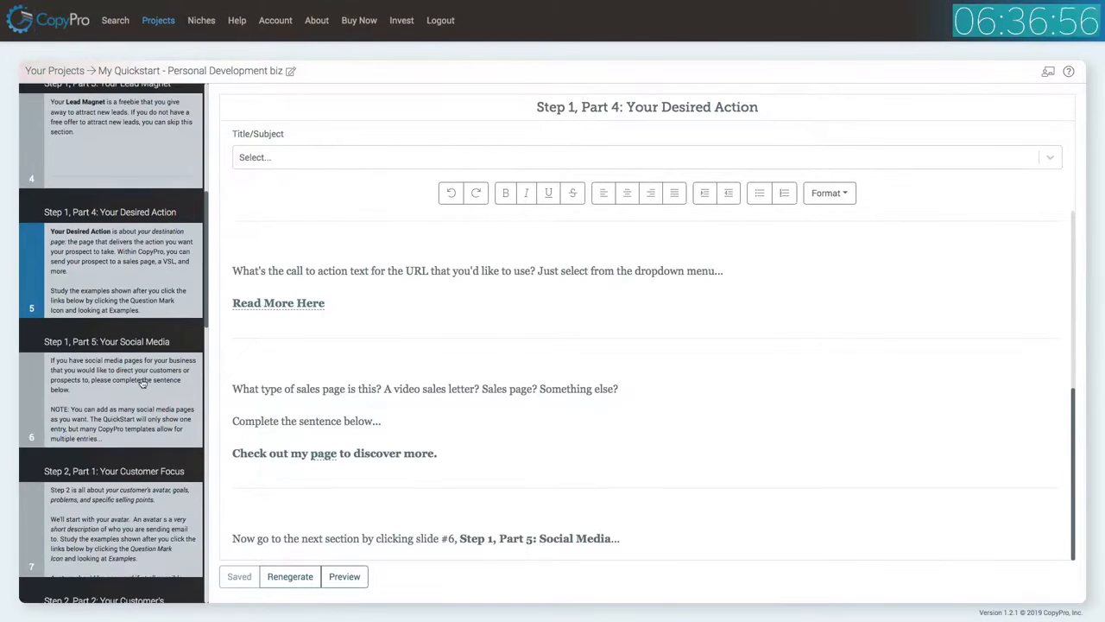
left_click(138, 381)
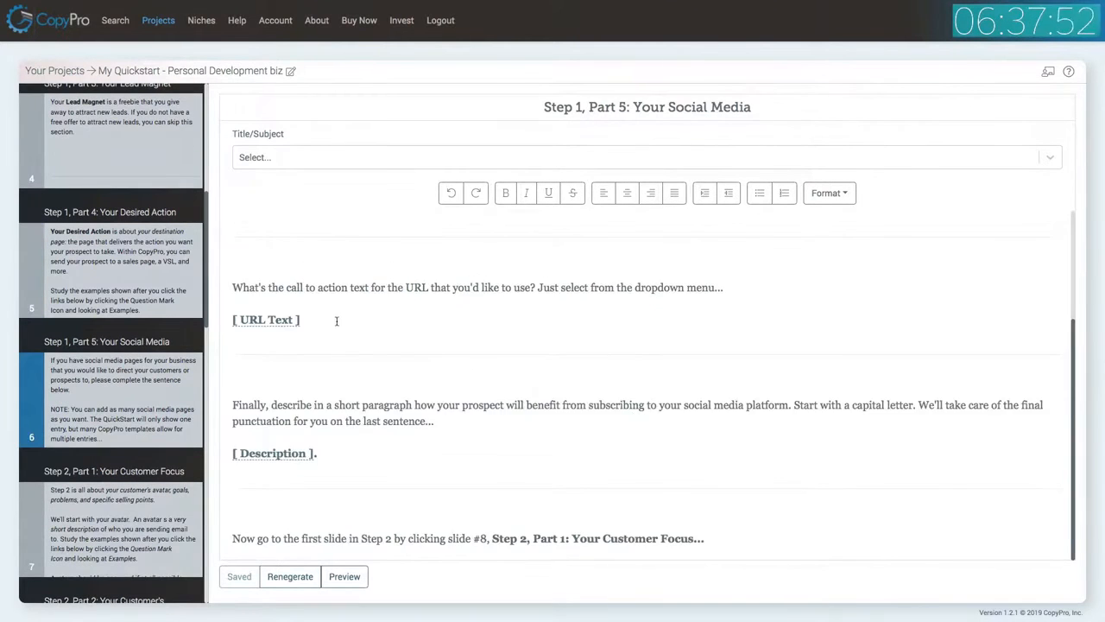
scroll(337, 321, "up", 3)
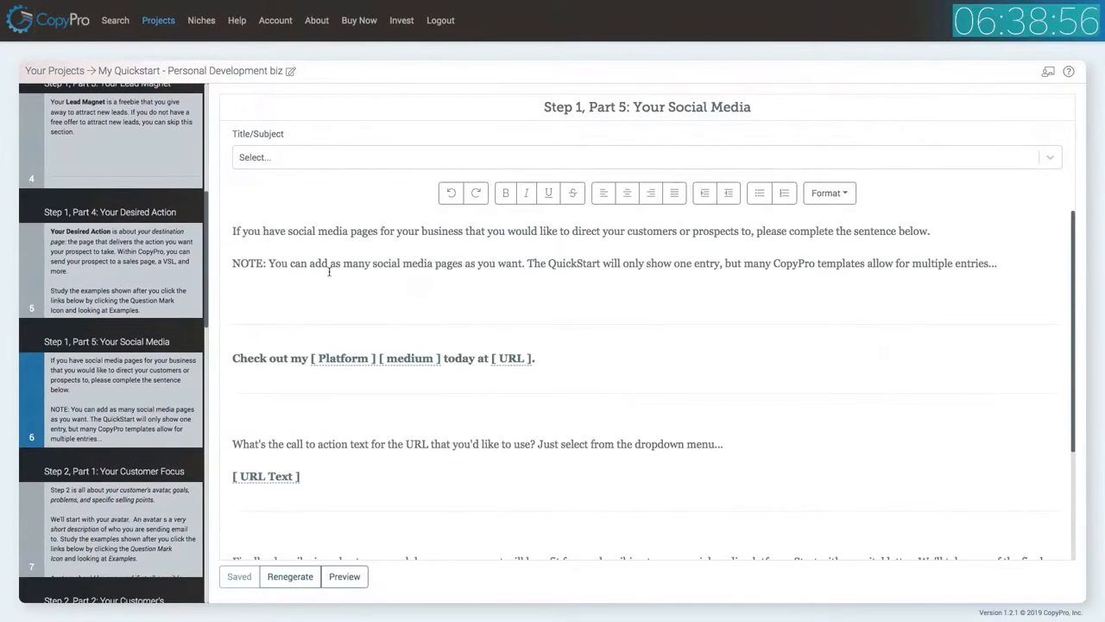
Set the social media platform to Facebook and the medium to page, and place them into the template.
left_click(363, 358)
left_click(403, 113)
left_click(382, 138)
left_click(437, 164)
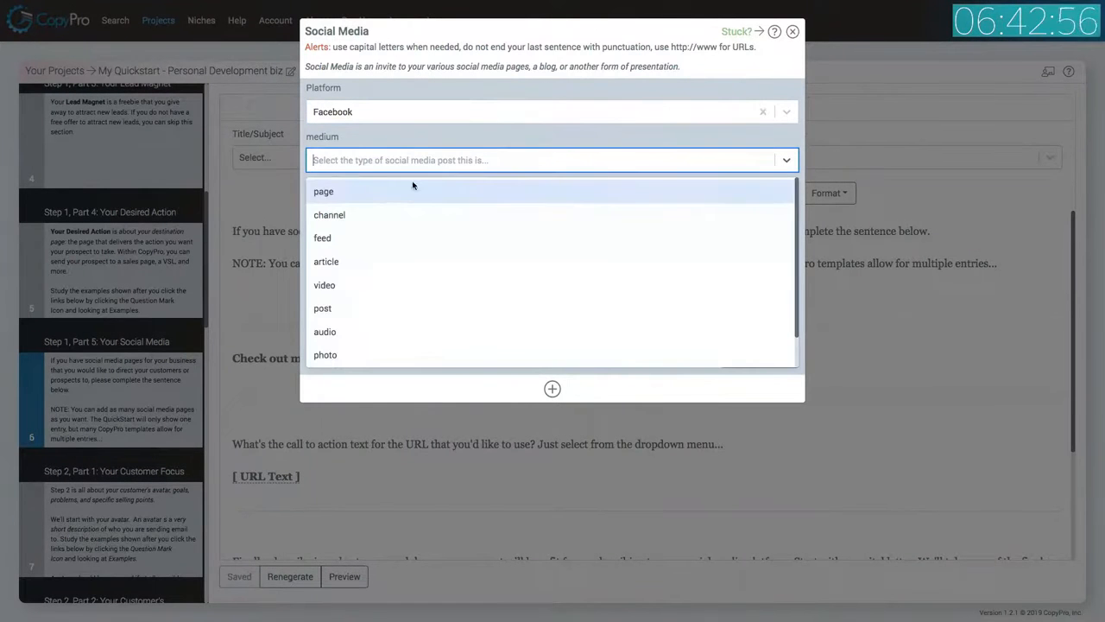
left_click(373, 195)
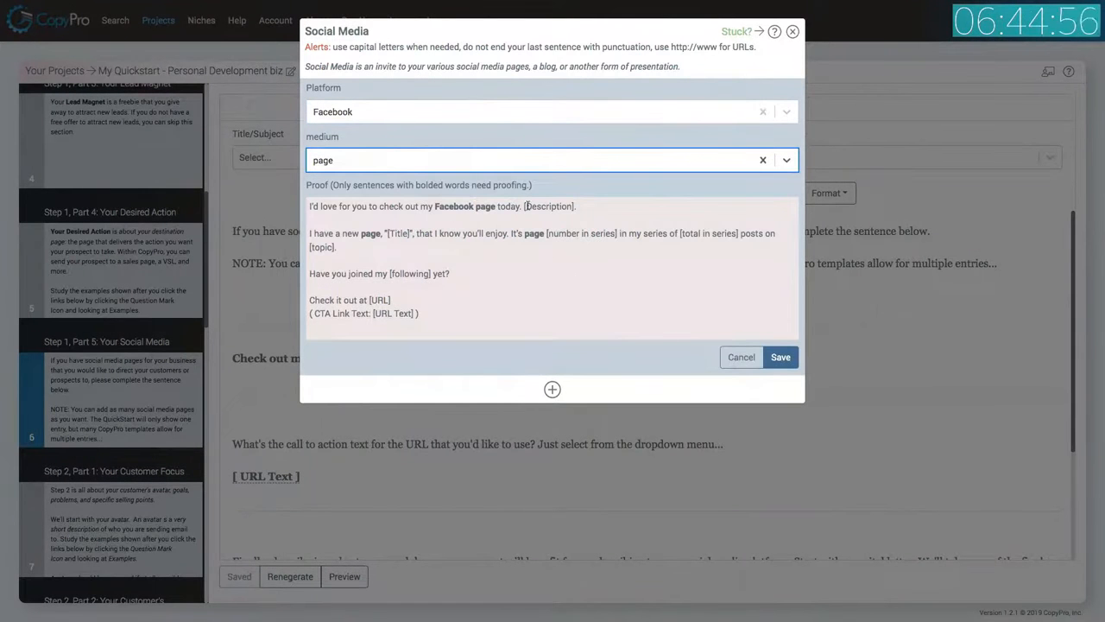
left_click(781, 357)
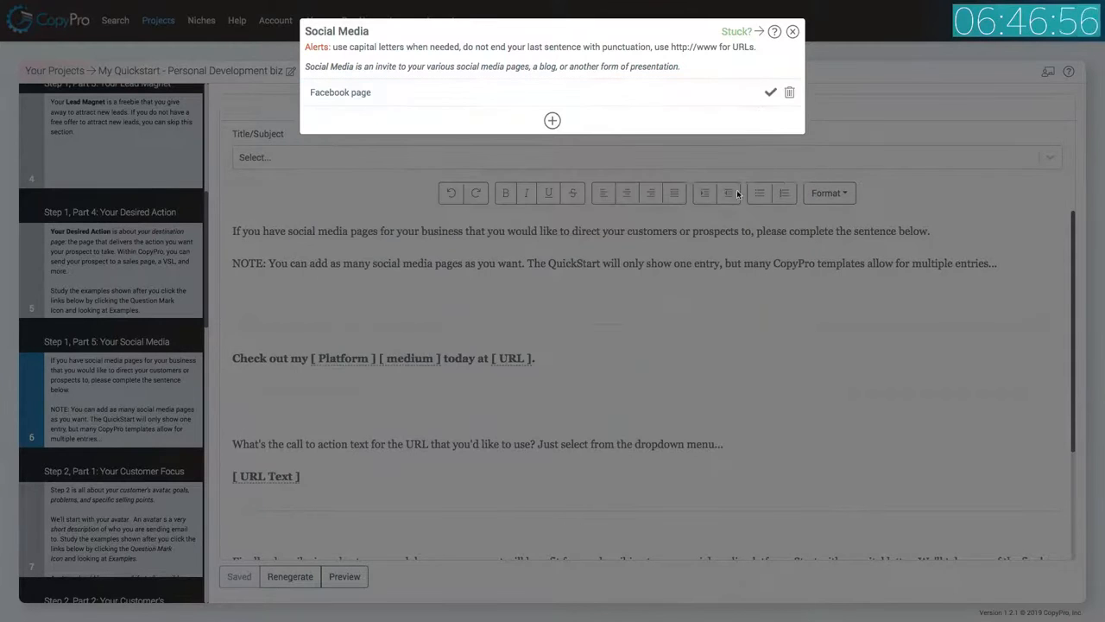
left_click(770, 93)
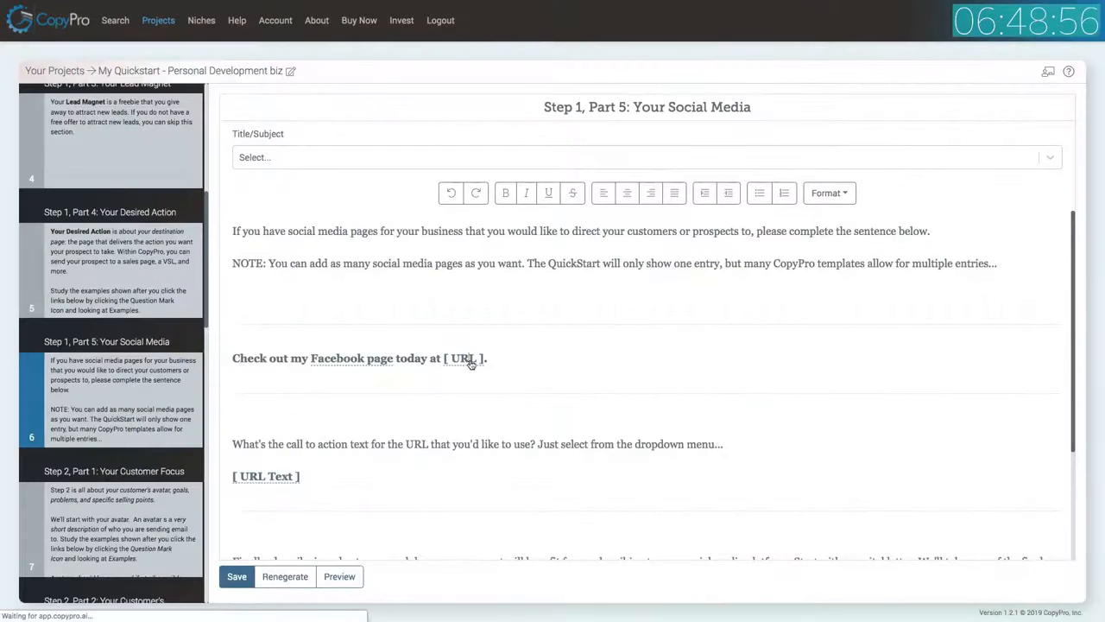
left_click(470, 363)
left_click(428, 93)
left_click(427, 138)
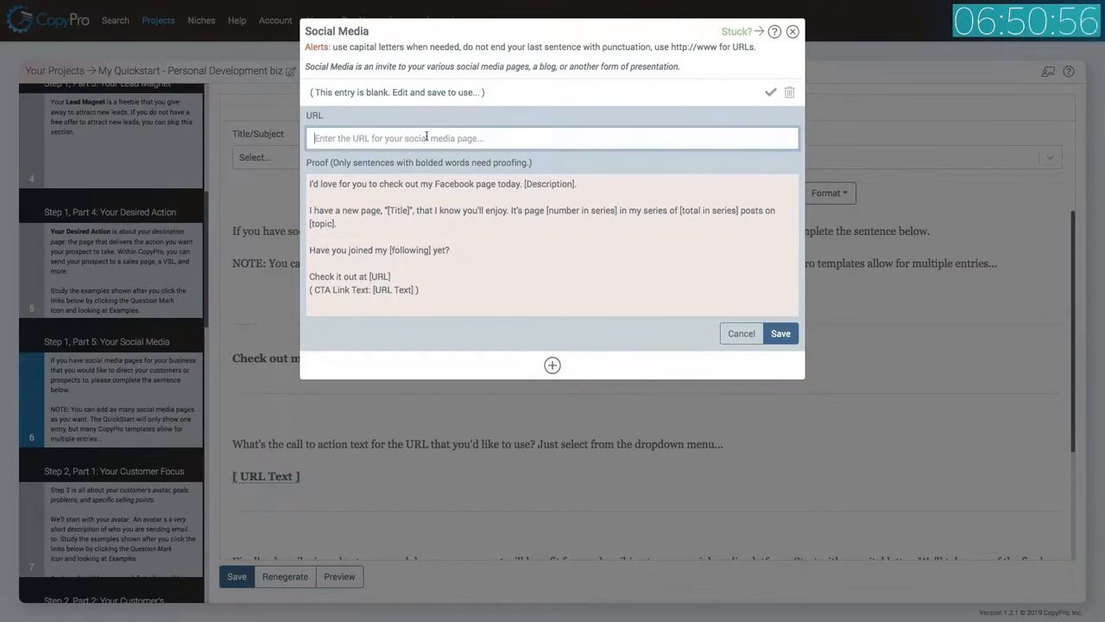
type("http://")
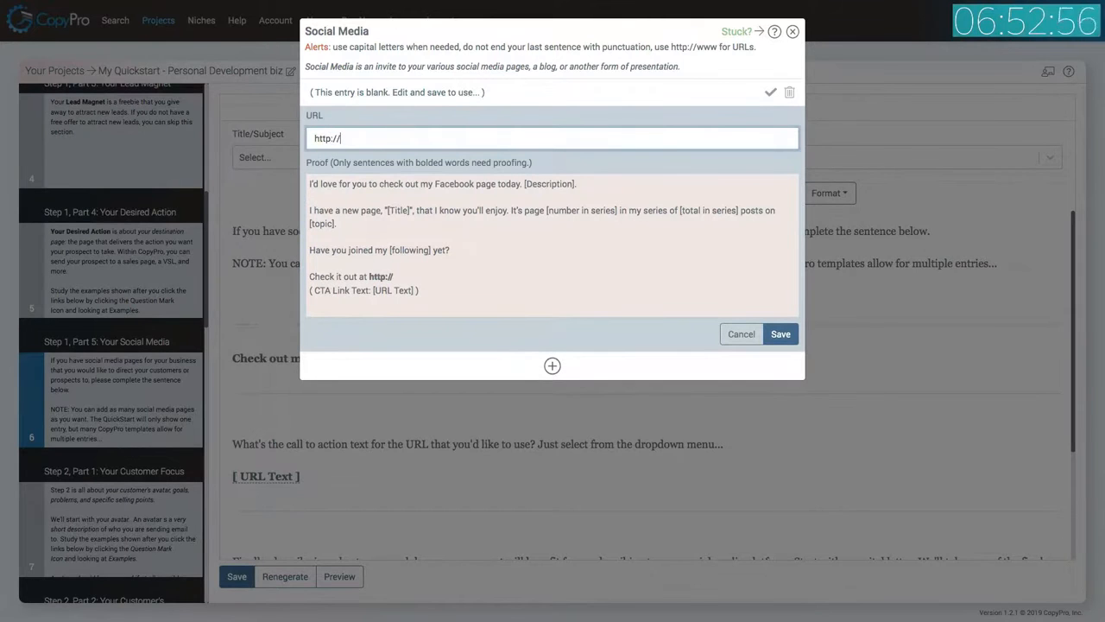
type("www.JohnDoeSystem.com/")
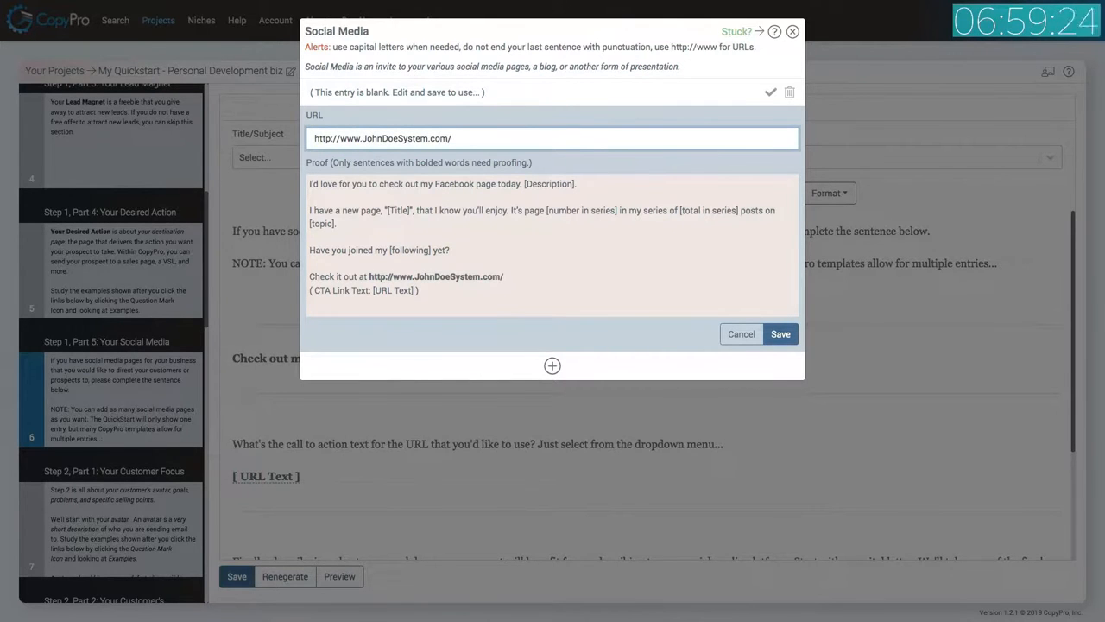
type("facebook")
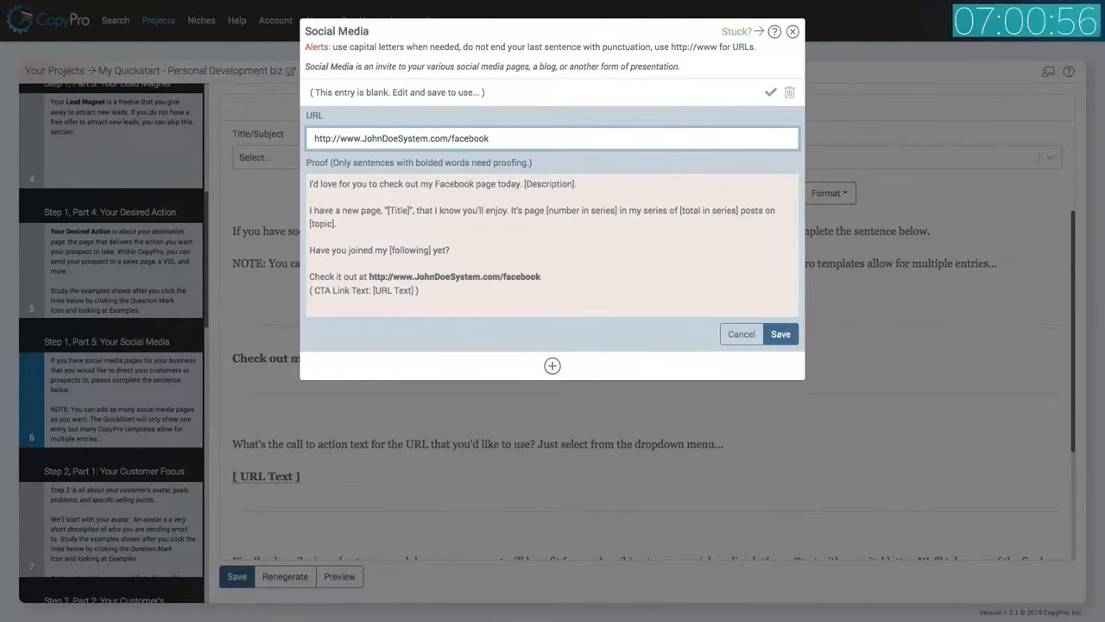
left_click(790, 335)
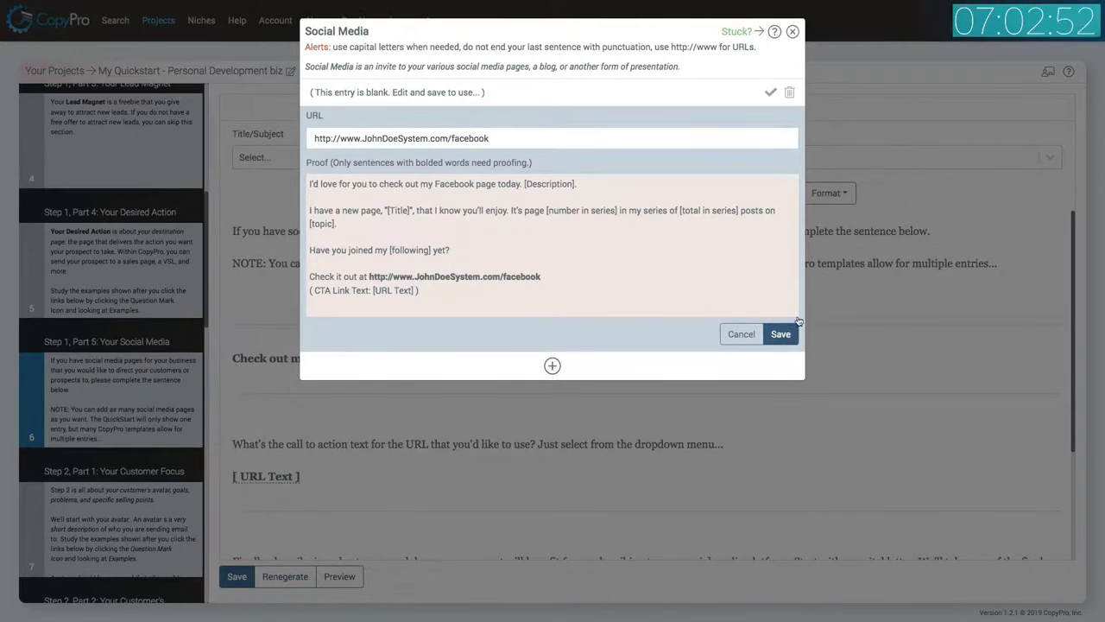
left_click(771, 93)
Choose 'Go Now' as the social media call to action text and save it into the template.
scroll(313, 440, "down", 1)
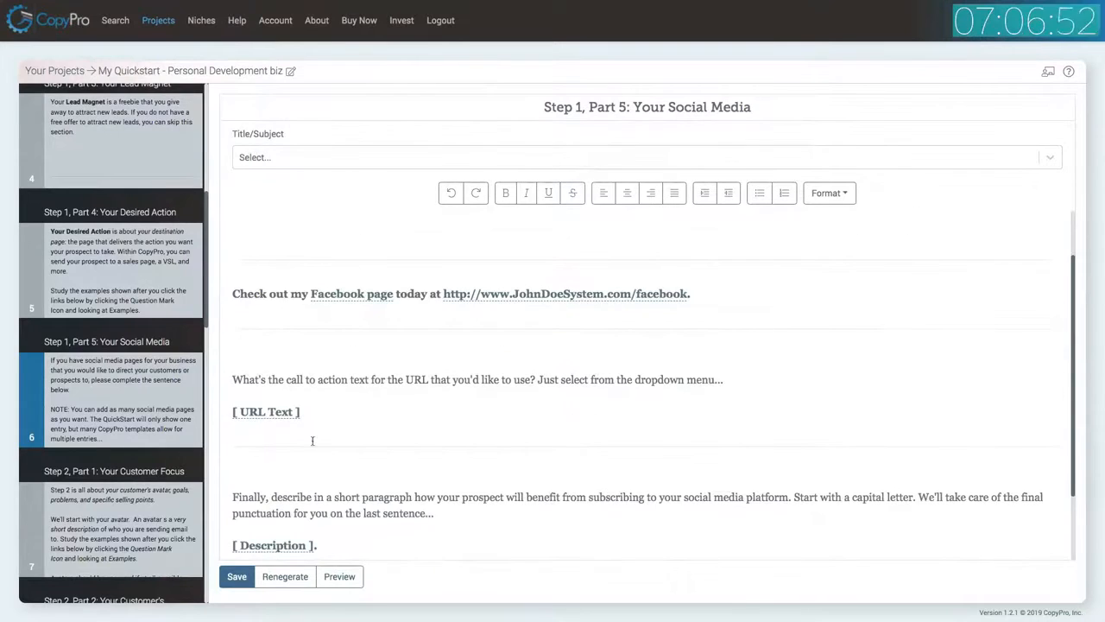
left_click(264, 412)
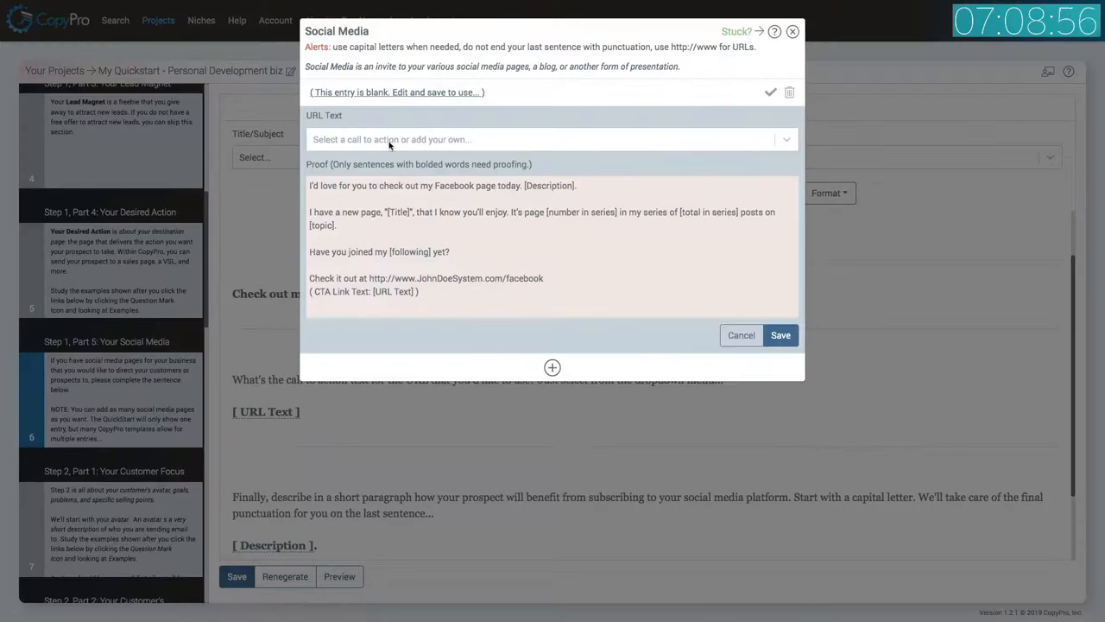
left_click(387, 147)
left_click(351, 177)
left_click(780, 337)
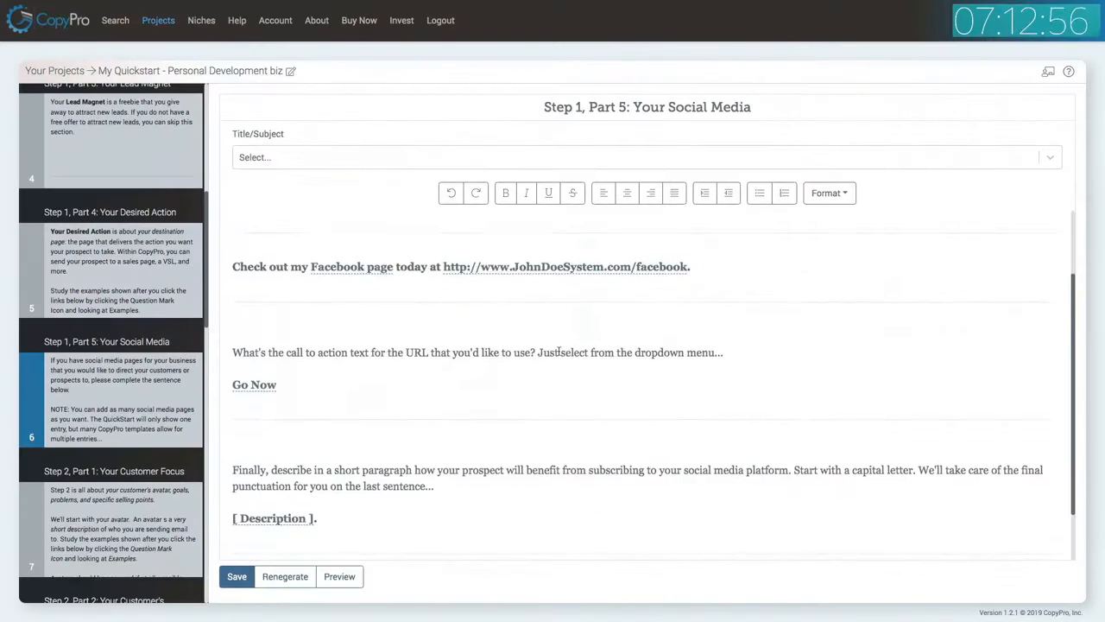
Enter the social media description 'I'll be posting daily tips on personal development, social interaction, persuasion, charisma, and more. Plus I'll answer your questions weekly' and place it.
scroll(559, 351, "down", 2)
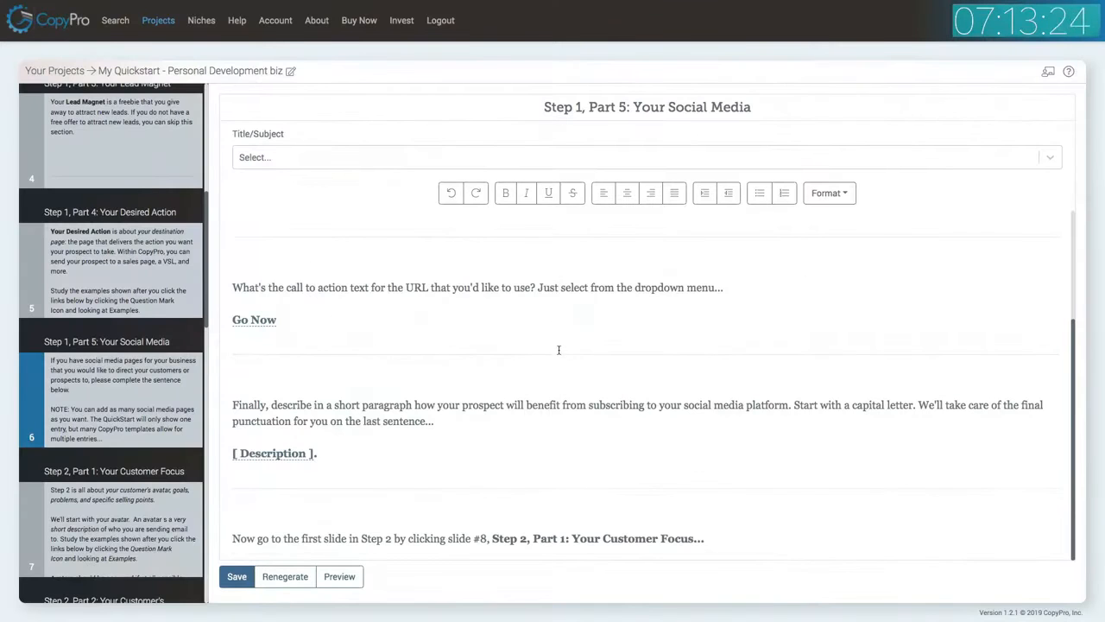
left_click(290, 455)
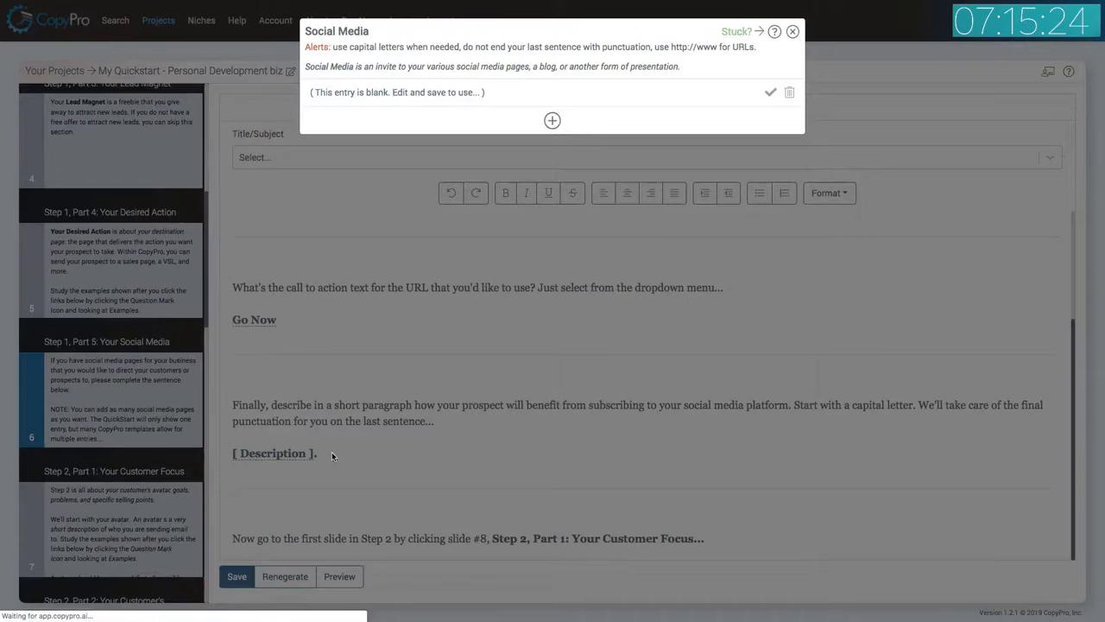
left_click(444, 94)
left_click(385, 140)
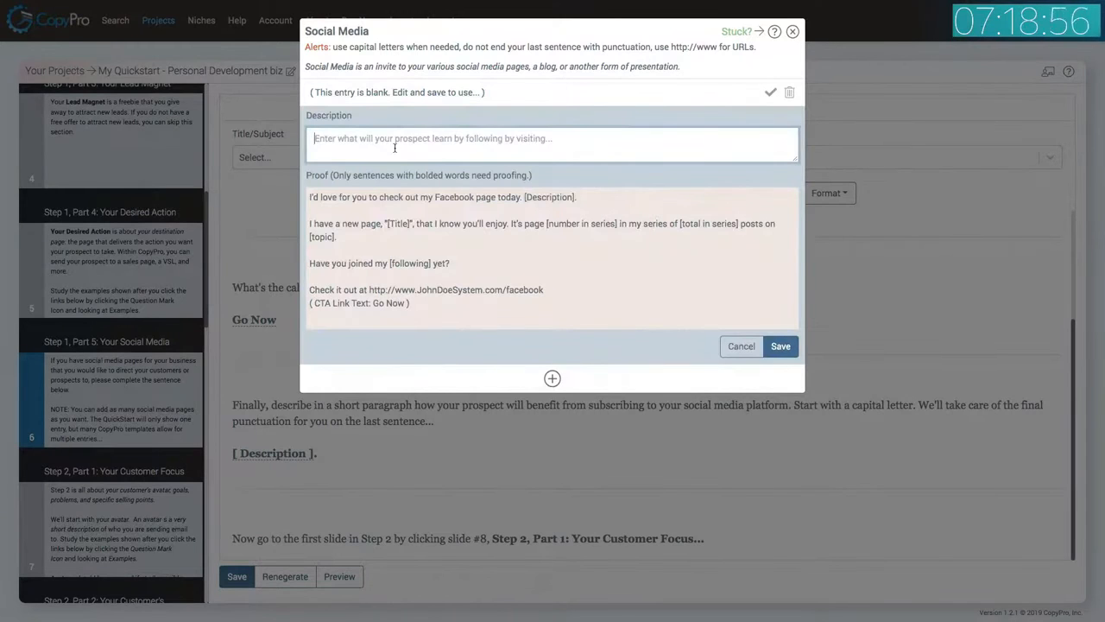
type("I'll be posting")
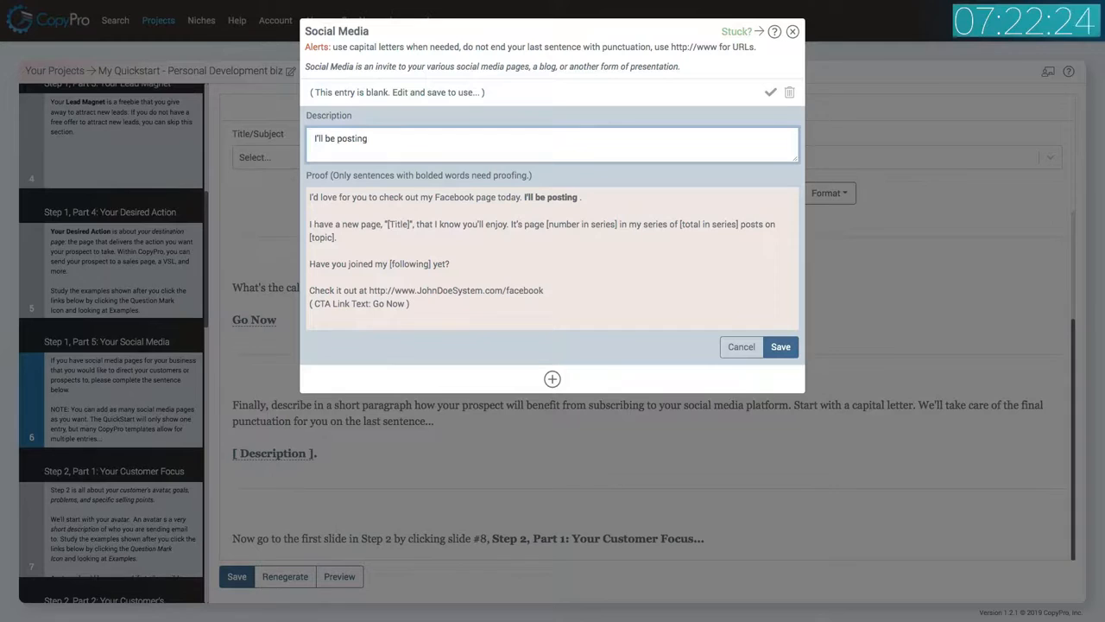
type("daily")
key("BackSpace")
key("BackSpace")
type("ips on personal ")
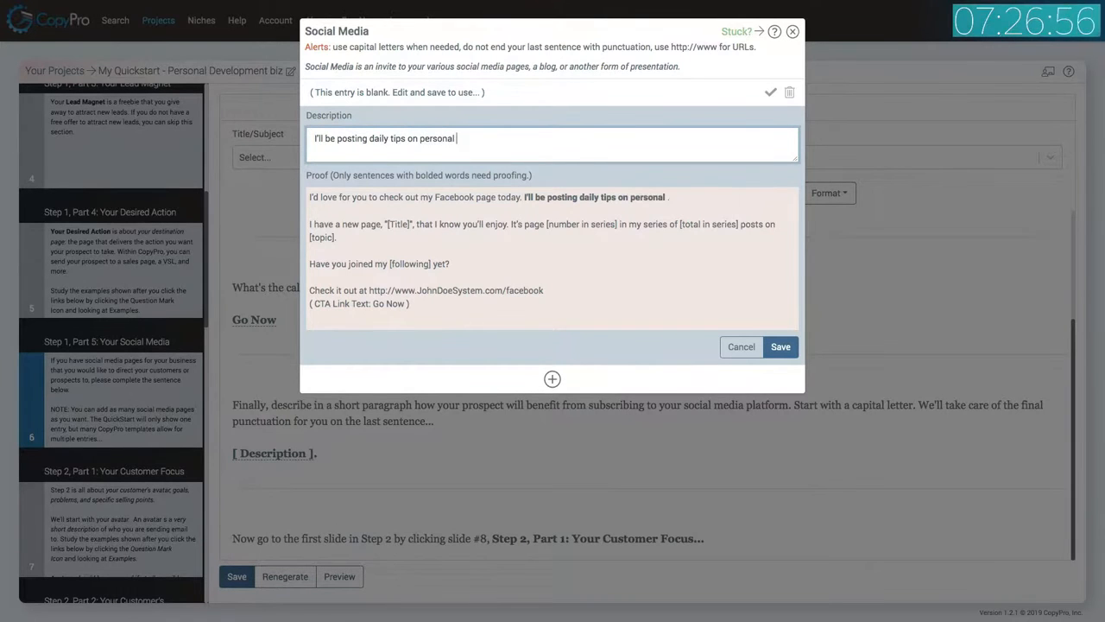
type("development, social intereaction,")
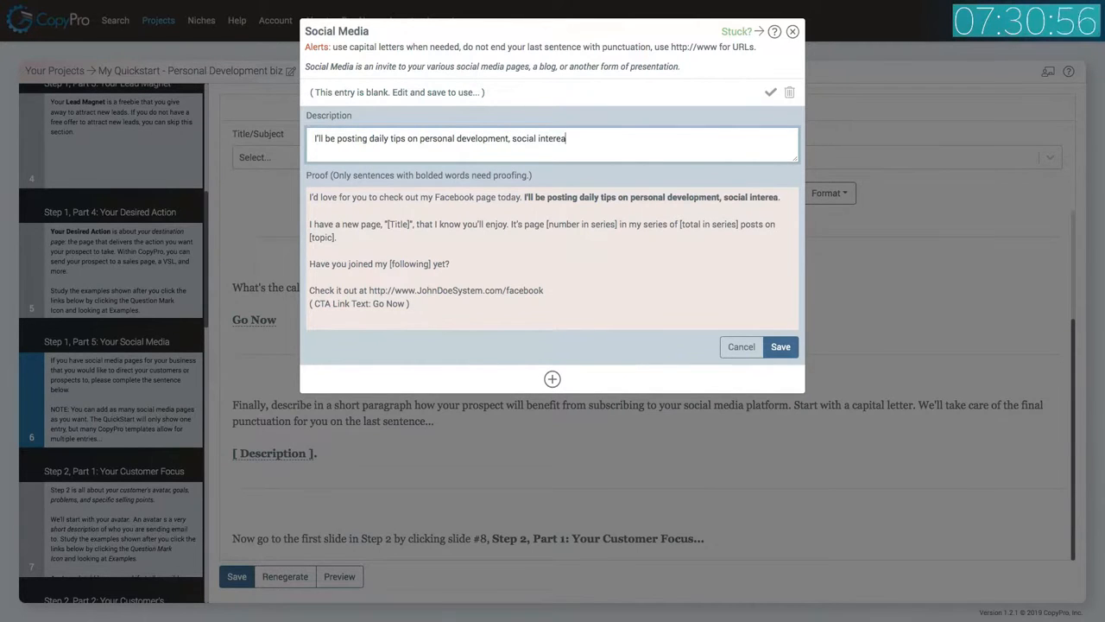
key("BackSpace")
key("BackSpace")
key("BackSpace")
key("BackSpace")
key("BackSpace")
key("BackSpace")
key("BackSpace")
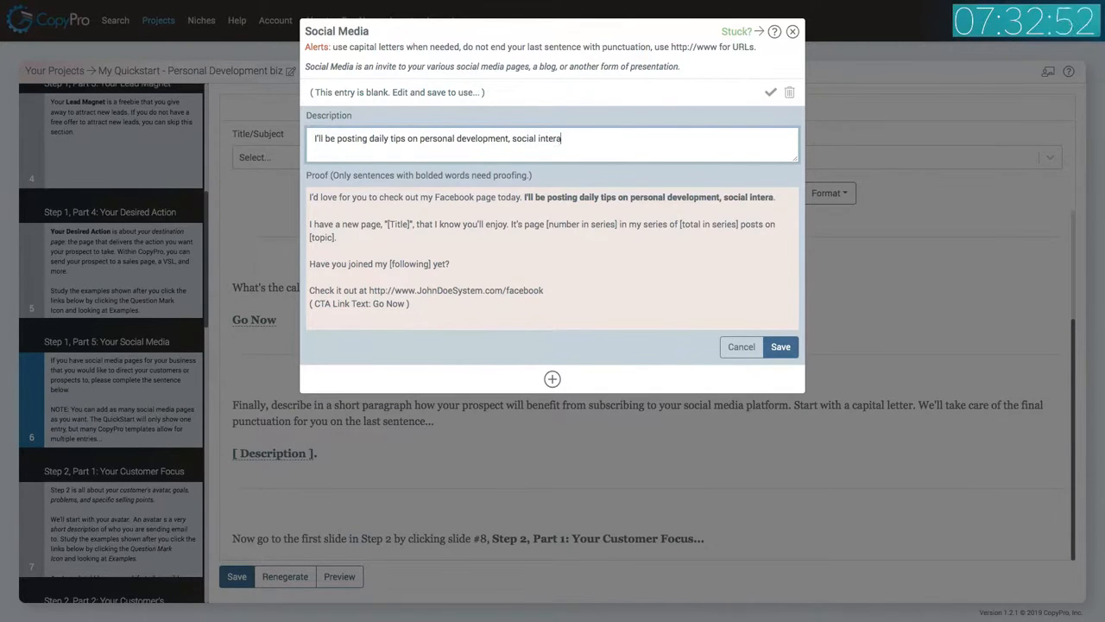
type("ction, ")
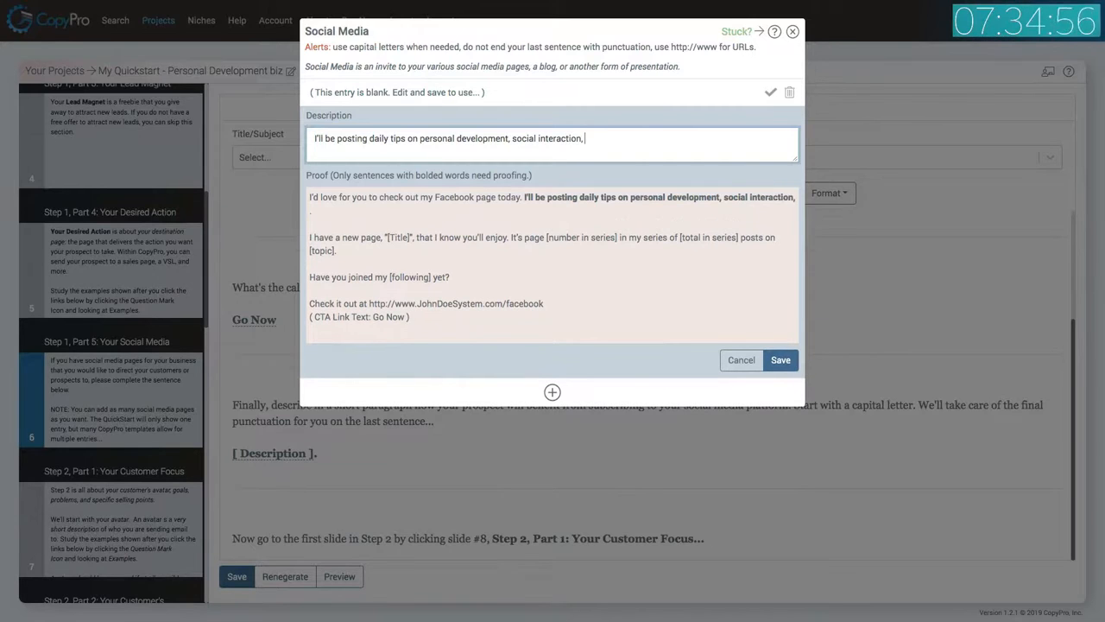
type("persuasion")
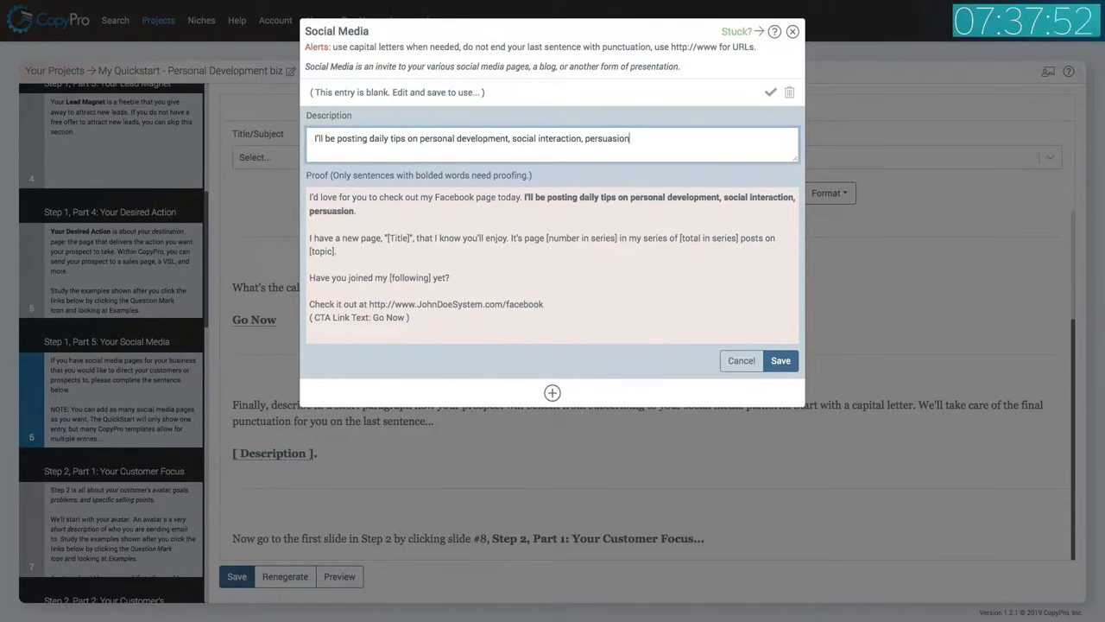
type(", charisma, and more")
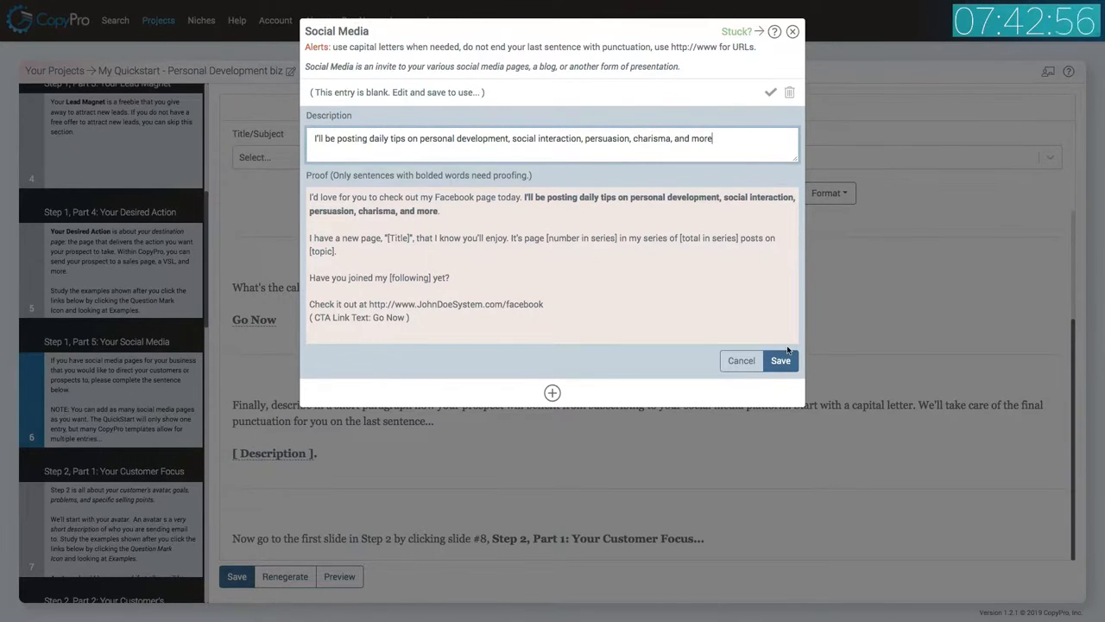
type(". Plus I'll o")
type("nswer your questions")
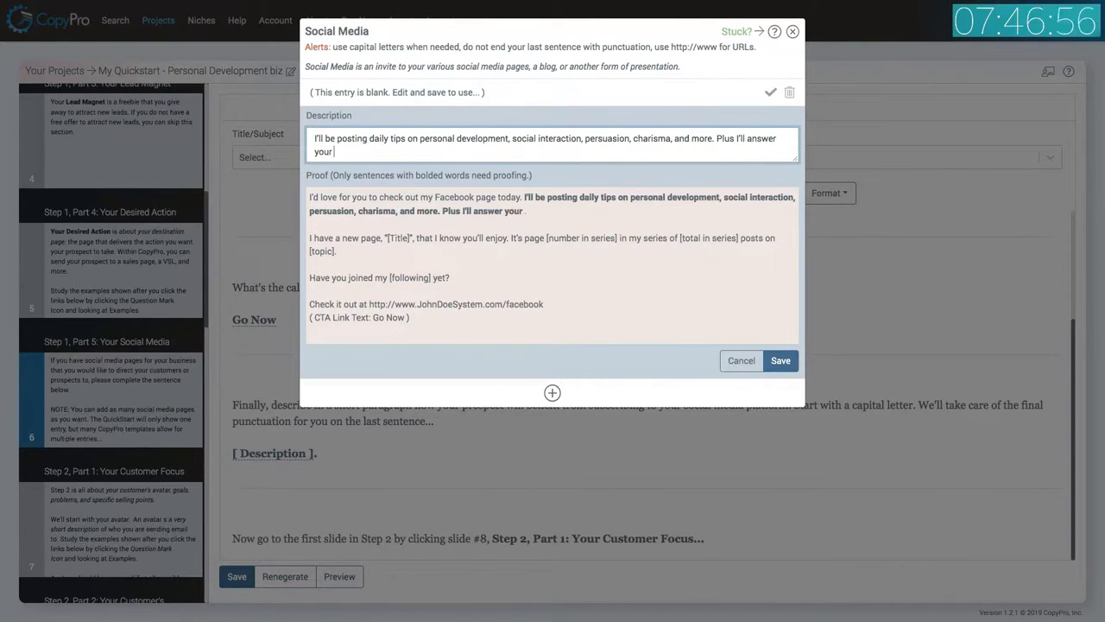
type("weekly")
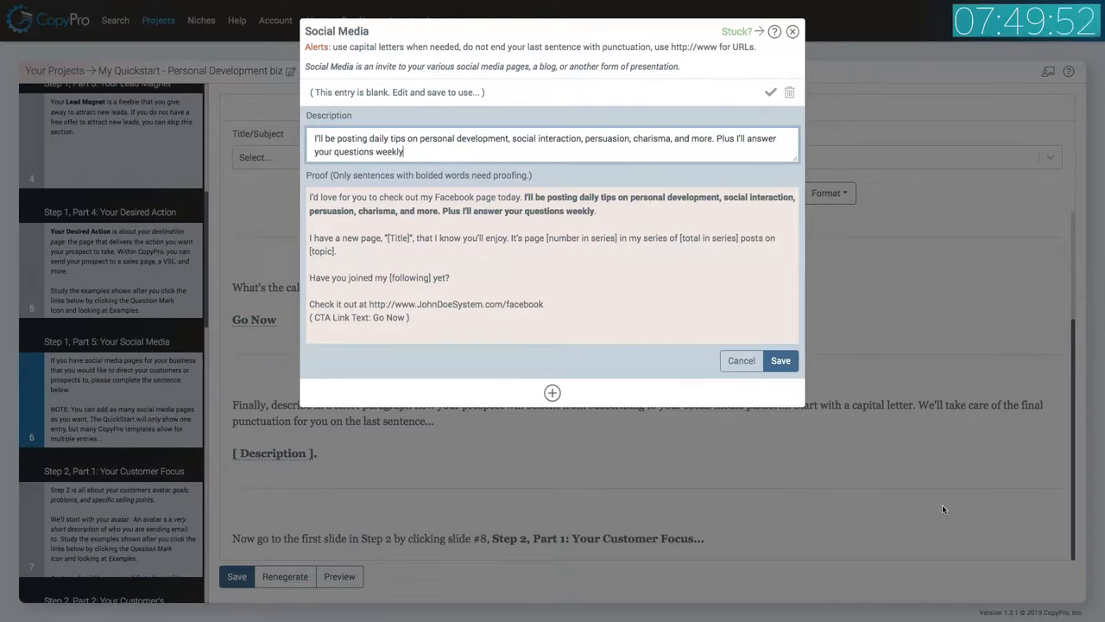
left_click(790, 366)
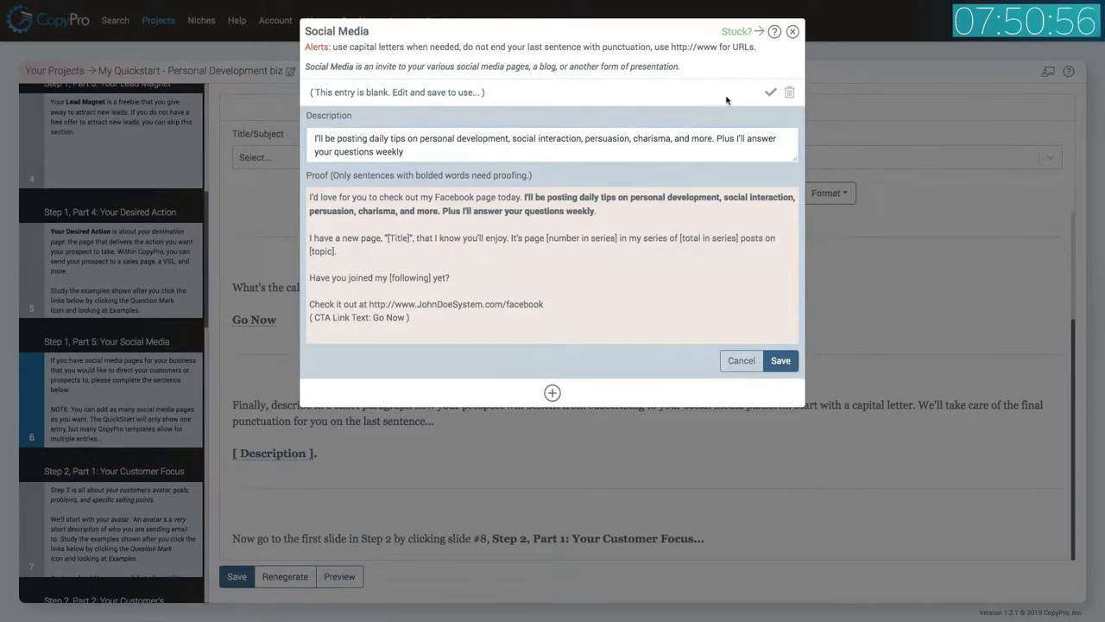
left_click(770, 93)
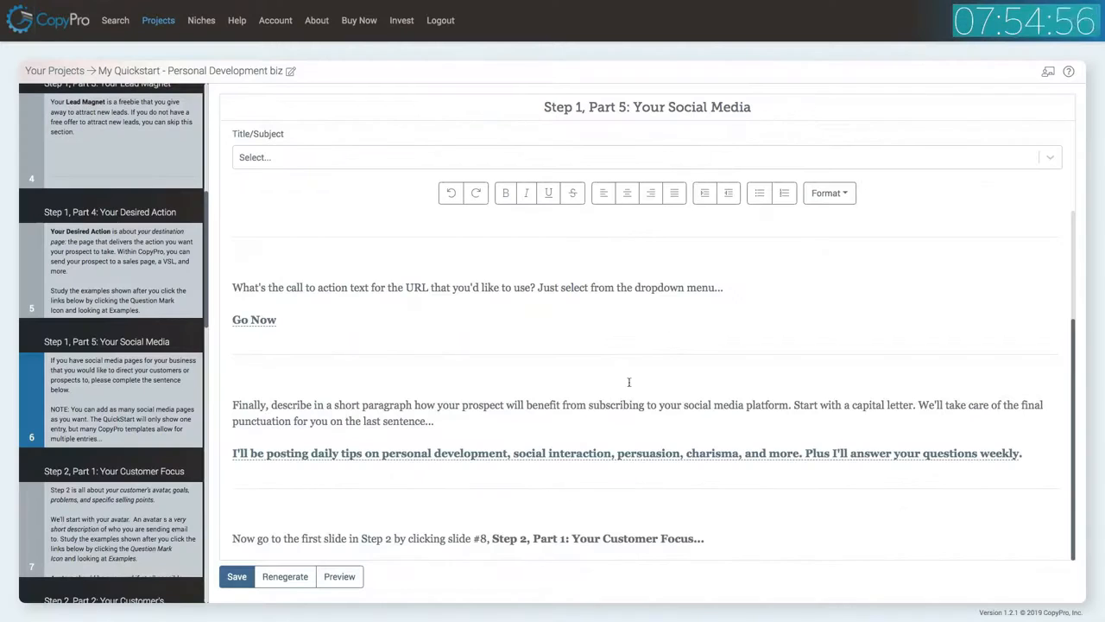
Save the Social Media slide and open the Preview (All) slide.
left_click(246, 577)
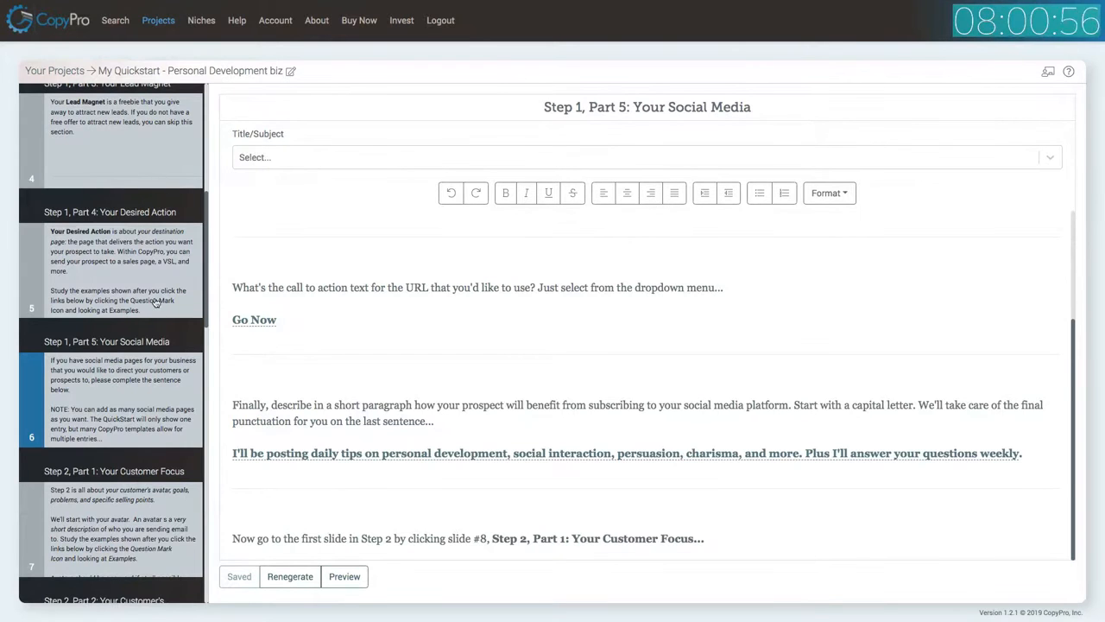
scroll(153, 285, "down", 1)
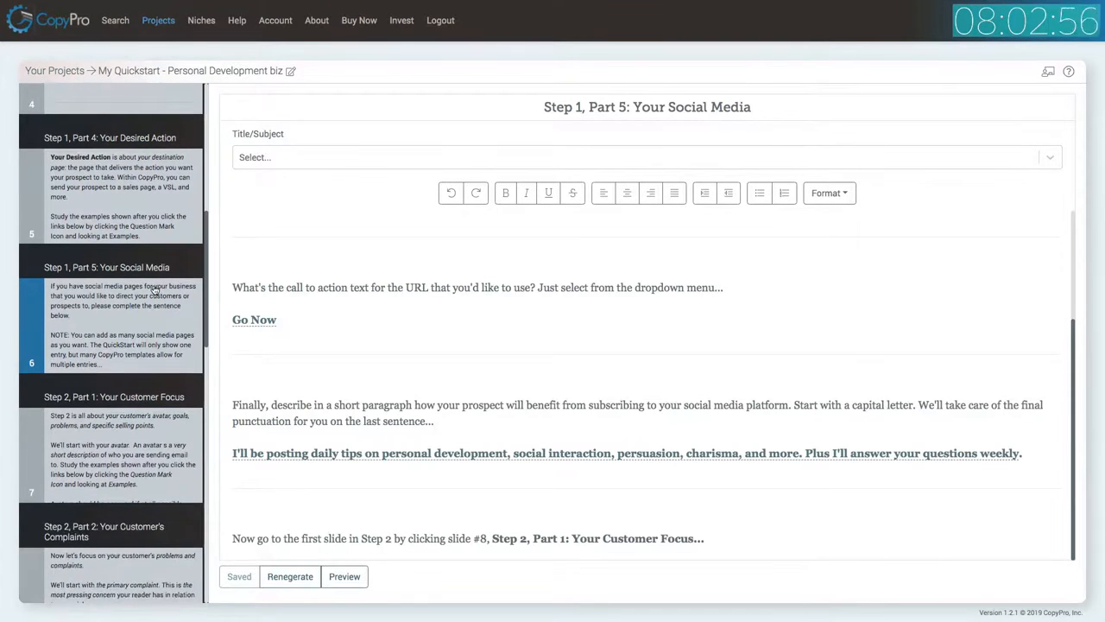
scroll(154, 289, "down", 12)
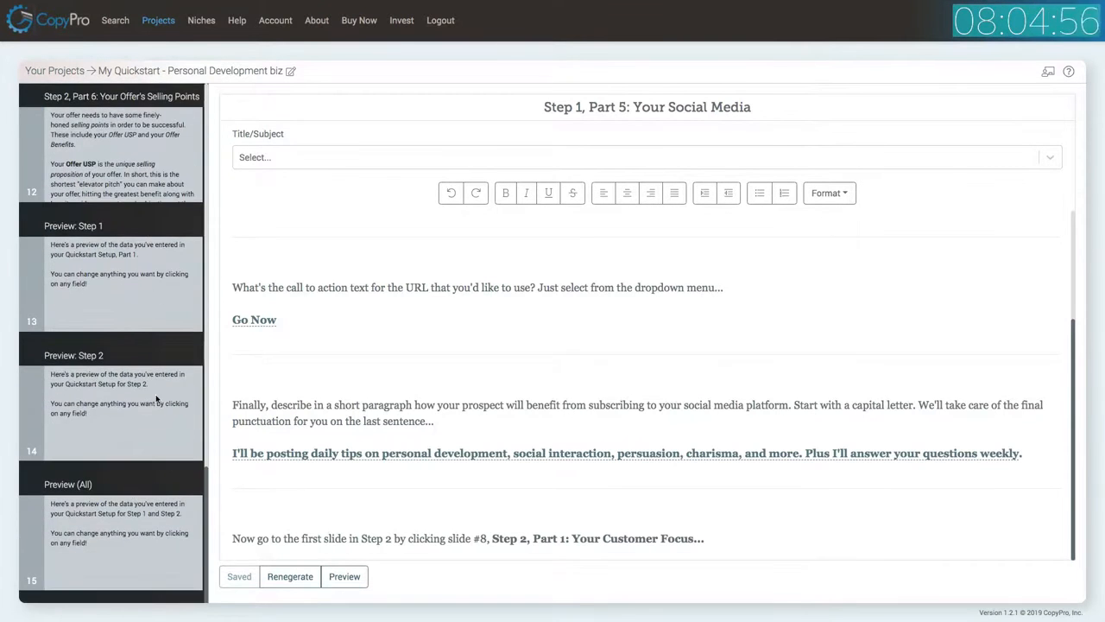
left_click(125, 526)
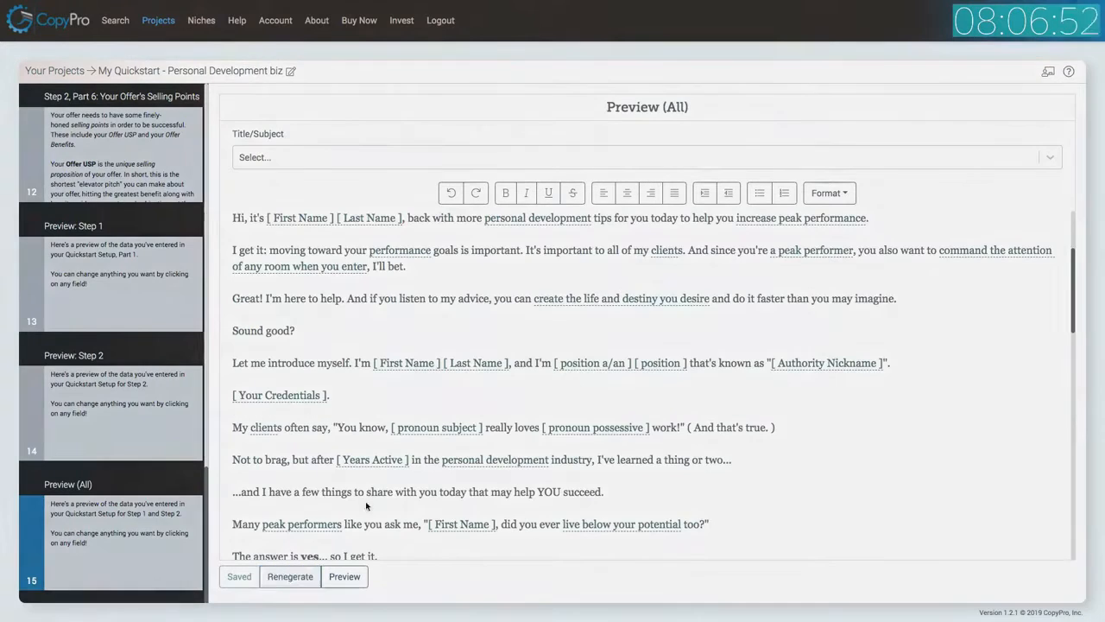
left_click(290, 576)
left_click(722, 85)
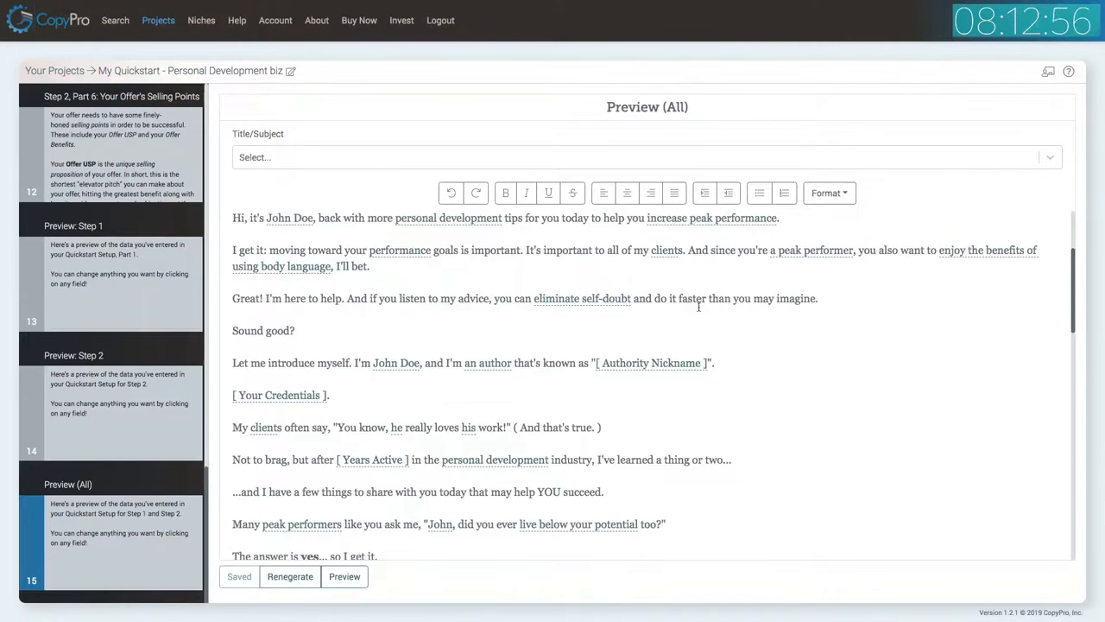
Return to slide 2 and set the Authority Nickname to The Confidence Master, placing it into the template.
scroll(700, 304, "down", 1)
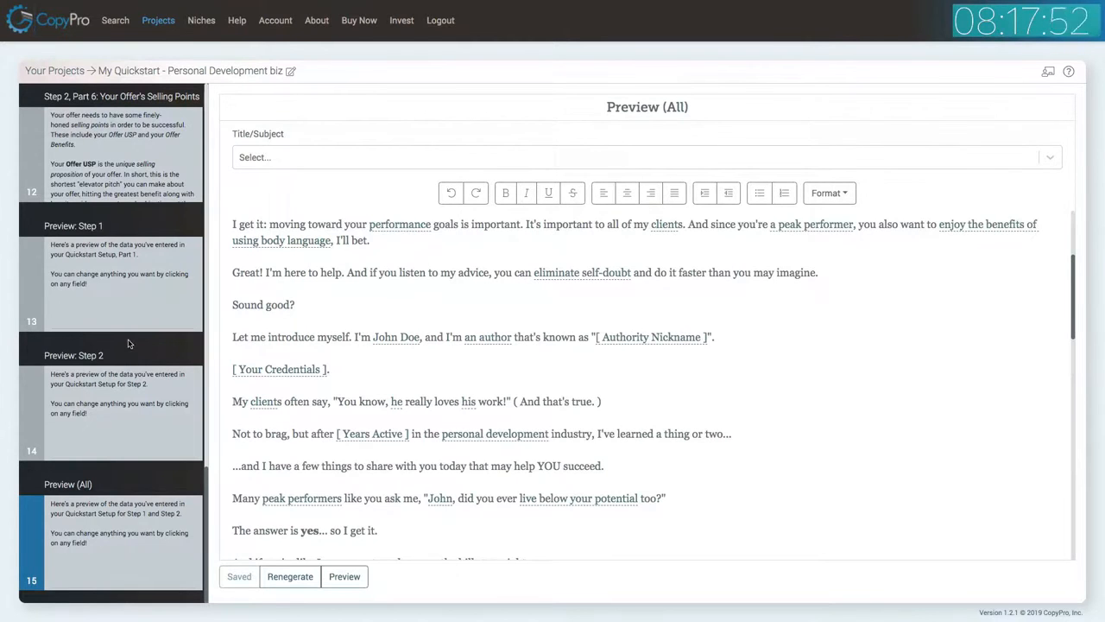
scroll(127, 341, "up", 15)
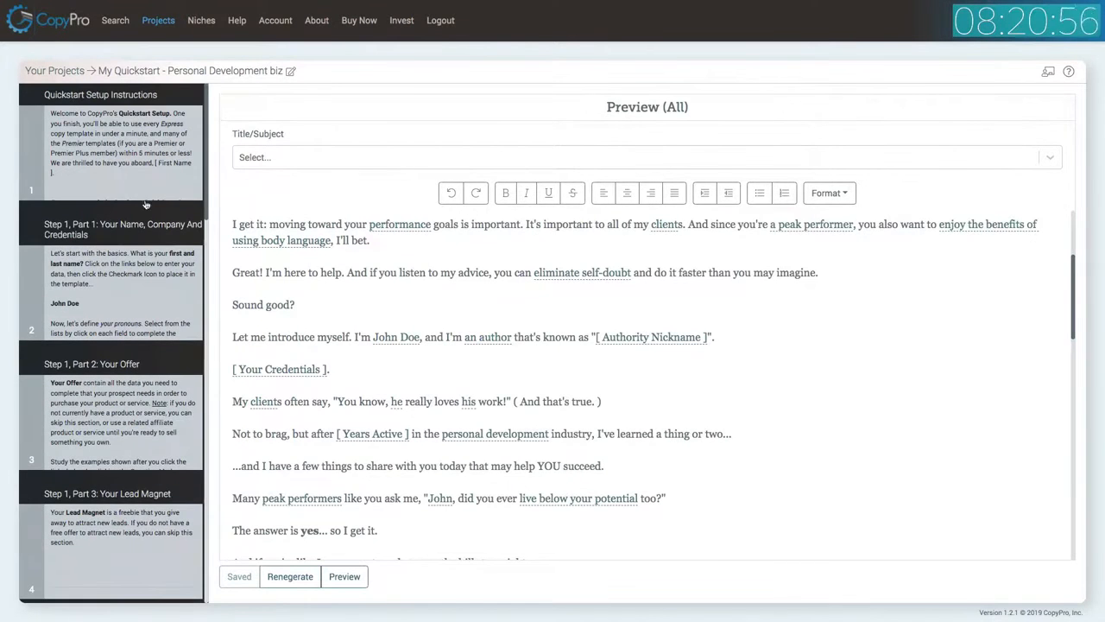
left_click(115, 279)
scroll(441, 305, "down", 10)
scroll(441, 309, "down", 4)
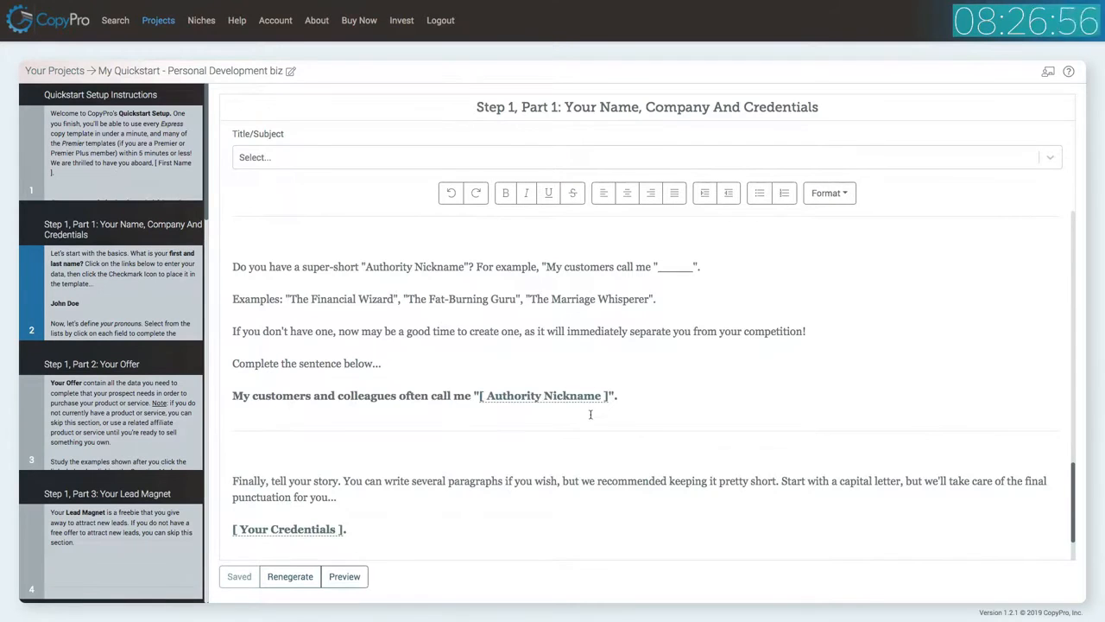
left_click(544, 395)
left_click(437, 128)
type("The Confidence Master")
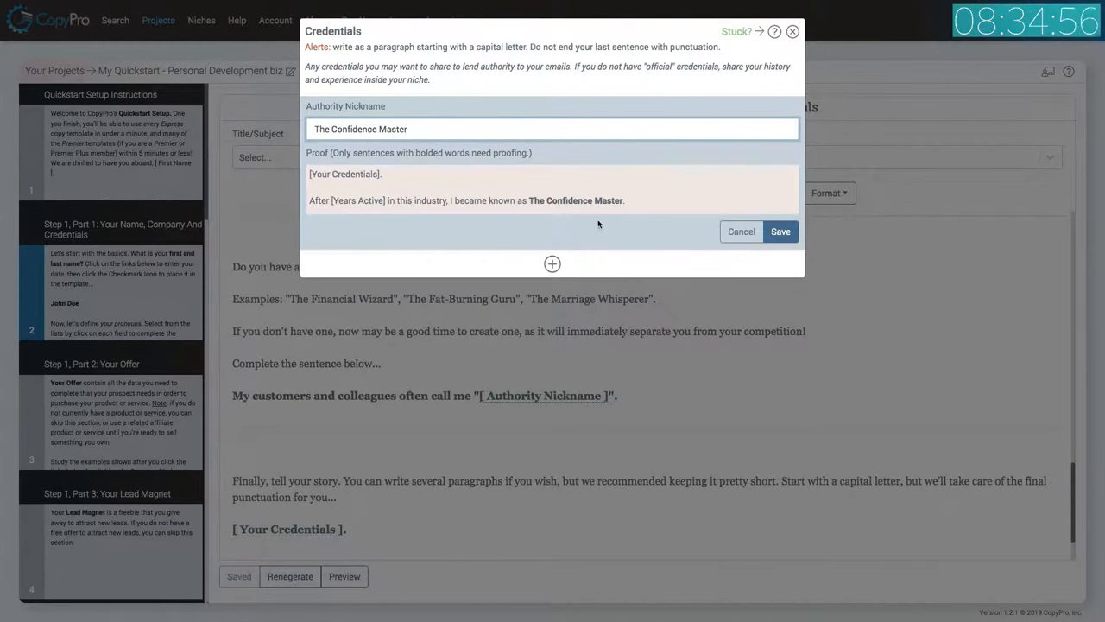
left_click(785, 232)
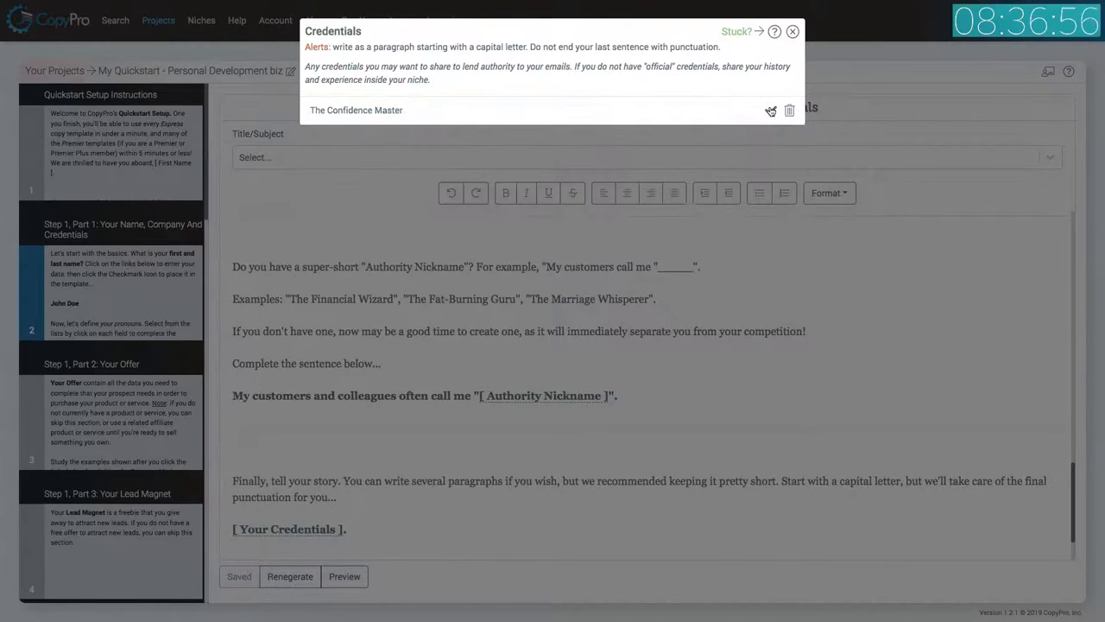
left_click(770, 110)
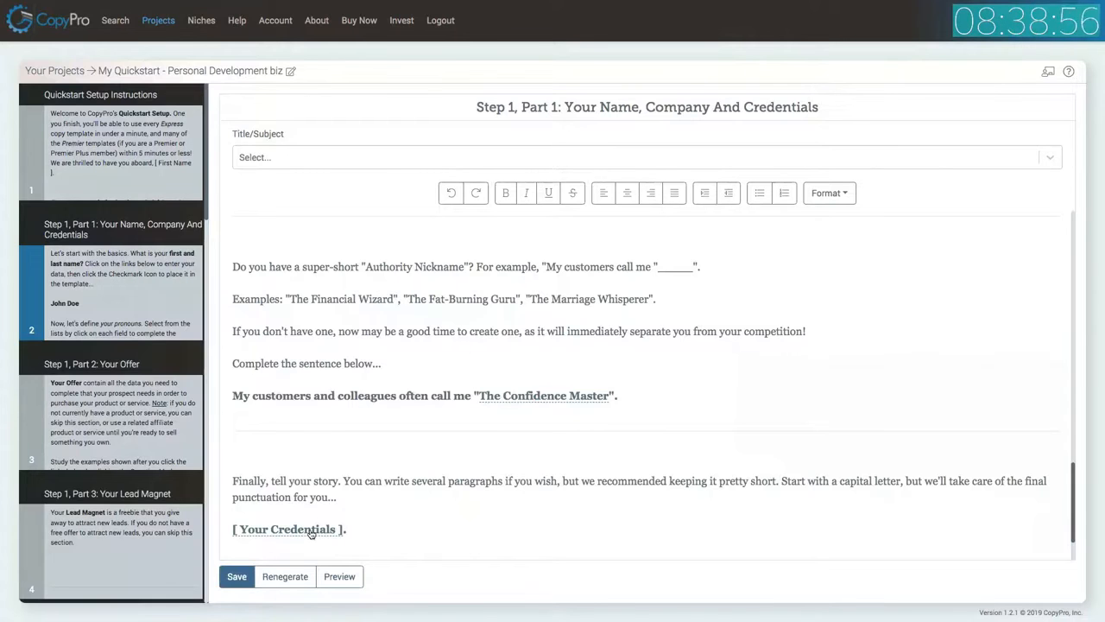
Enter Your Credentials: 'I've spend the past 17 years perfecting the art of natural charisma and self-confidence', plus working with celebrities to business owners nationwide; place it.
left_click(311, 534)
left_click(453, 112)
left_click(438, 160)
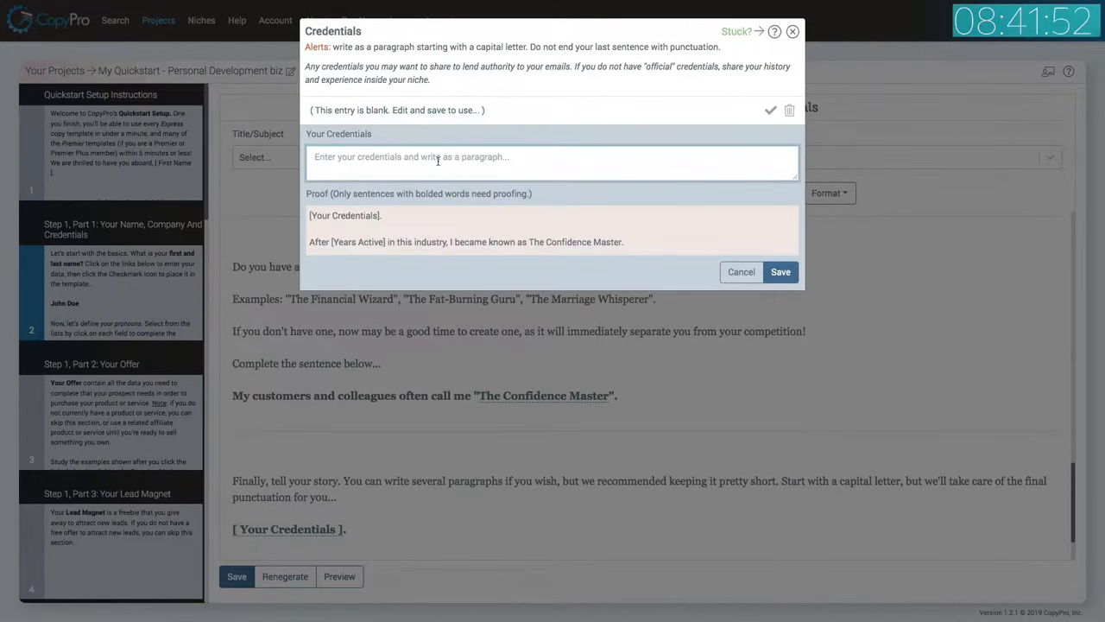
type("I've")
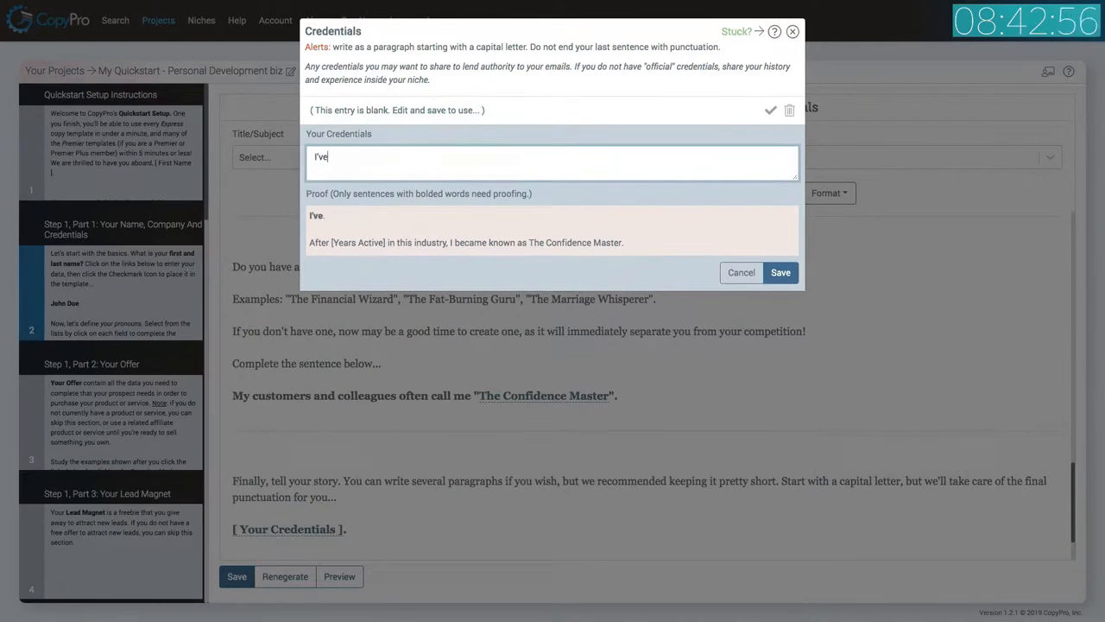
type(" spend the past 17 years perfecting the art of natural charism")
key("BackSpace")
key("BackSpace")
type("isma and ")
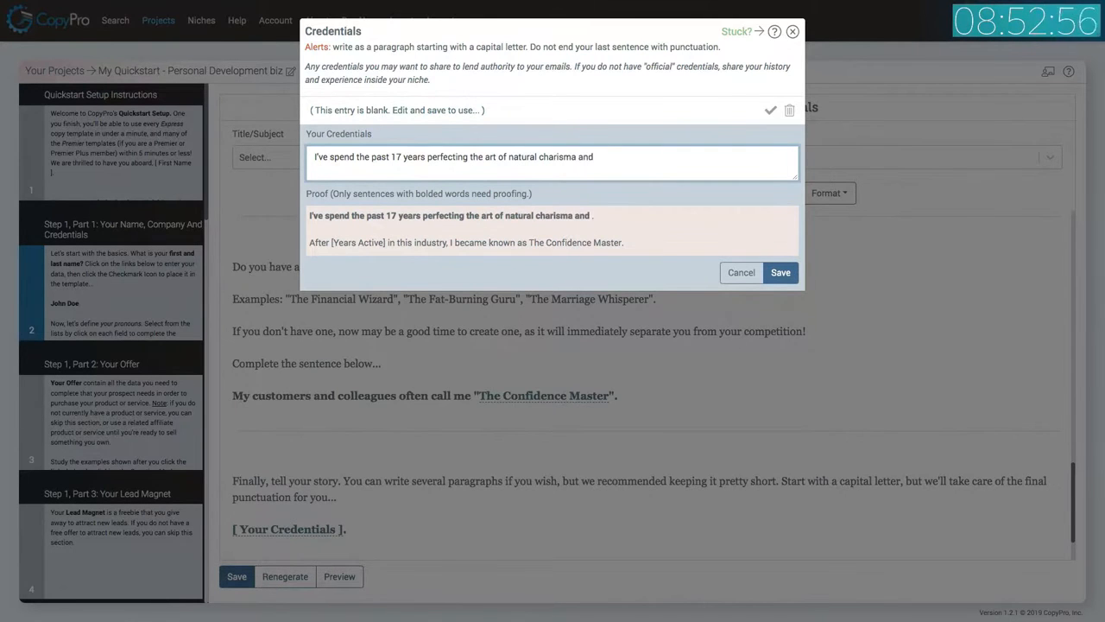
type("personal")
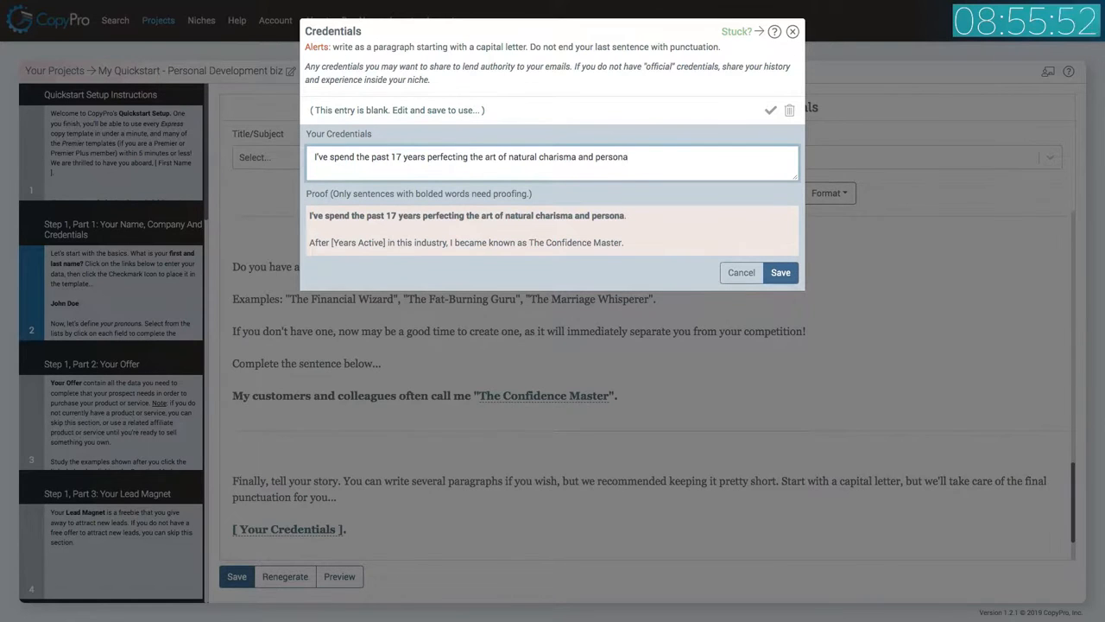
key("BackSpace")
key("BackSpace")
key("BackSpace")
key("BackSpace")
key("BackSpace")
key("BackSpace")
key("BackSpace")
key("BackSpace")
type("self-confidence")
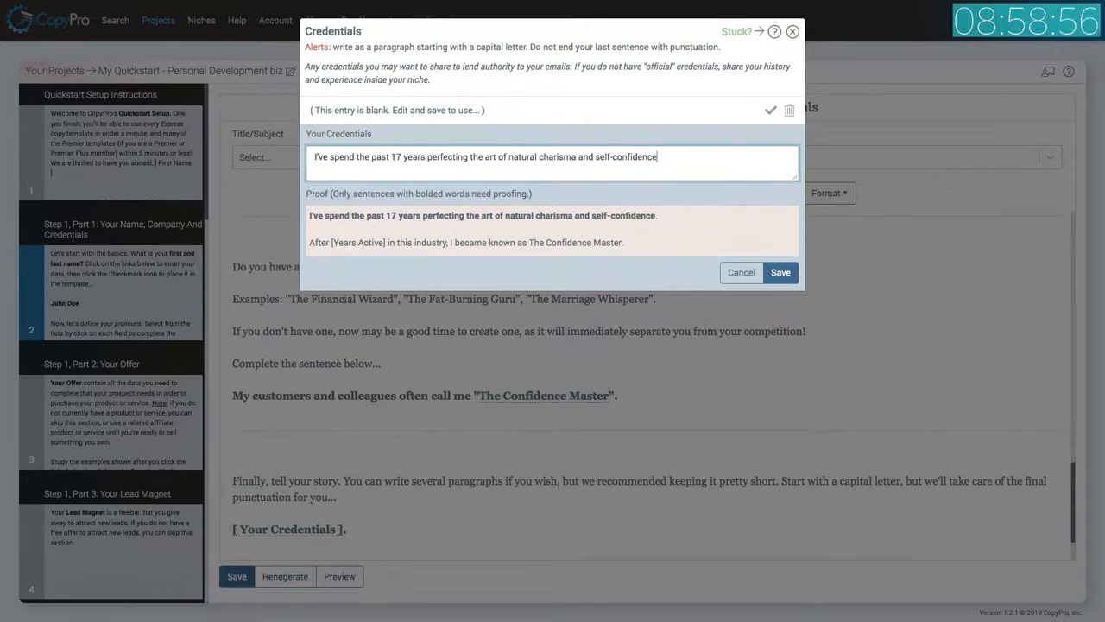
type(". I've worked with ")
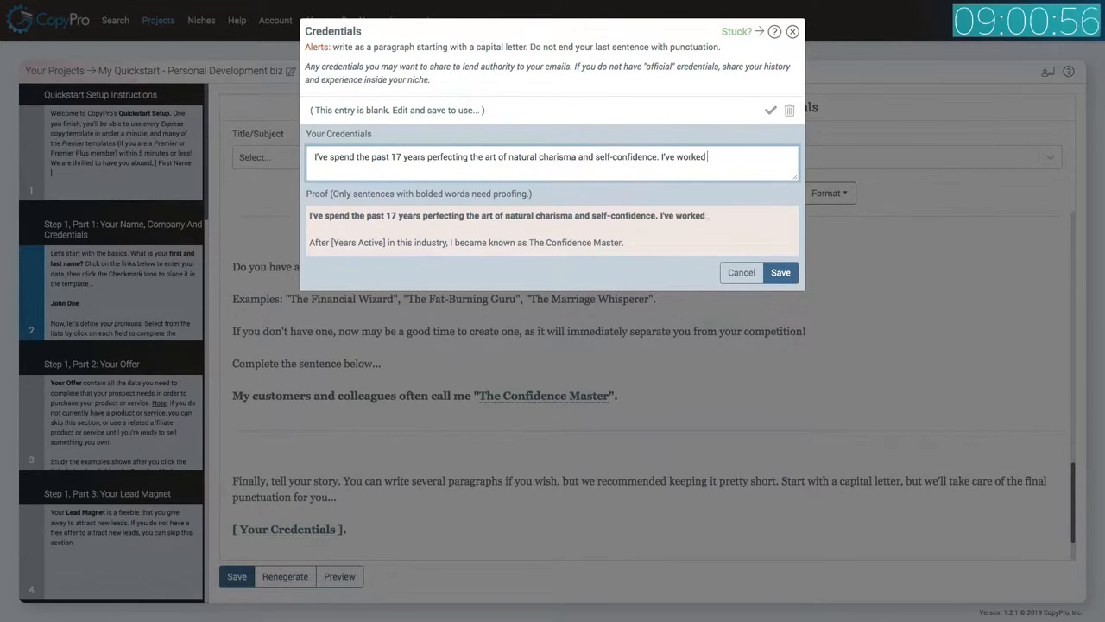
type("individuals ranging from")
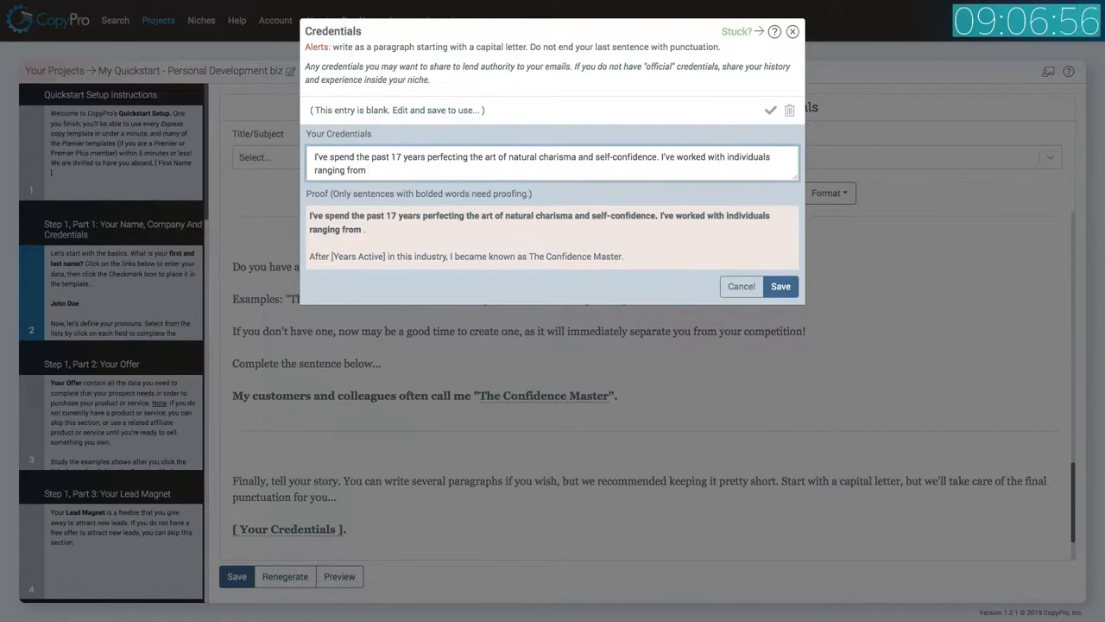
type("l")
type("ebrities to ")
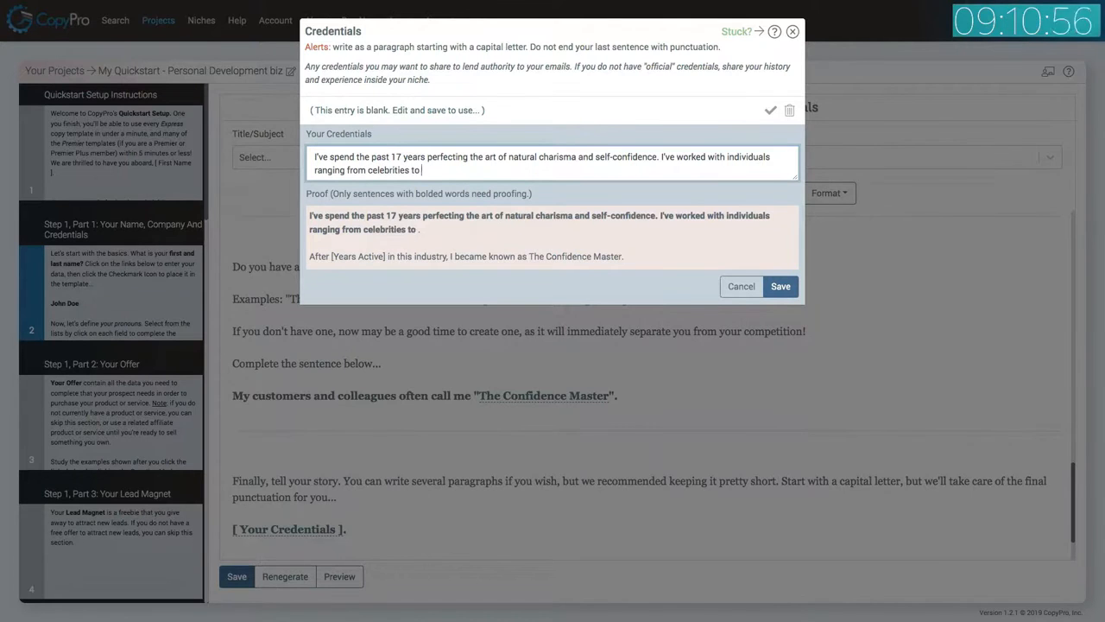
type("business owners")
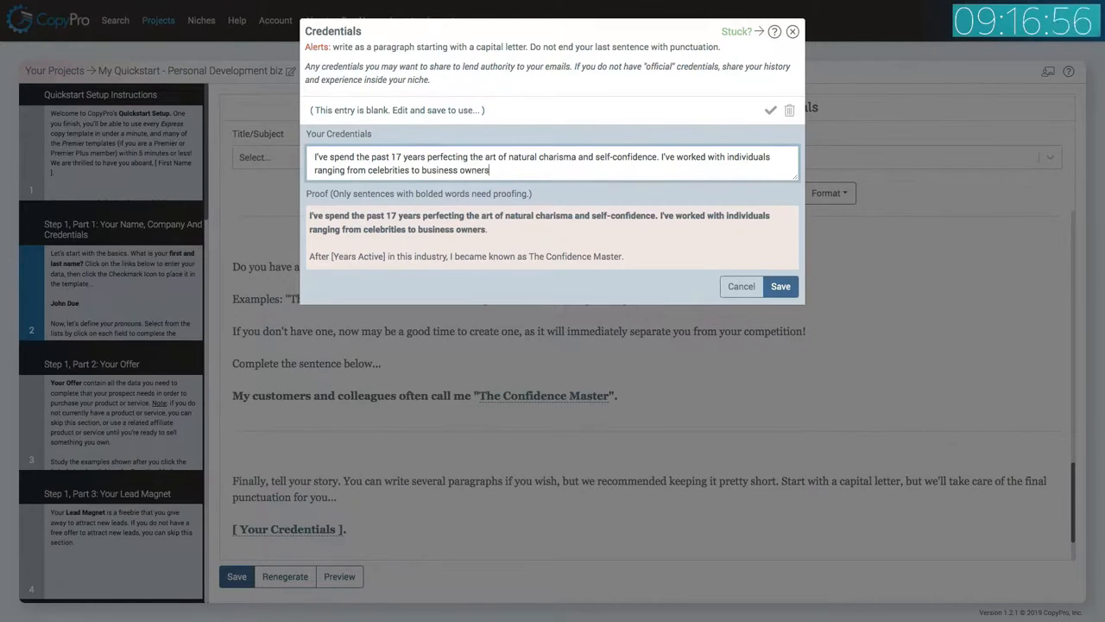
type(" and from all ")
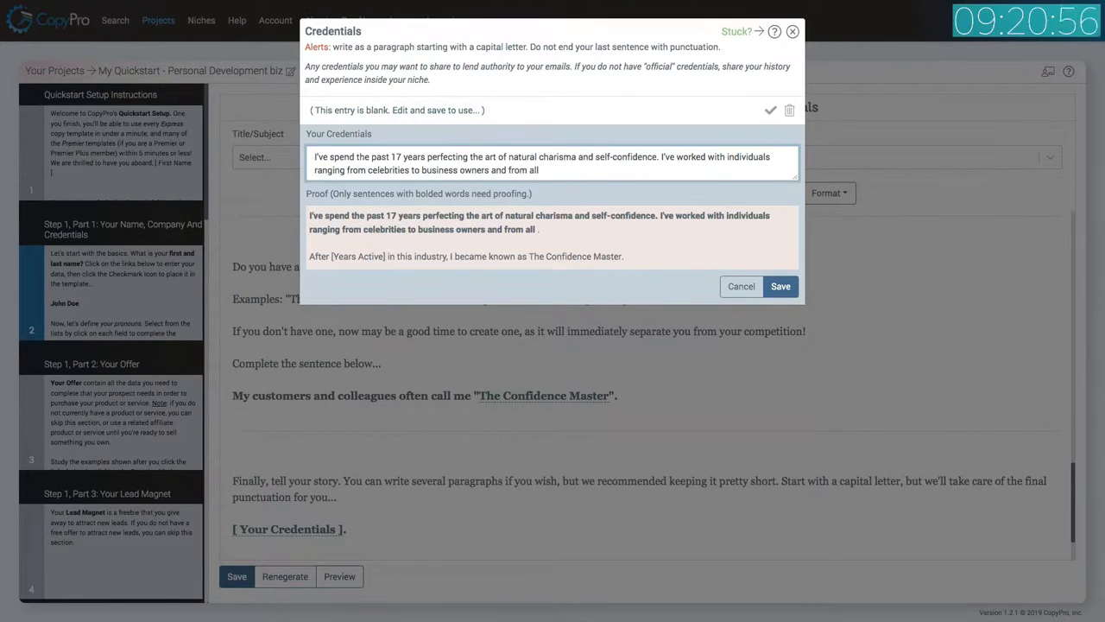
type("areas ")
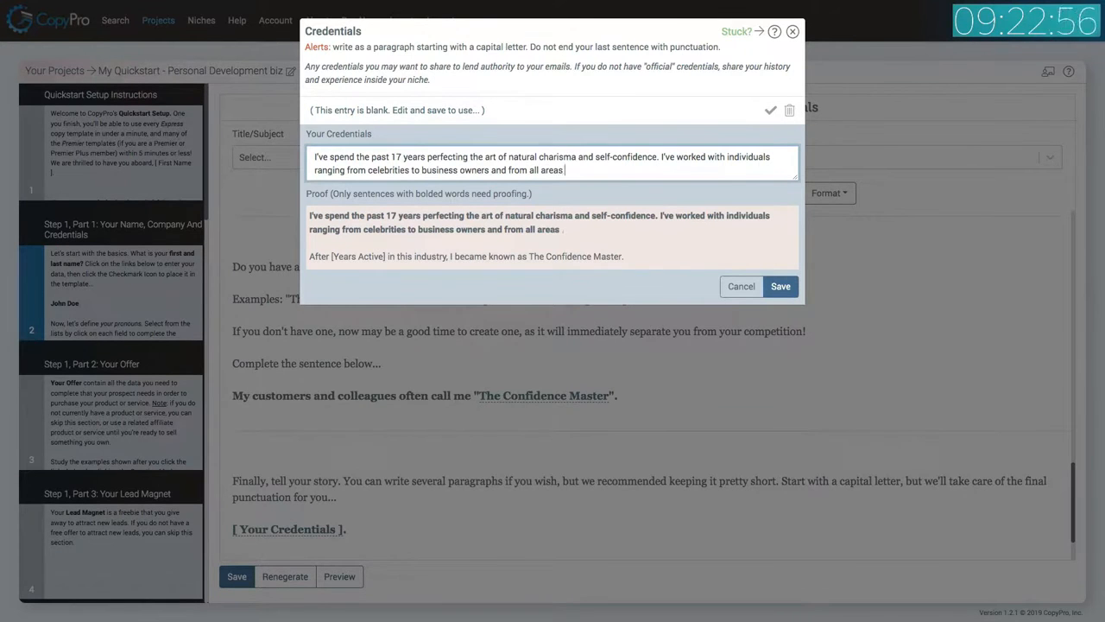
type("of the country")
key("BackSpace")
key("BackSpace")
key("BackSpace")
key("BackSpace")
key("BackSpace")
type("untry")
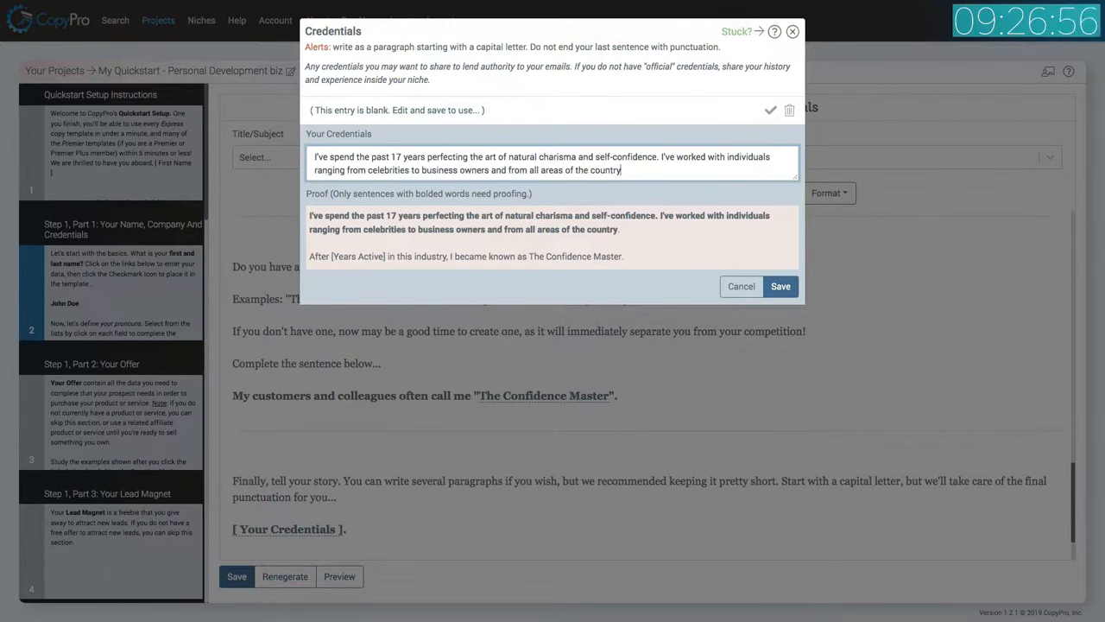
left_click(780, 287)
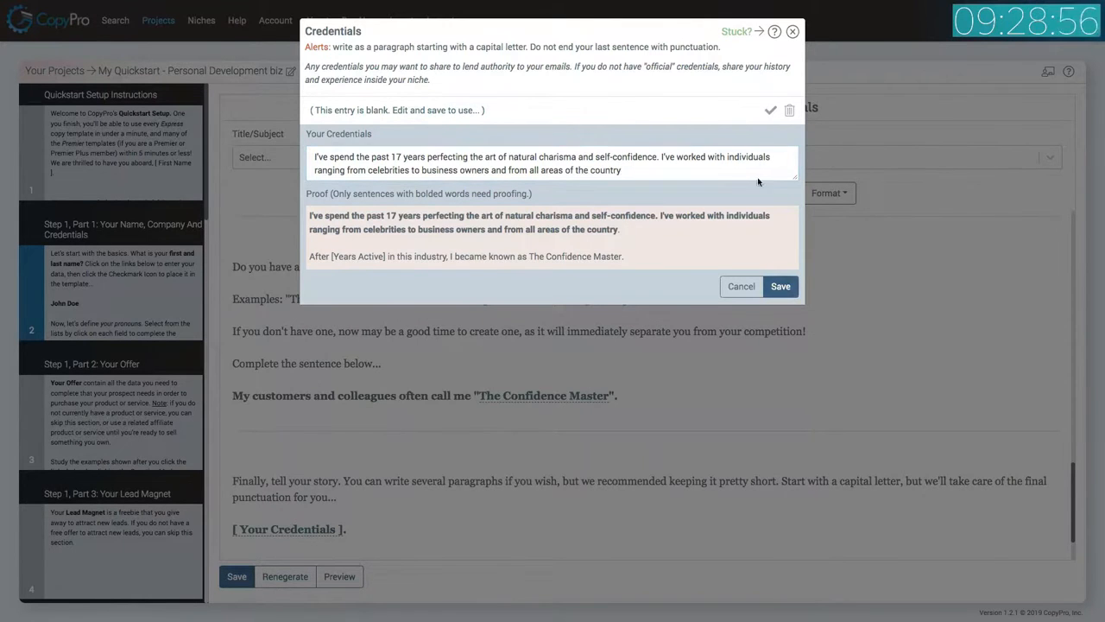
left_click(767, 121)
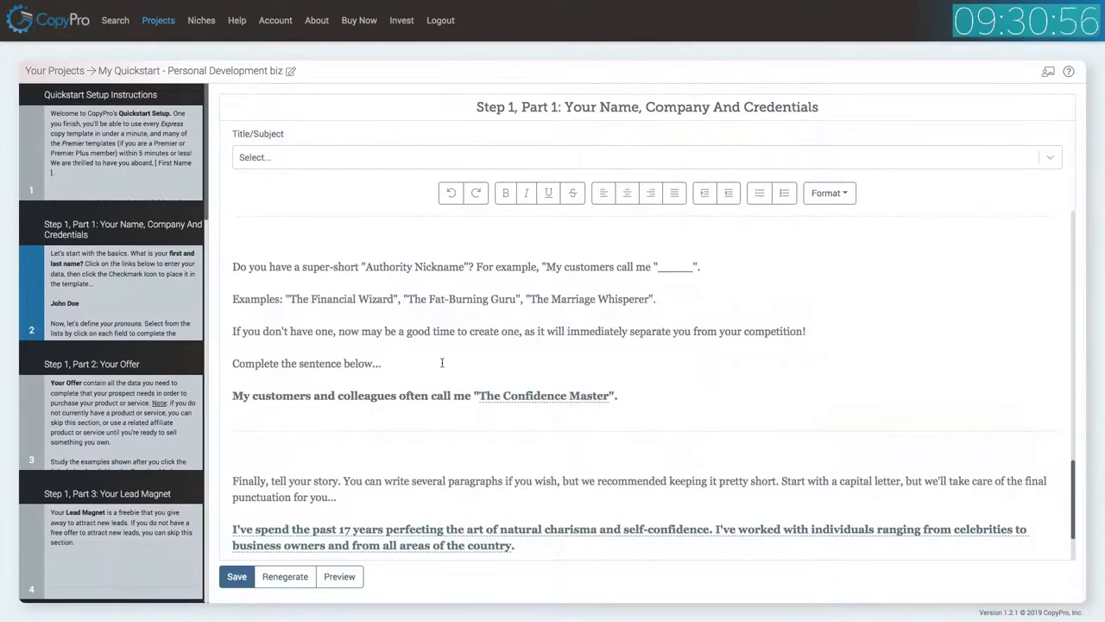
Set Years Active to 15 years, save it and place it into the template.
scroll(440, 363, "down", 2)
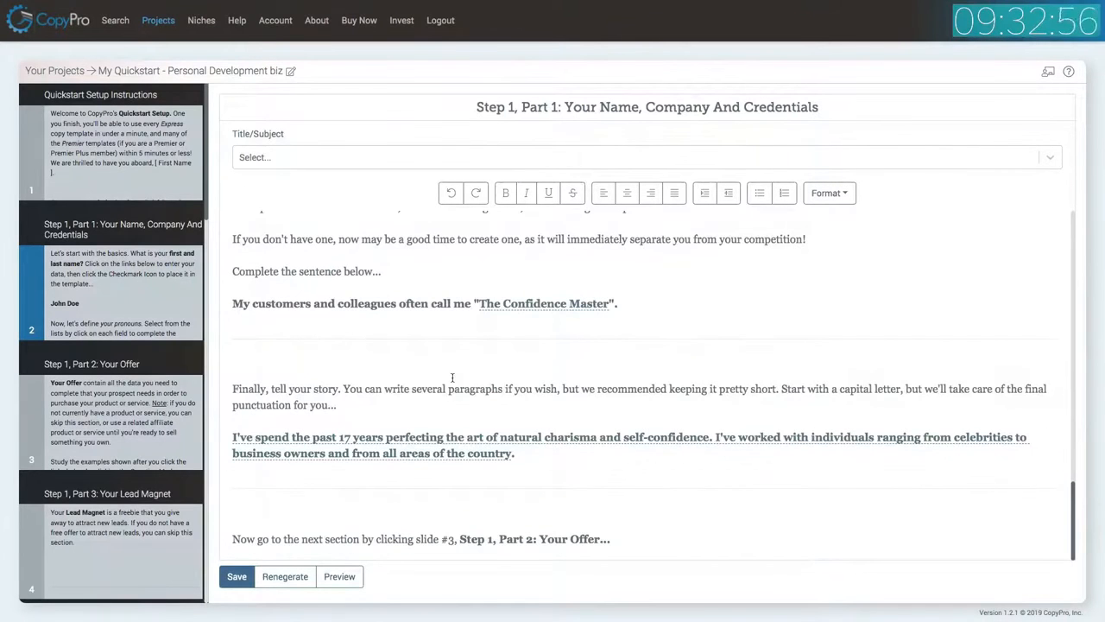
scroll(466, 380, "up", 15)
scroll(485, 389, "down", 5)
scroll(485, 391, "down", 4)
left_click(453, 243)
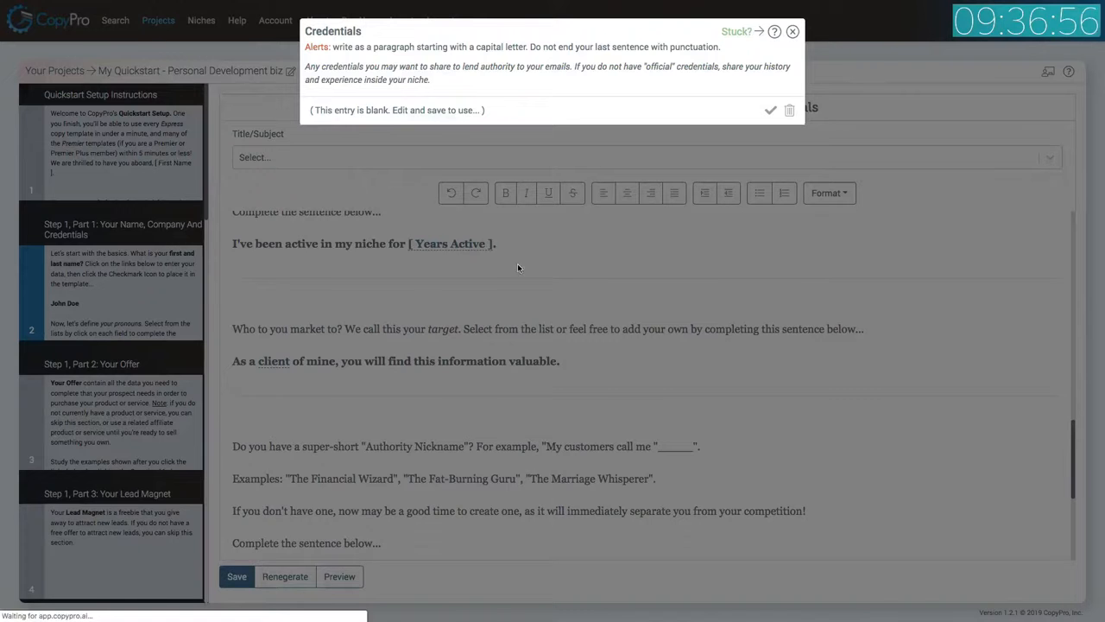
left_click(449, 112)
left_click(385, 157)
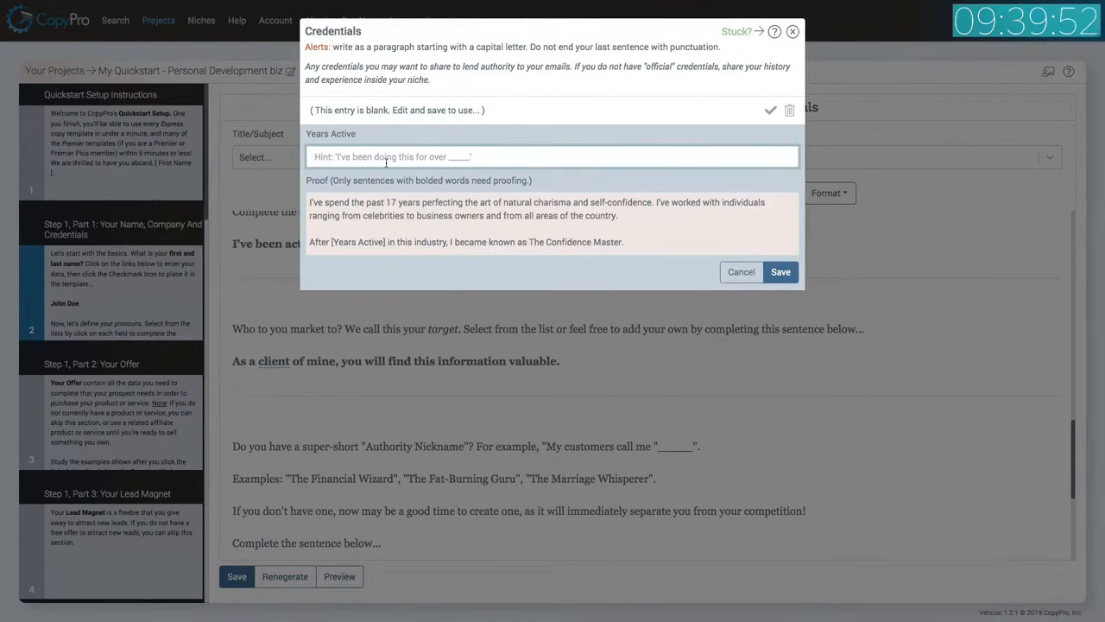
type("1")
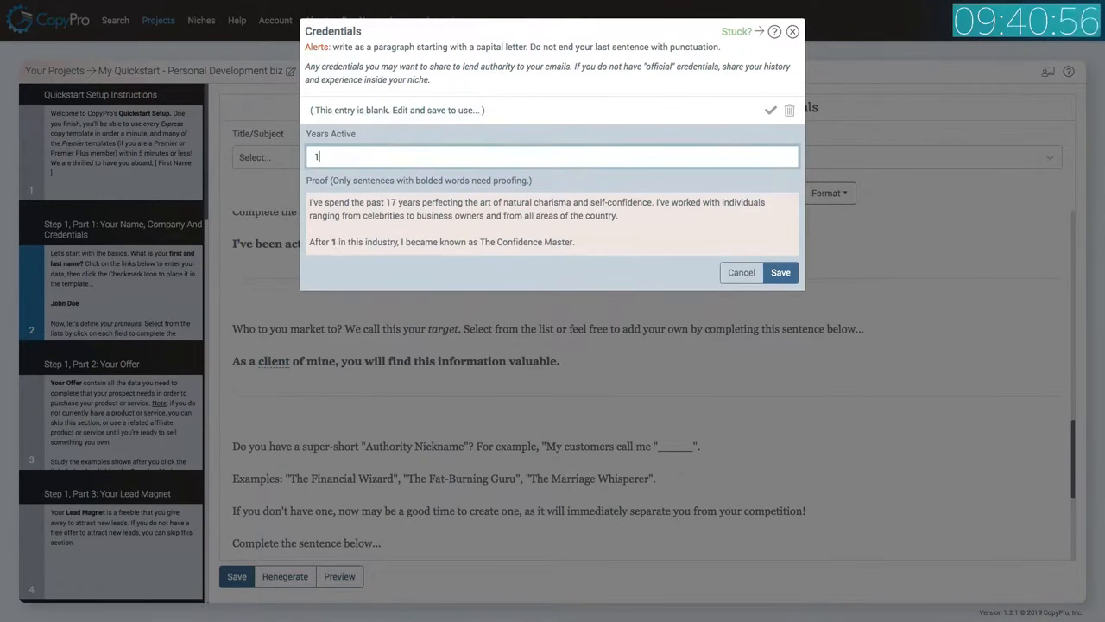
type("5 years")
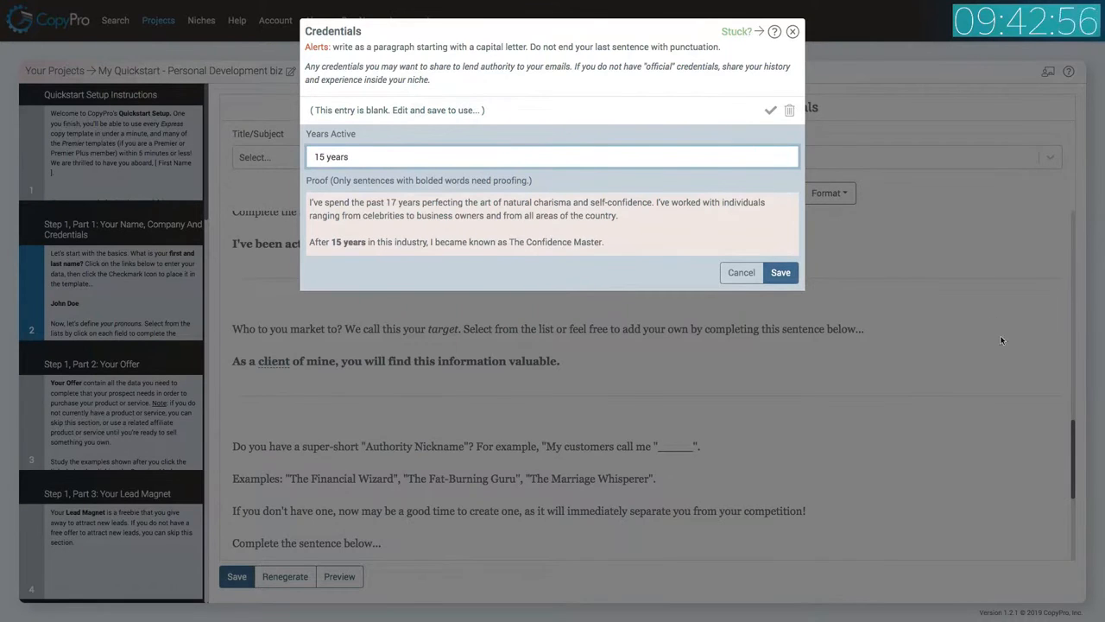
left_click(789, 275)
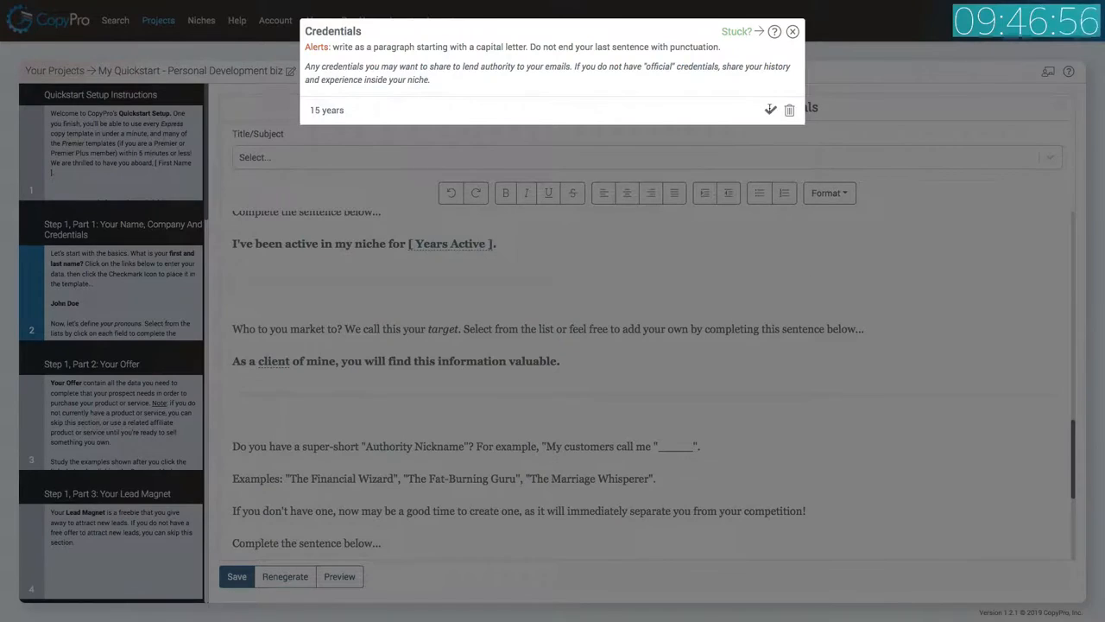
left_click(771, 110)
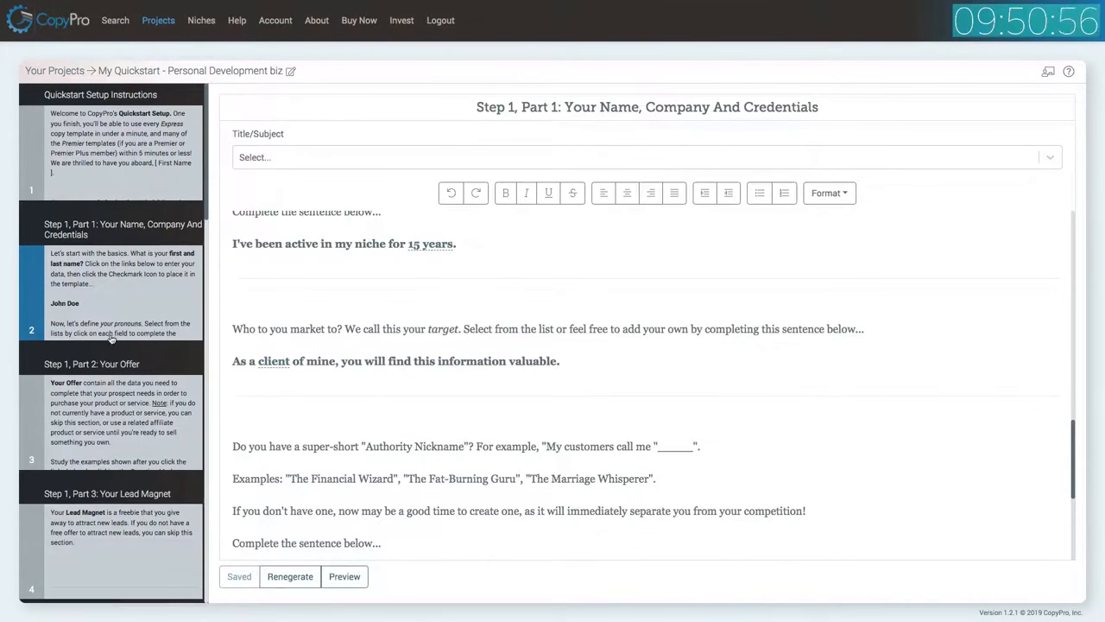
Open the Preview (All) slide and regenerate its copy.
scroll(108, 298, "down", 1)
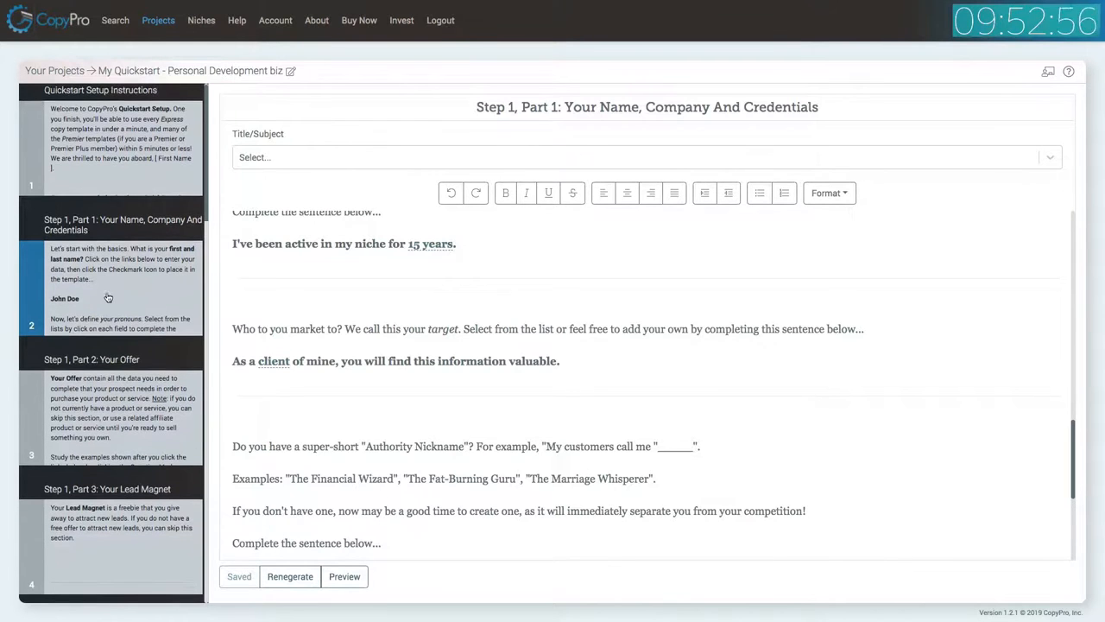
scroll(108, 298, "down", 2)
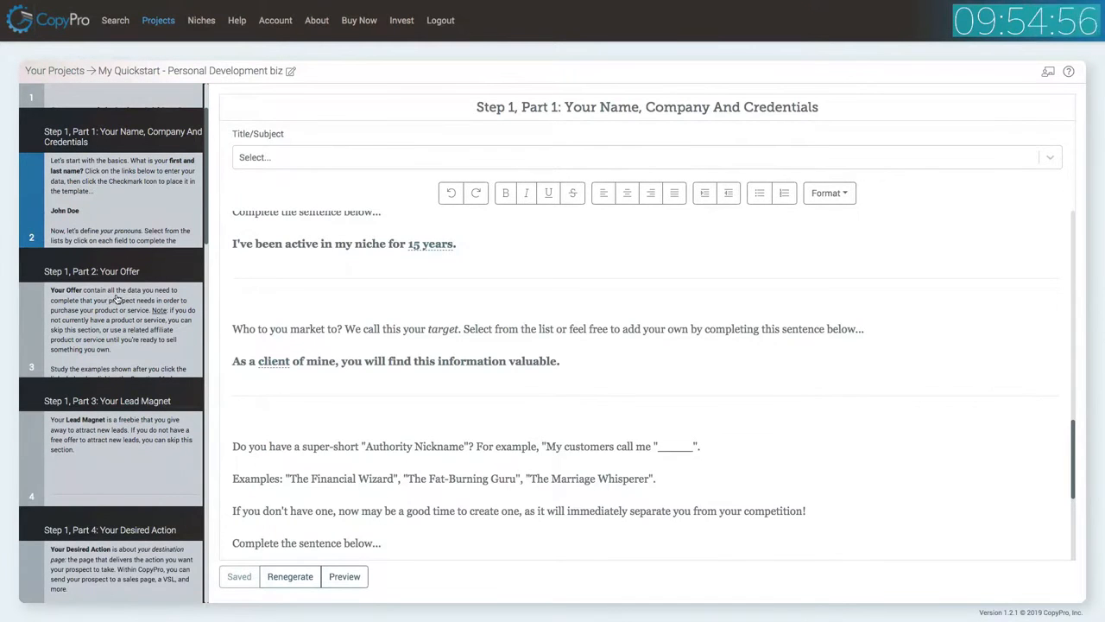
scroll(424, 347, "up", 10)
scroll(424, 347, "down", 5)
scroll(424, 347, "down", 5)
scroll(424, 347, "down", 10)
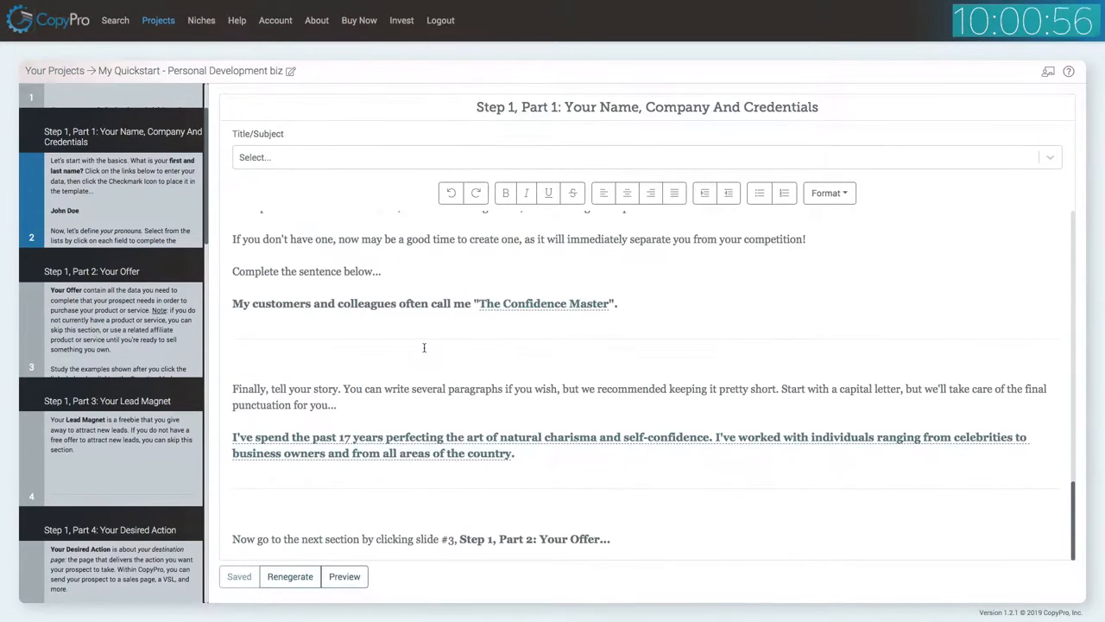
scroll(167, 409, "down", 15)
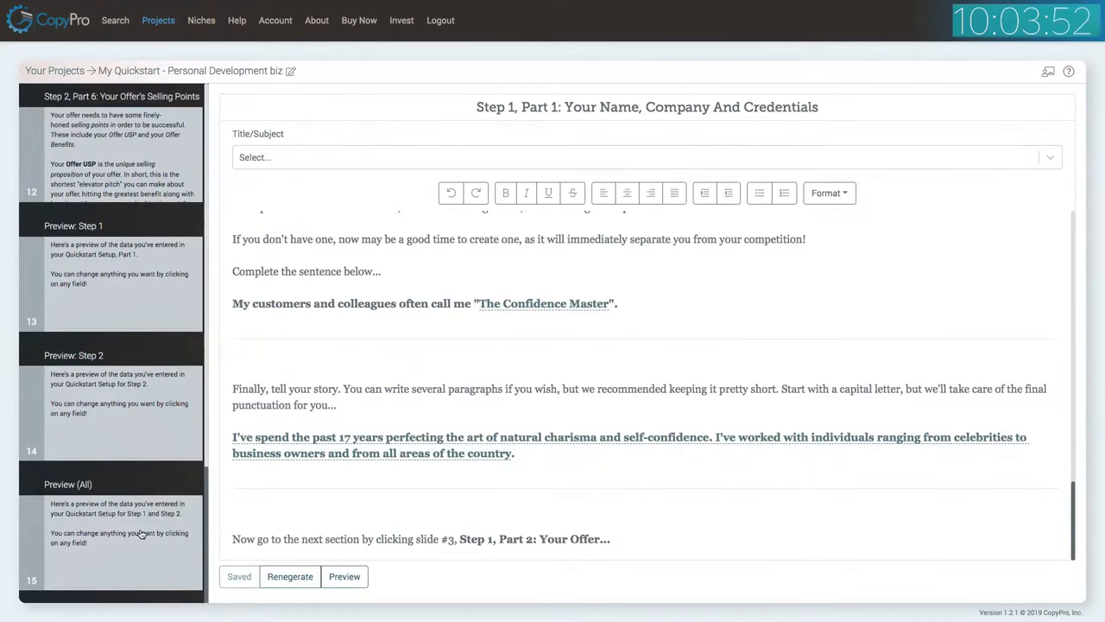
left_click(140, 533)
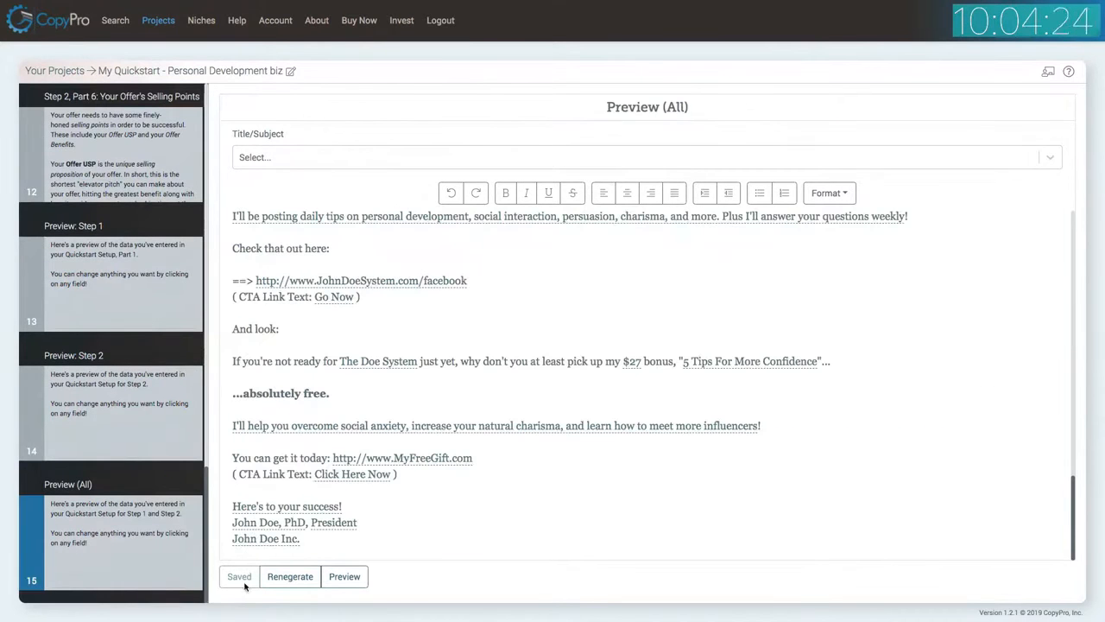
left_click(290, 576)
Scroll through the regenerated Preview (All) copy to review the entered fields.
left_click(713, 86)
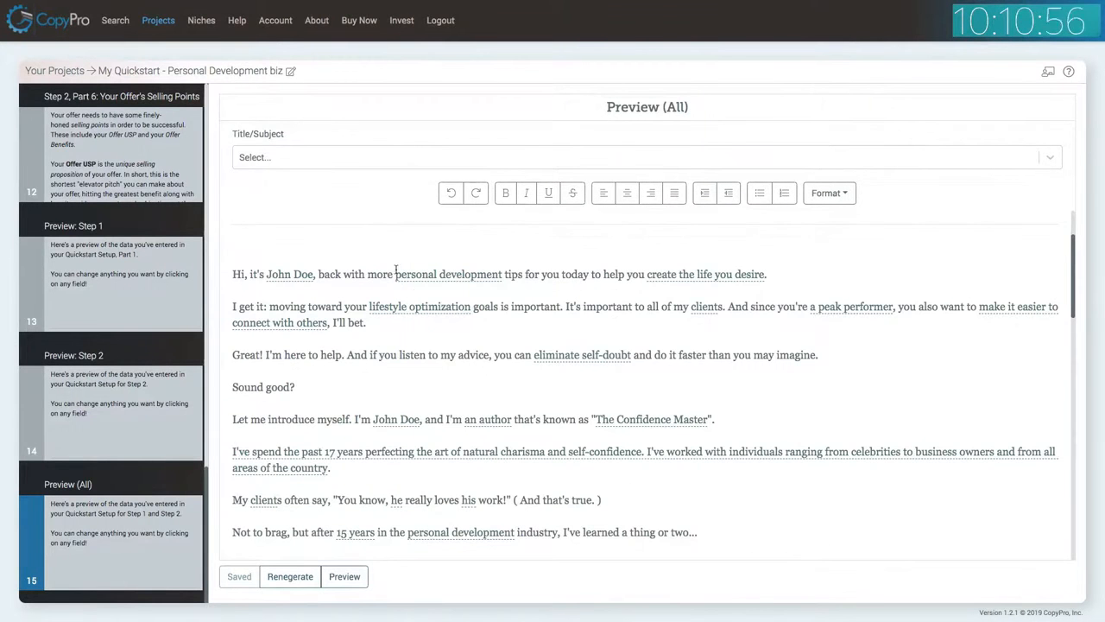
scroll(613, 323, "down", 3)
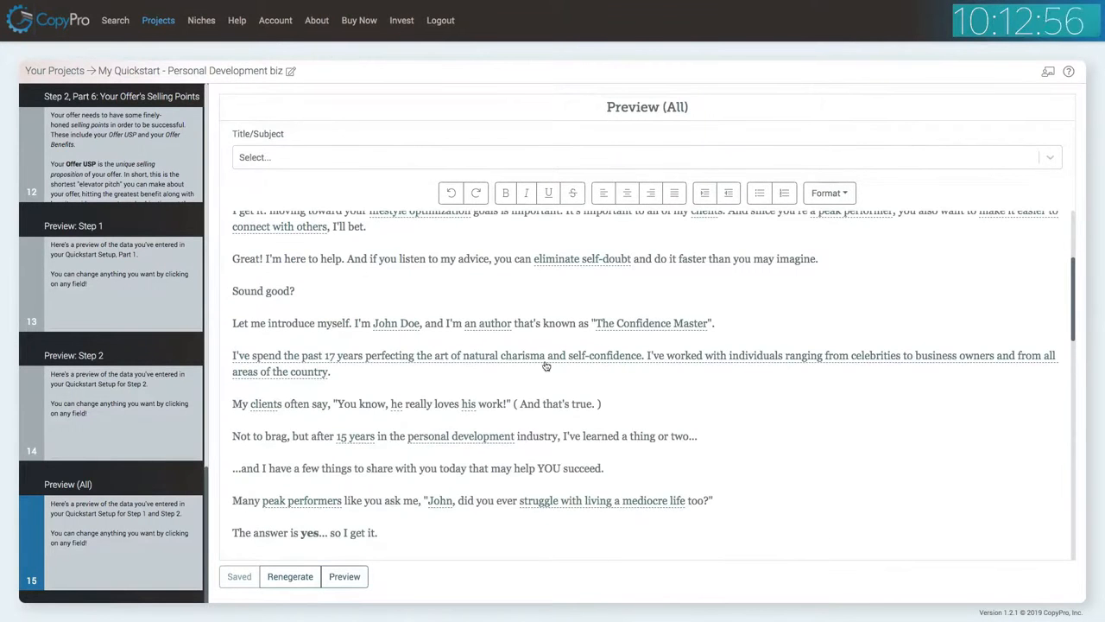
scroll(550, 358, "down", 1)
scroll(475, 397, "down", 4)
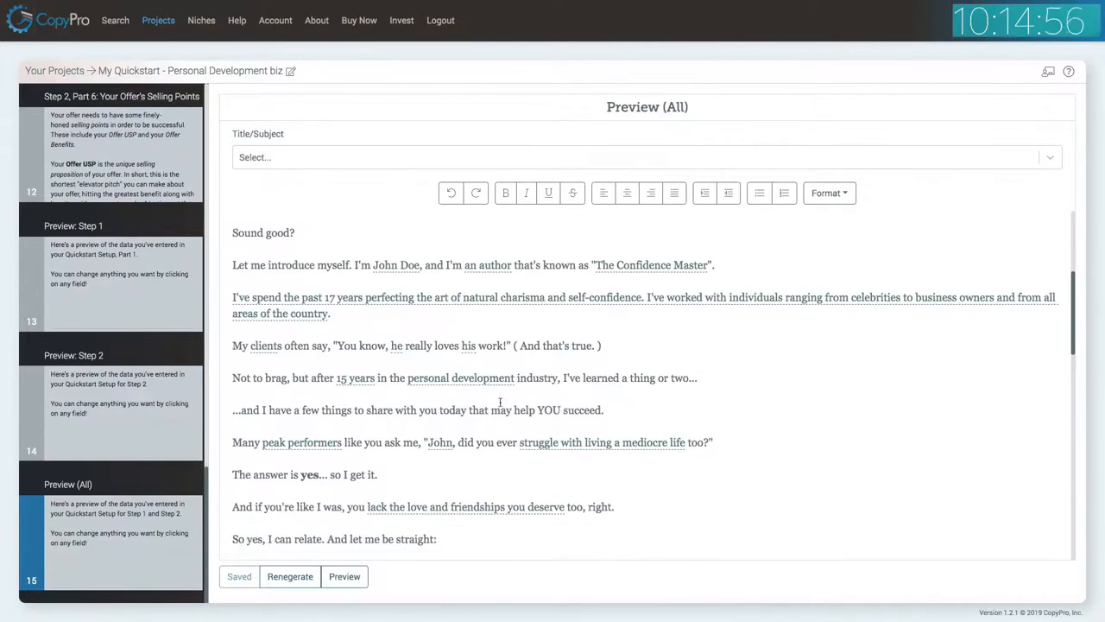
scroll(454, 372, "down", 6)
scroll(451, 336, "down", 6)
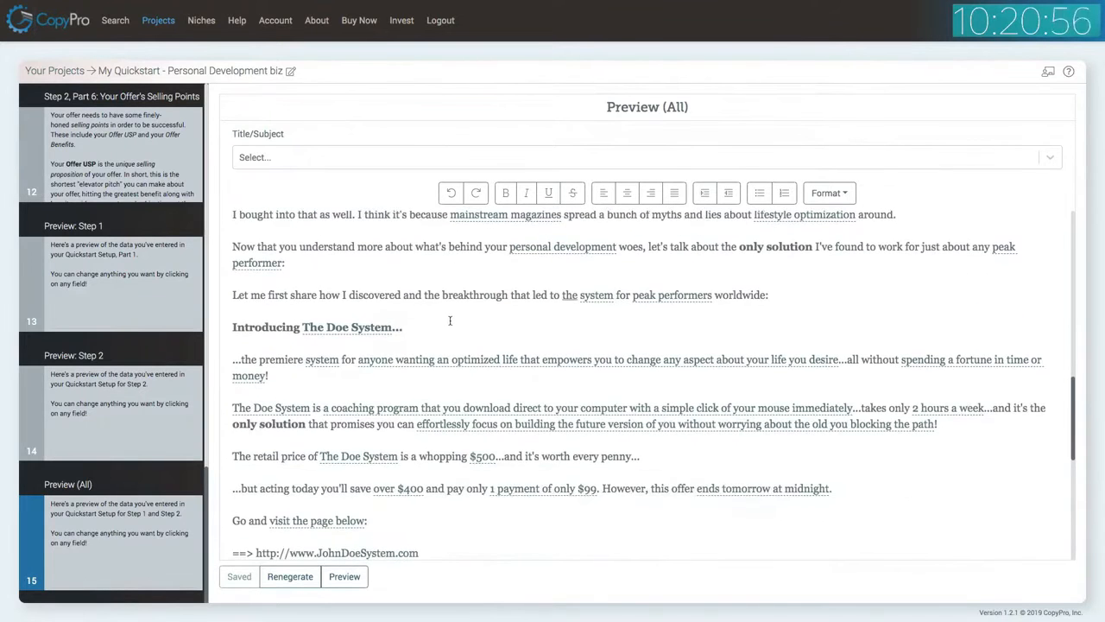
scroll(453, 331, "down", 4)
scroll(452, 323, "down", 10)
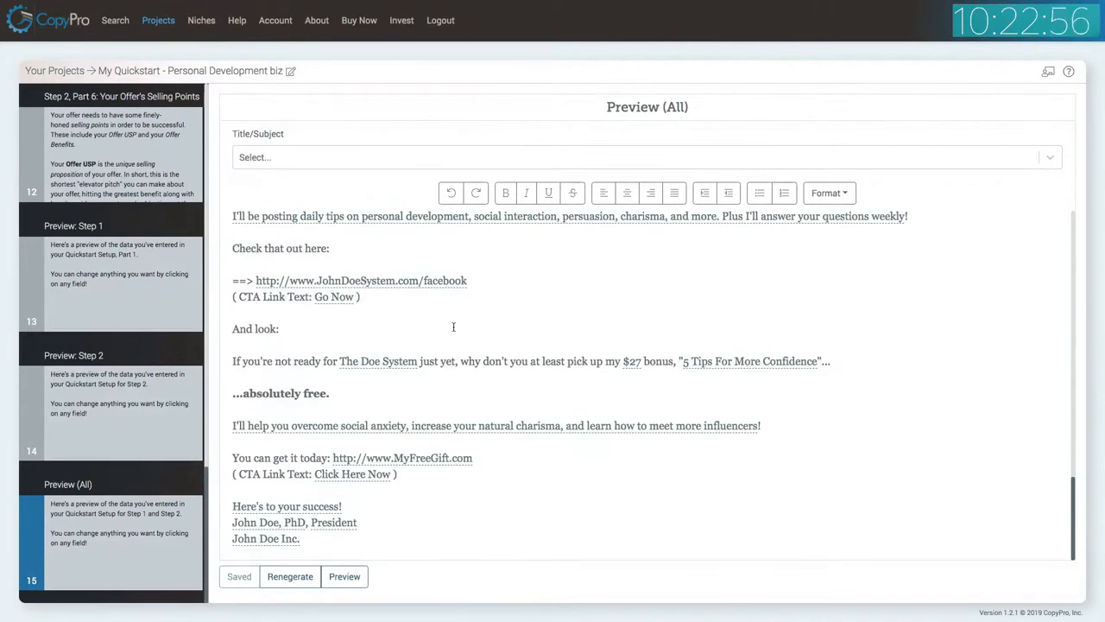
Open the full Preview window, read through the email text, and close it.
left_click(353, 572)
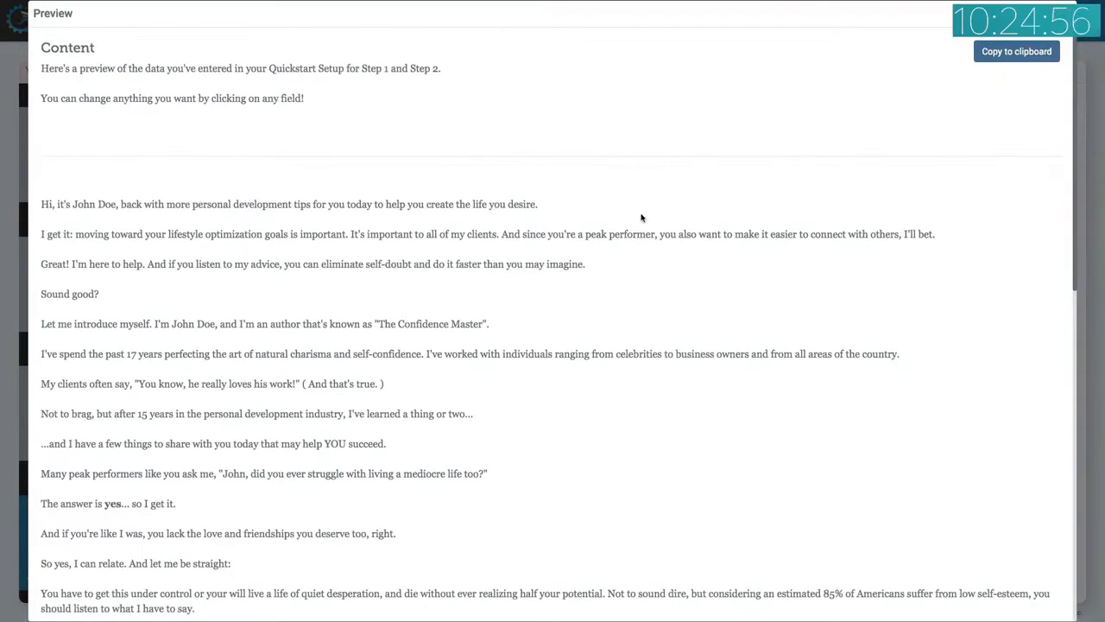
scroll(674, 289, "down", 1)
scroll(702, 263, "down", 3)
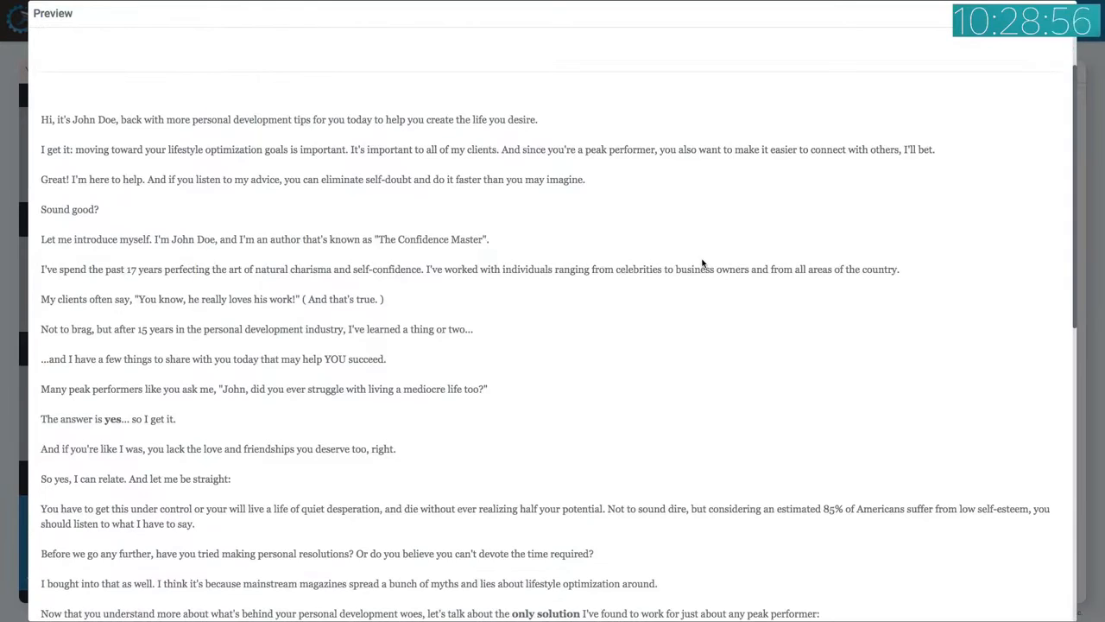
scroll(702, 264, "down", 5)
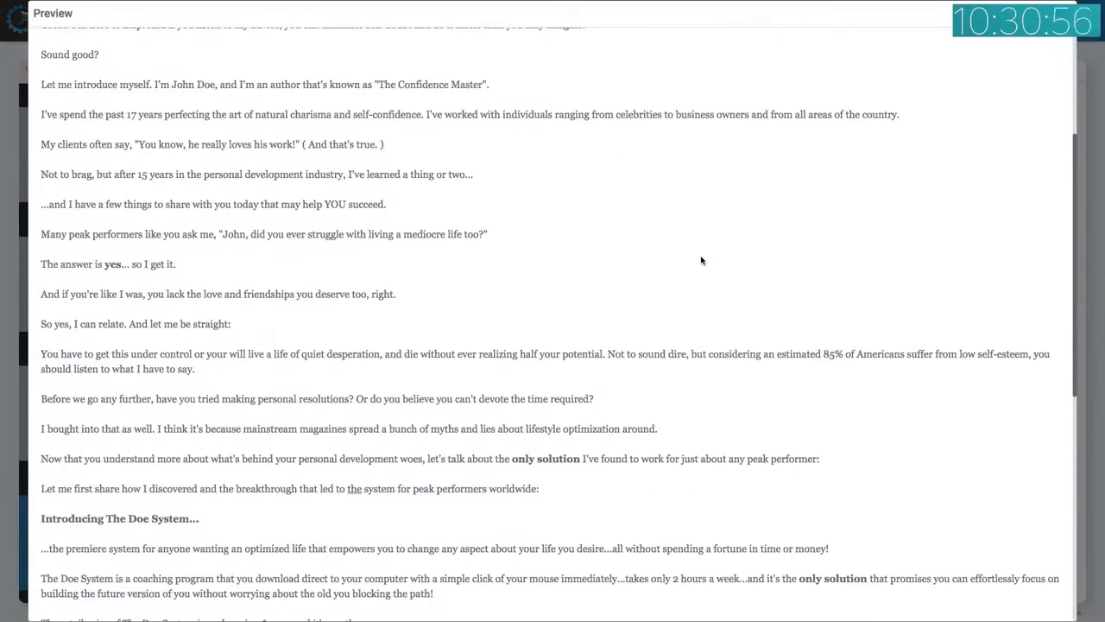
scroll(701, 261, "down", 6)
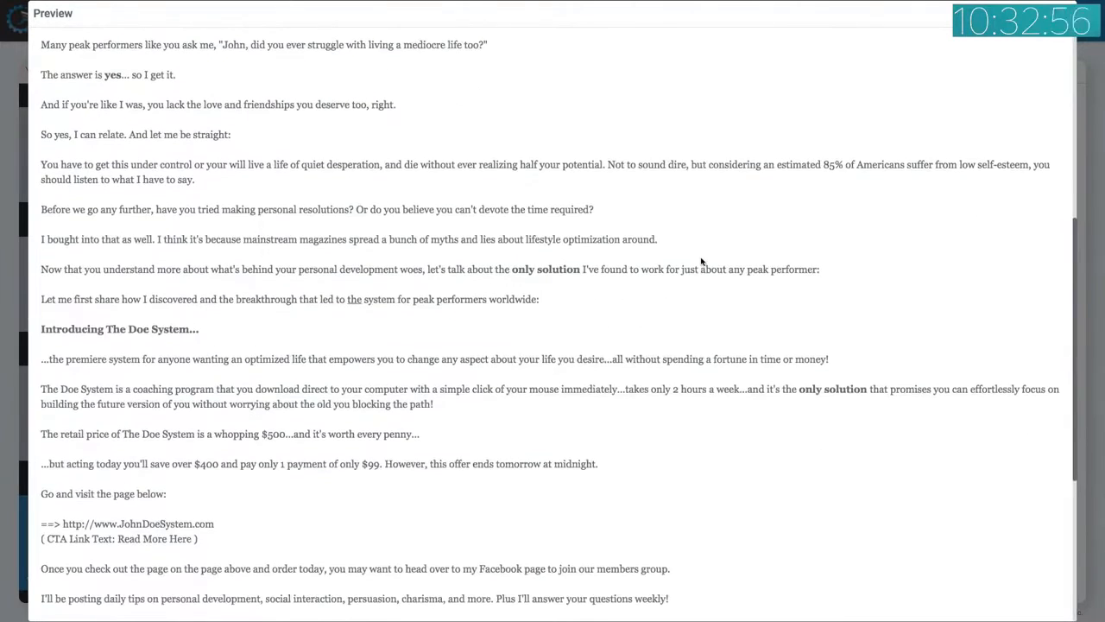
scroll(702, 261, "down", 1)
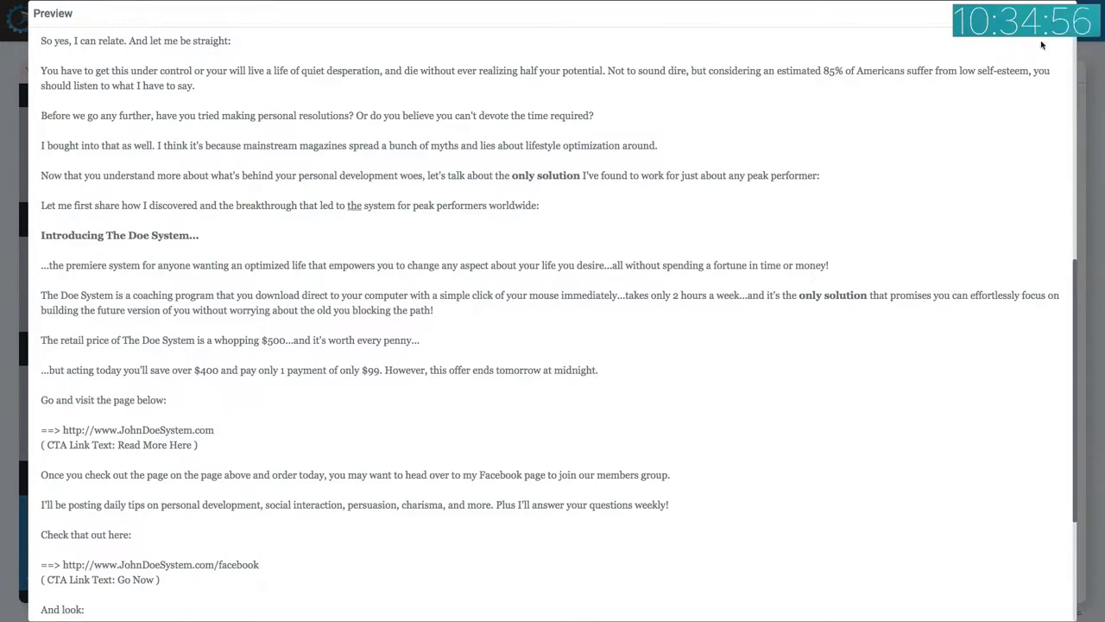
left_click(1063, 14)
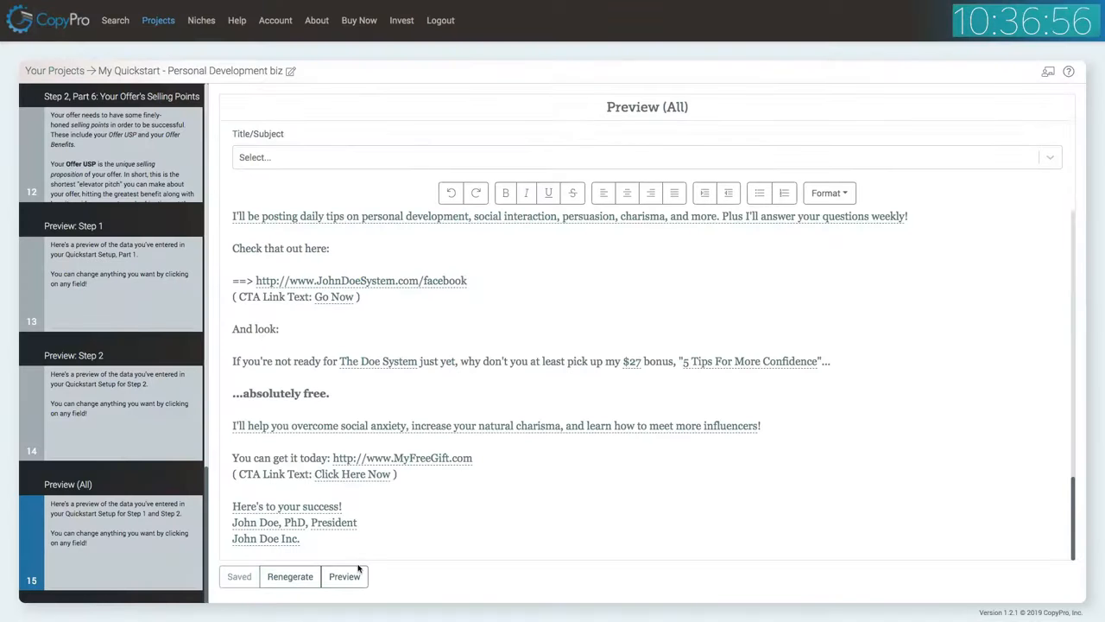
Search for Emails (Sequences) copy with the purpose "promote my offer with a sales page".
scroll(505, 354, "up", 15)
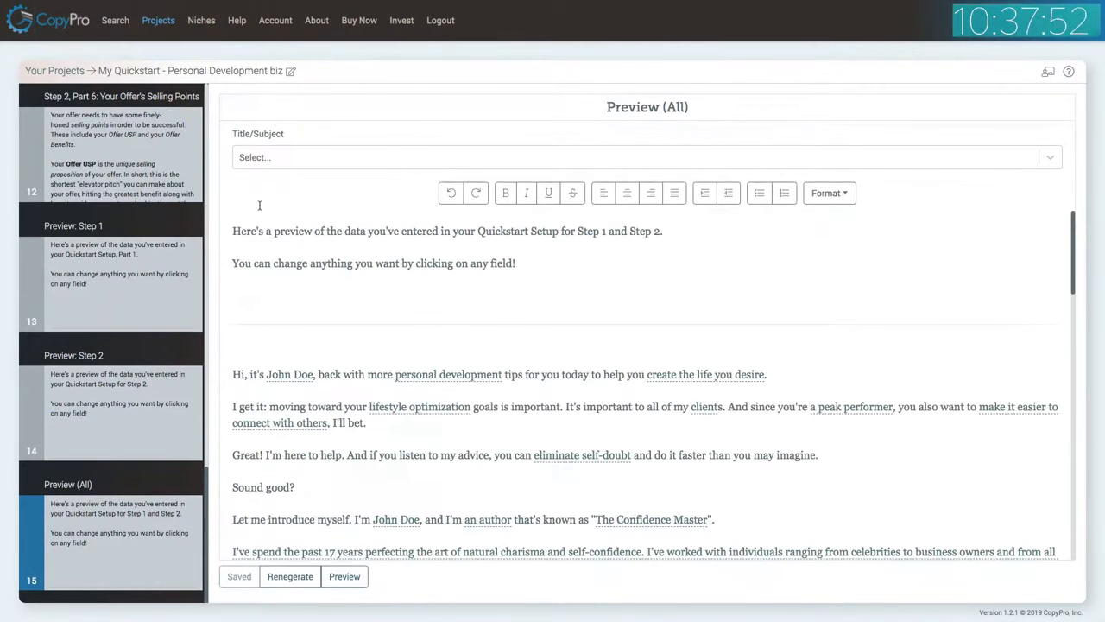
left_click(113, 21)
left_click(319, 208)
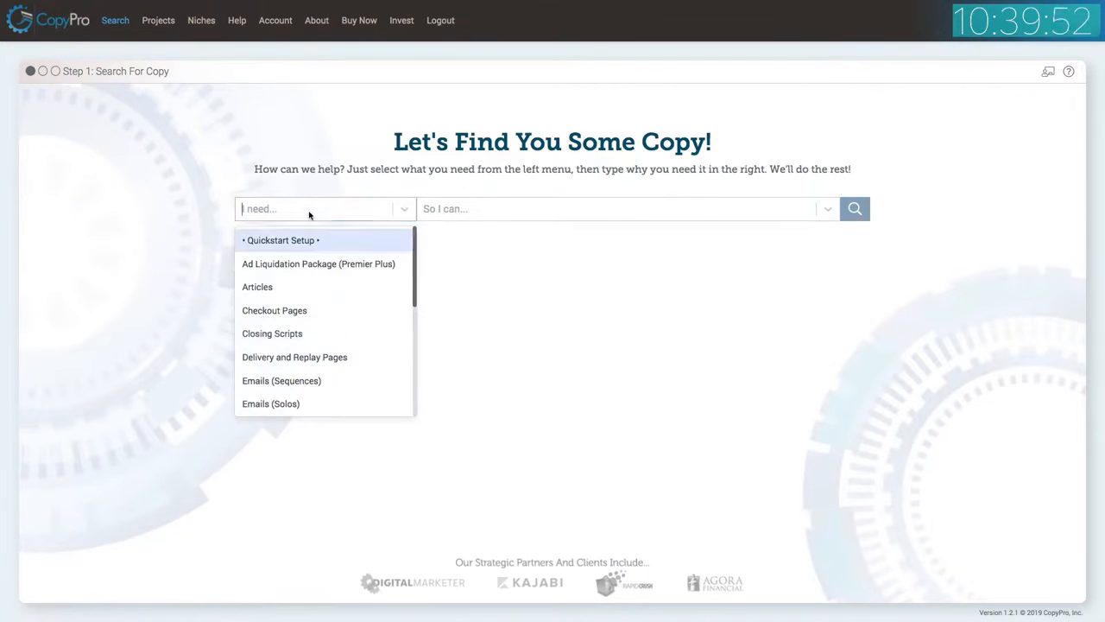
left_click(325, 380)
left_click(533, 211)
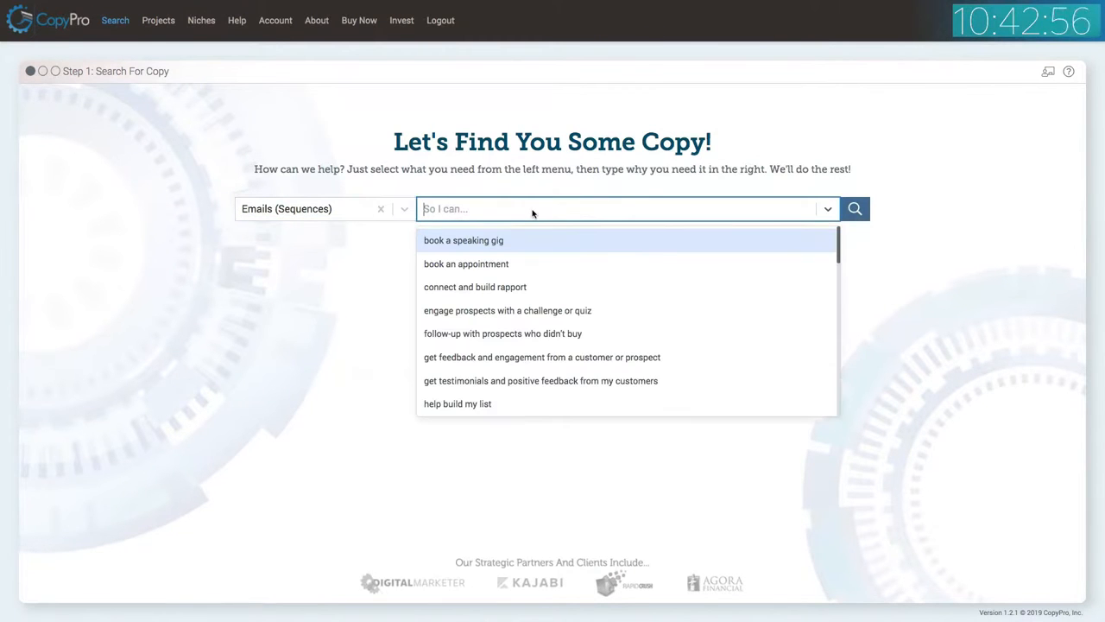
type("pro")
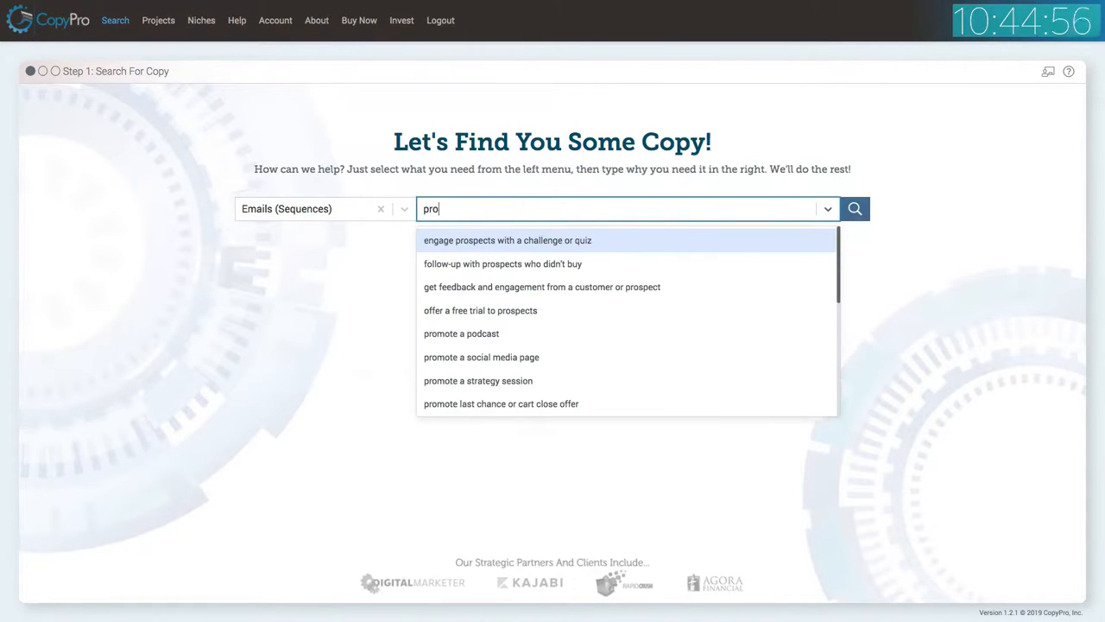
type("m")
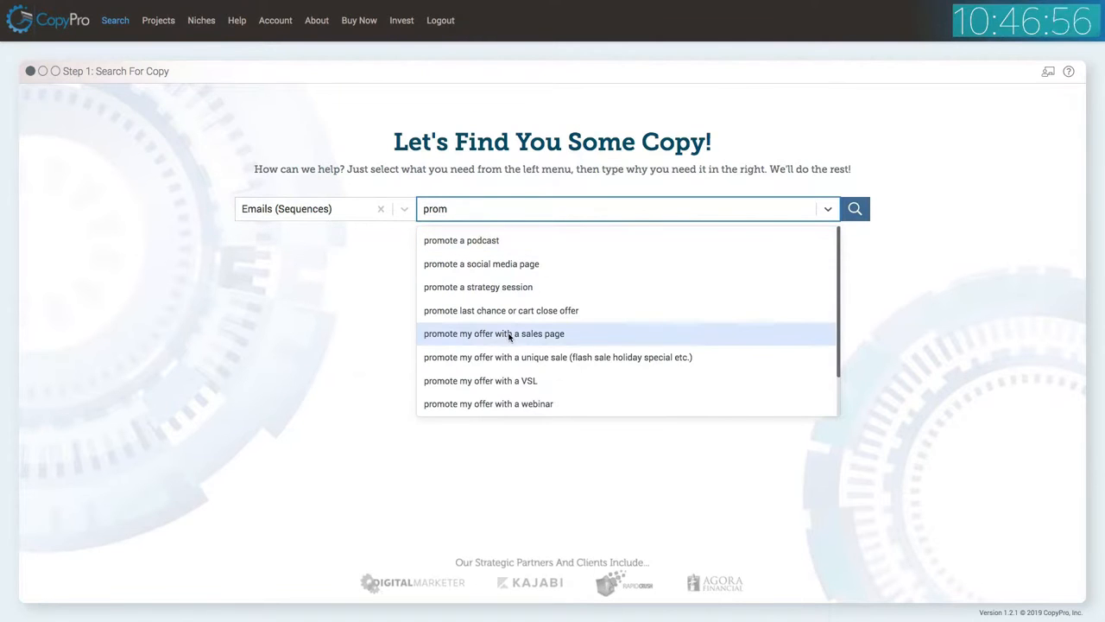
left_click(509, 337)
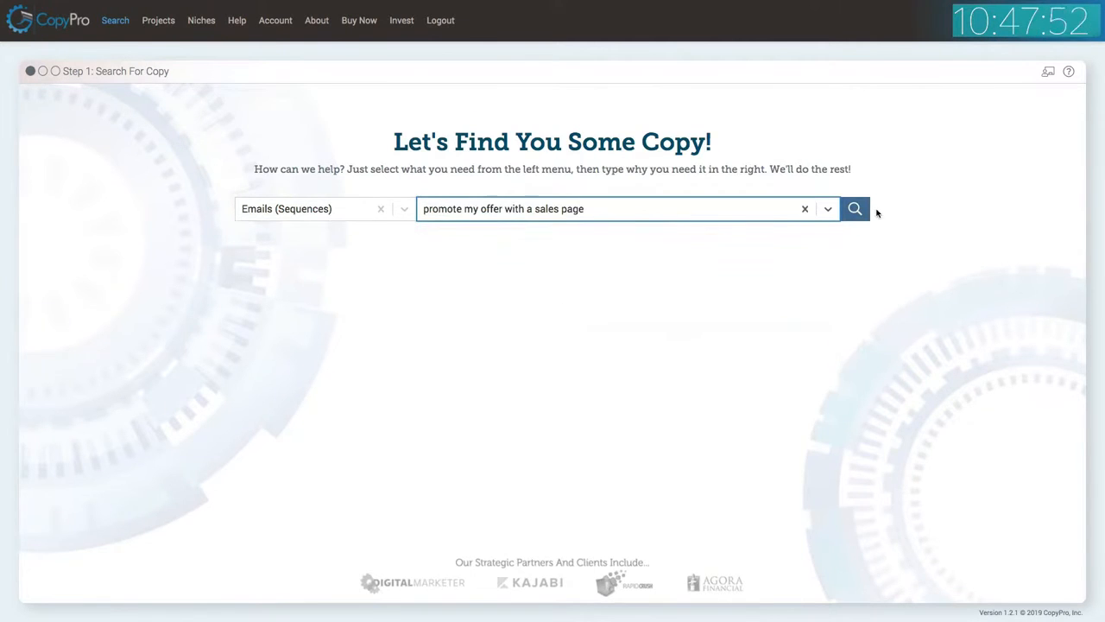
left_click(859, 209)
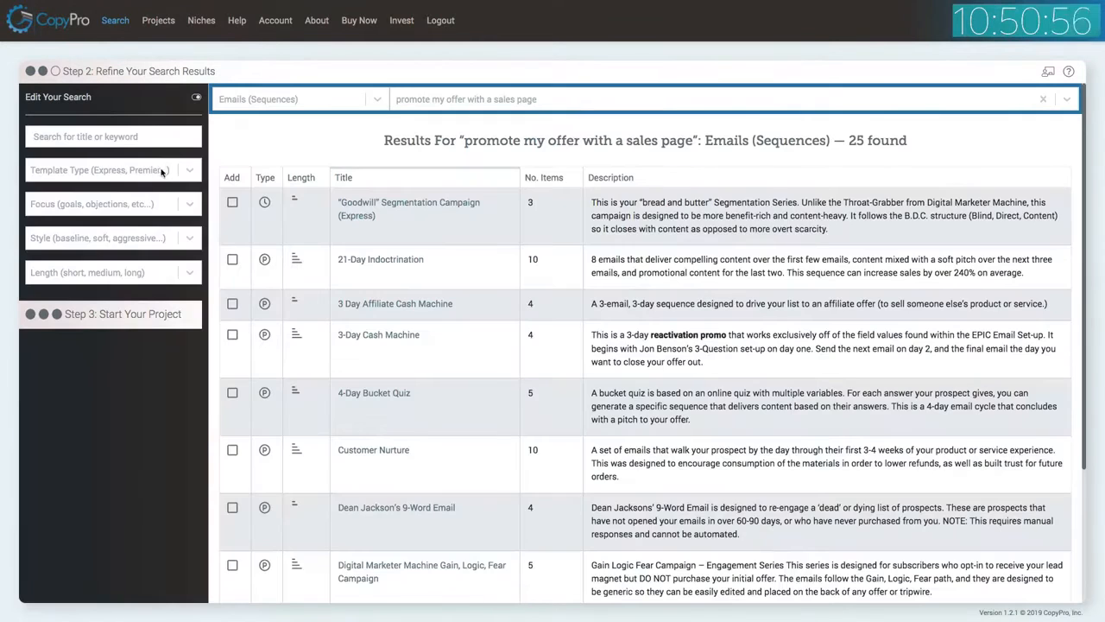
Filter the results to Express templates and select the Digital Marketer Machine "Flash Sale" Segmentation Campaign.
left_click(114, 173)
left_click(95, 201)
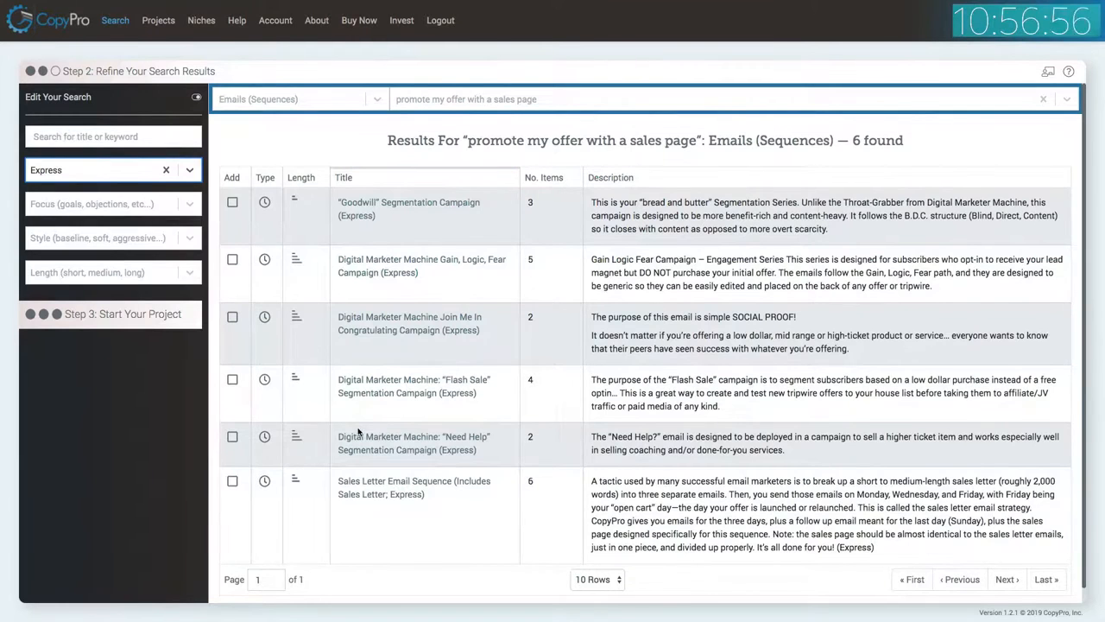
left_click(231, 379)
Start a project from the selected campaign and title it "Flash Sale DM Express".
left_click(173, 383)
left_click(380, 82)
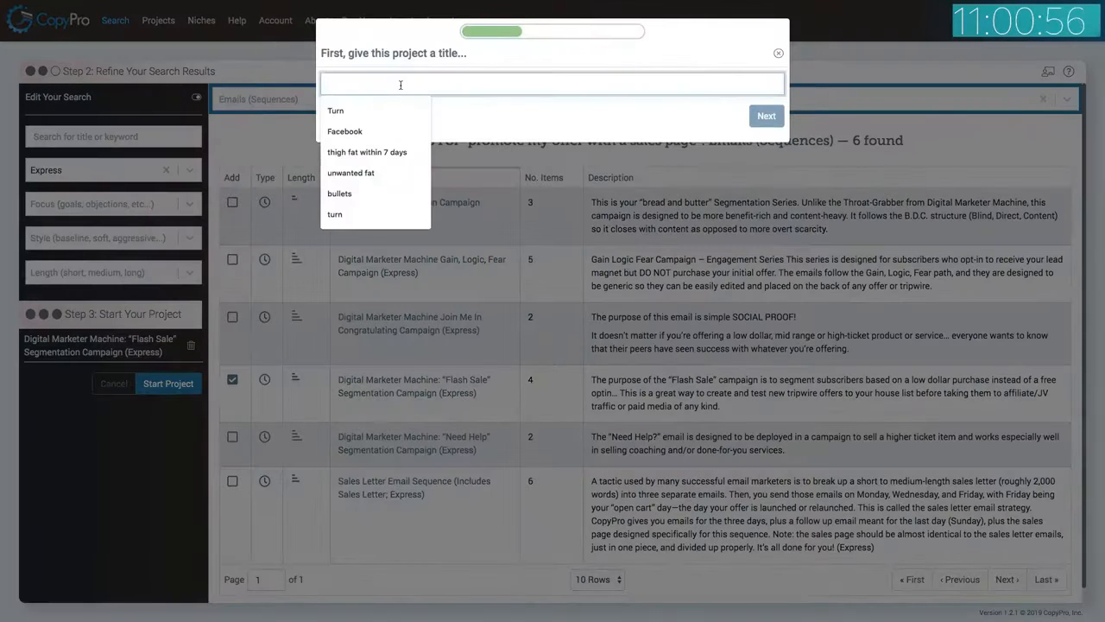
type("Flash Sale D")
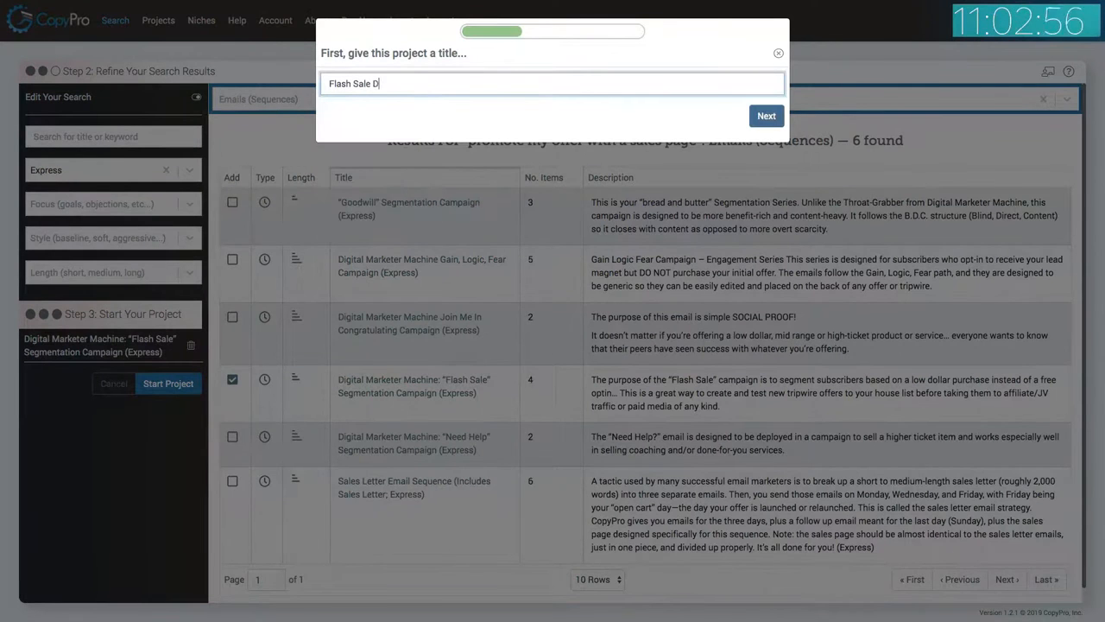
type("M Express")
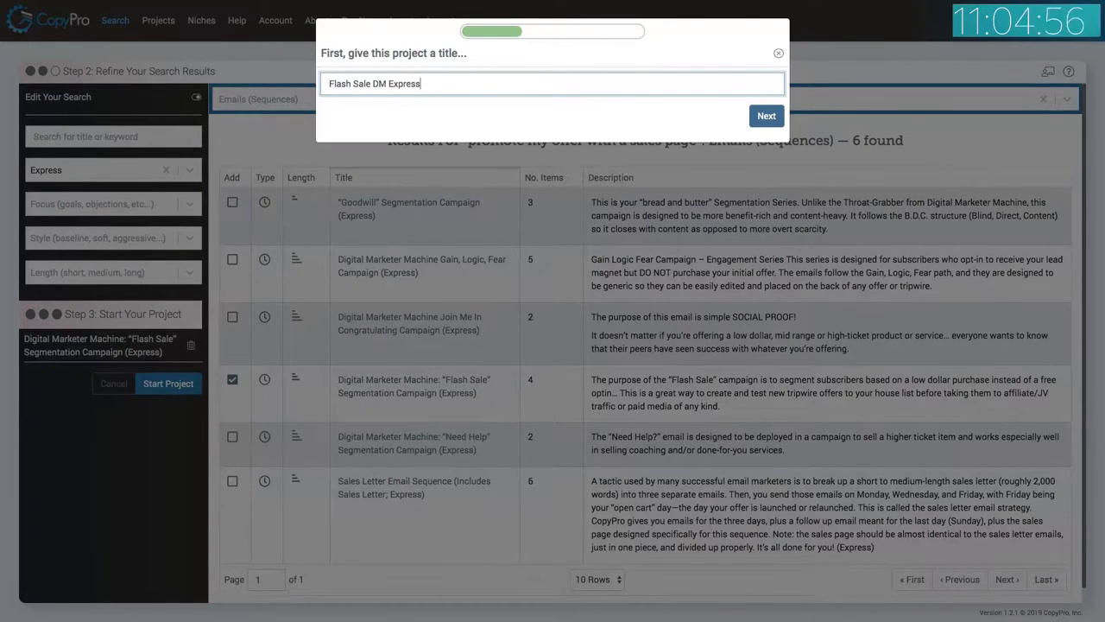
left_click(767, 115)
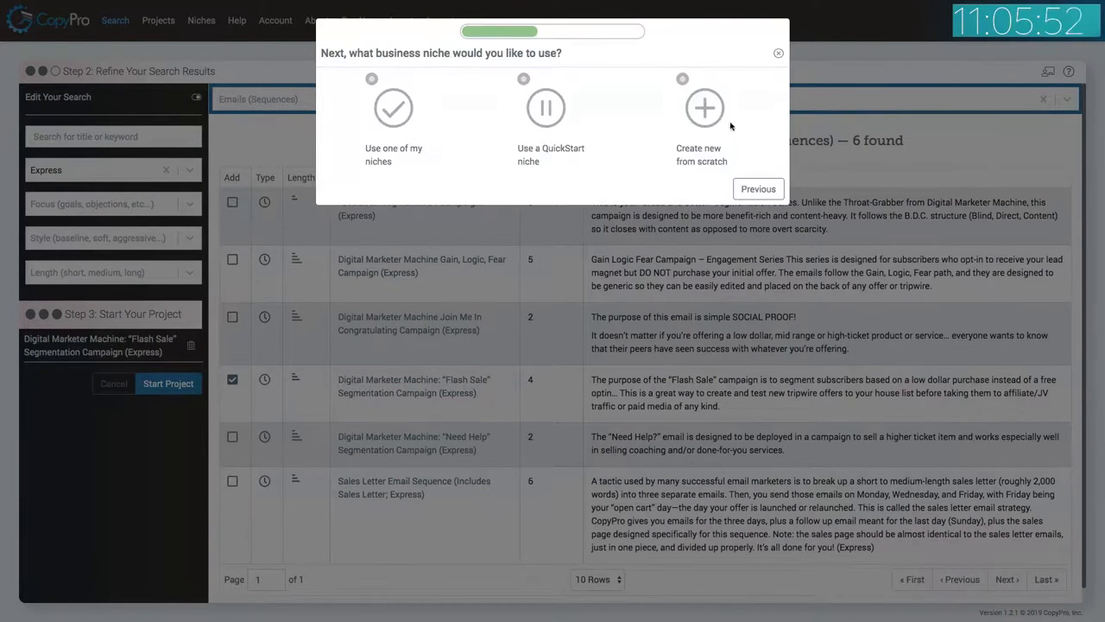
Choose to use one of your own niches, pick Personal Development, and finish creating the project.
left_click(402, 111)
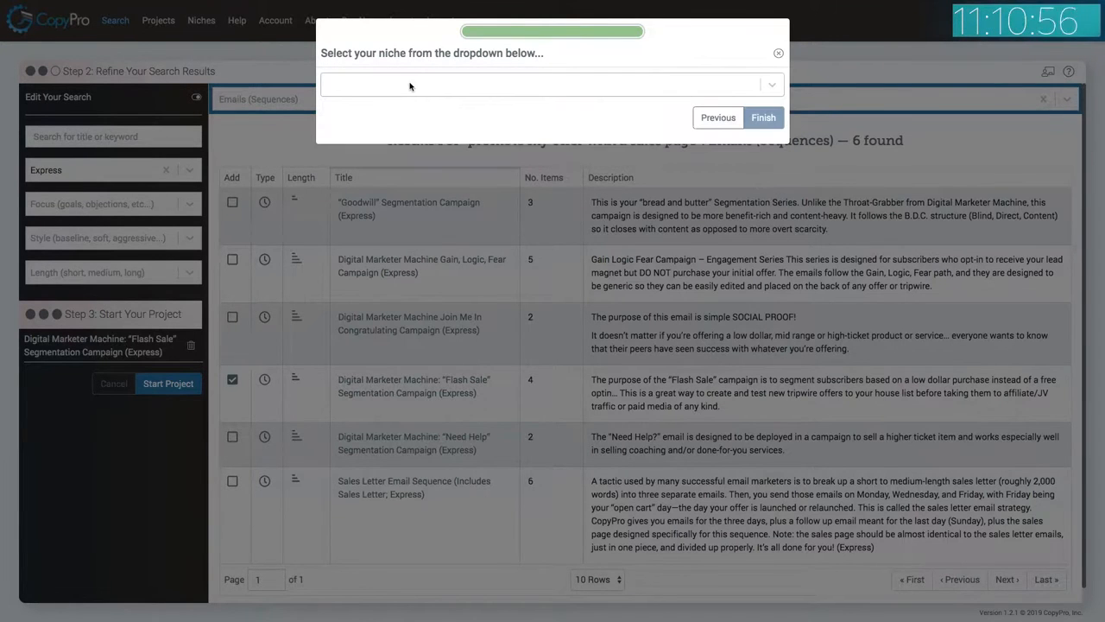
left_click(410, 86)
type("per")
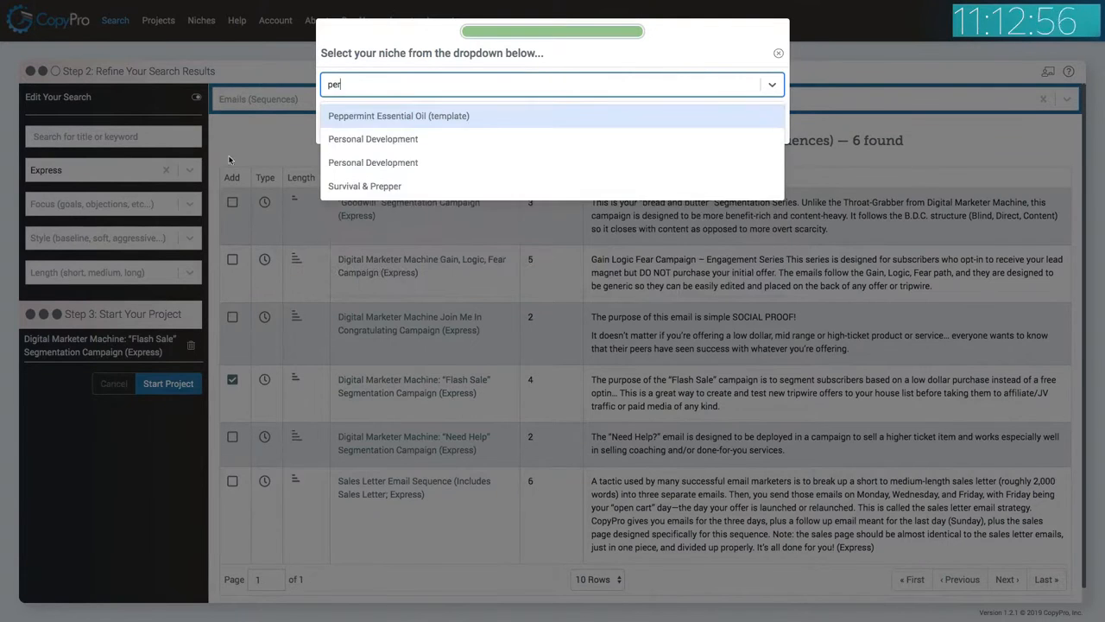
left_click(389, 140)
left_click(762, 114)
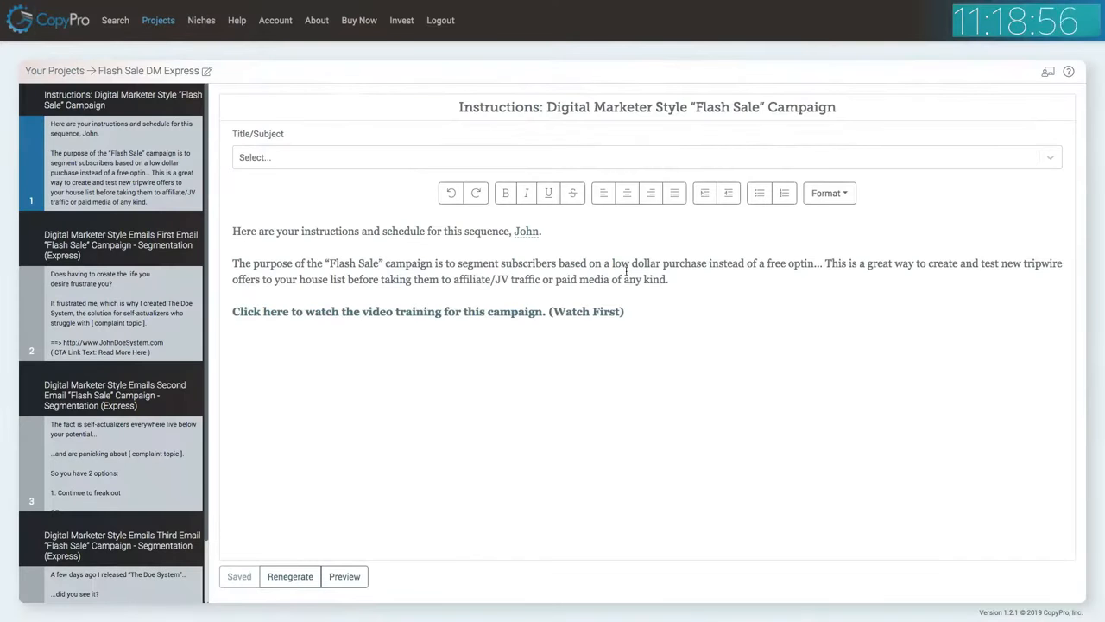
Open the first Flash Sale email and start editing the Primary Complaint entry's complaint topic.
left_click(88, 322)
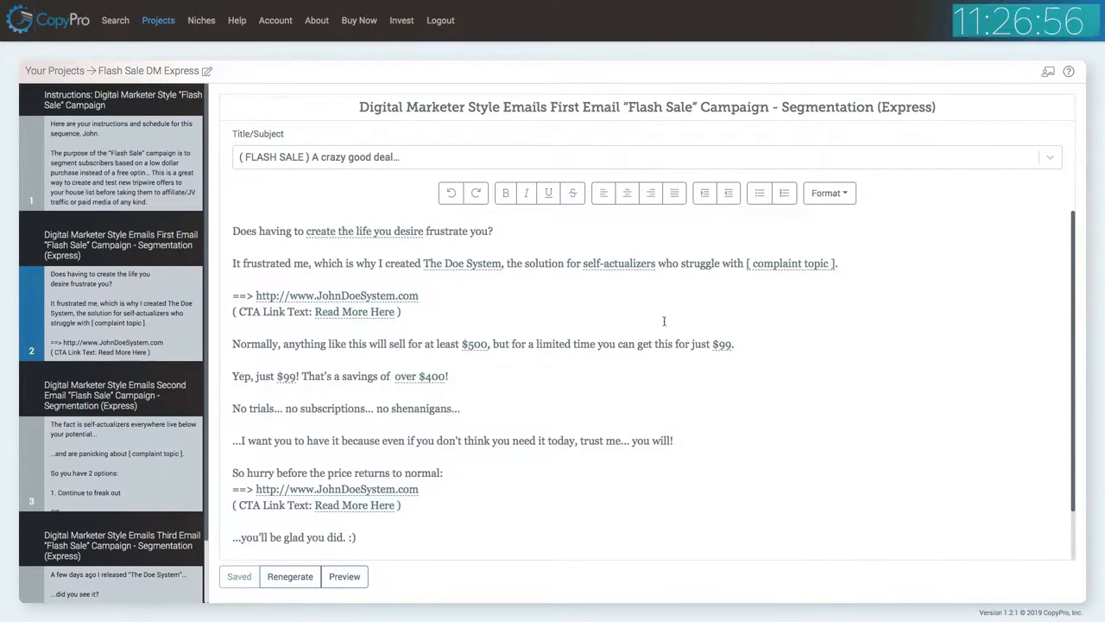
left_click(768, 263)
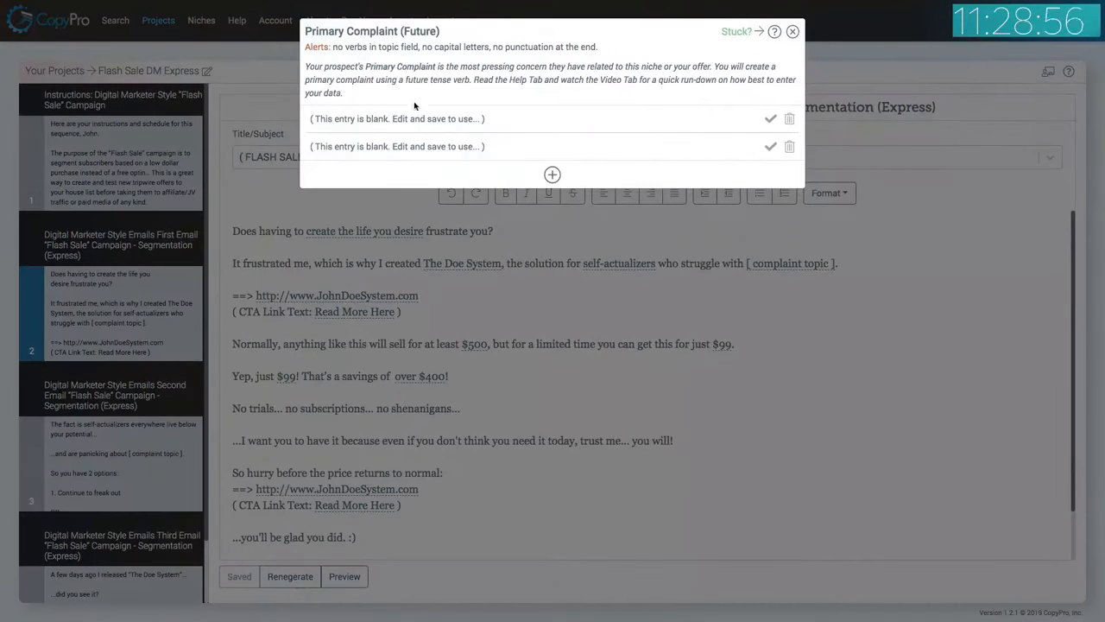
left_click(417, 120)
left_click(407, 165)
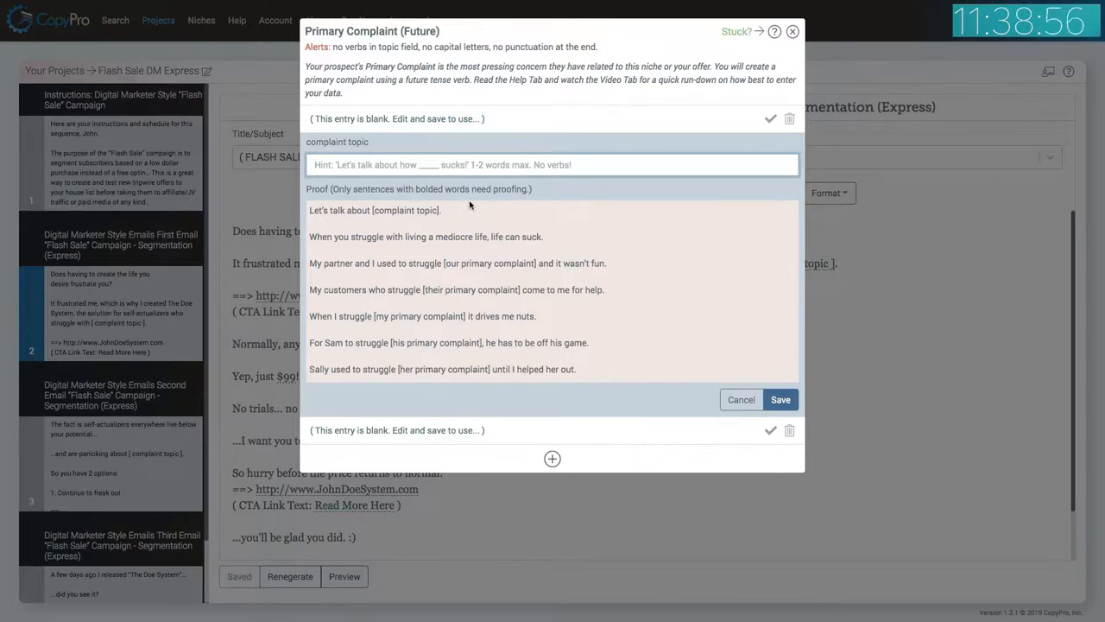
Enter "mediocrity" as the complaint topic, save and apply it, then save the first Flash Sale email.
type("medi")
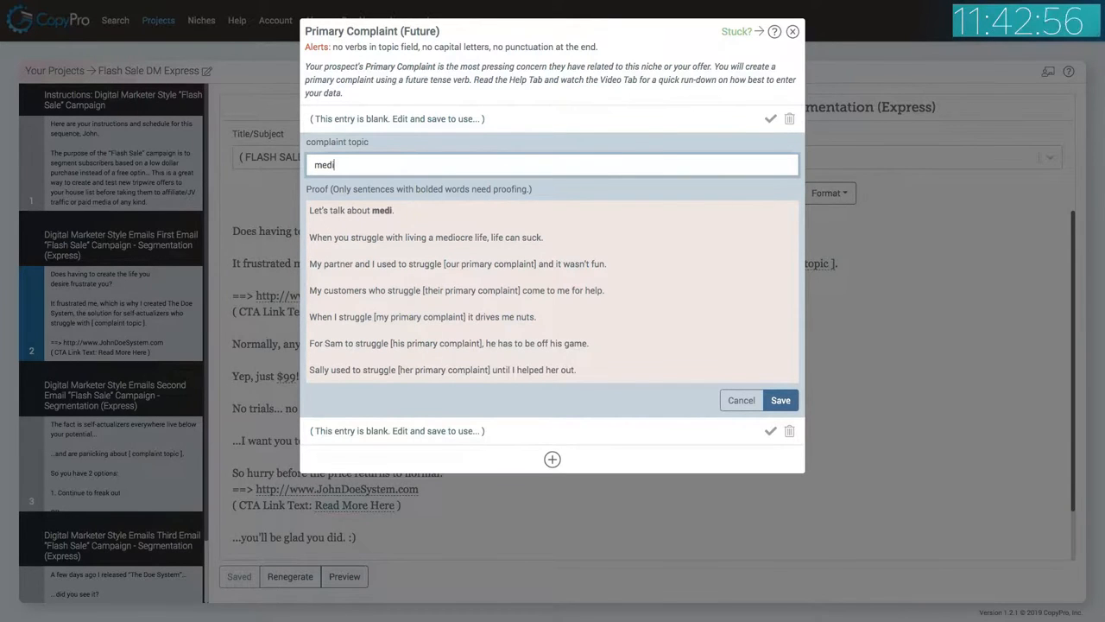
type("ocrity")
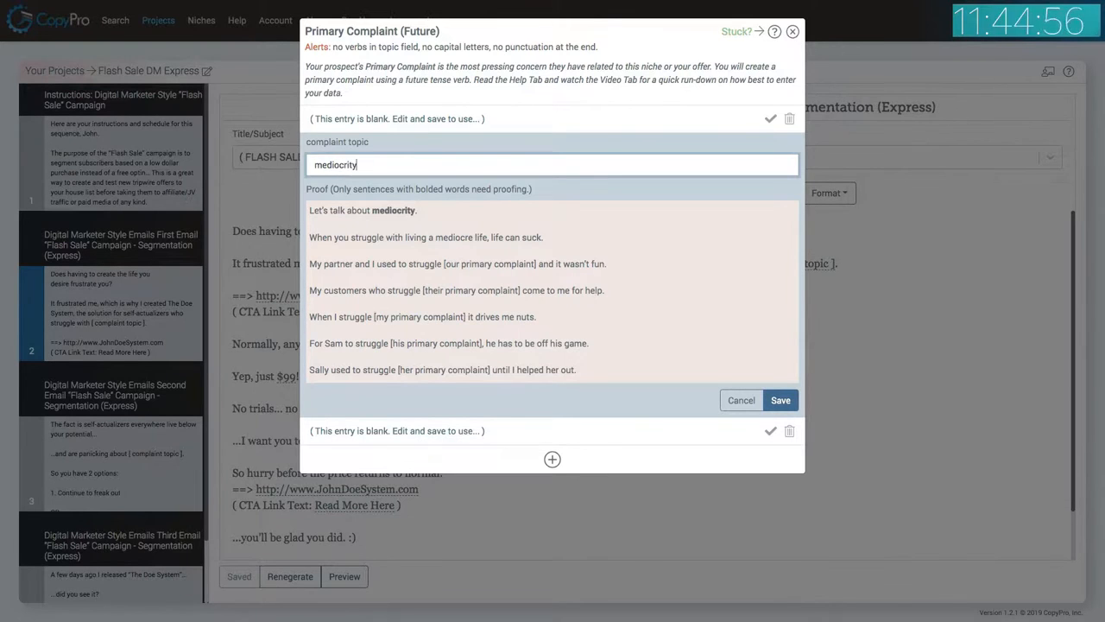
left_click(781, 400)
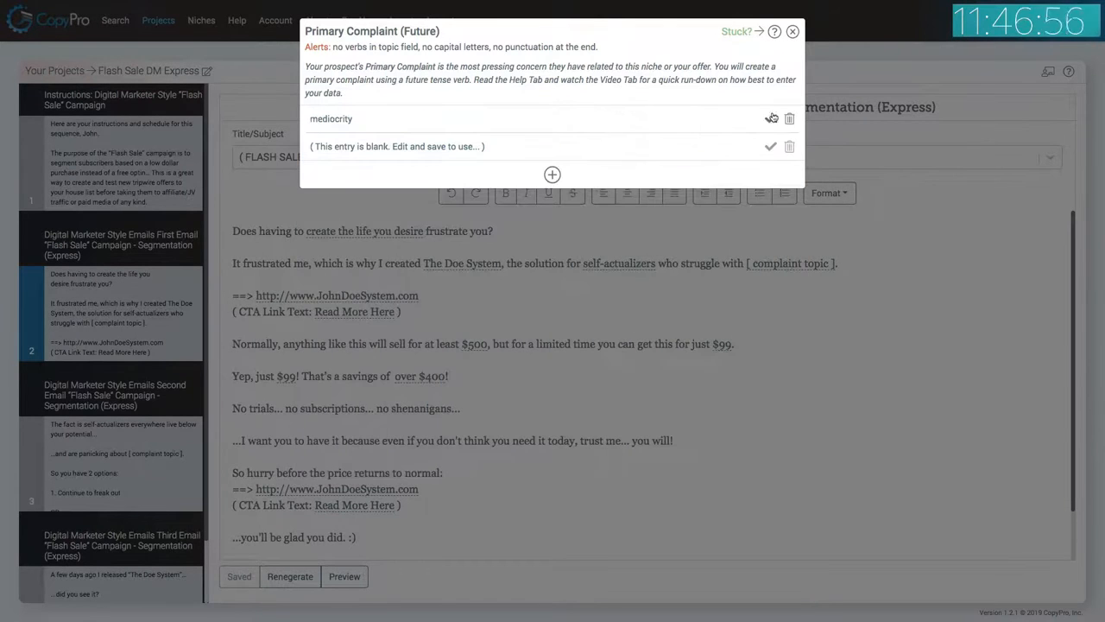
left_click(769, 121)
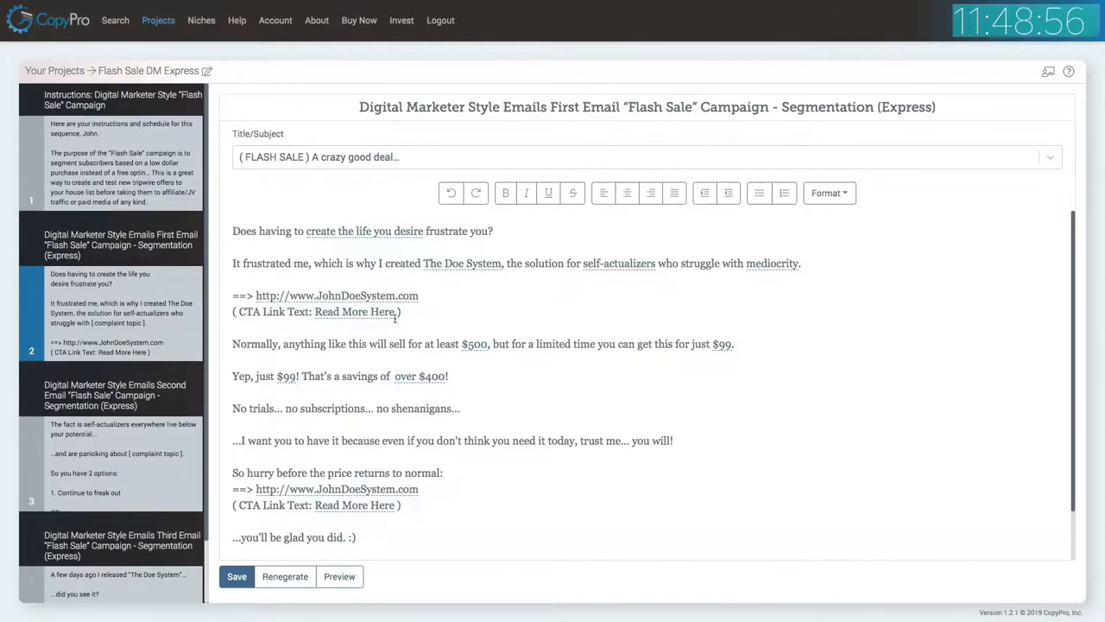
scroll(402, 319, "down", 2)
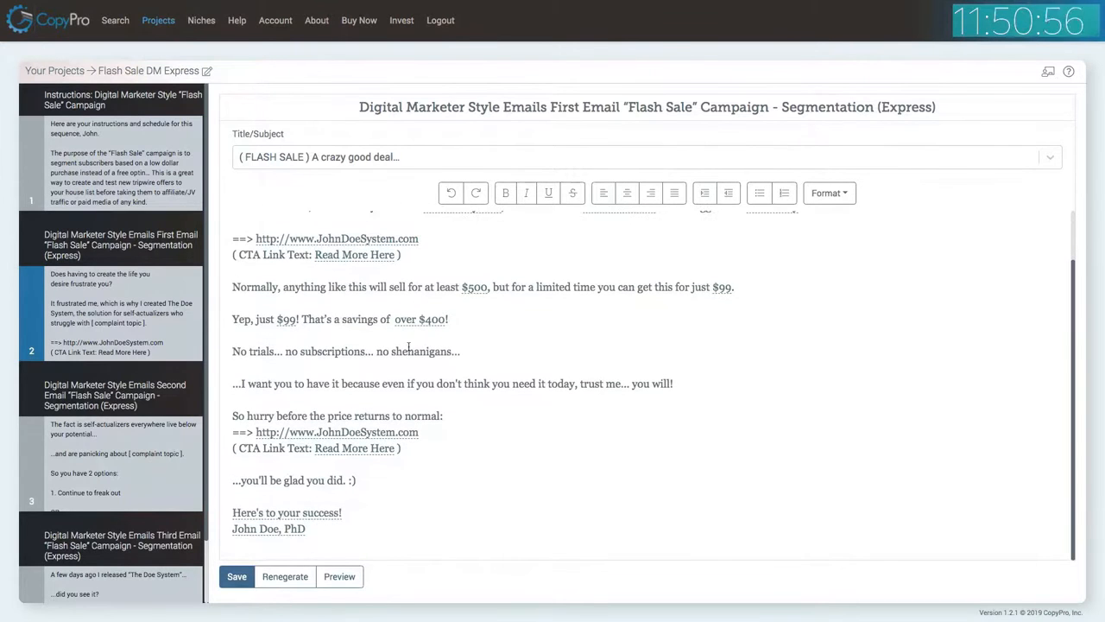
left_click(238, 586)
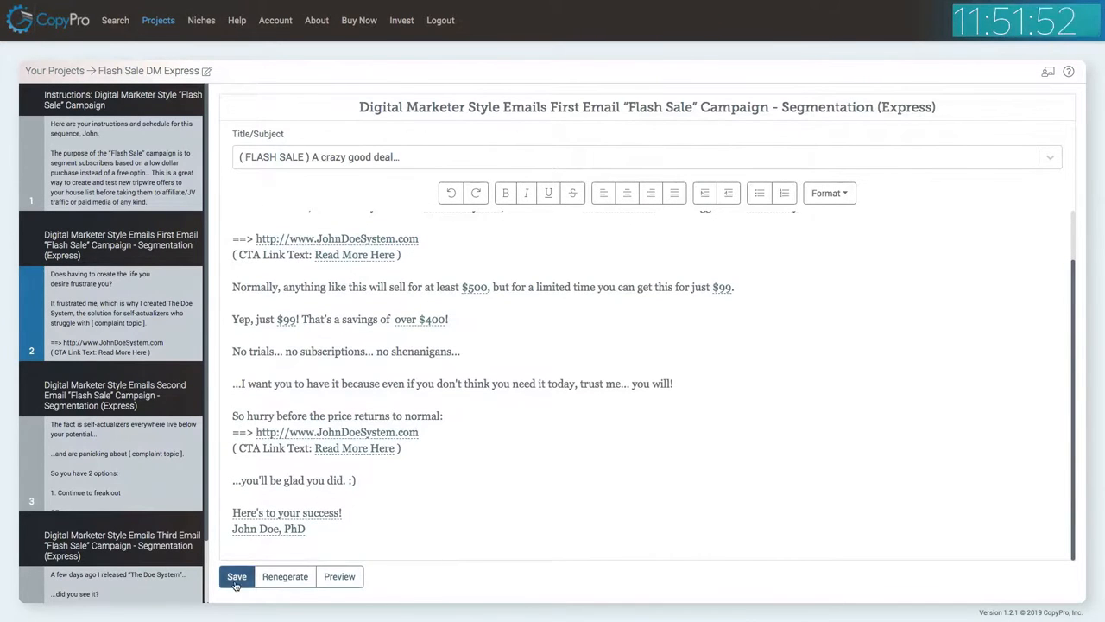
Open the second Flash Sale email and regenerate its copy.
left_click(150, 475)
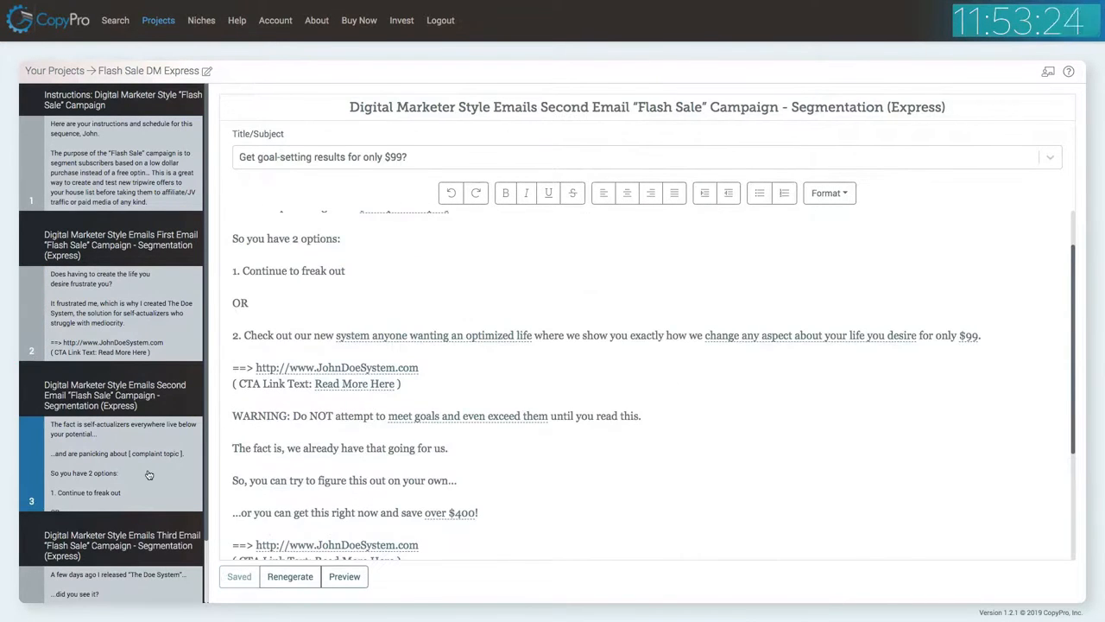
left_click(296, 576)
left_click(714, 81)
scroll(557, 398, "up", 1)
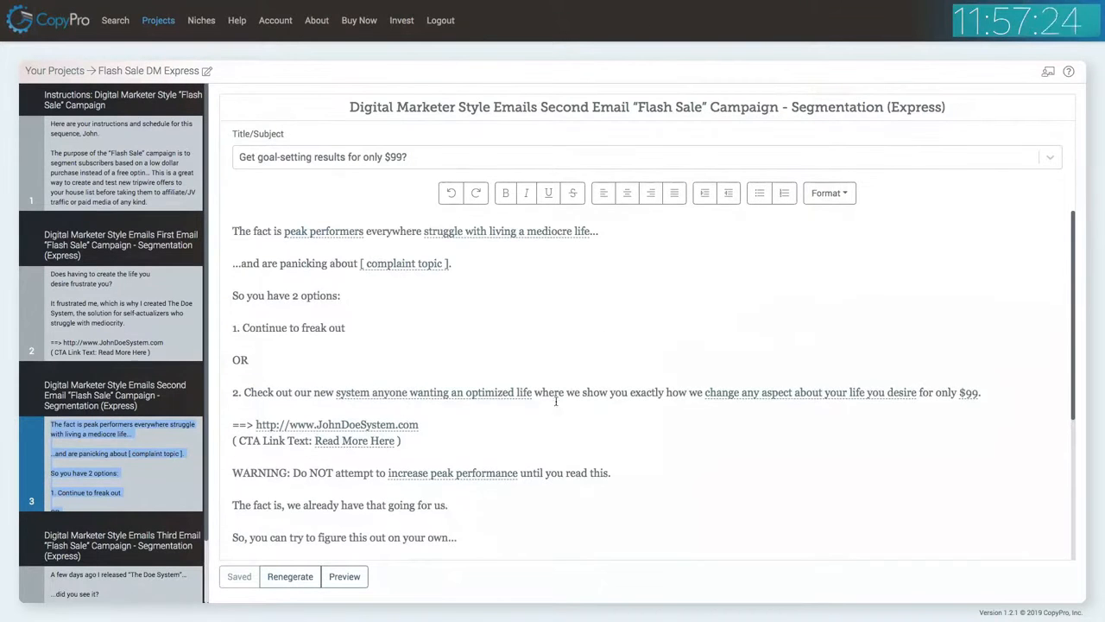
Add "self-doubt" as the present-tense Primary Complaint topic, save it and apply it to the second email.
left_click(406, 269)
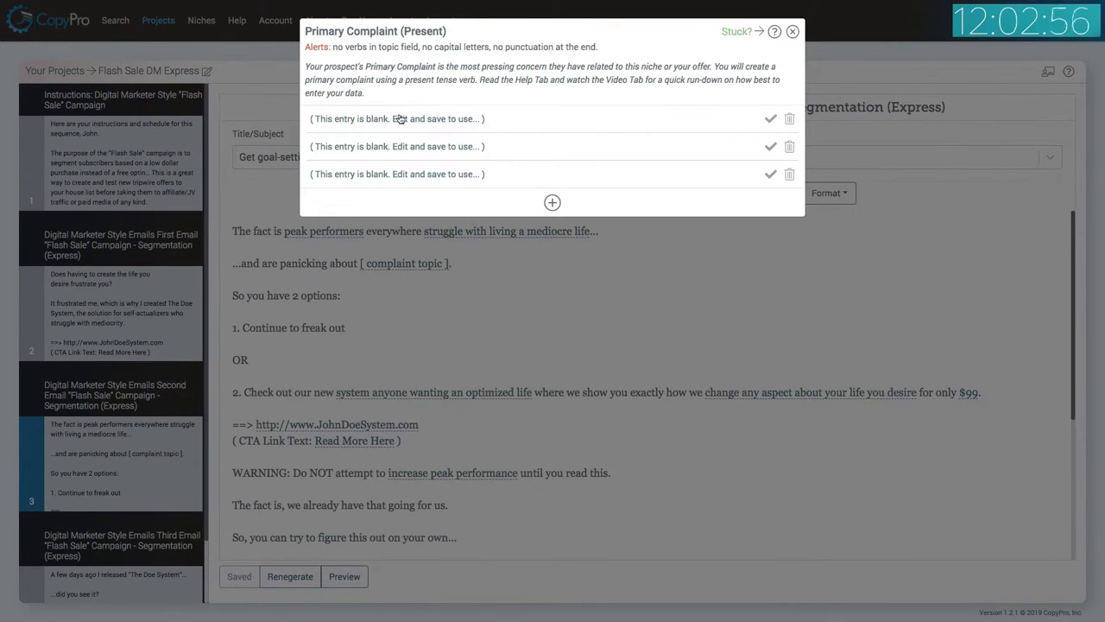
left_click(407, 119)
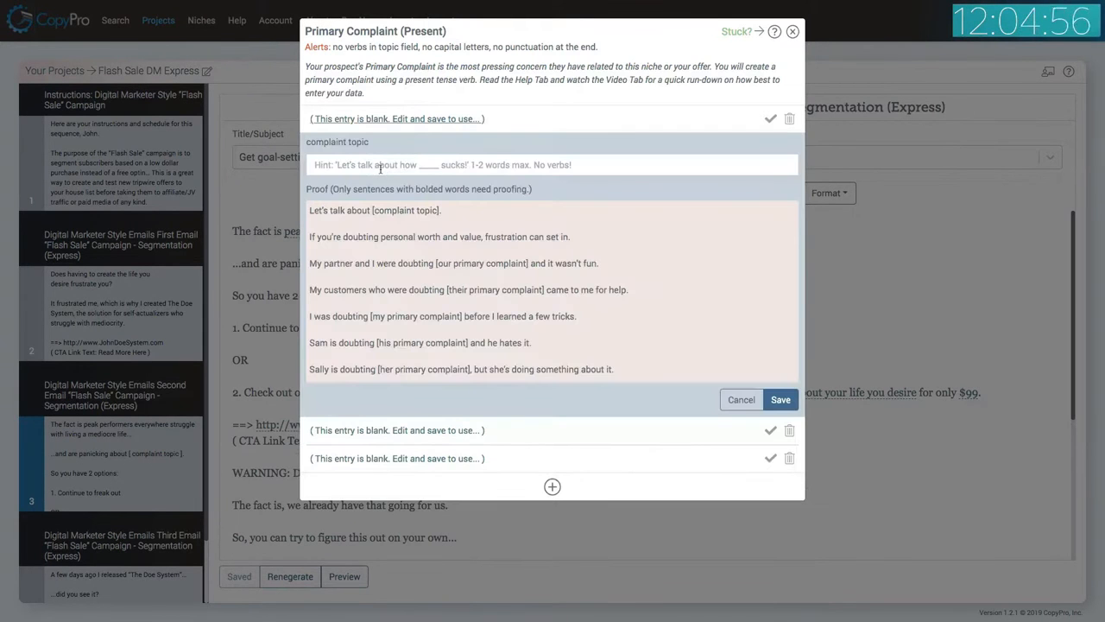
left_click(381, 168)
type("self")
type("-doubt")
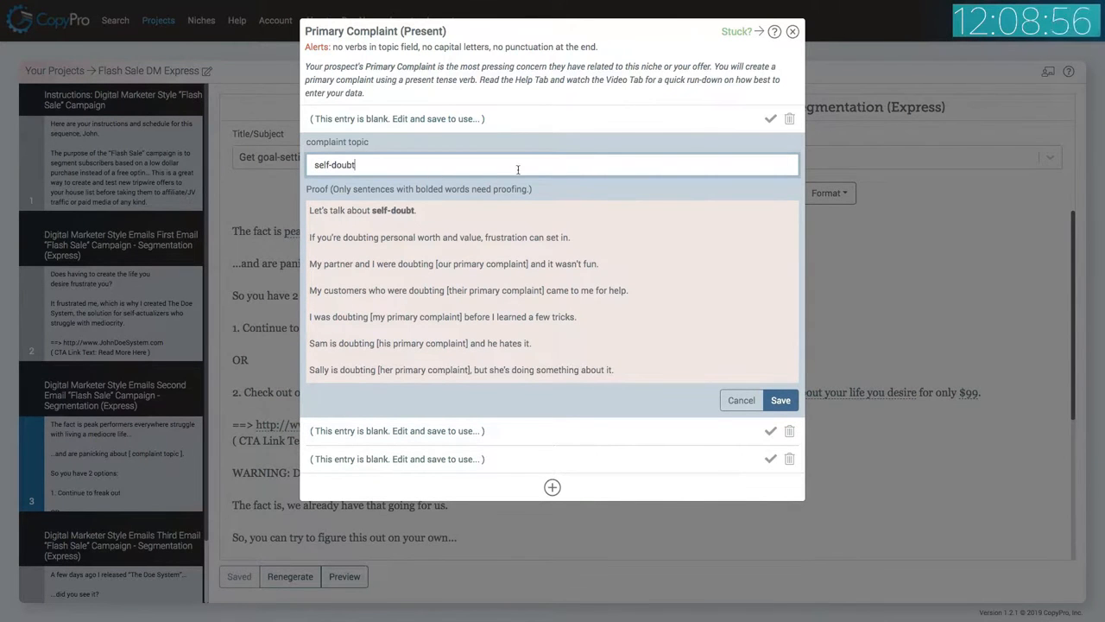
left_click(781, 403)
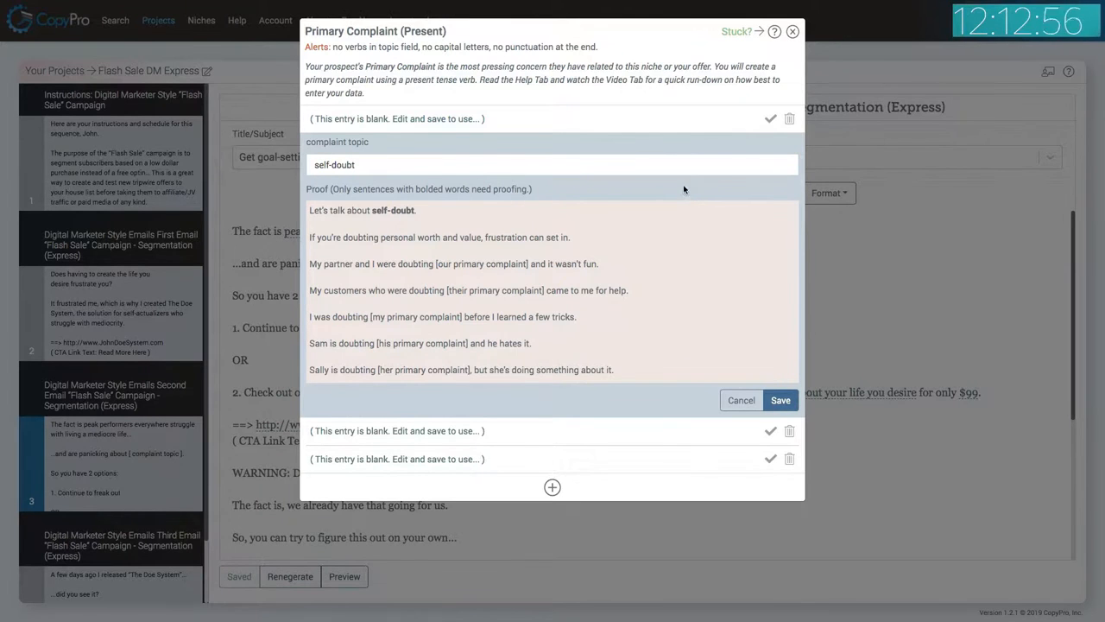
left_click(769, 120)
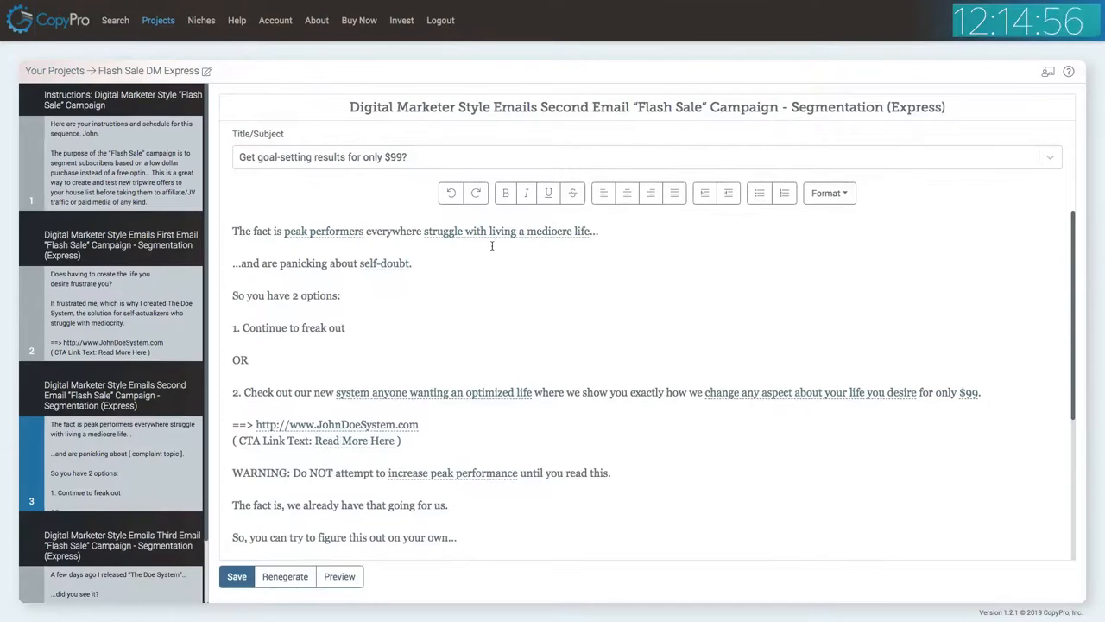
Save the second Flash Sale email.
scroll(470, 346, "down", 5)
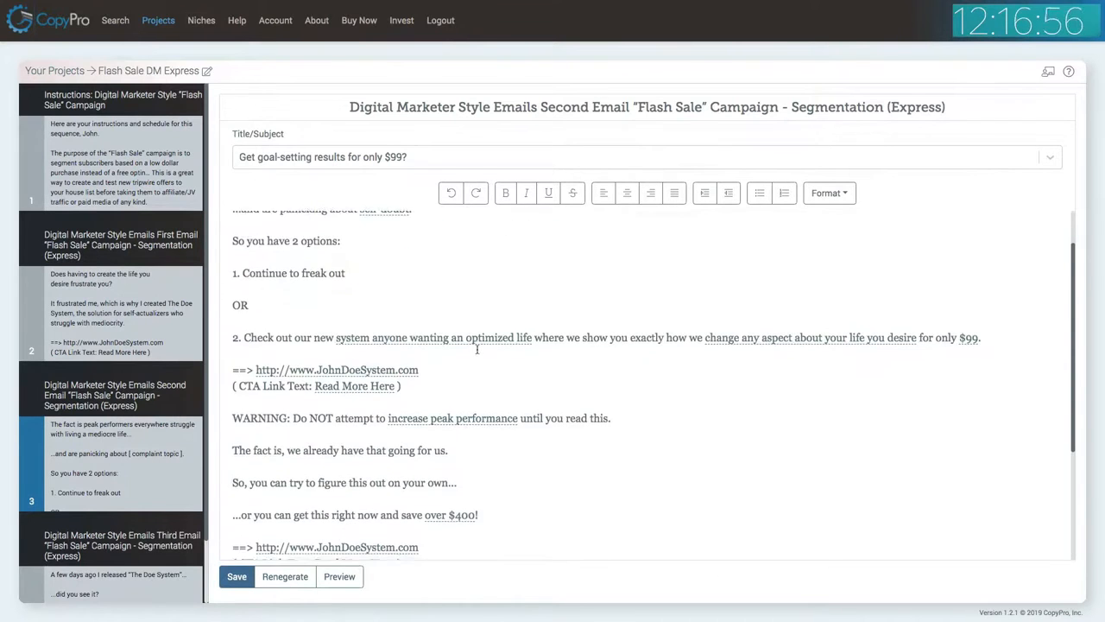
scroll(478, 352, "down", 2)
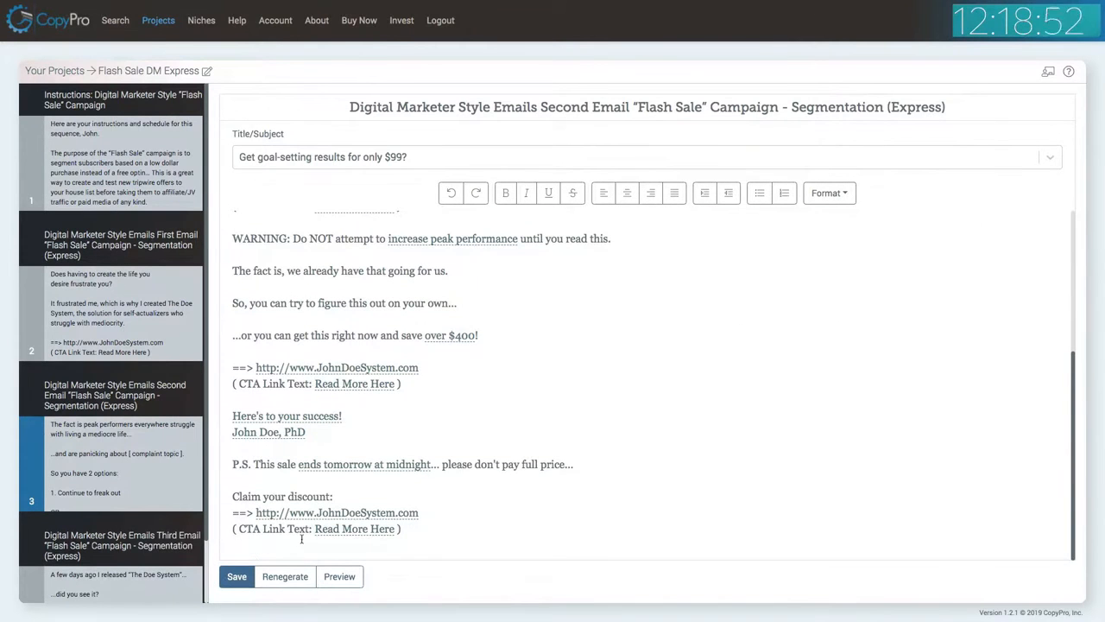
left_click(237, 576)
scroll(133, 405, "down", 1)
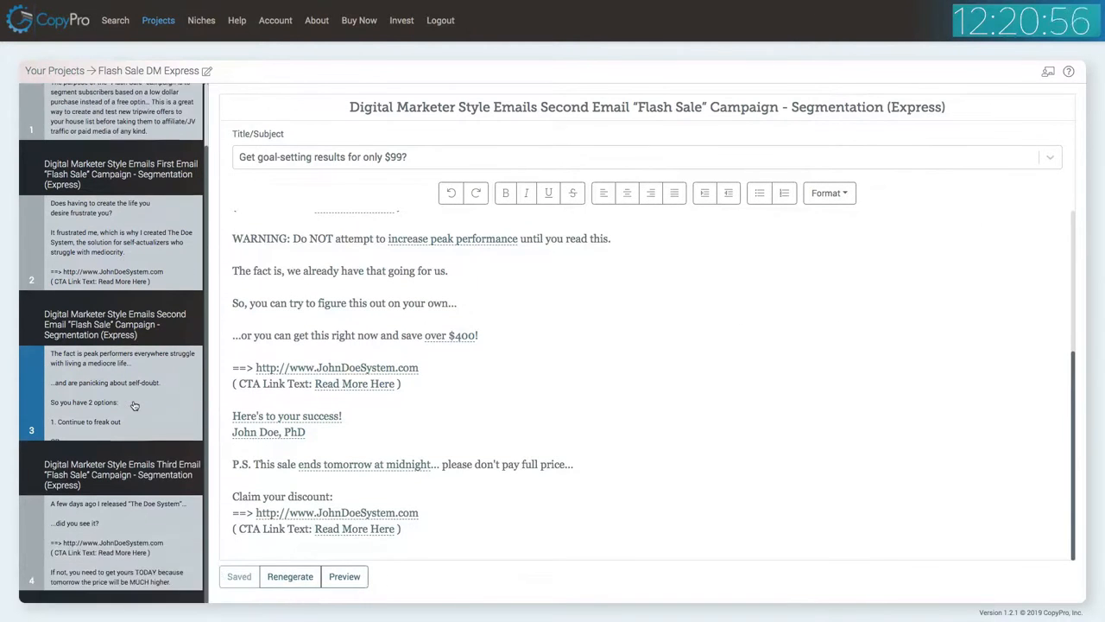
Open the third email, apply "mediocrity" as its complaint topic, and save the email.
left_click(137, 532)
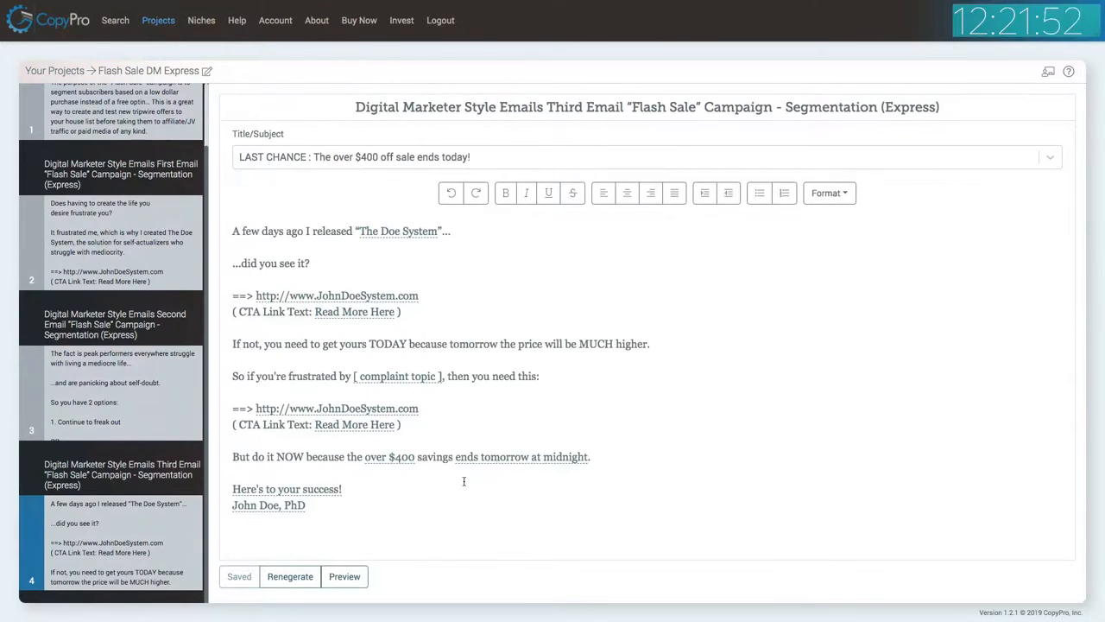
left_click(412, 380)
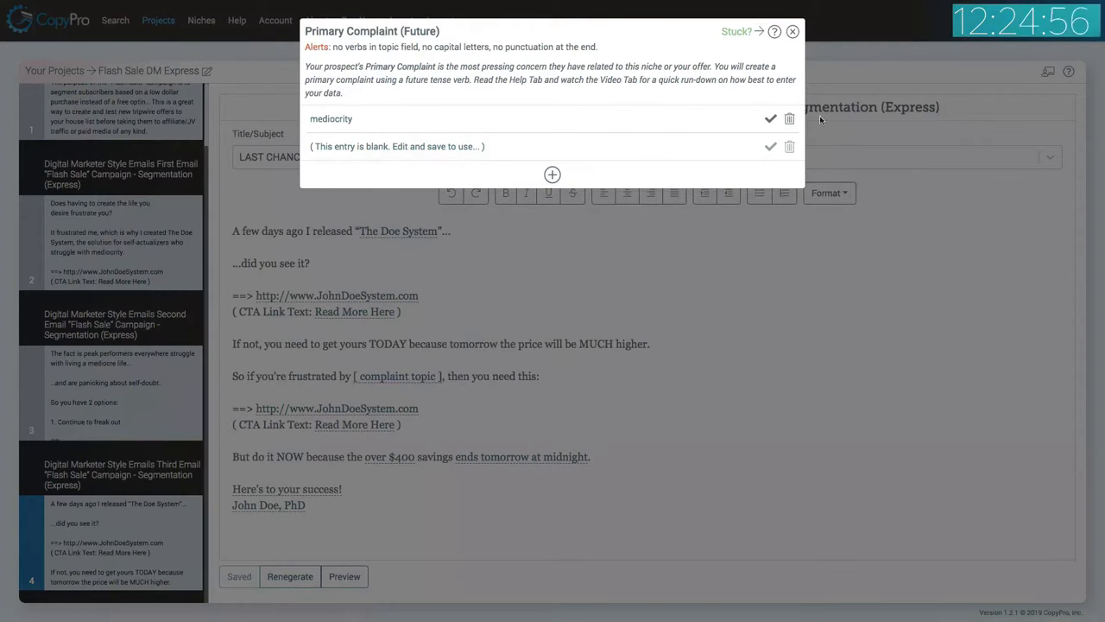
left_click(770, 120)
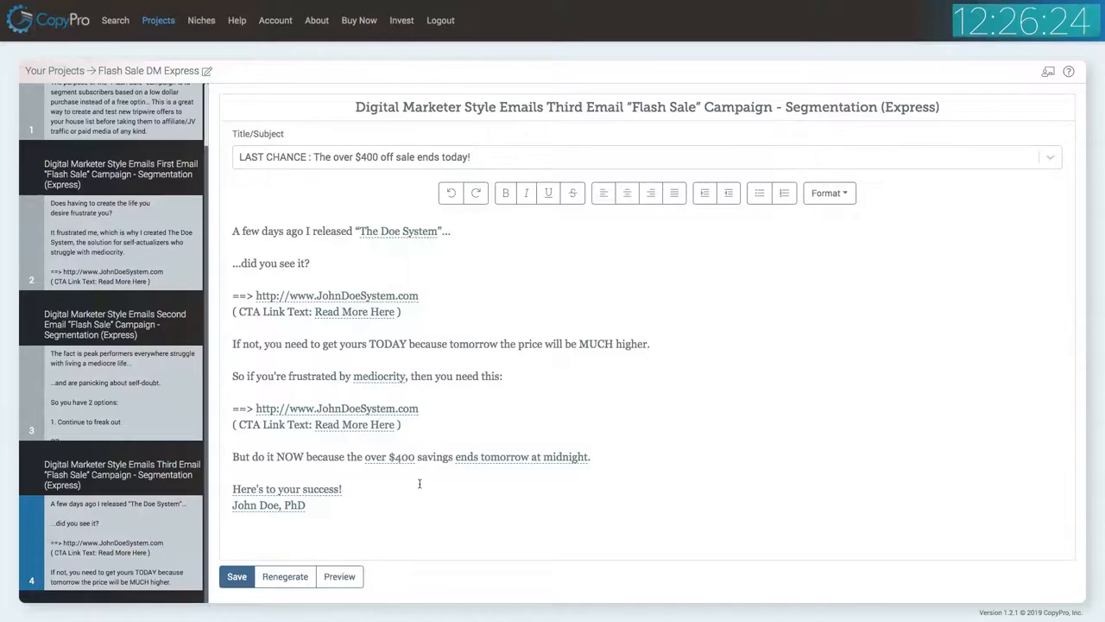
left_click(237, 576)
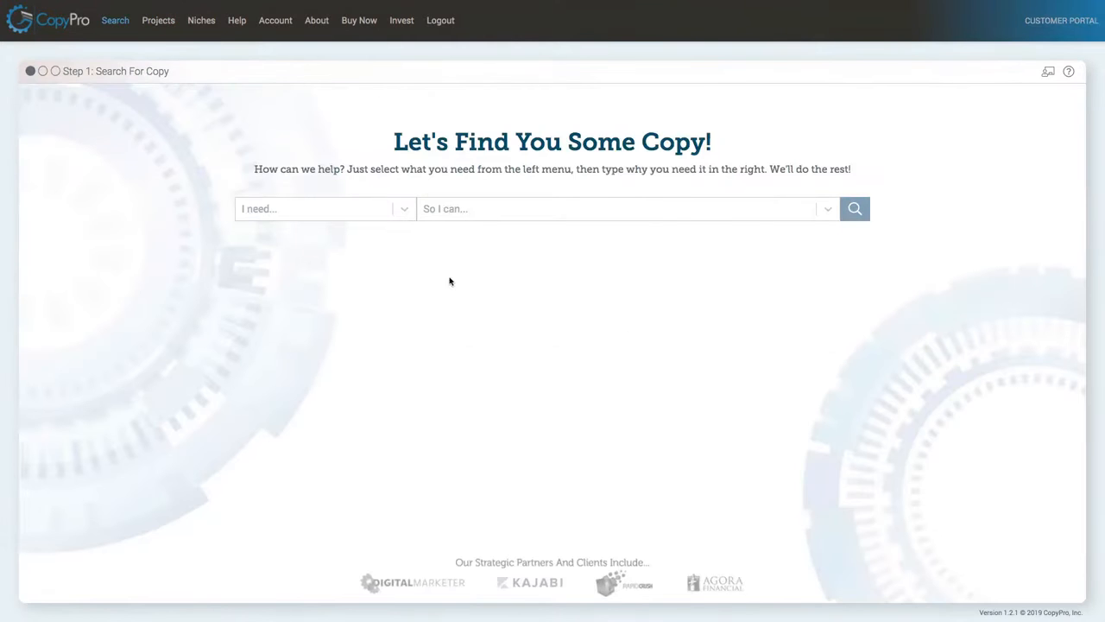
Start a new copy search for Sales Pages.
left_click(310, 214)
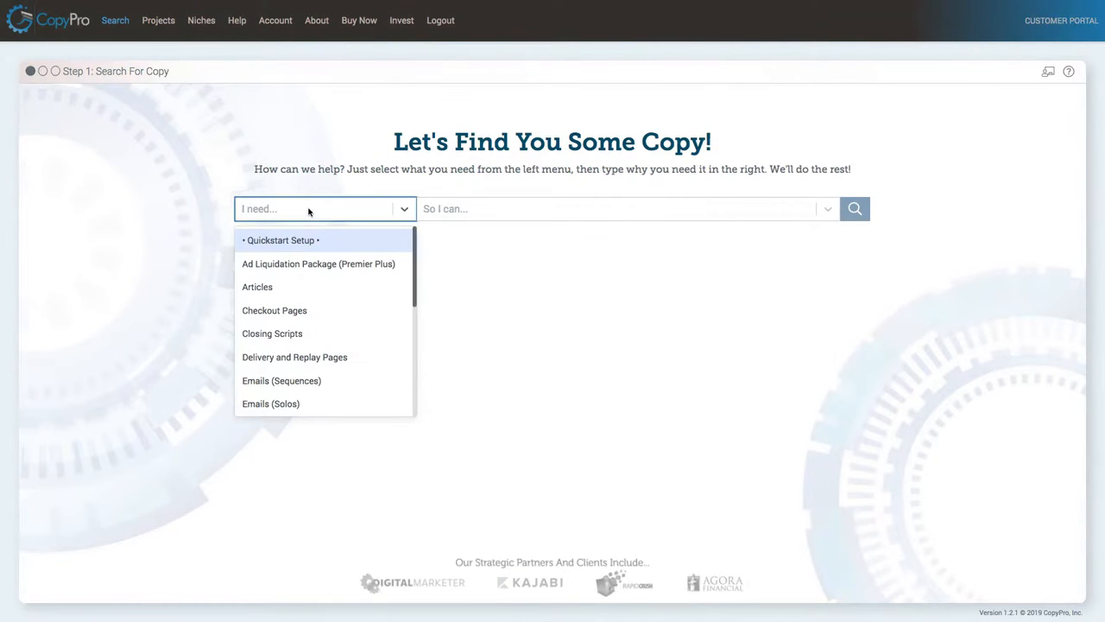
scroll(345, 318, "down", 3)
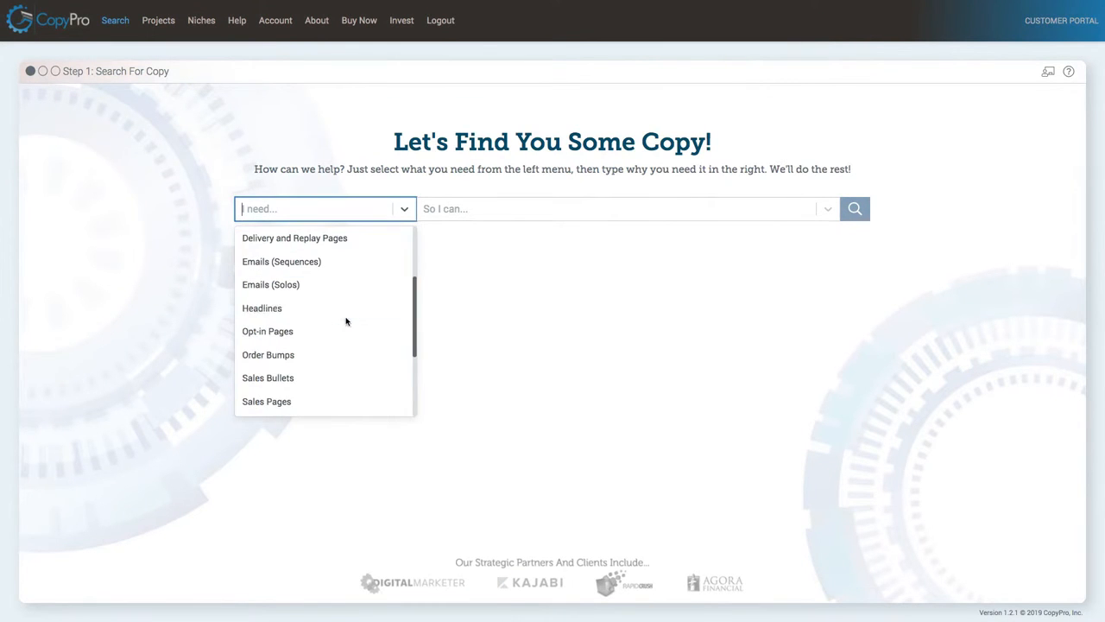
left_click(316, 395)
left_click(852, 204)
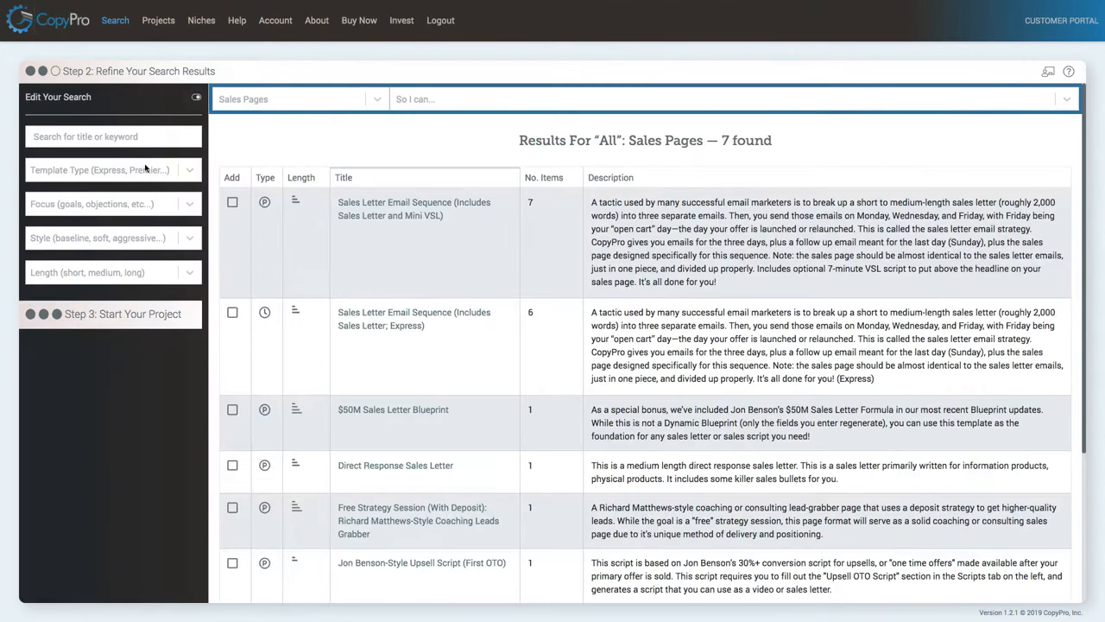
Filter the results to Express templates and select the Simple Sales Letter (Medium Length; Express).
left_click(114, 166)
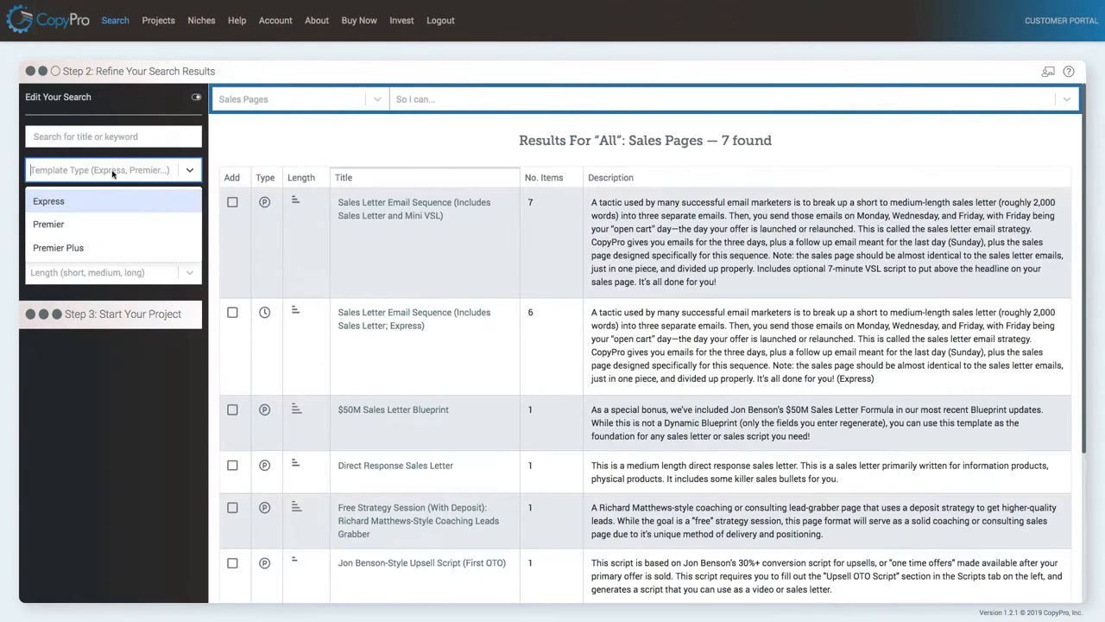
left_click(96, 201)
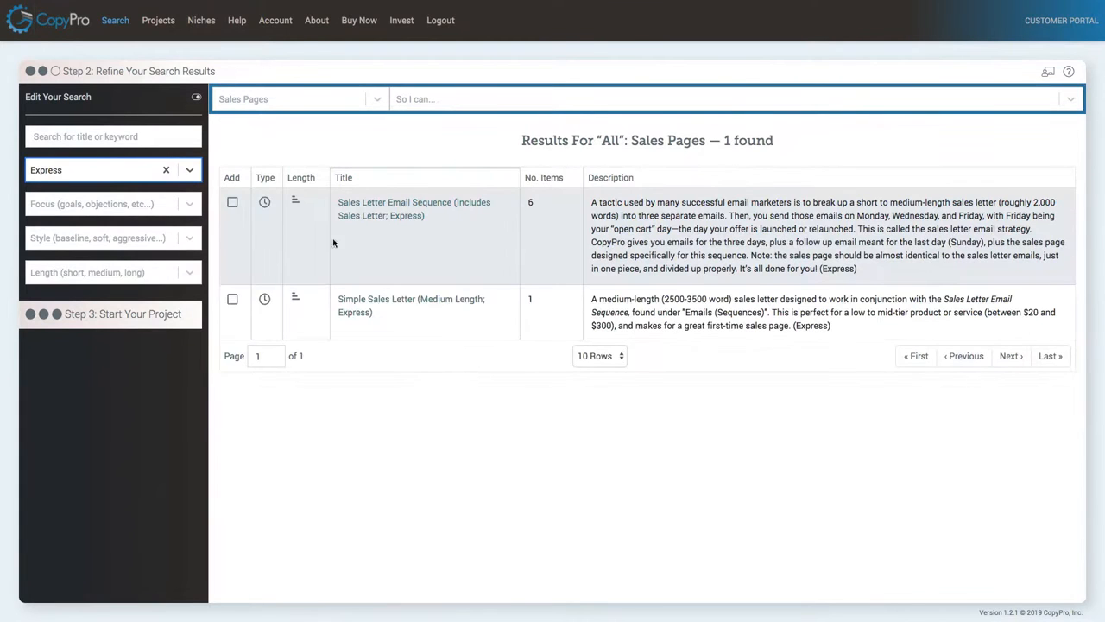
left_click(231, 300)
Start a project from the selected template and title it "Sales Letter".
left_click(175, 389)
left_click(420, 83)
type("Sales Letter")
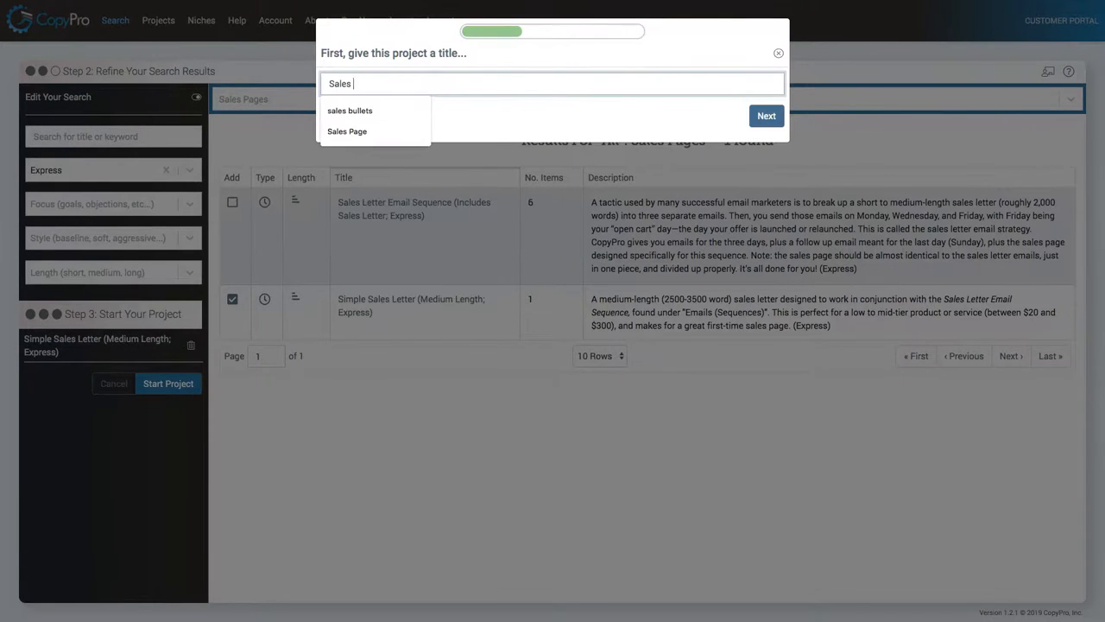
left_click(766, 118)
Pick the Personal Development niche and finish creating the project.
left_click(404, 108)
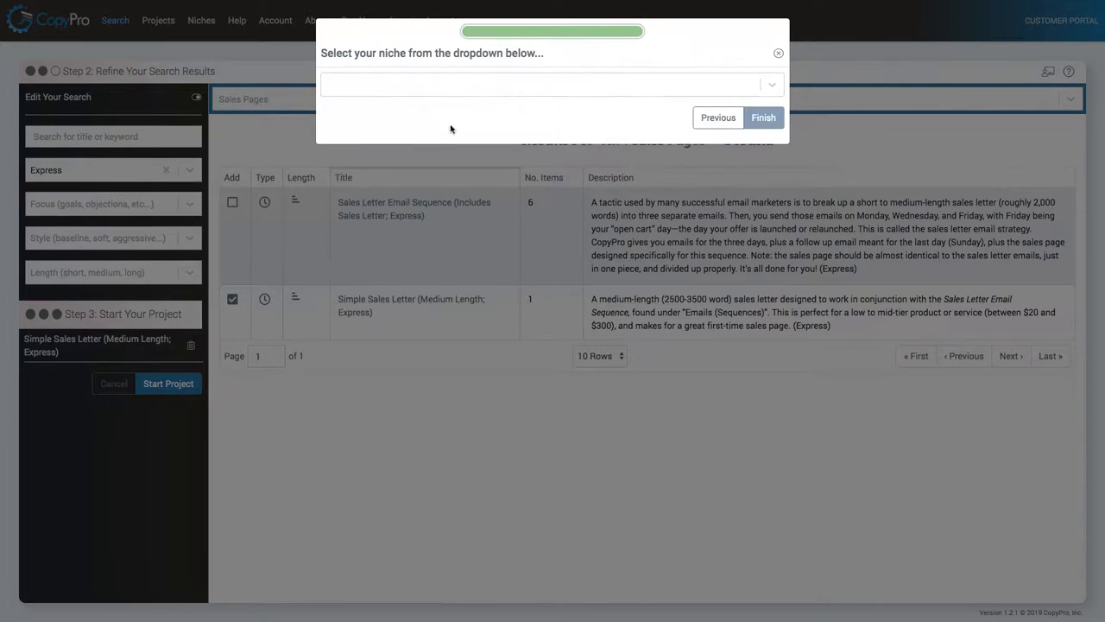
left_click(389, 85)
type("pers")
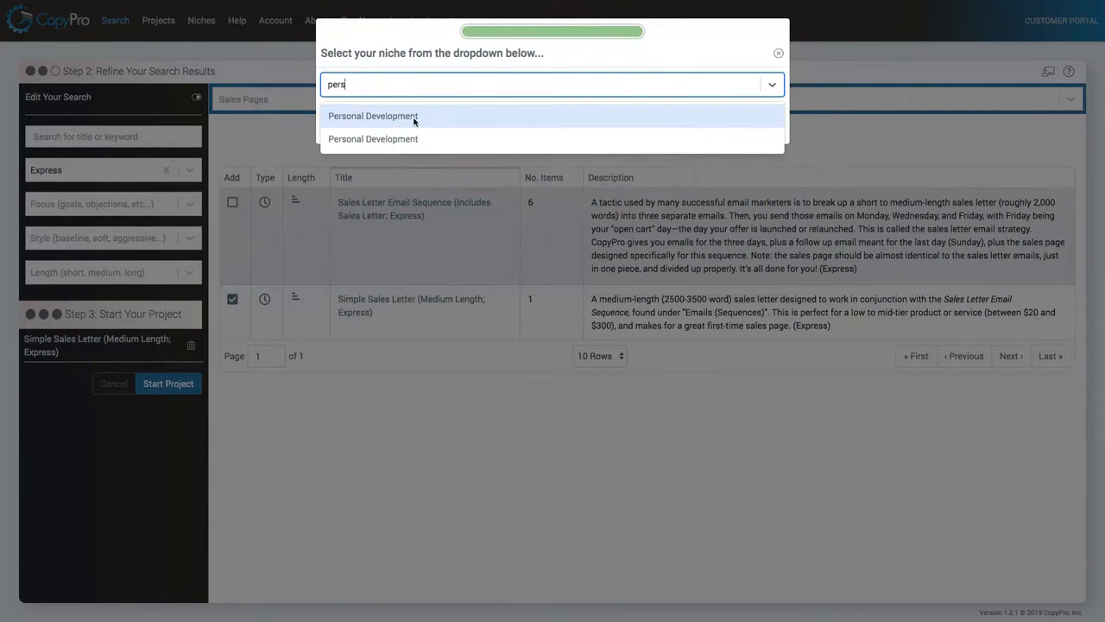
left_click(413, 123)
left_click(763, 118)
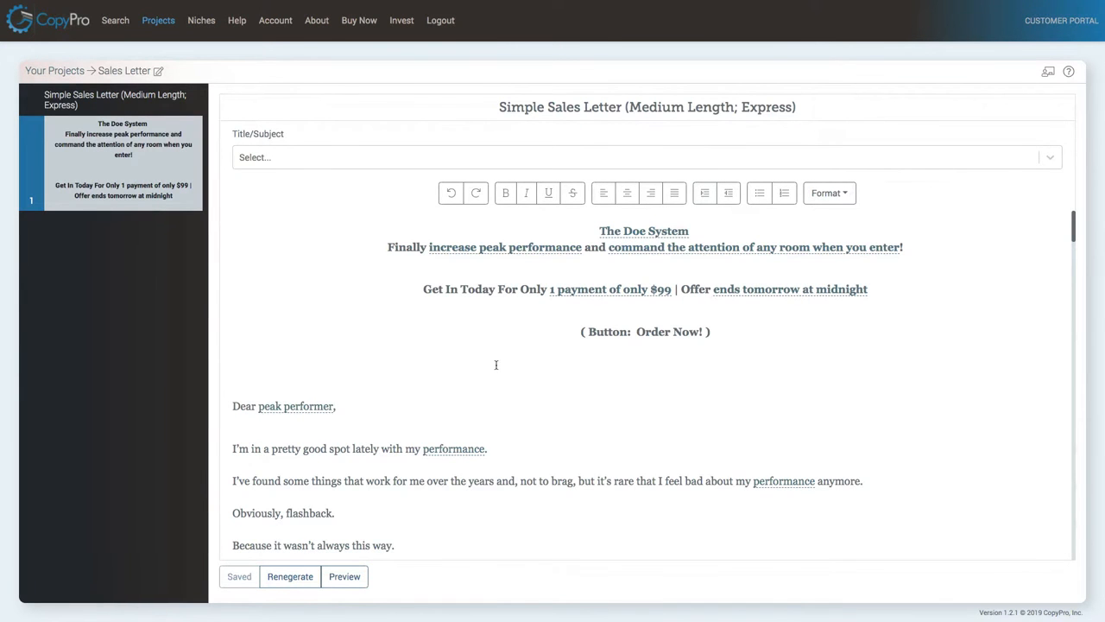
Set the primary goal in the letter's opening sentence to lifestyle optimization.
scroll(497, 366, "down", 1)
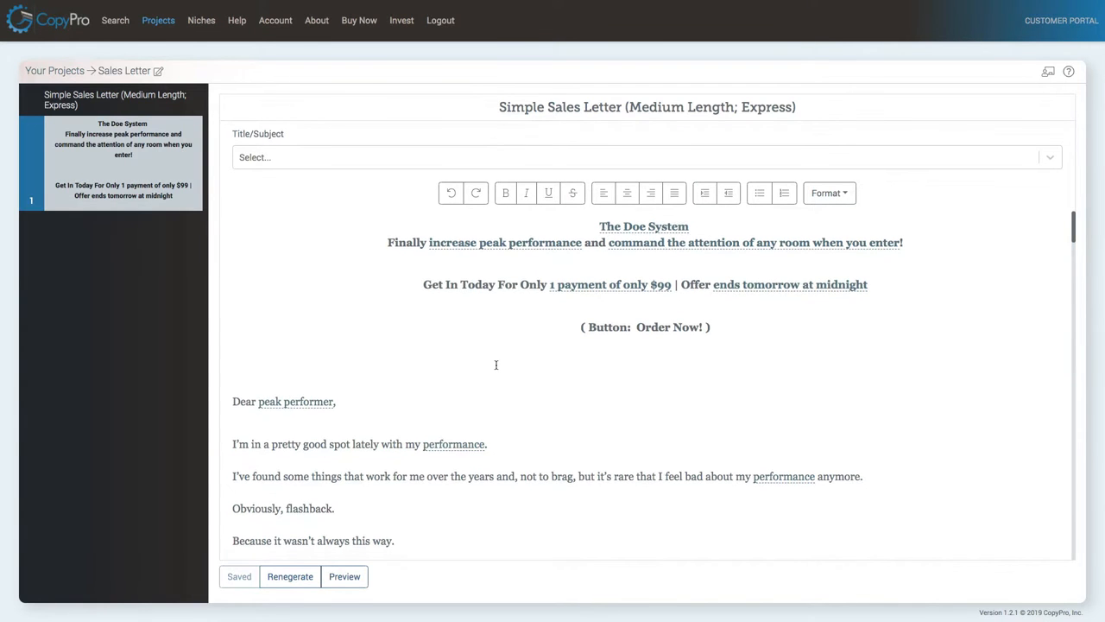
scroll(496, 365, "down", 3)
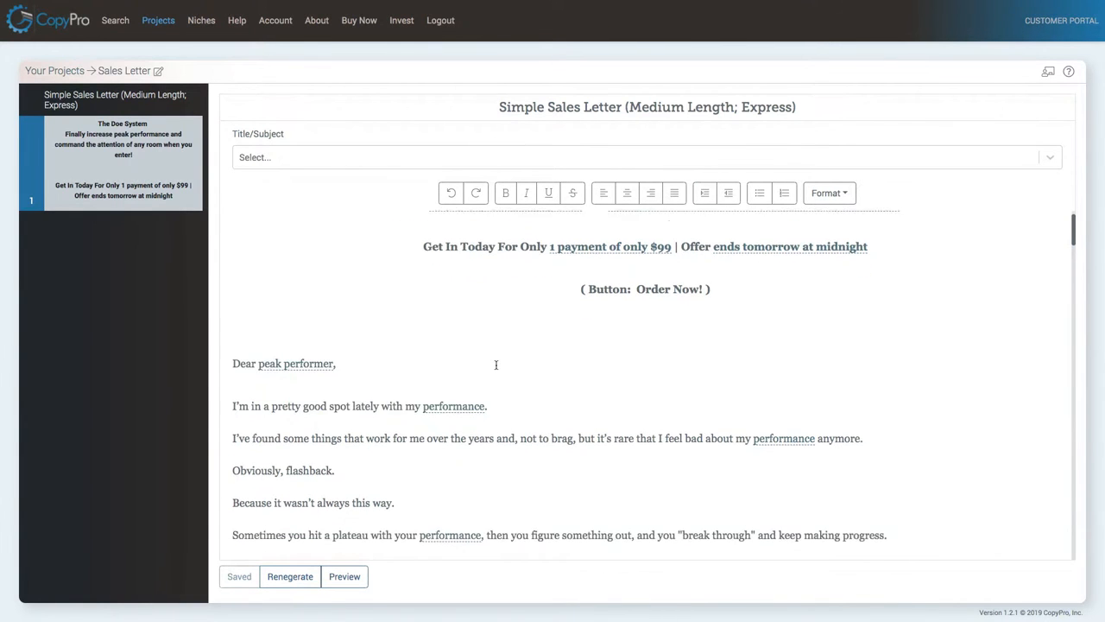
scroll(496, 365, "down", 5)
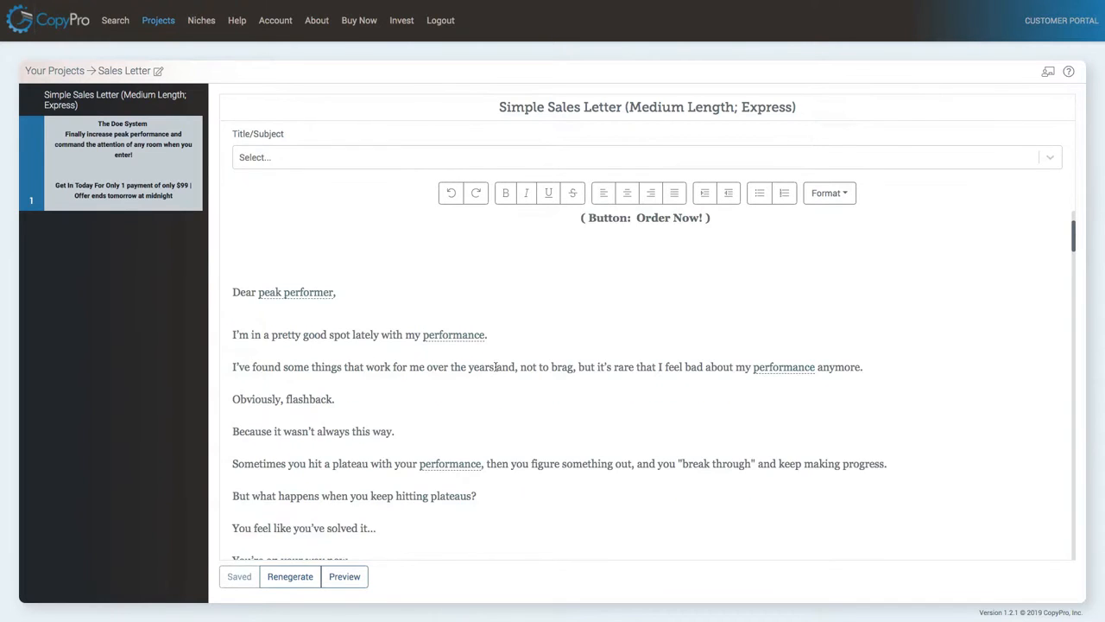
scroll(496, 366, "down", 8)
scroll(496, 367, "down", 5)
scroll(496, 367, "up", 15)
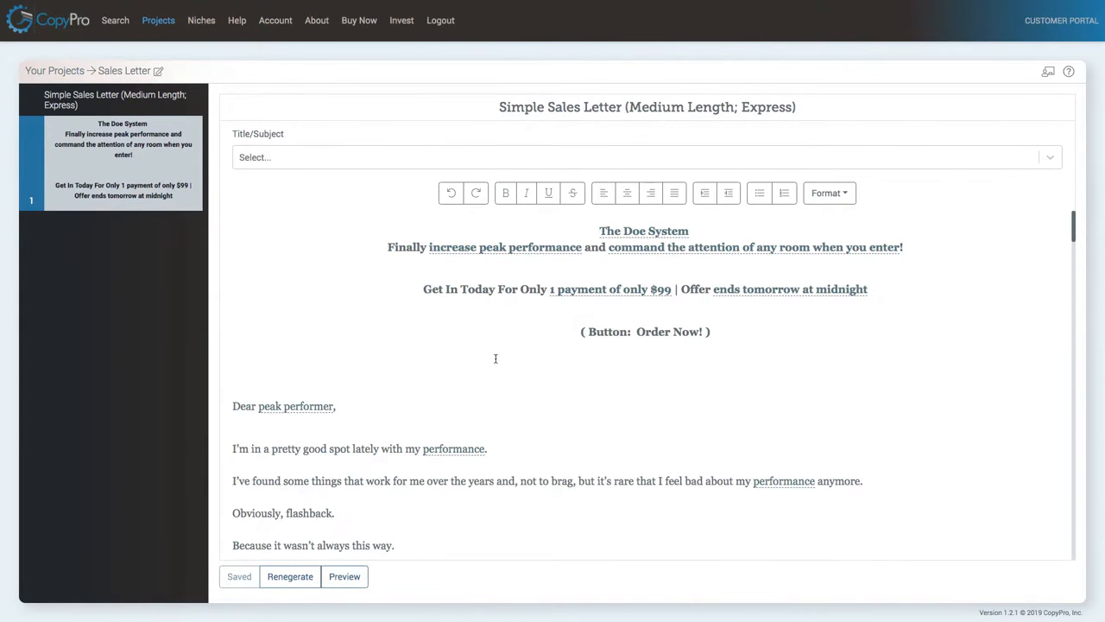
left_click(452, 449)
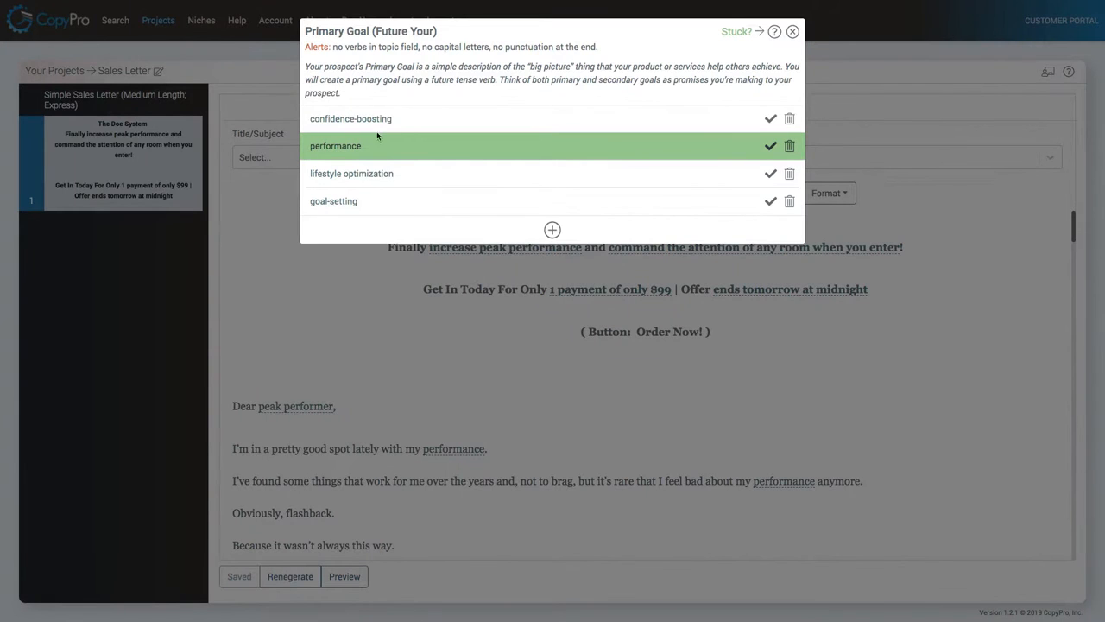
left_click(771, 175)
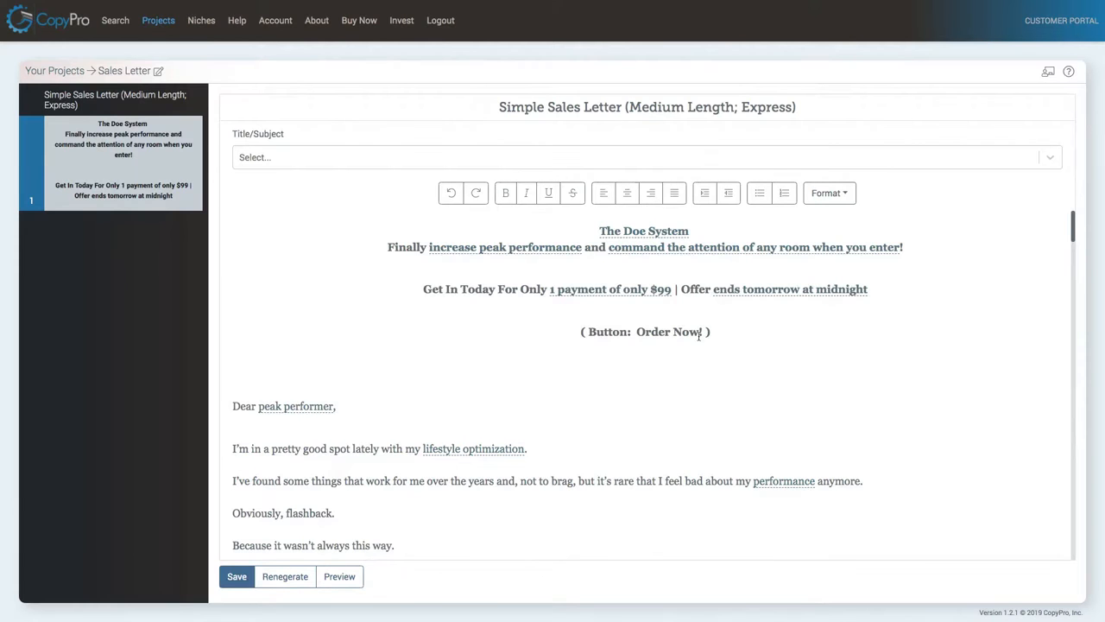
scroll(475, 310, "down", 3)
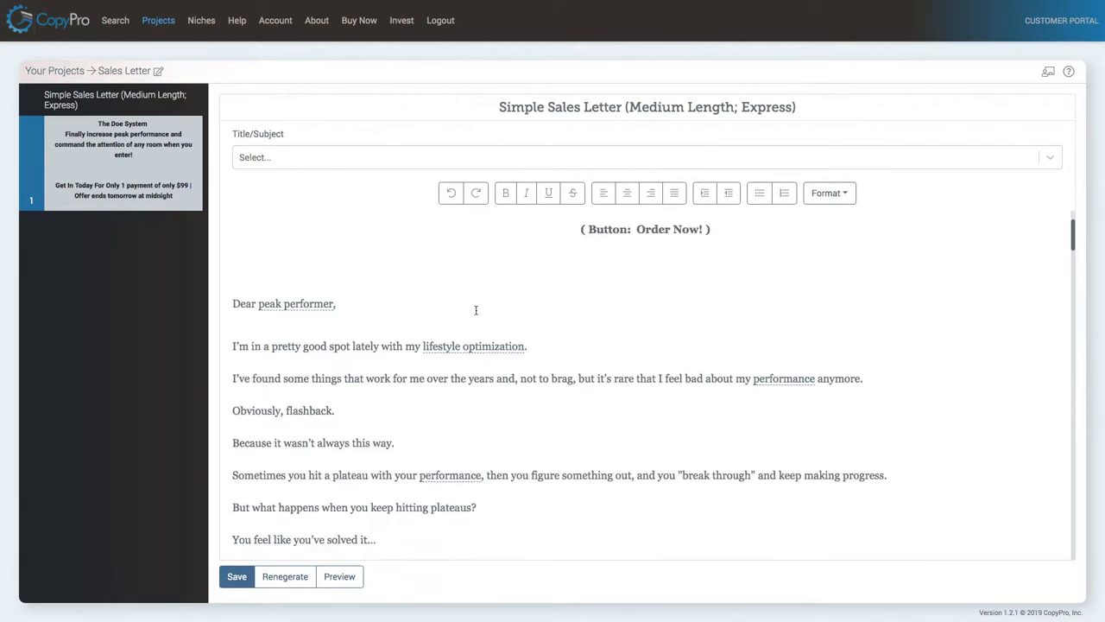
scroll(449, 329, "down", 10)
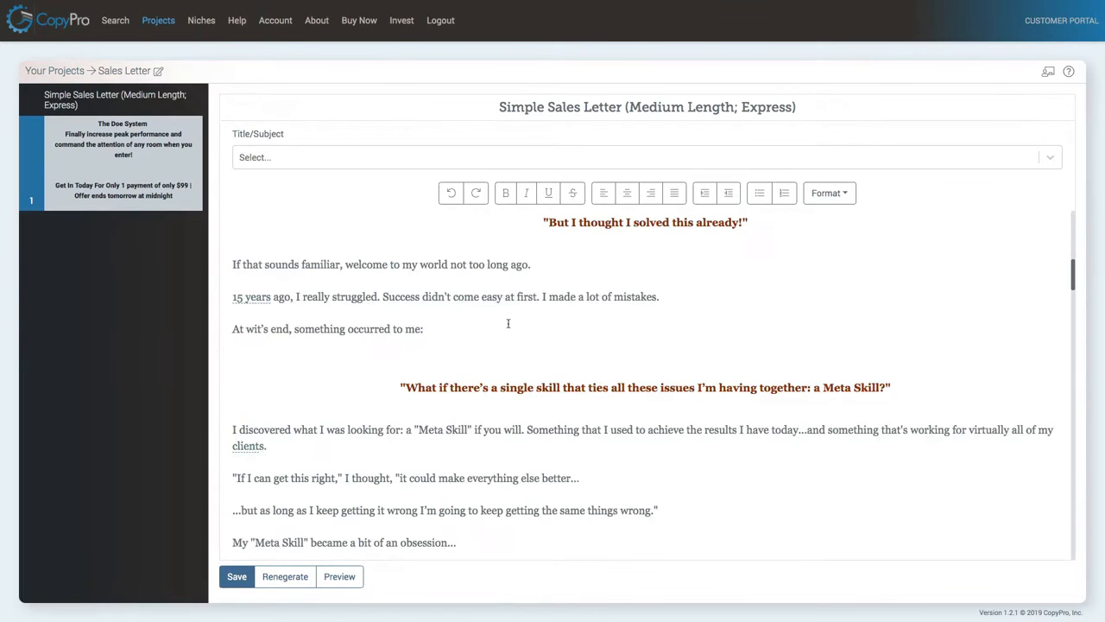
Read through the generated sales letter from beginning to end.
scroll(508, 323, "down", 10)
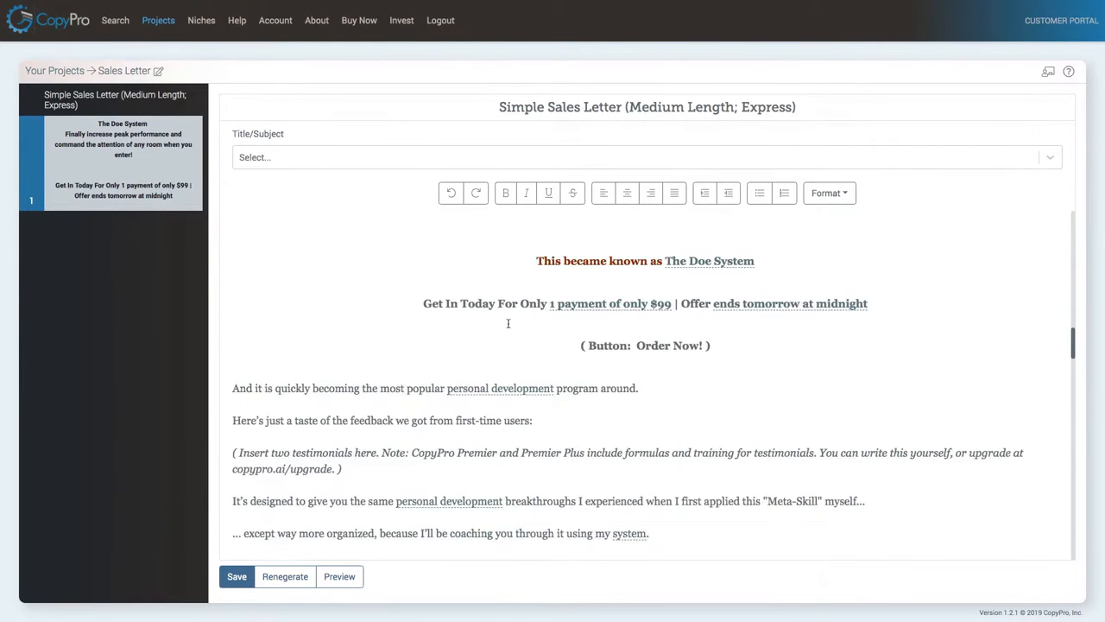
scroll(508, 323, "down", 10)
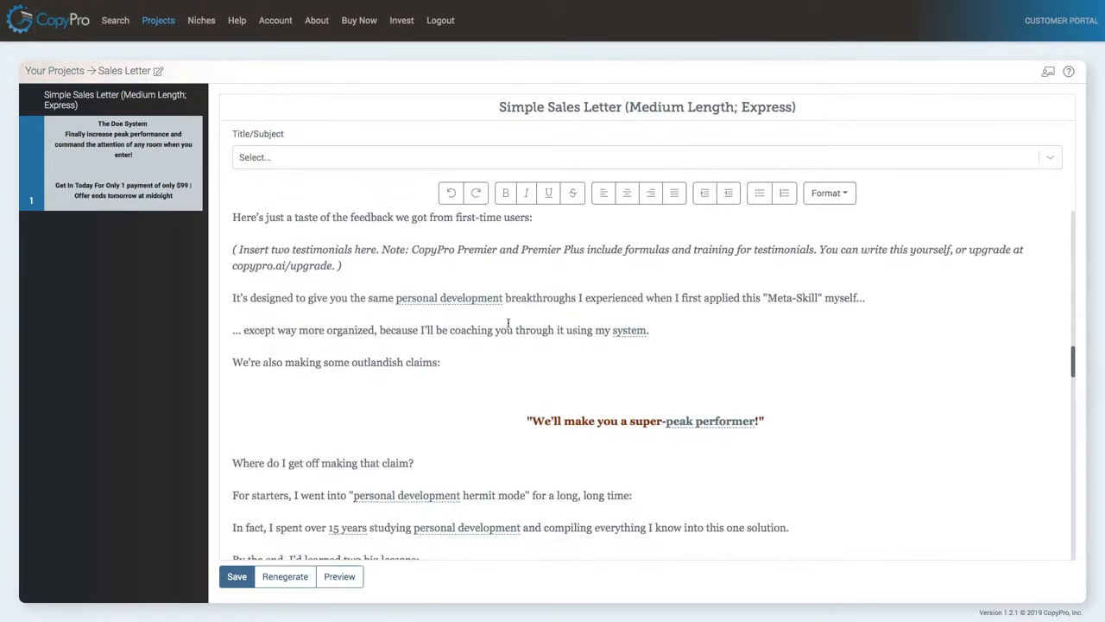
scroll(508, 323, "down", 10)
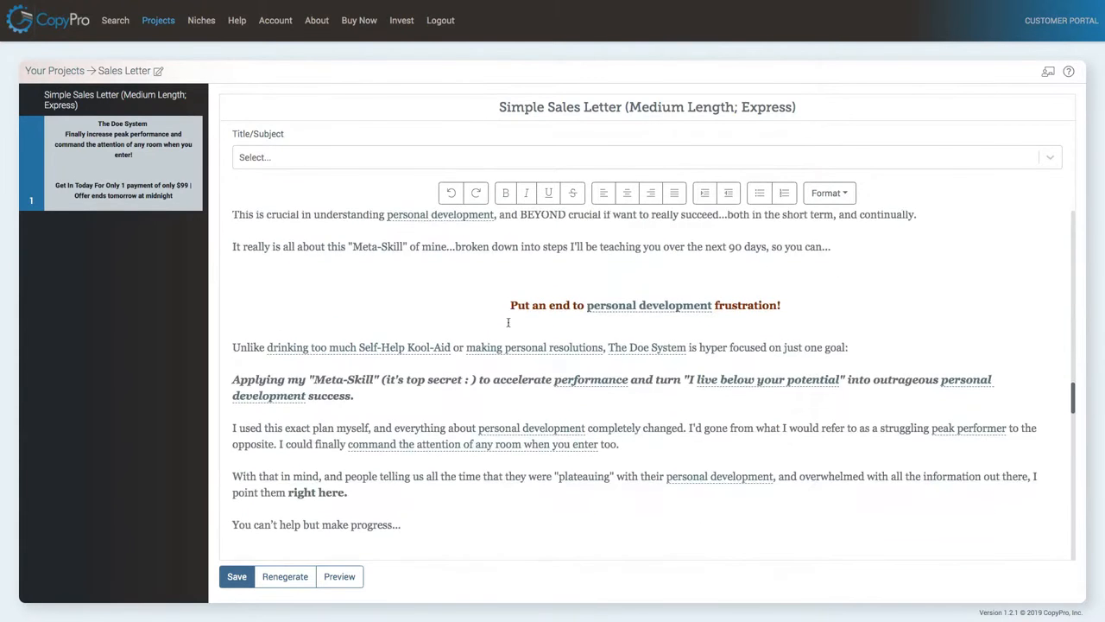
scroll(508, 322, "down", 10)
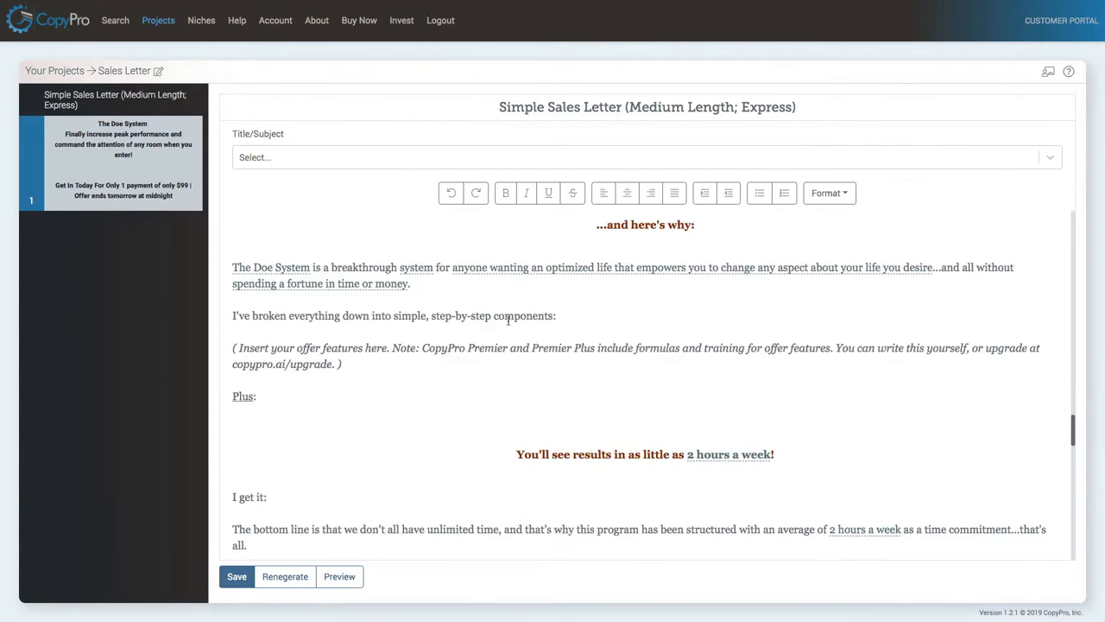
scroll(508, 320, "down", 8)
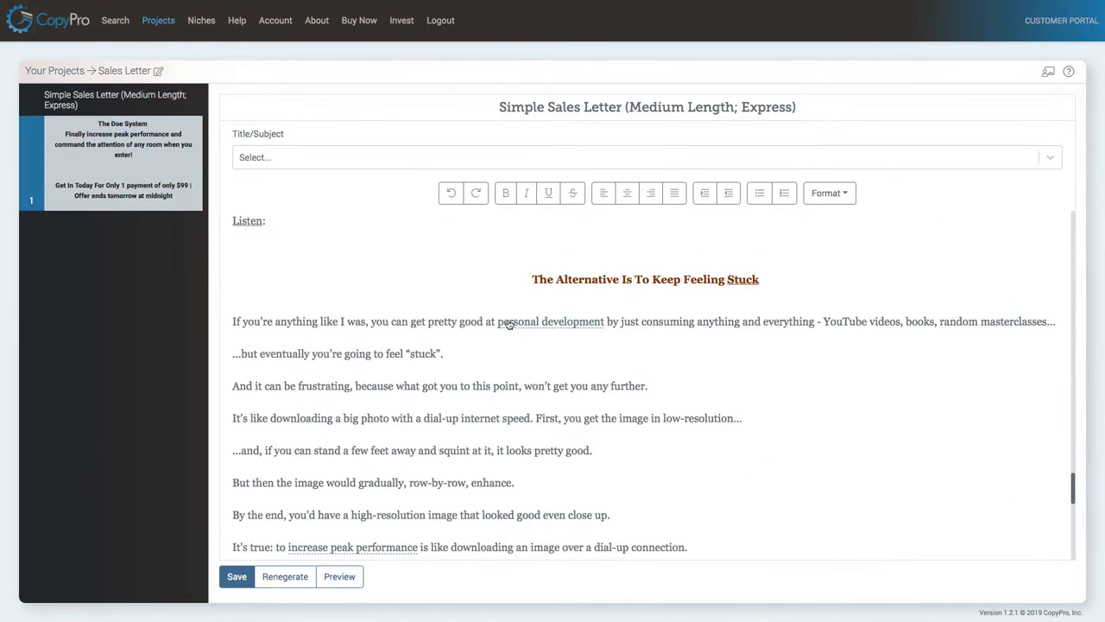
scroll(508, 323, "down", 3)
scroll(507, 319, "up", 20)
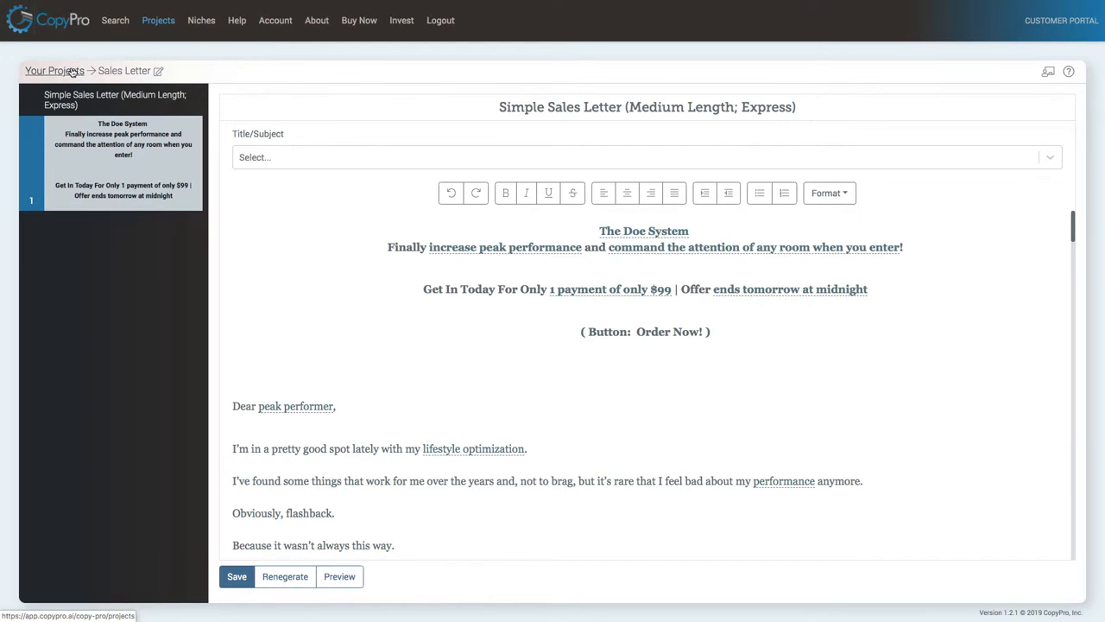
Preview the sales letter and copy its full content to the clipboard.
left_click(339, 576)
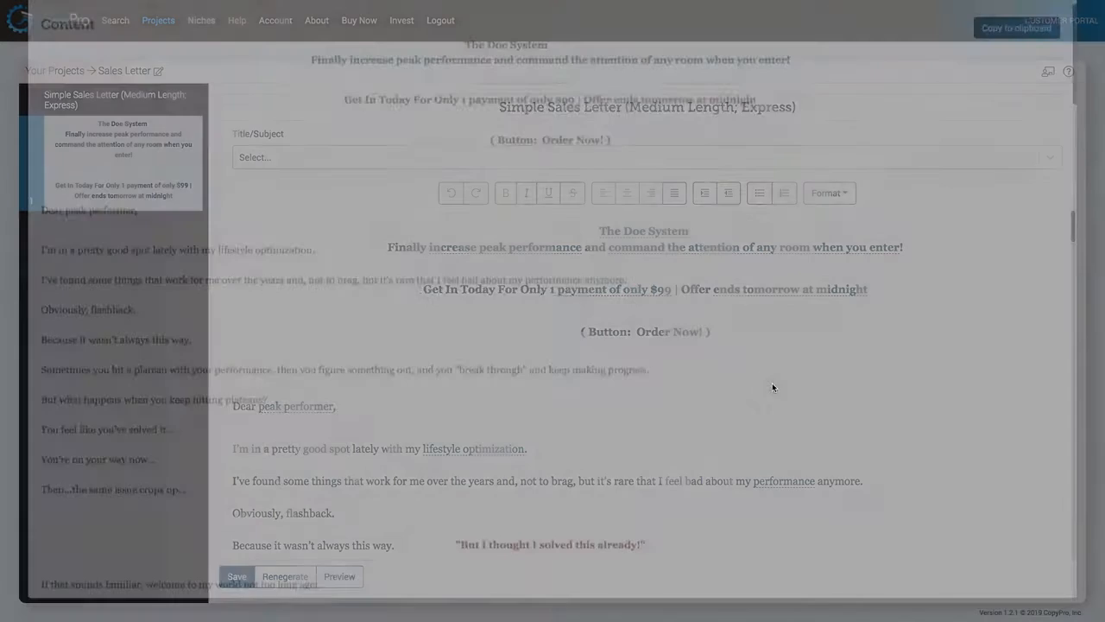
scroll(763, 314, "down", 10)
scroll(738, 273, "up", 10)
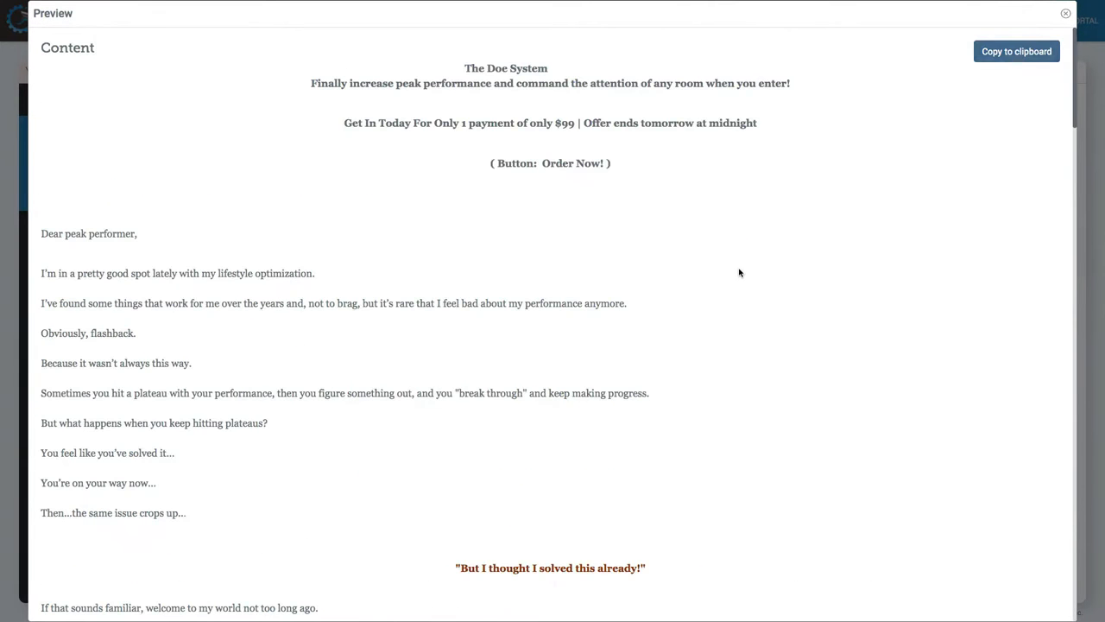
left_click(1027, 57)
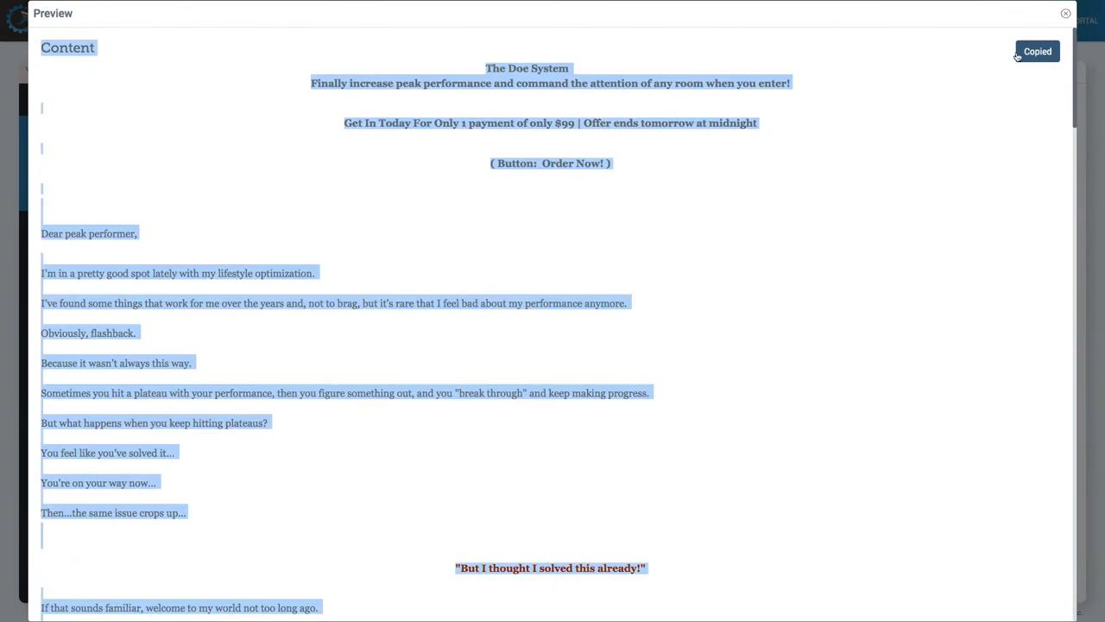
left_click(1067, 17)
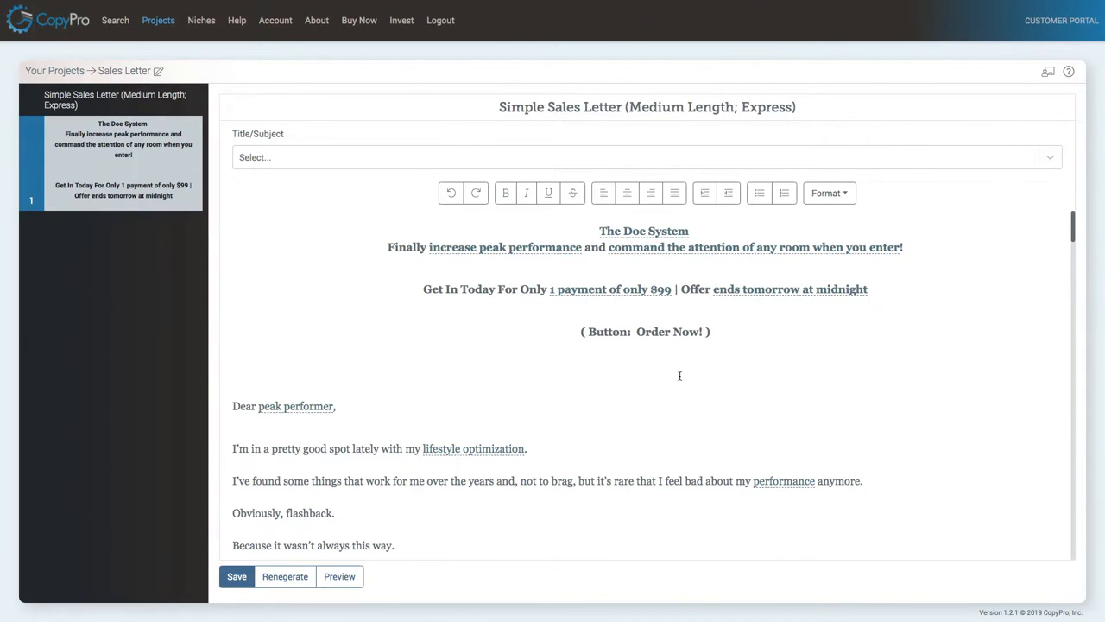
Leave the letter without saving and search Social Media Ads so I can sell and promote myself or my offer.
left_click(116, 21)
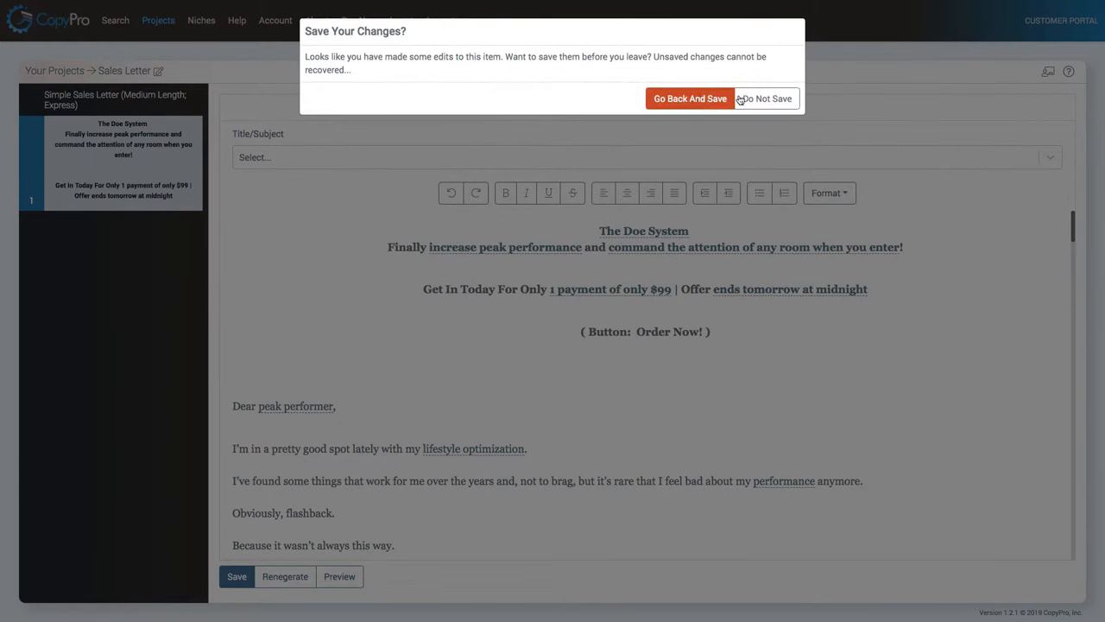
left_click(767, 98)
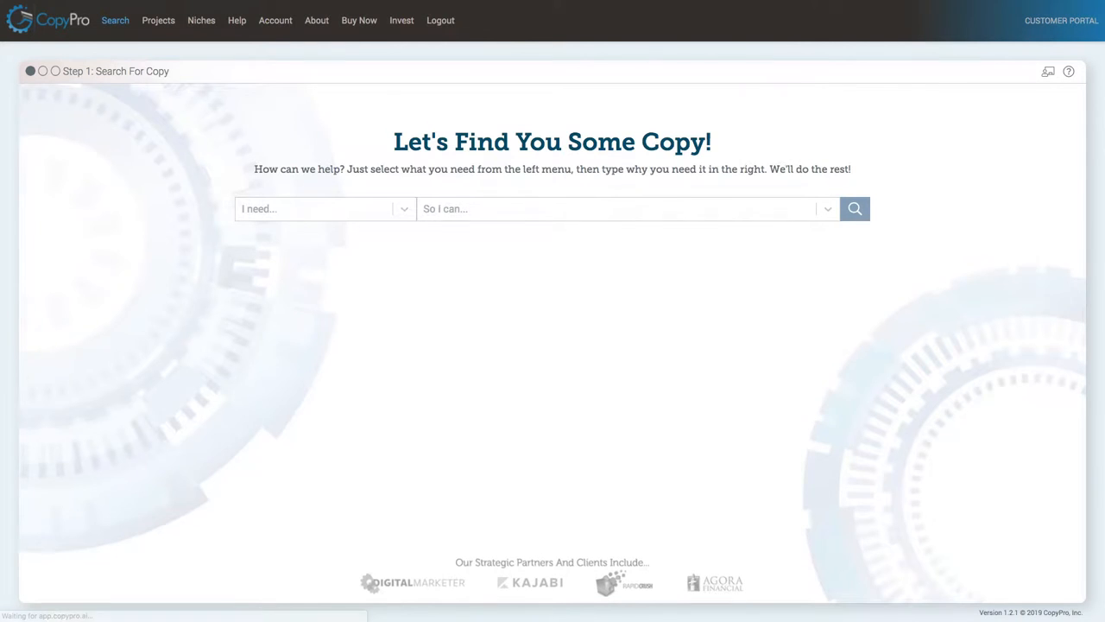
left_click(300, 218)
scroll(291, 354, "down", 1)
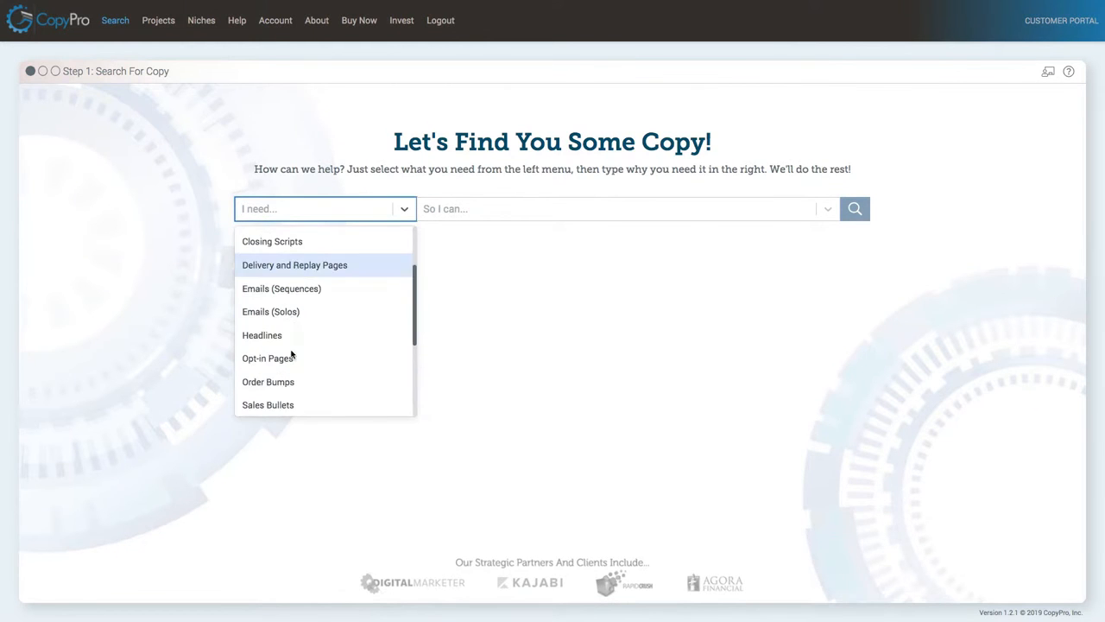
scroll(291, 354, "down", 1)
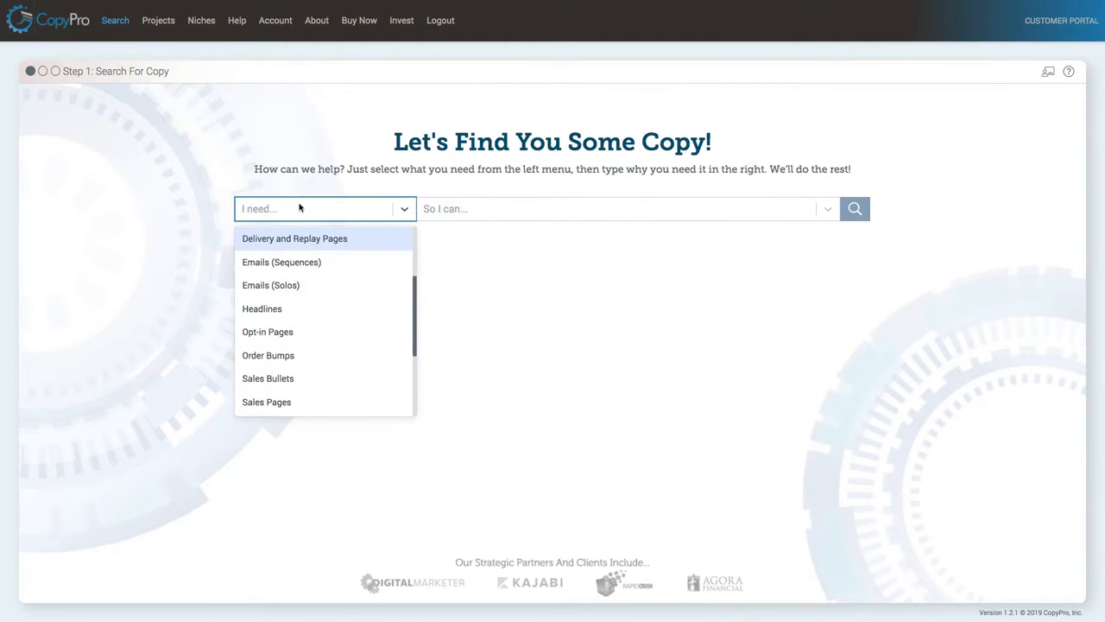
type("so")
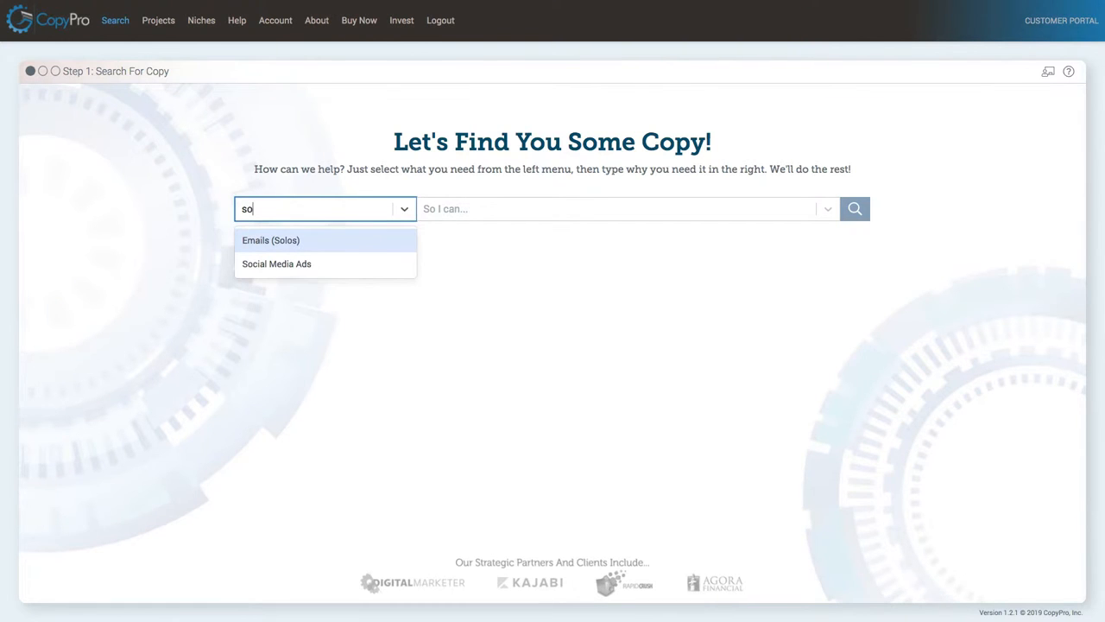
left_click(264, 263)
left_click(578, 209)
left_click(485, 361)
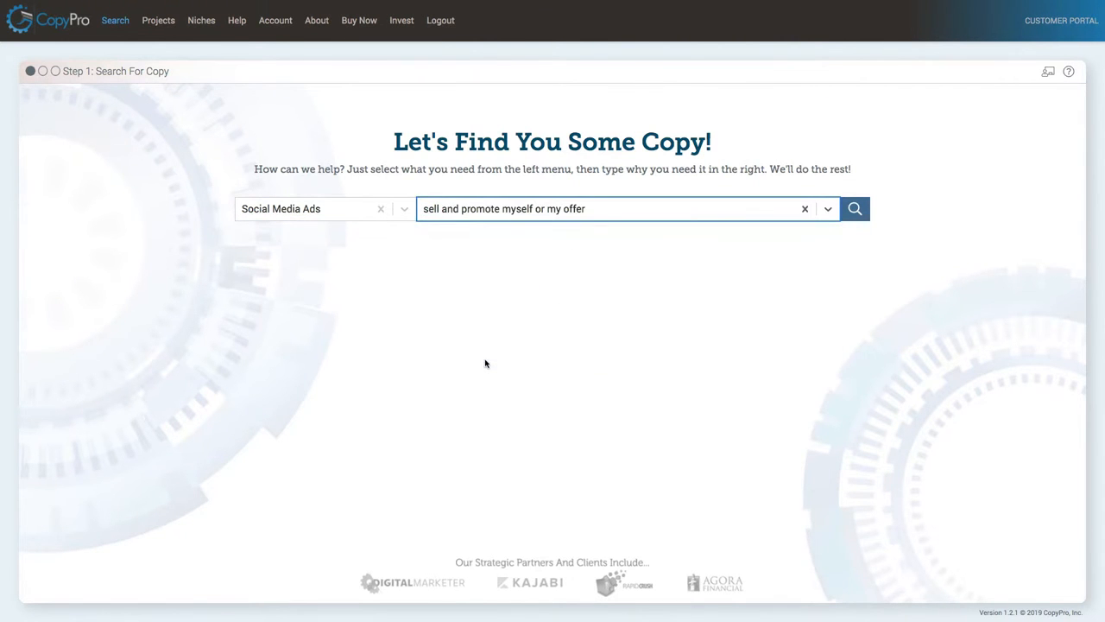
left_click(855, 208)
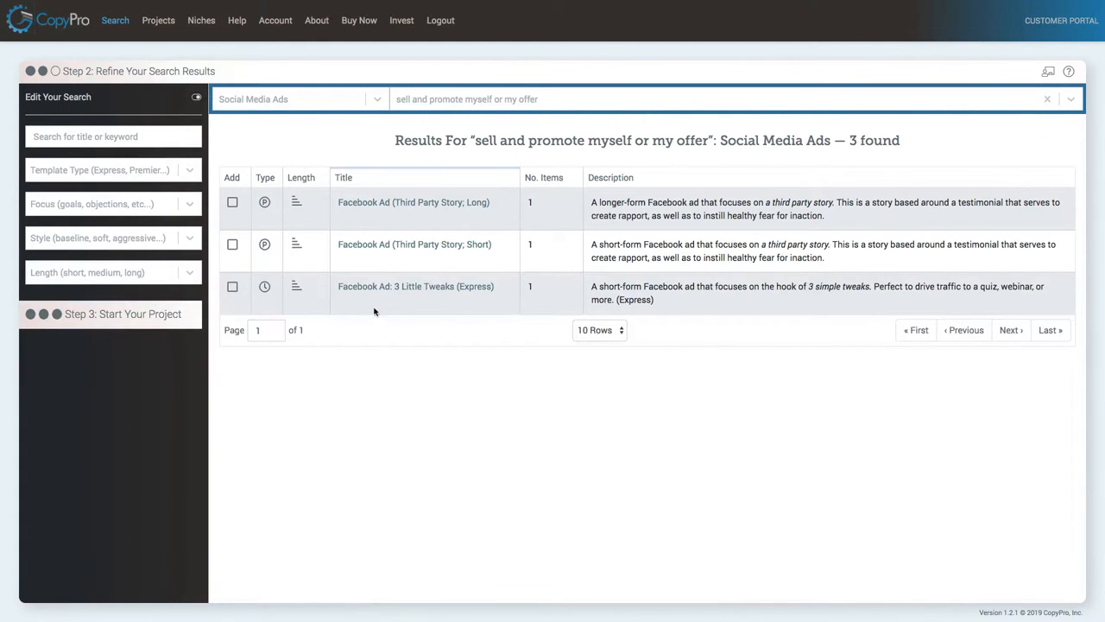
Select the Facebook Ad: 3 Little Tweaks (Express) template and start a project titled "Facebook ad".
left_click(234, 287)
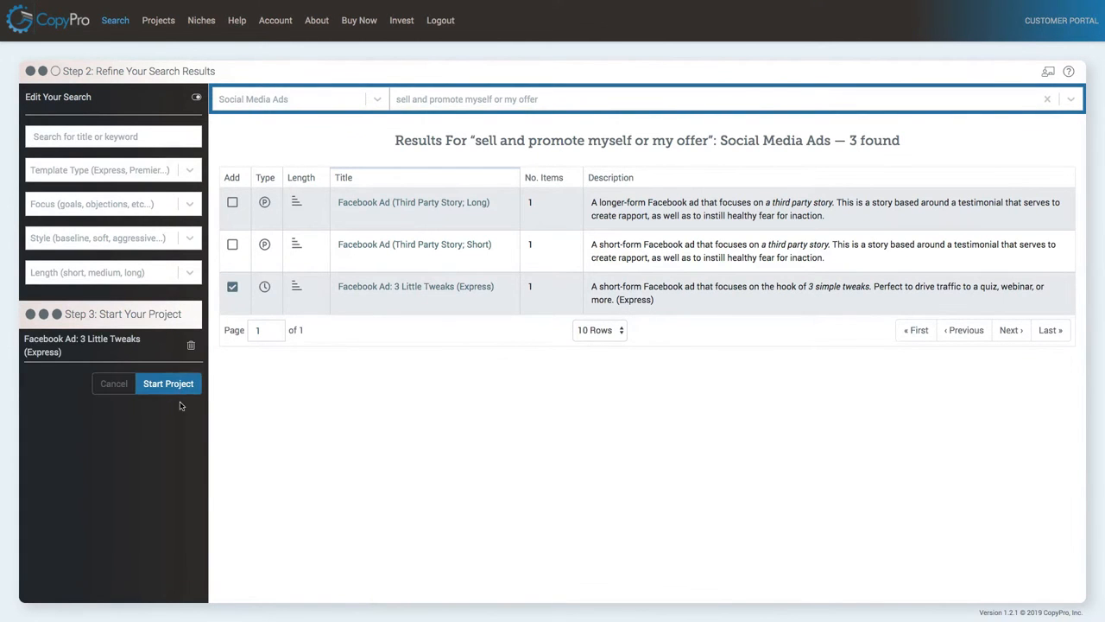
left_click(172, 385)
left_click(468, 85)
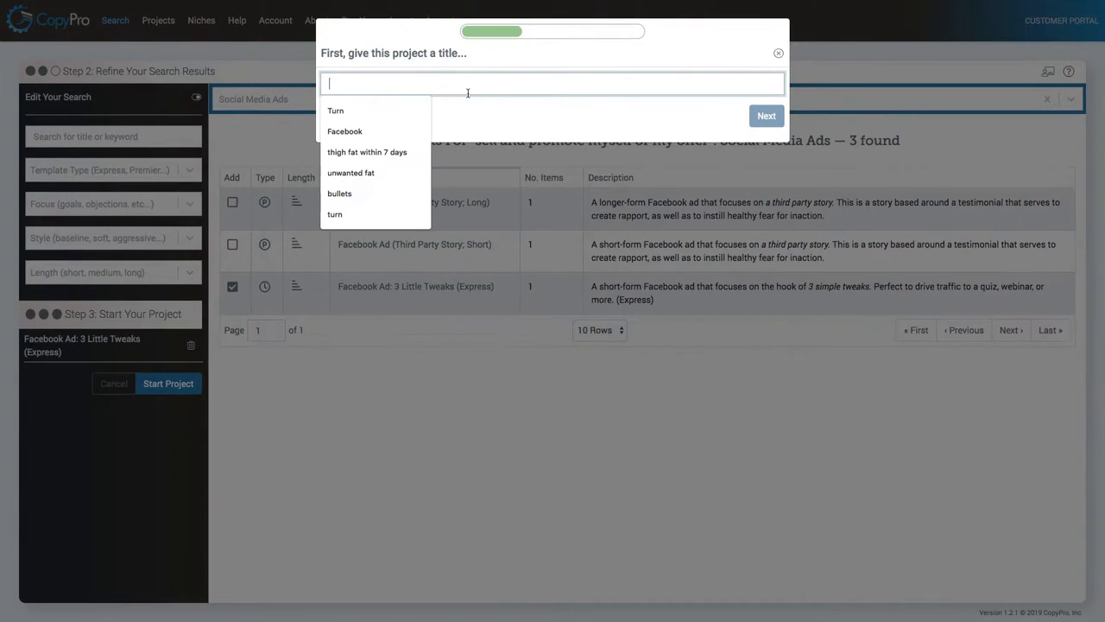
type("Facebook ad")
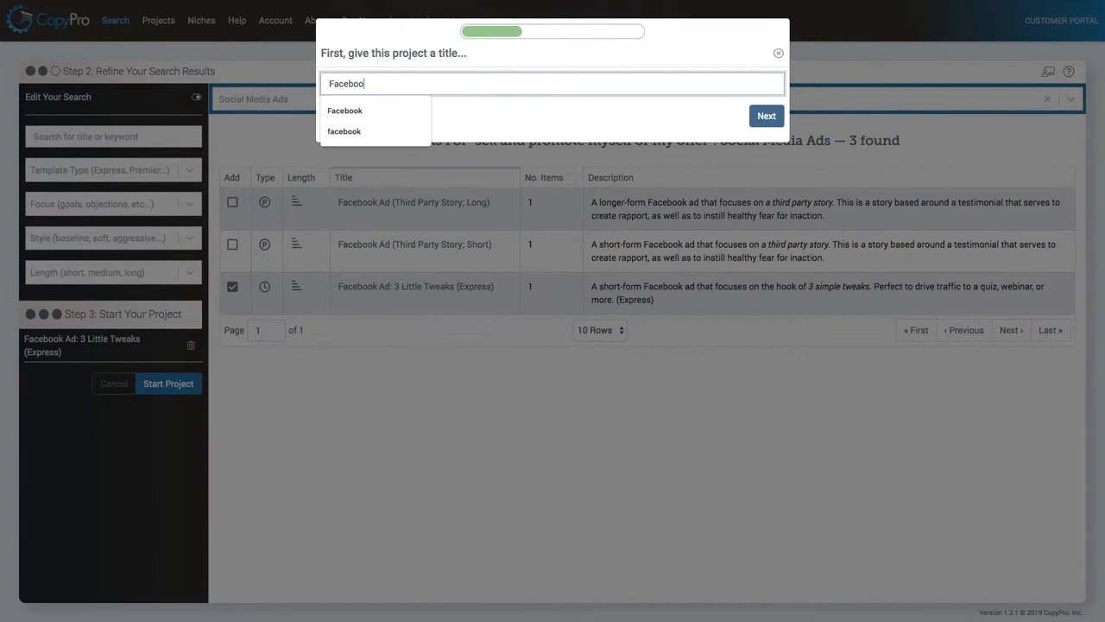
left_click(760, 121)
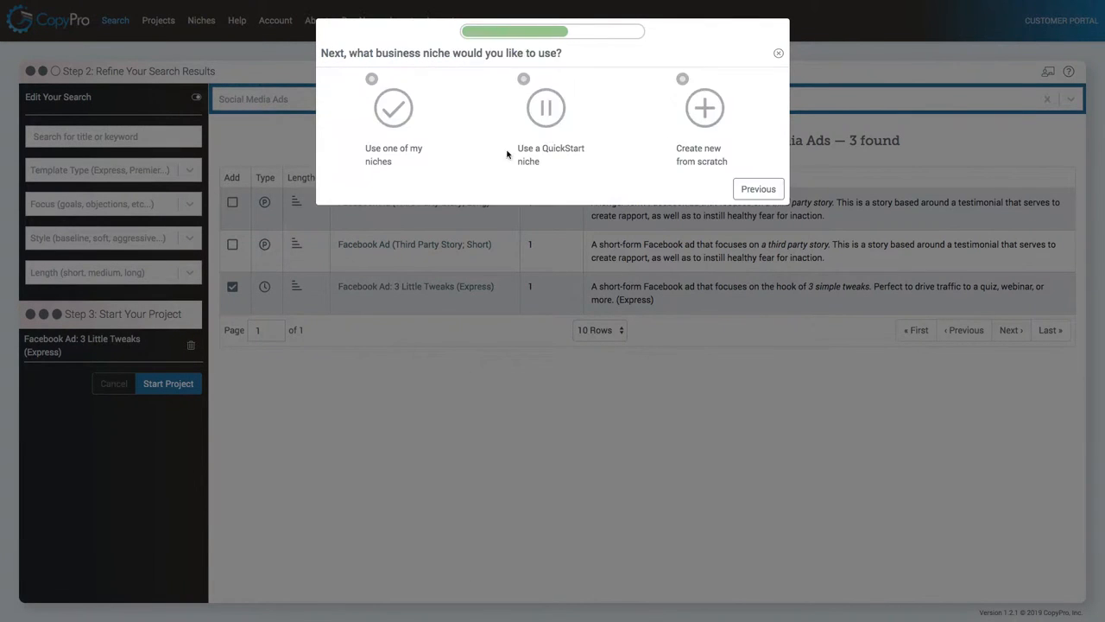
Pick the Personal Development niche and finish creating the Facebook ad project.
left_click(372, 81)
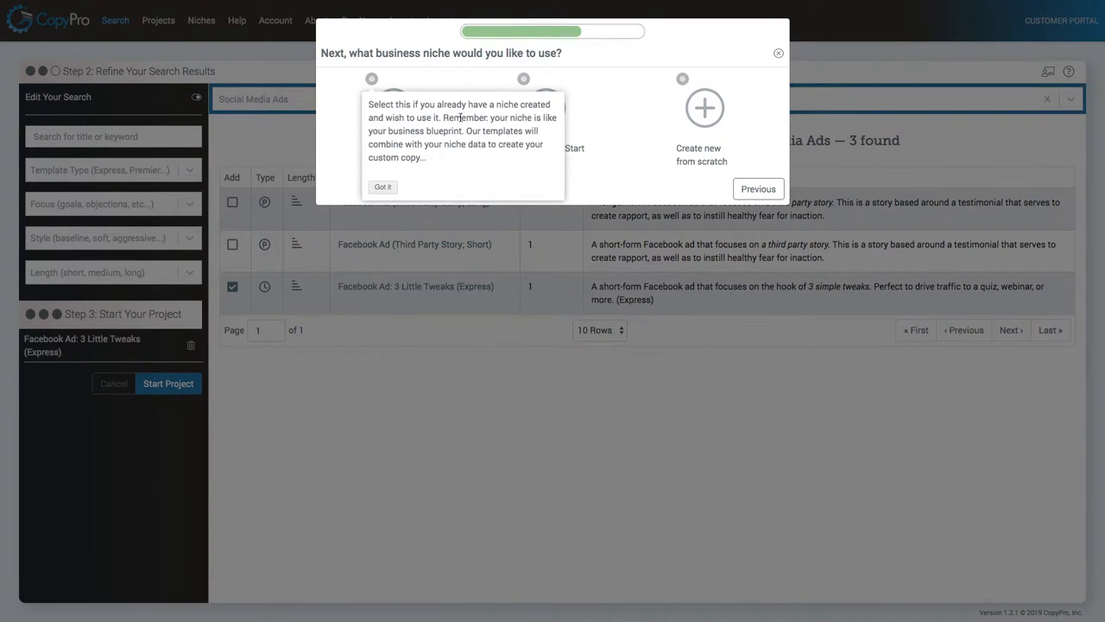
left_click(458, 75)
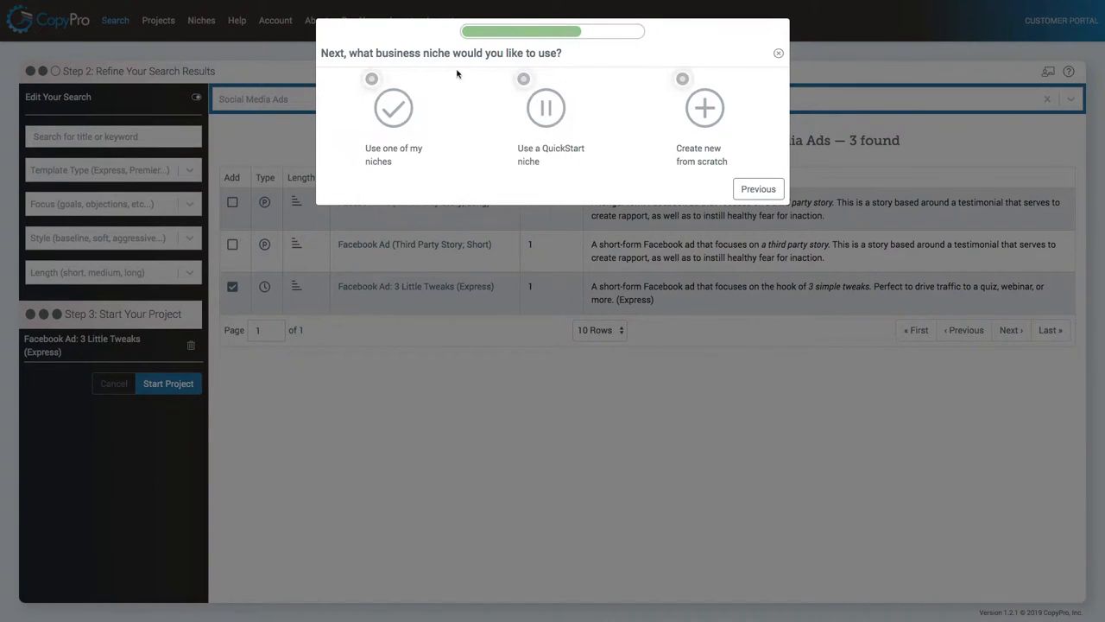
left_click(524, 79)
left_click(528, 179)
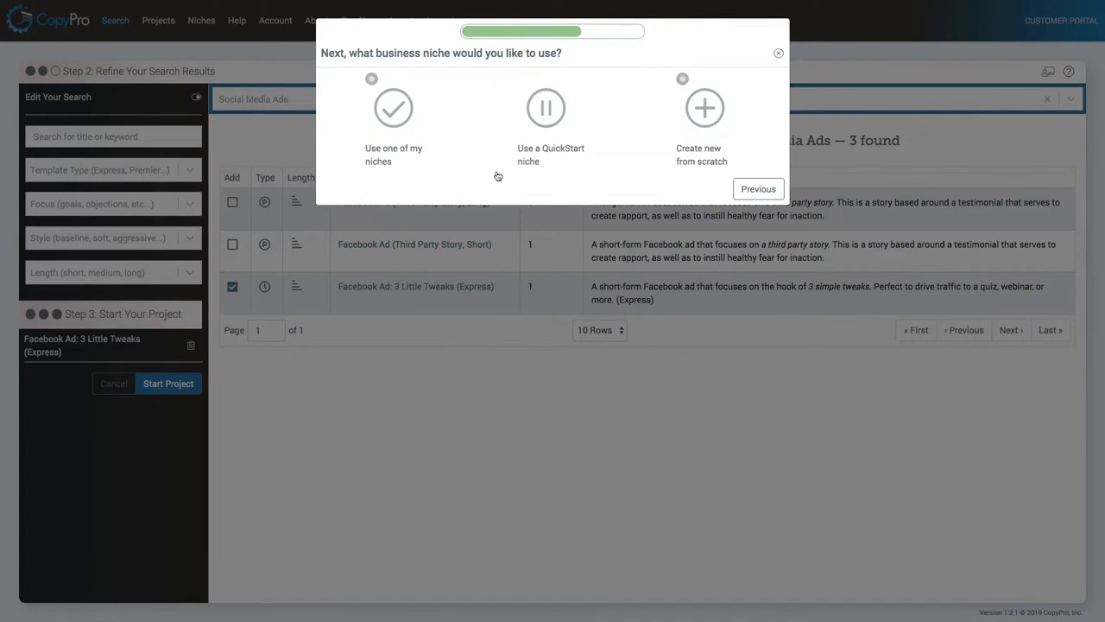
left_click(390, 121)
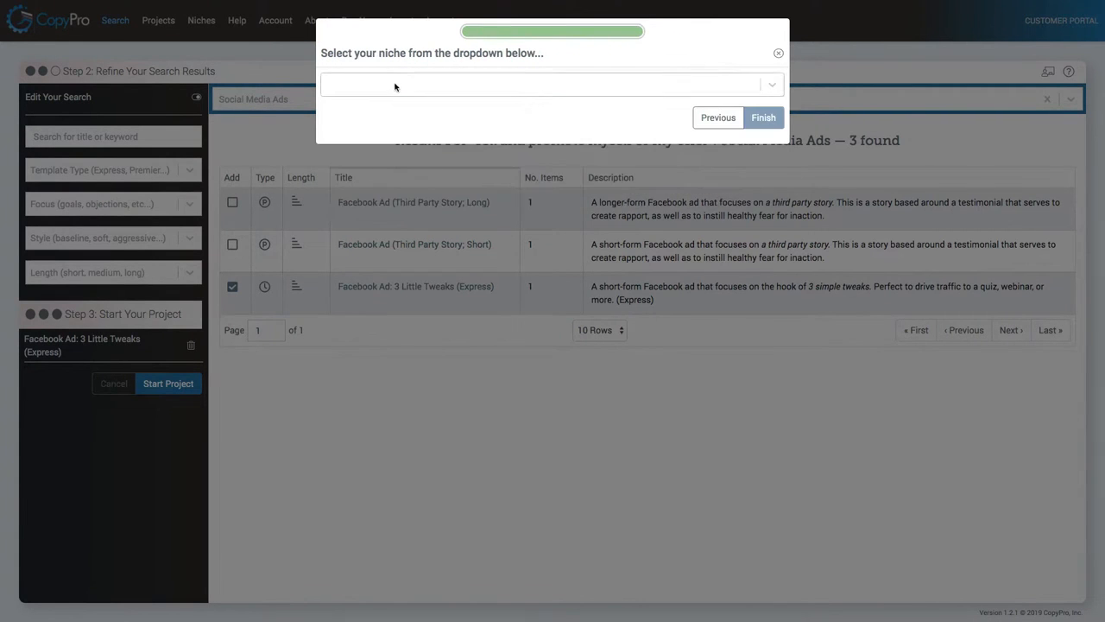
left_click(394, 86)
type("per")
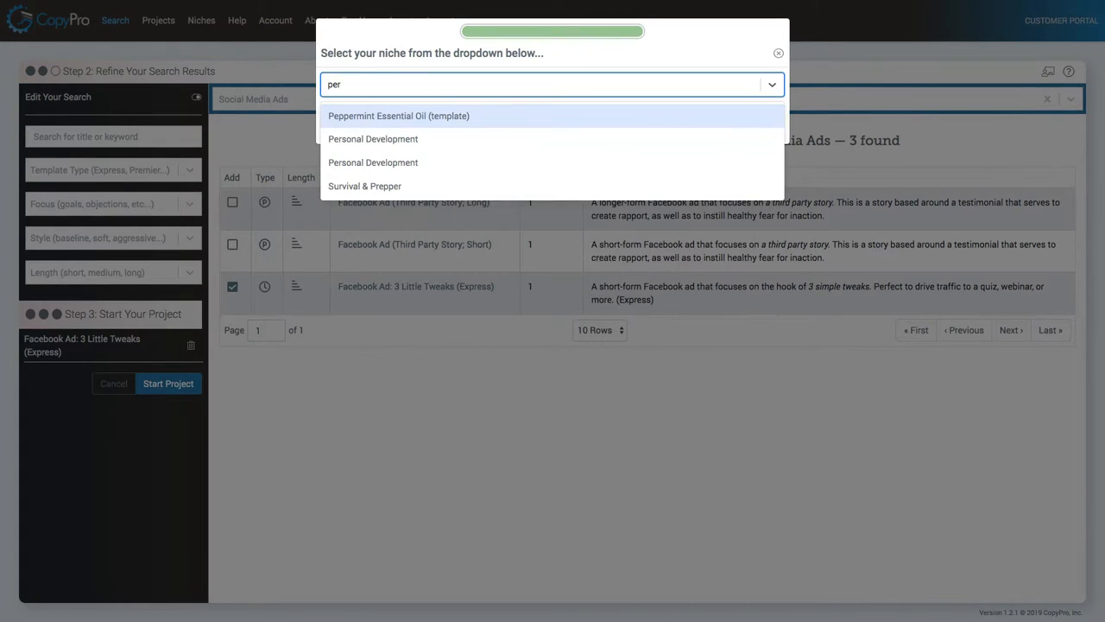
left_click(375, 139)
left_click(764, 118)
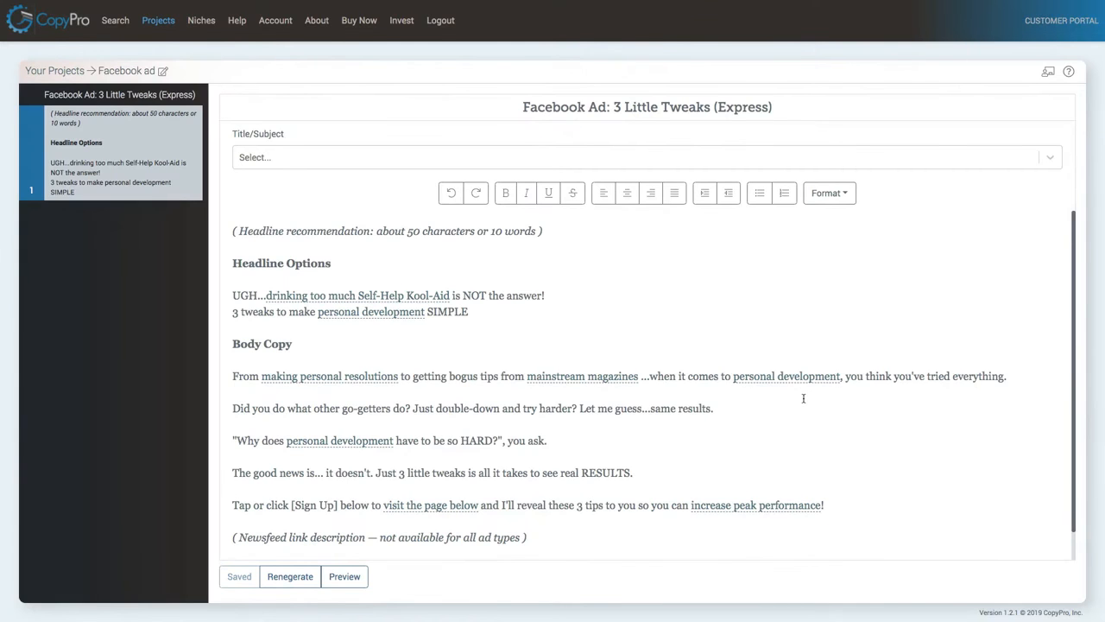
Review the generated Facebook ad copy in the editor and in the preview window.
scroll(804, 398, "down", 1)
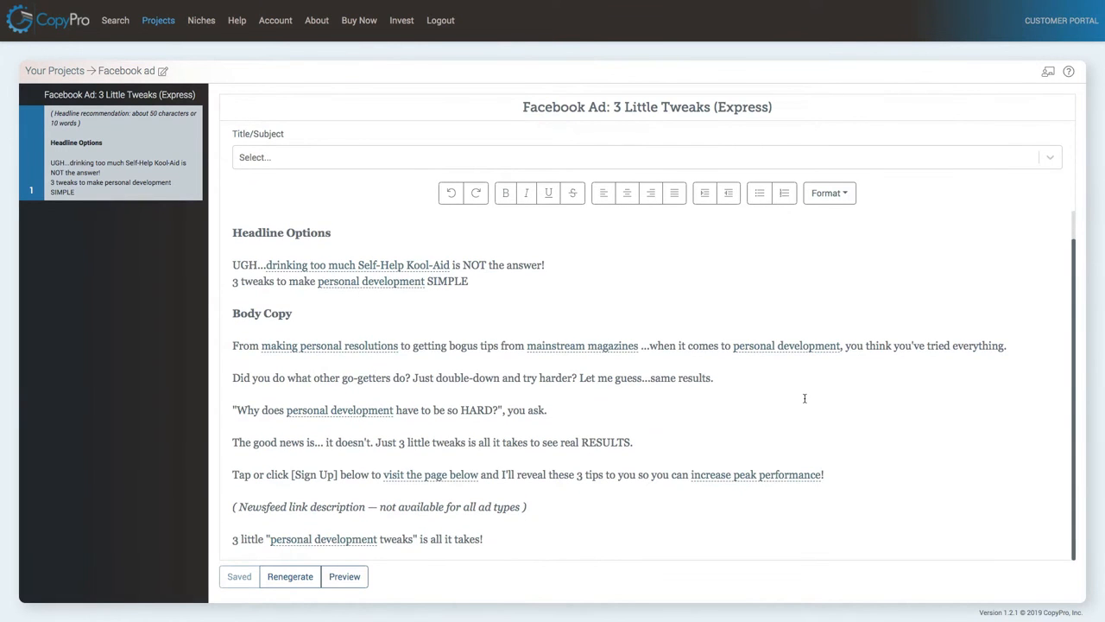
scroll(804, 398, "up", 1)
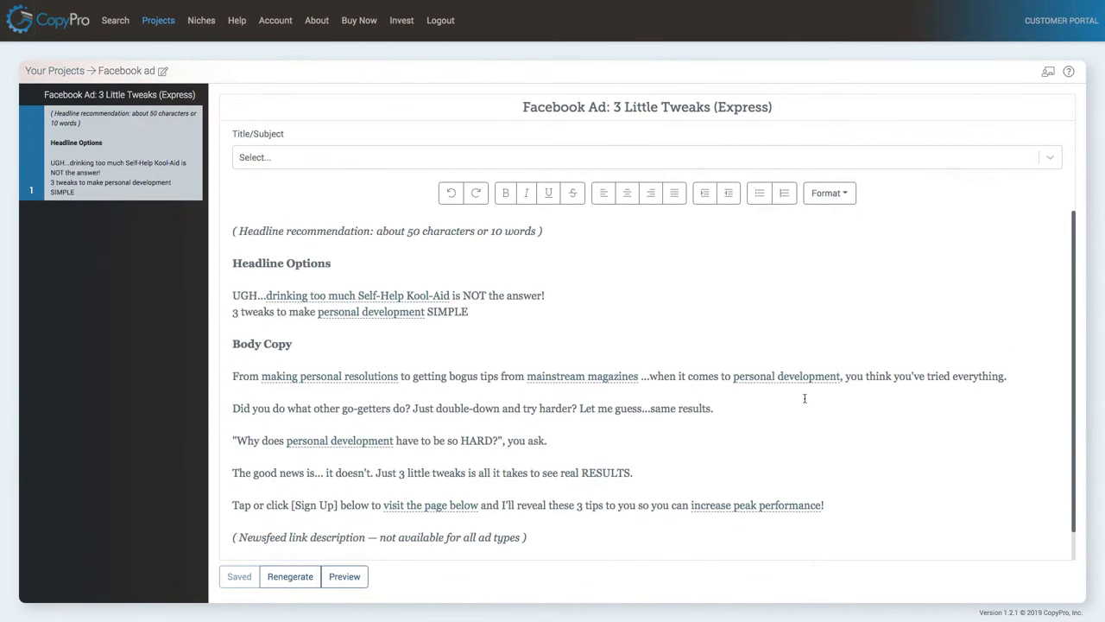
scroll(806, 398, "down", 1)
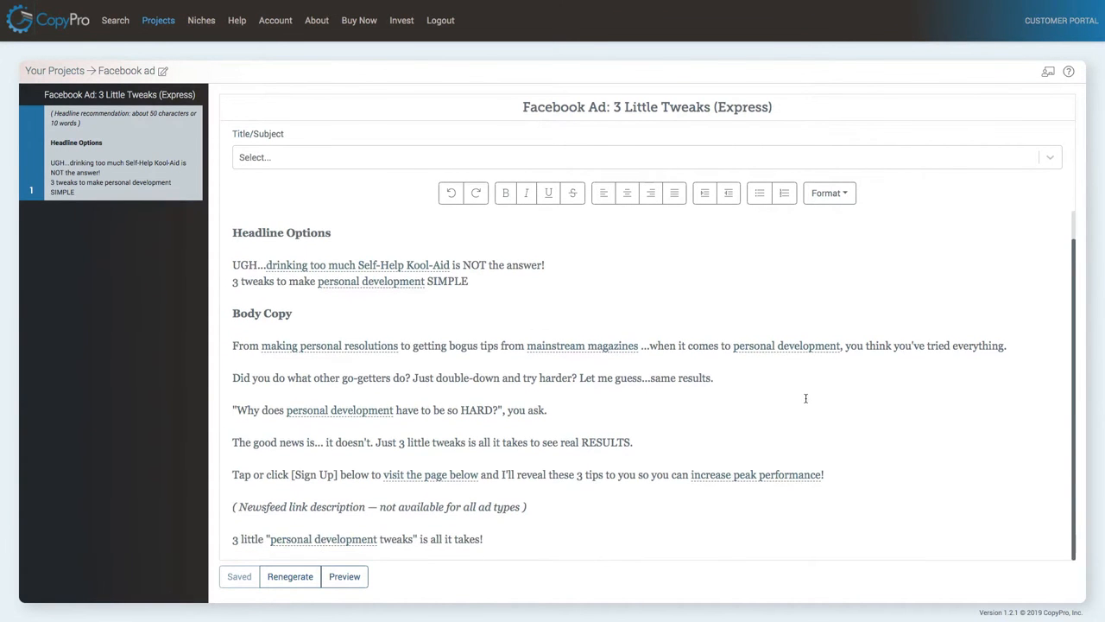
left_click(344, 576)
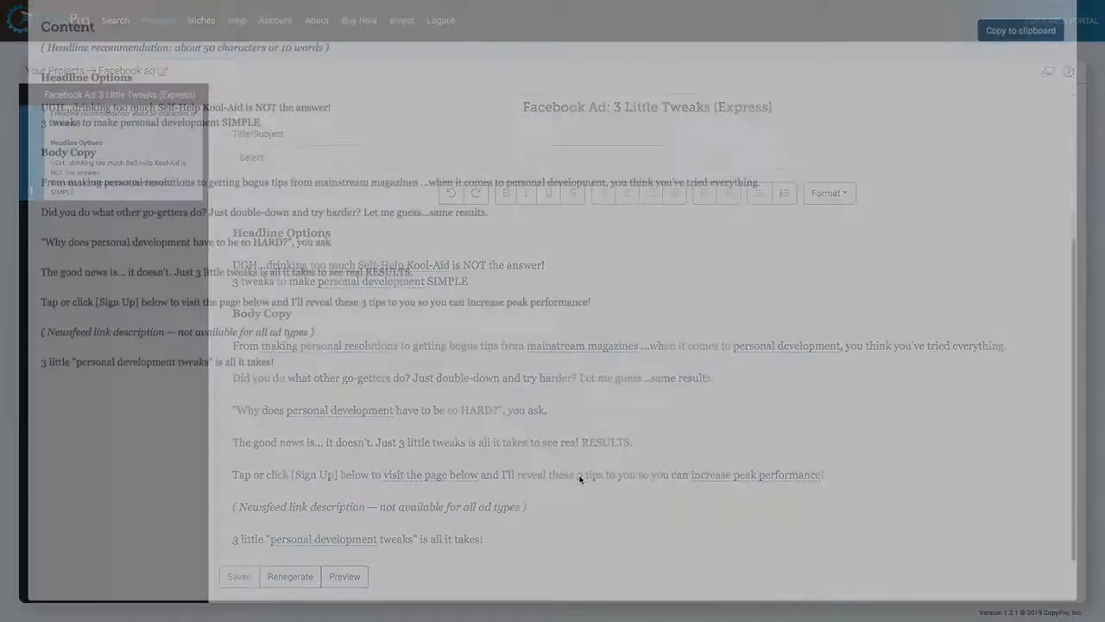
left_click_drag(65, 129, 276, 263)
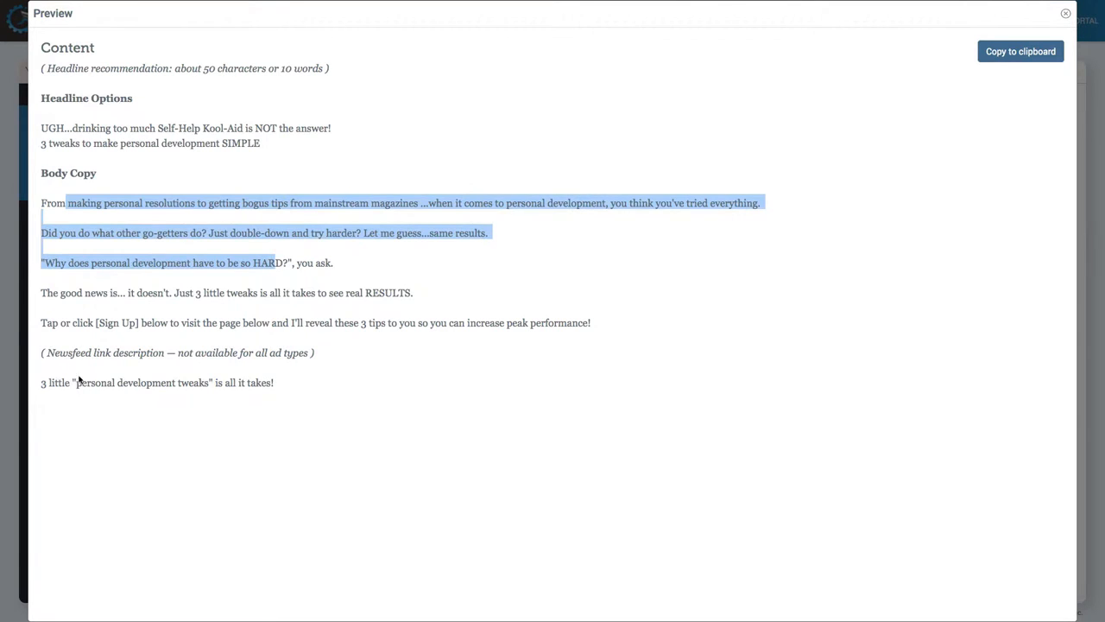
left_click_drag(41, 380, 422, 469)
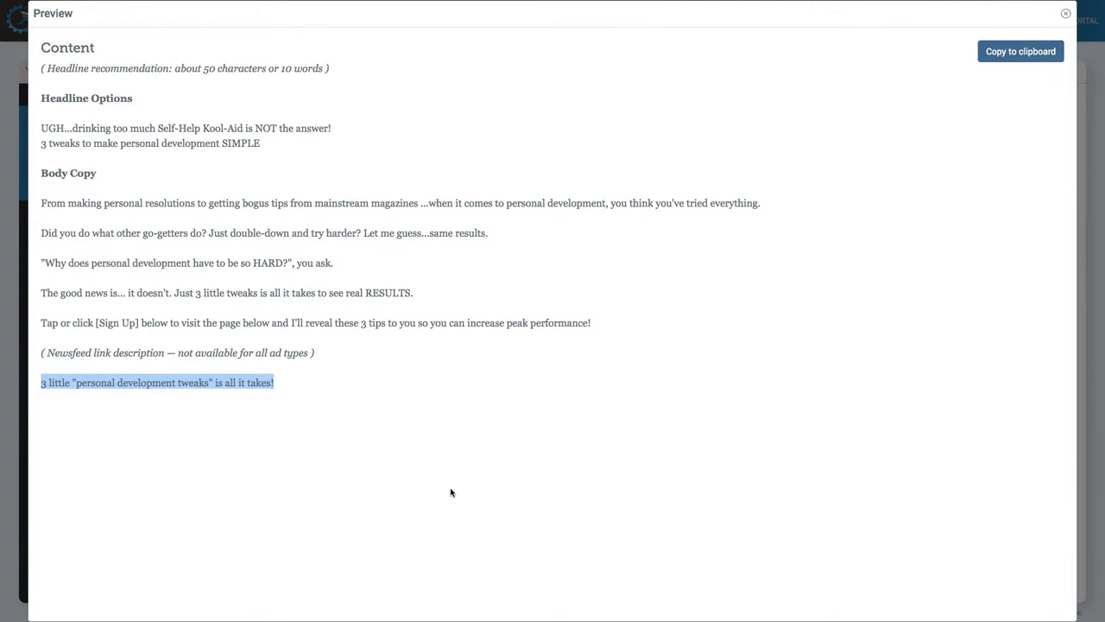
left_click(1065, 14)
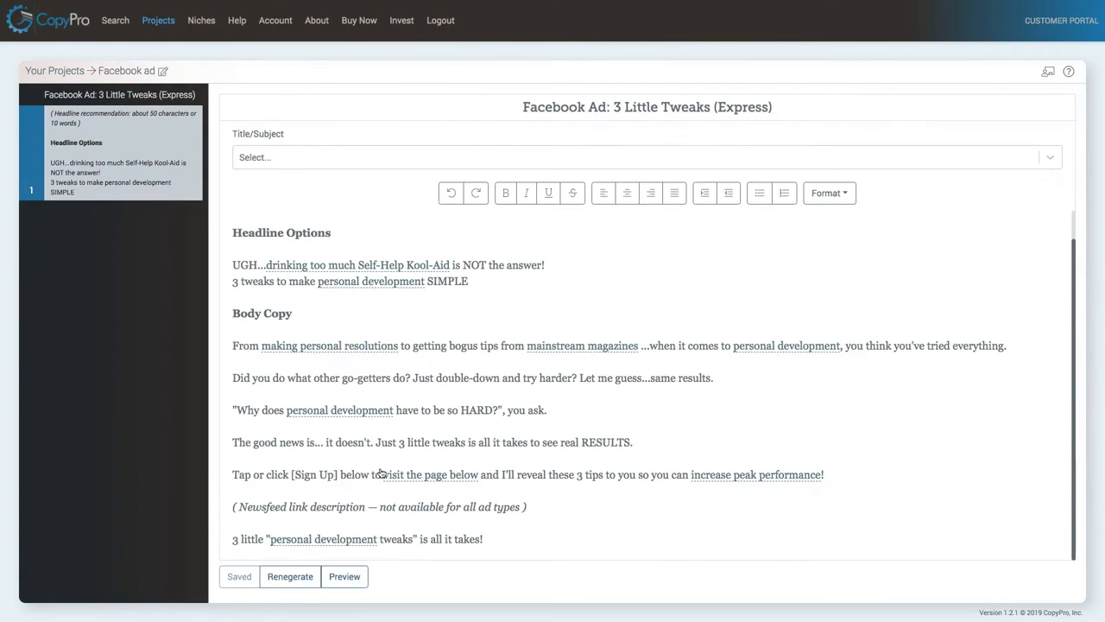
Switch the niche term in the "Why does ... have to be so HARD?" line to self-help.
left_click(336, 413)
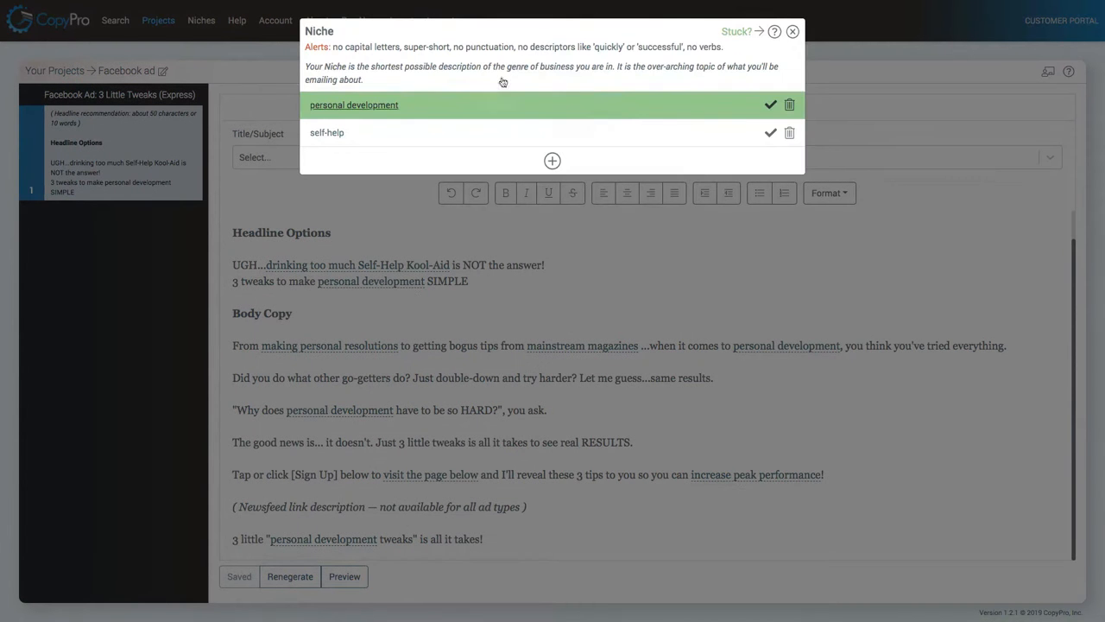
left_click(771, 133)
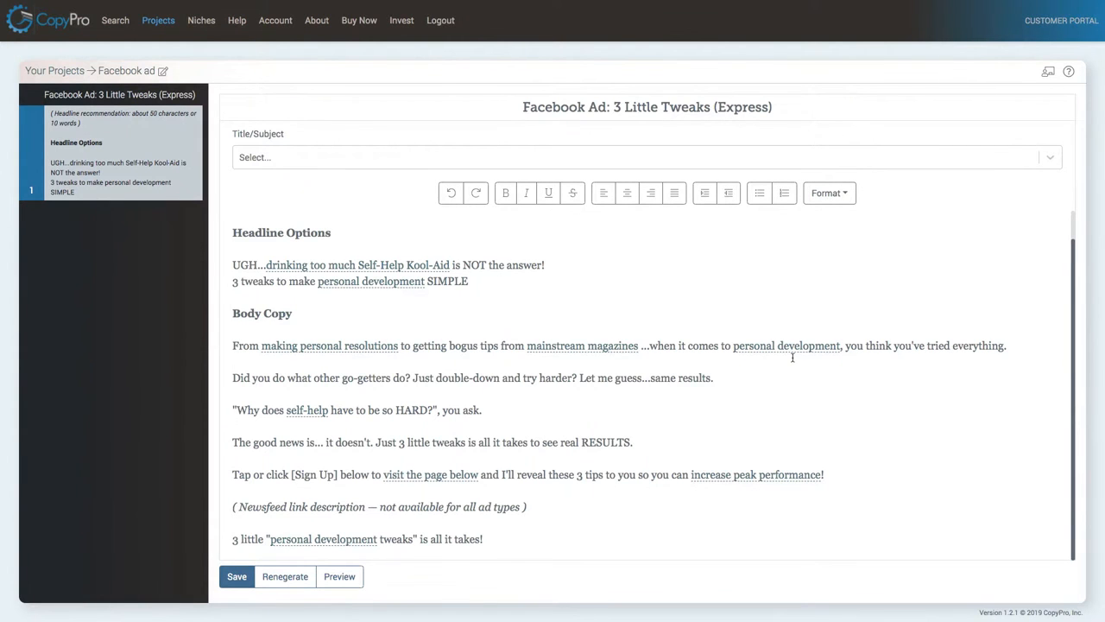
Add a new niche term, self-optimization, and apply it to the "Why does ... have to be so HARD?" line.
left_click(313, 414)
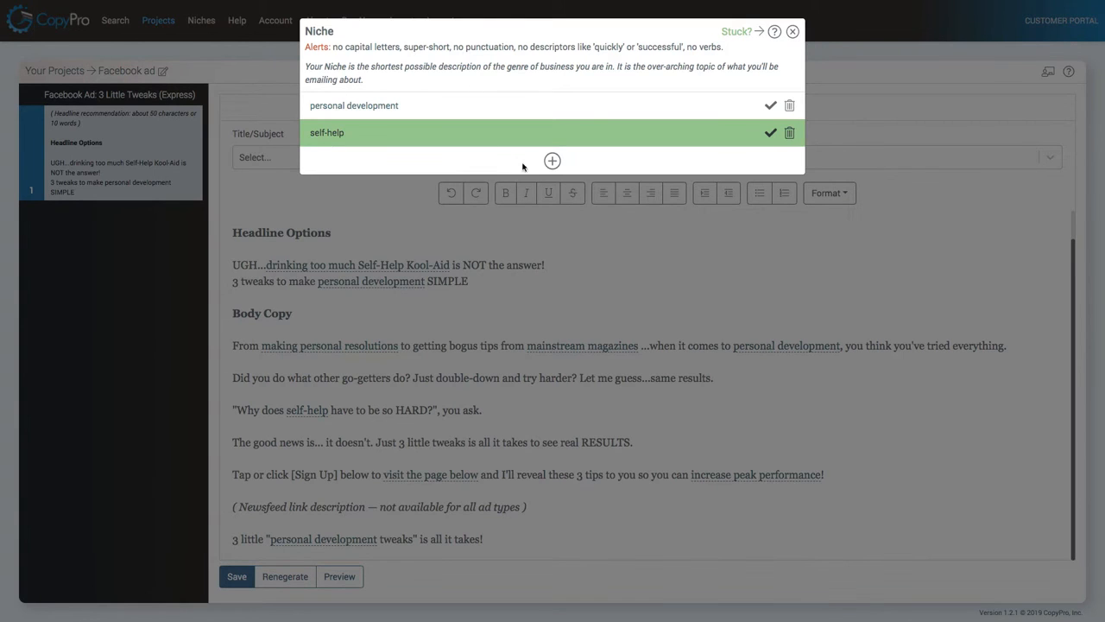
left_click(553, 161)
left_click(377, 177)
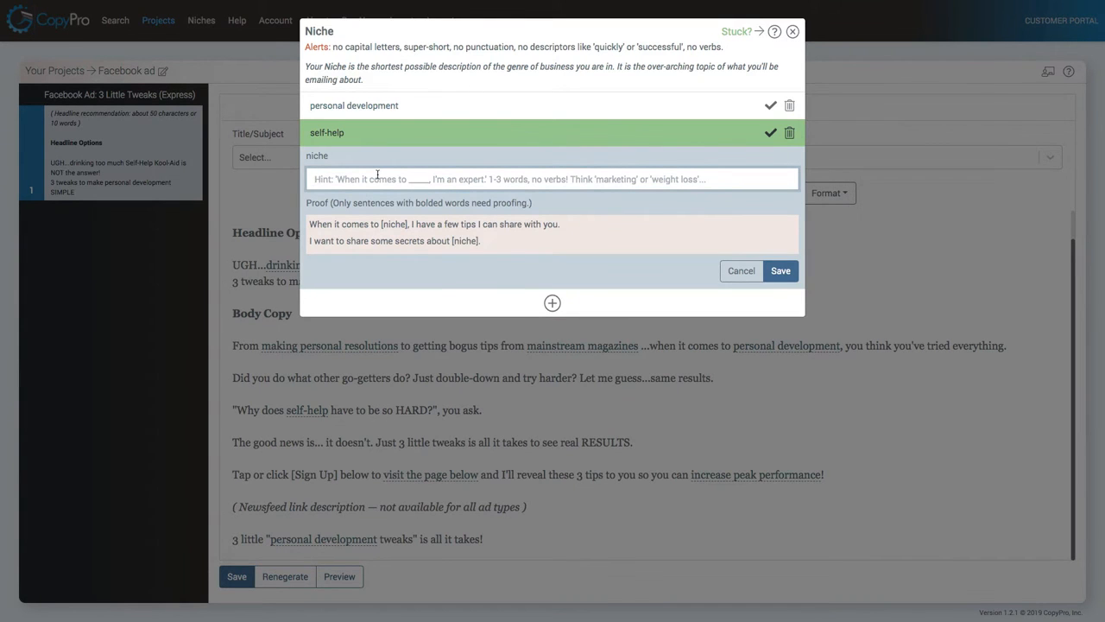
type("self-optimization")
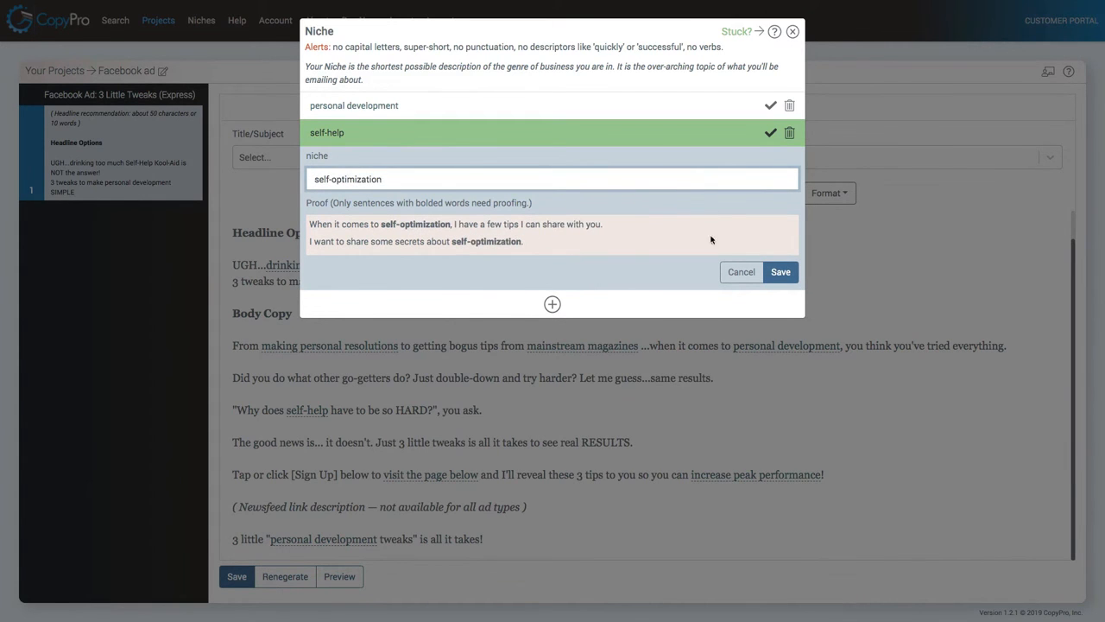
left_click(780, 272)
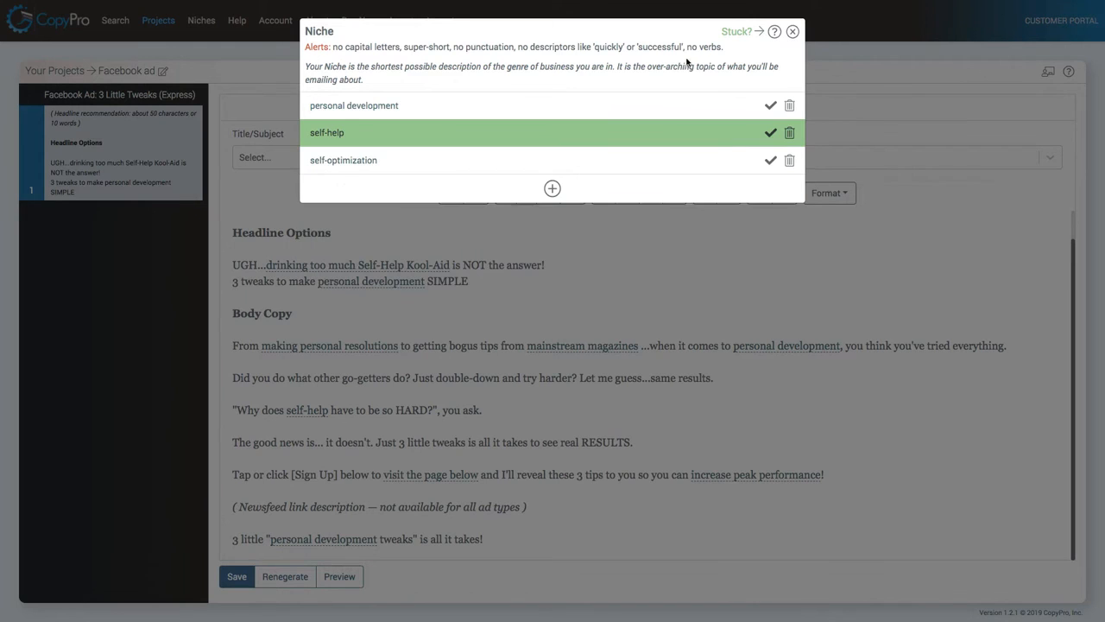
left_click(770, 163)
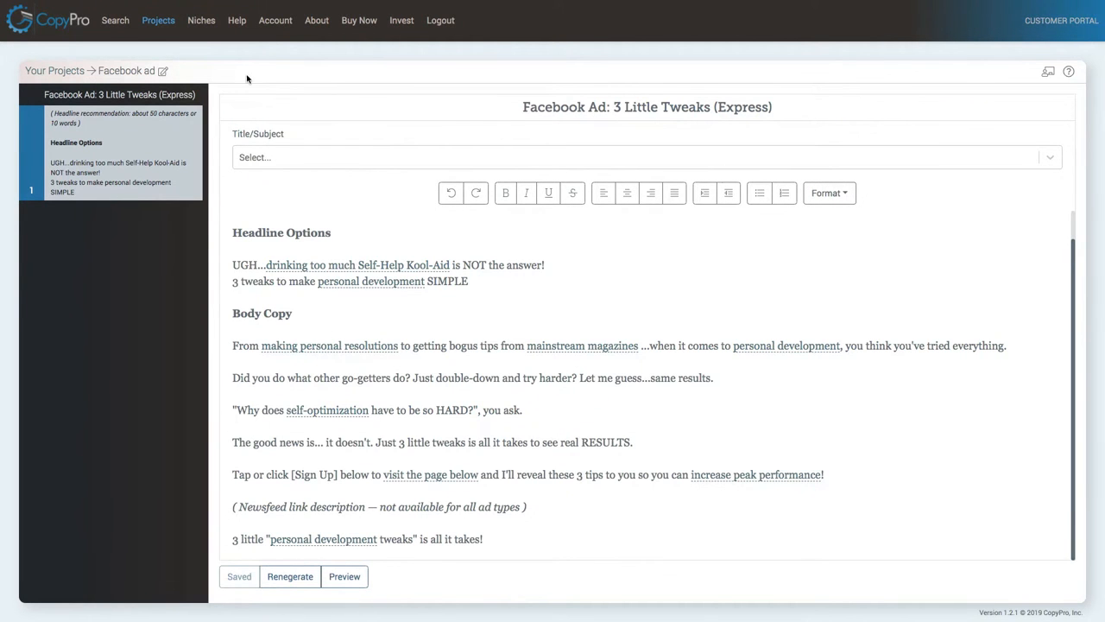
Return to the projects list and open the Sales Letter project.
scroll(341, 446, "up", 1)
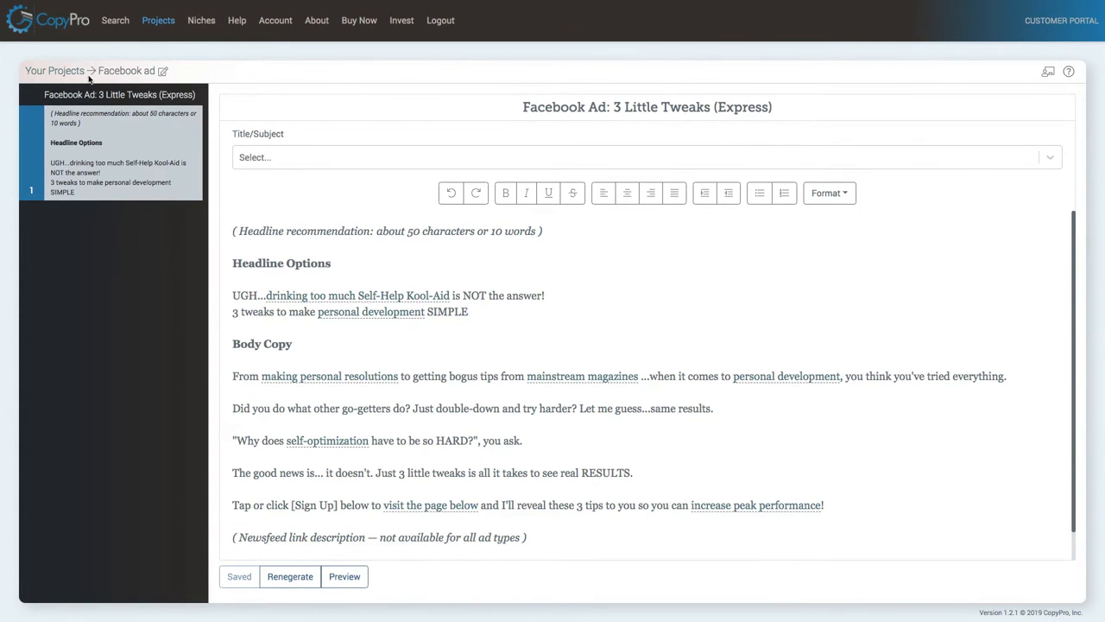
left_click(59, 72)
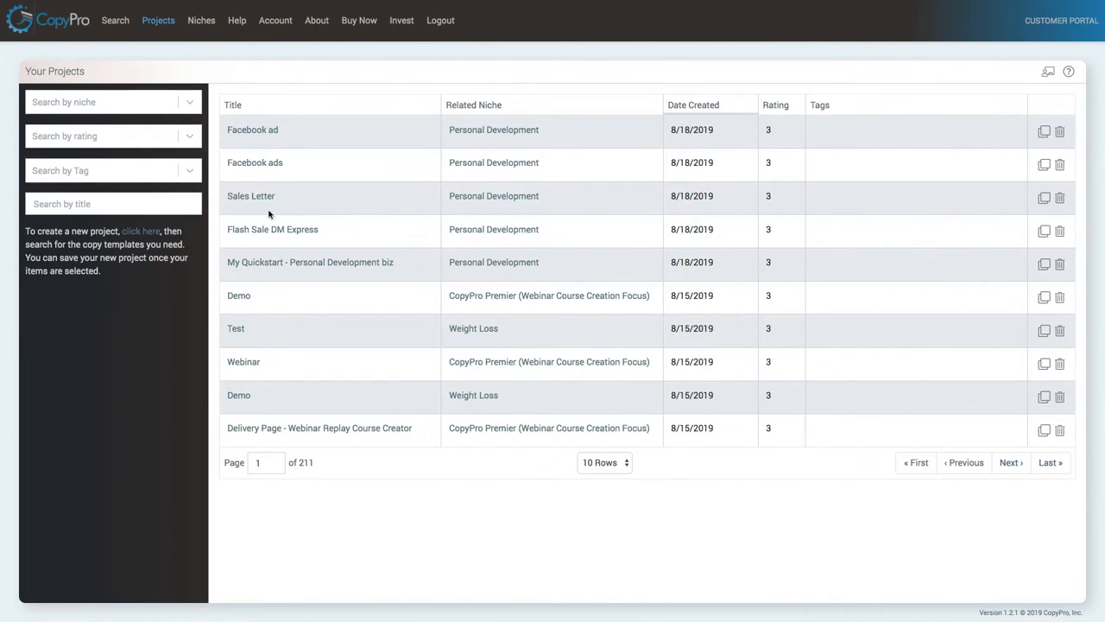
left_click(261, 204)
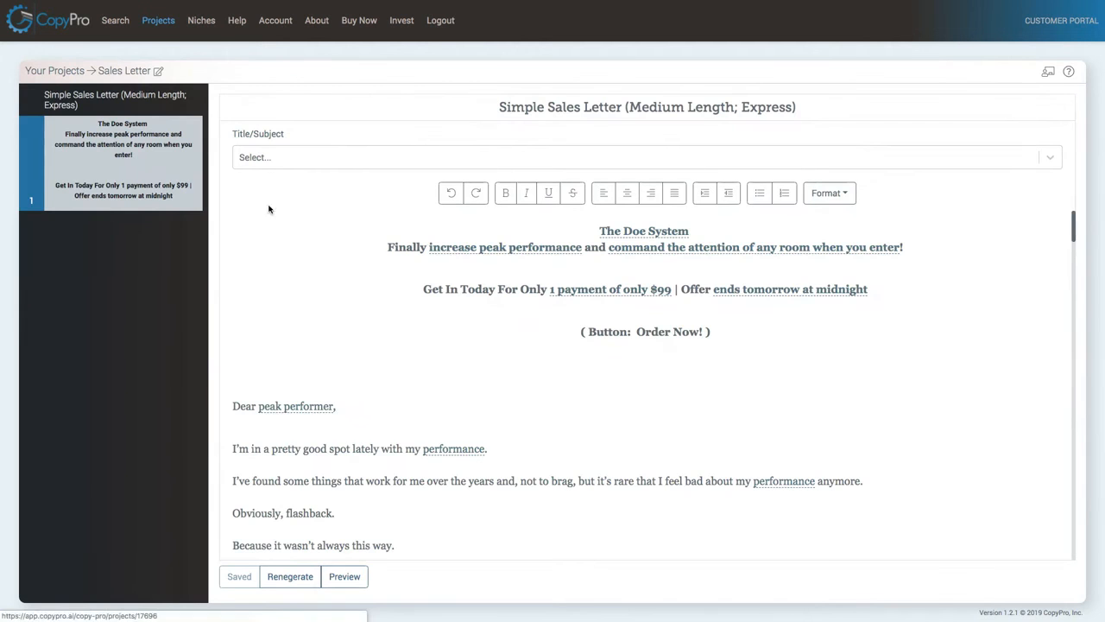
Switch the niche term in the "I went 100% ... nerd" line of the Sales Letter to self-optimization.
scroll(469, 309, "down", 10)
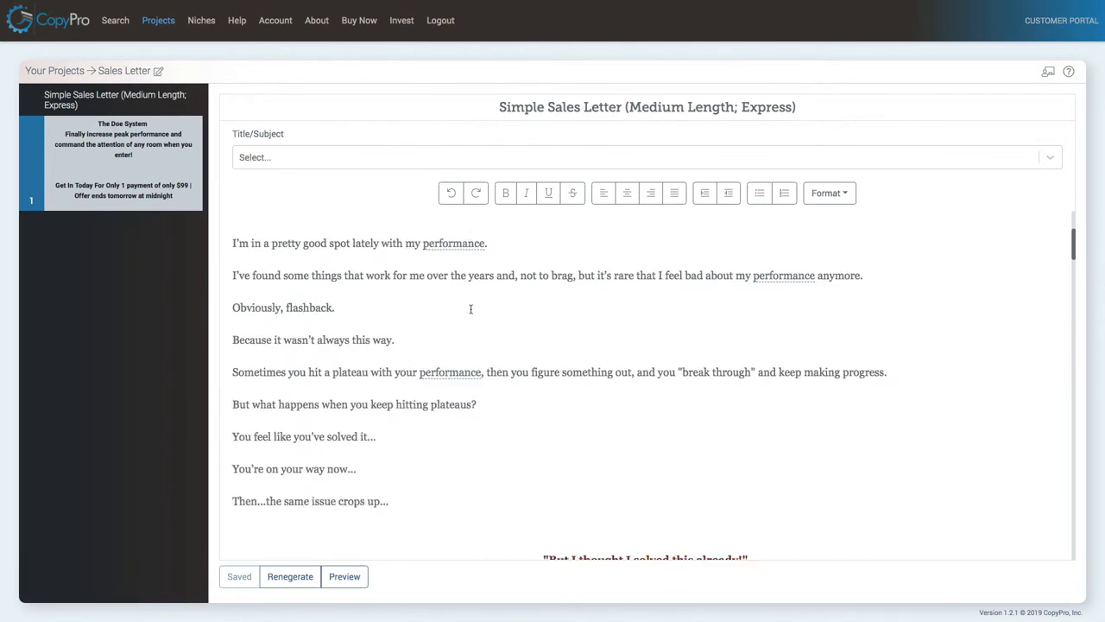
scroll(468, 309, "down", 5)
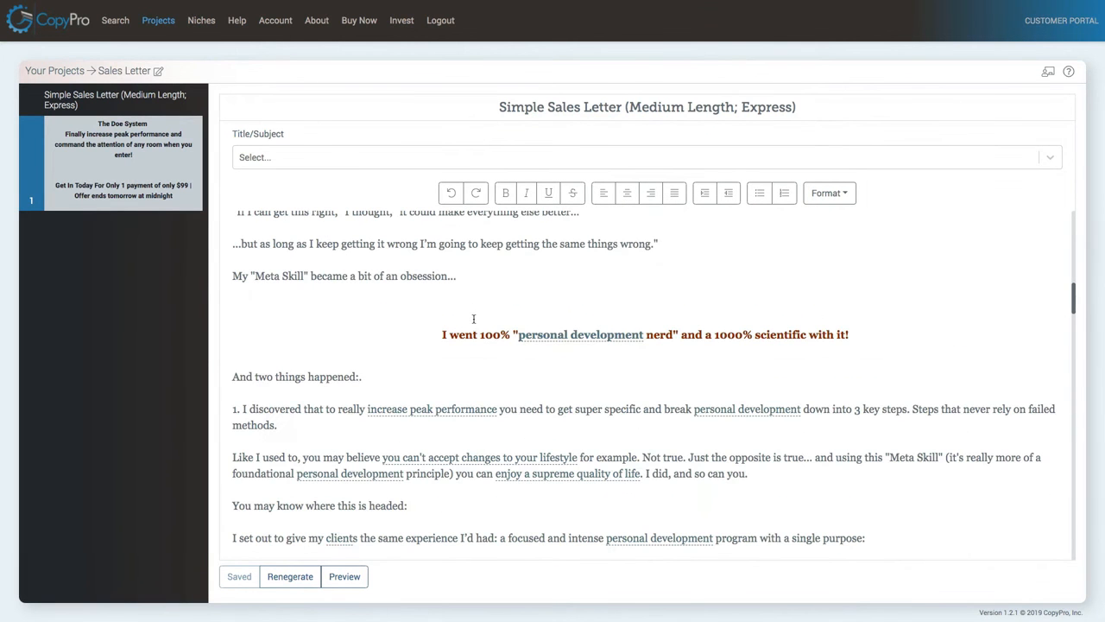
left_click(579, 340)
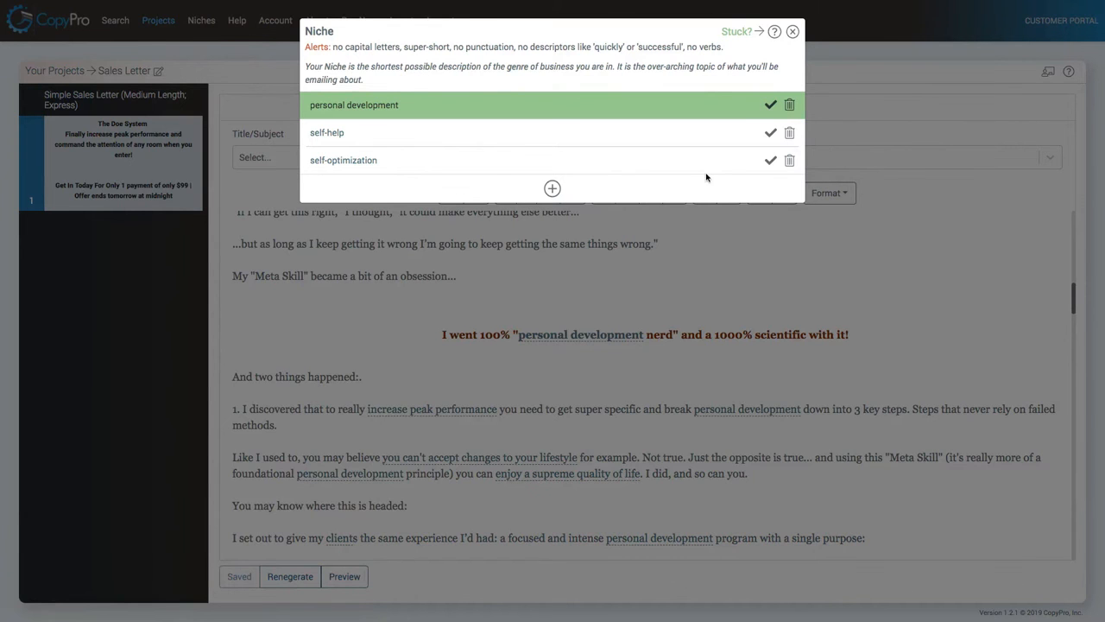
left_click(771, 161)
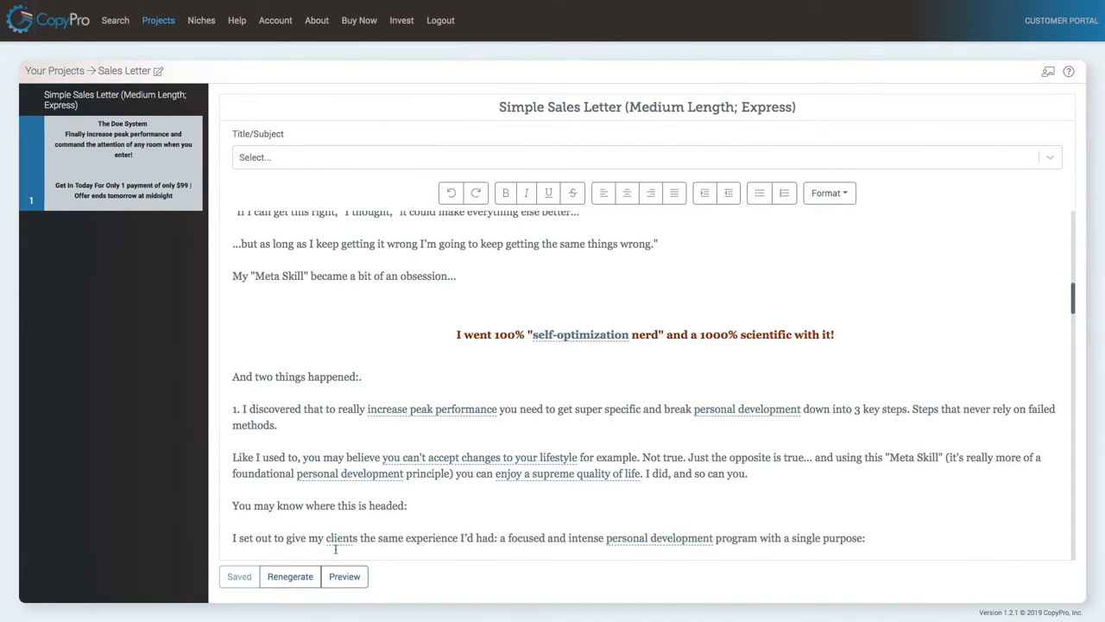
Regenerate the Sales Letter copy.
left_click(290, 576)
left_click(726, 94)
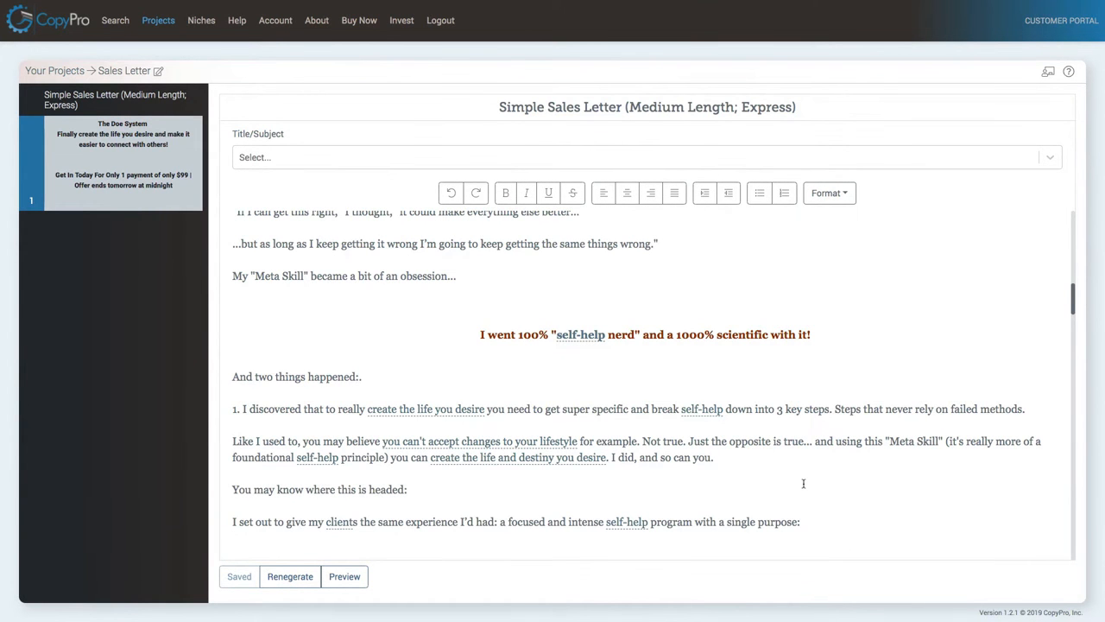
Regenerate the Sales Letter once more, confirming the rewrite, and review the new headline at the top.
left_click(291, 578)
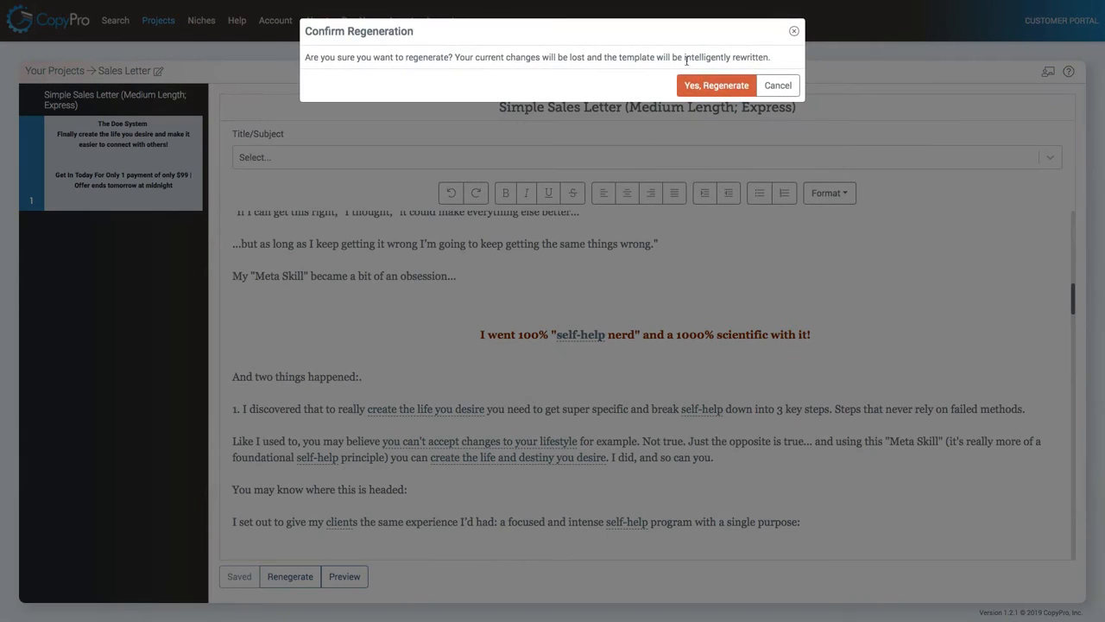
left_click(711, 84)
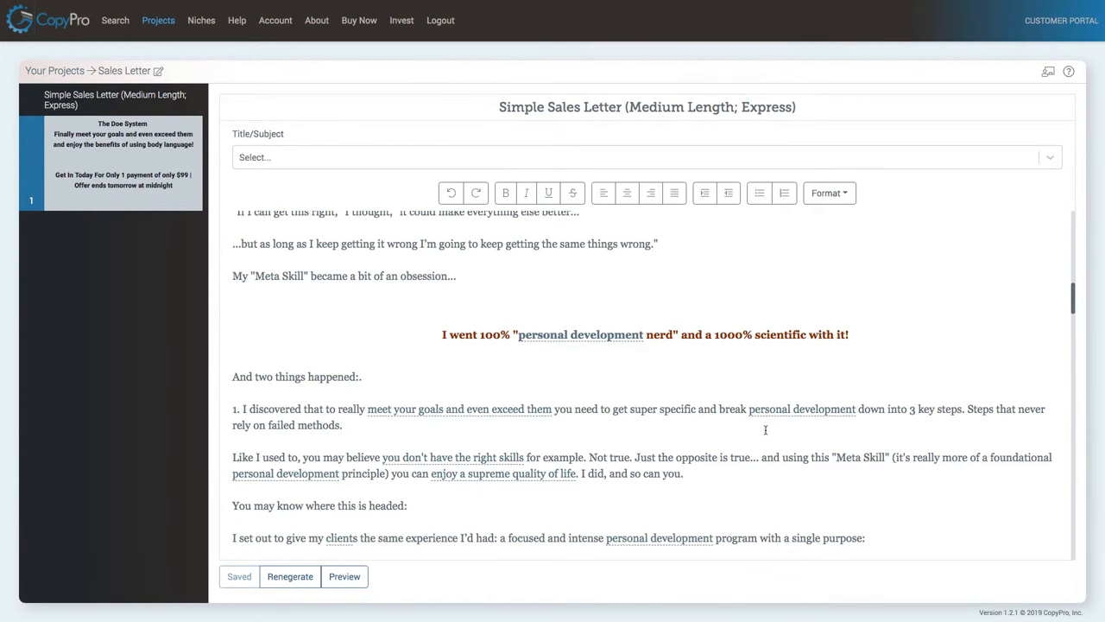
scroll(526, 406, "up", 1)
scroll(527, 406, "up", 10)
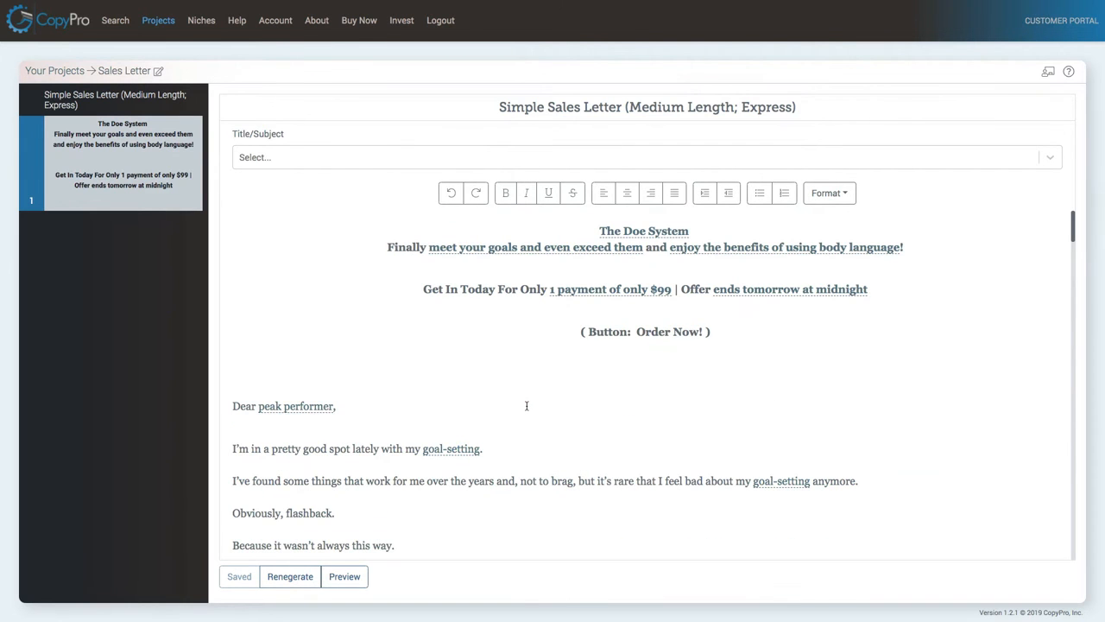